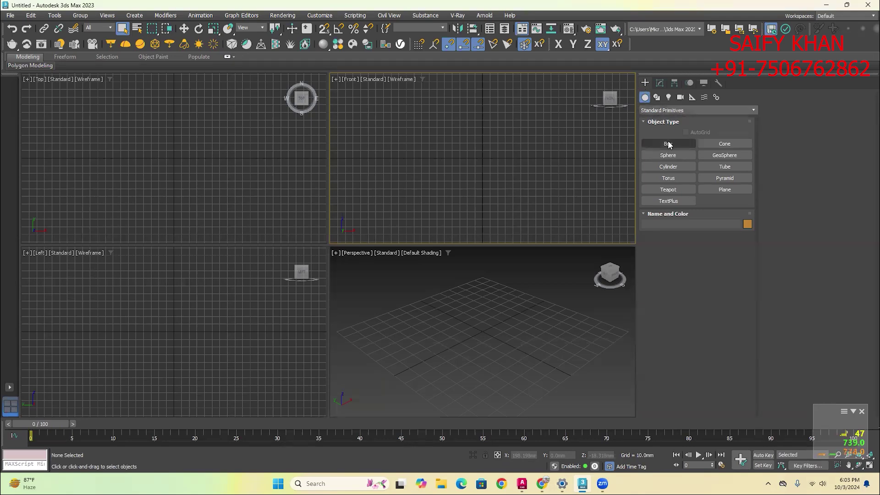
# Create a box about 108 mm wide, 86 mm long and 5 mm high in the Top view
pyautogui.moveTo(293, 176); pyautogui.dragTo(274, 198, button='middle')
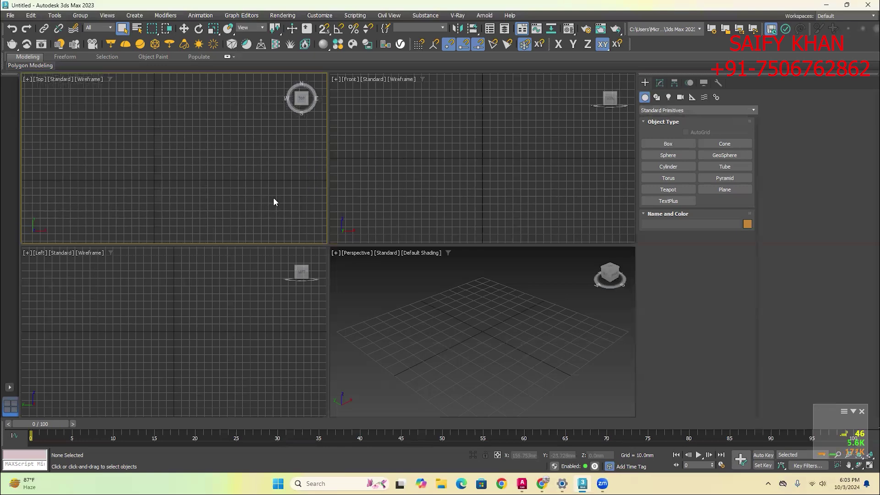
pyautogui.click(666, 144)
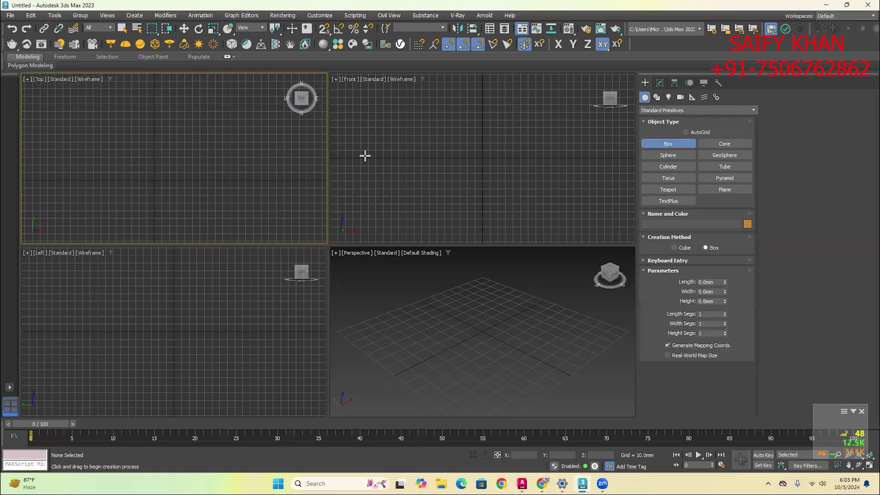
pyautogui.click(171, 107)
pyautogui.moveTo(171, 108); pyautogui.dragTo(247, 169)
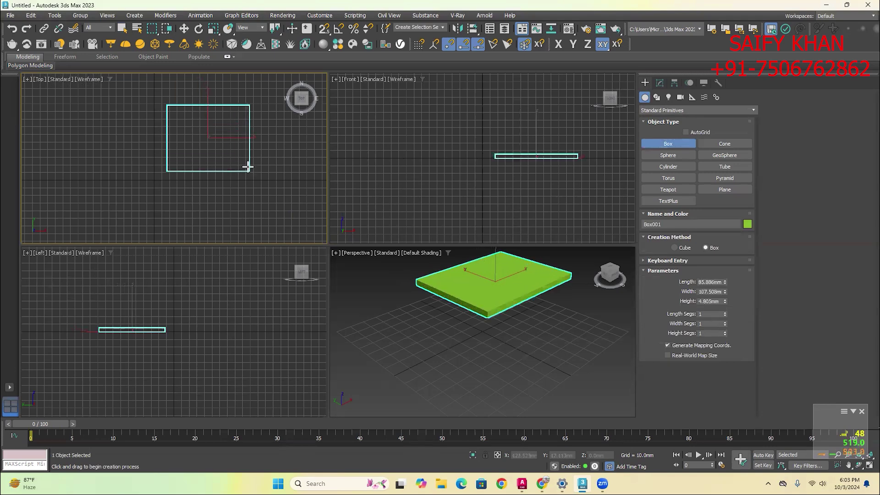
pyautogui.click(248, 167)
pyautogui.rightClick(257, 178)
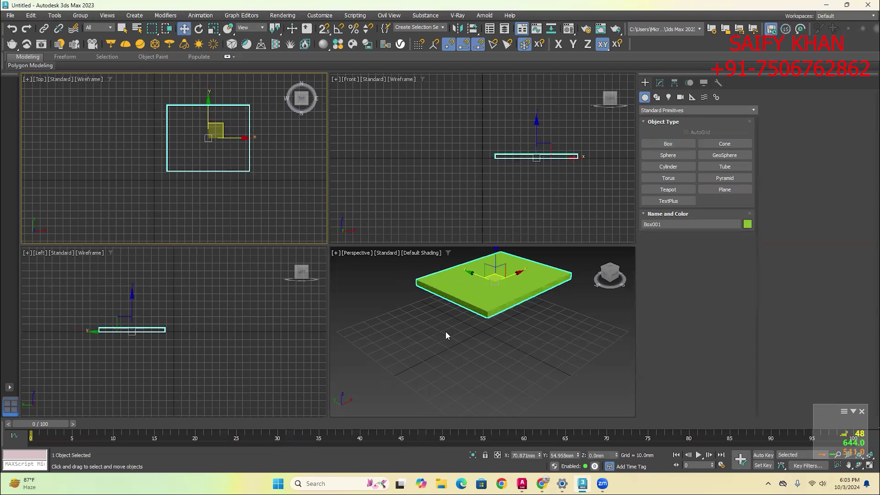
pyautogui.rightClick(445, 336)
# Set the box's length and width to 3600 mm each
pyautogui.click(659, 82)
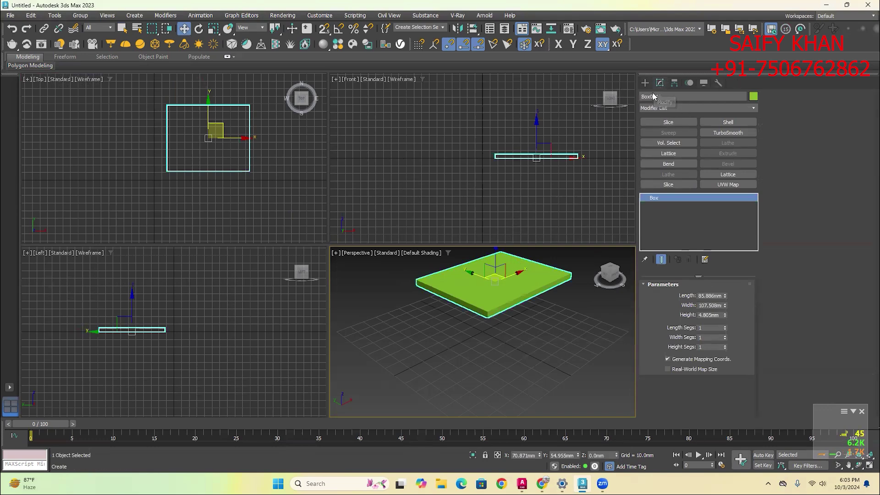
pyautogui.moveTo(725, 297); pyautogui.dragTo(725, 289)
pyautogui.doubleClick(719, 296)
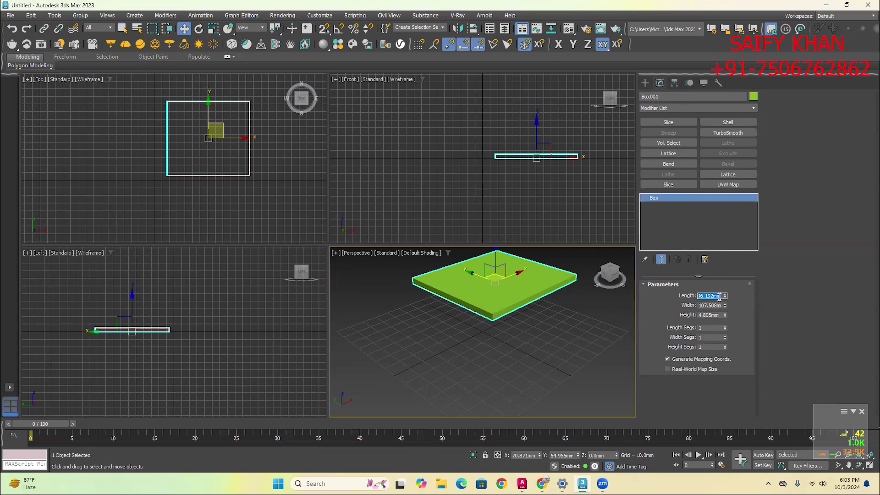
pyautogui.write('3600')
pyautogui.press('Return')
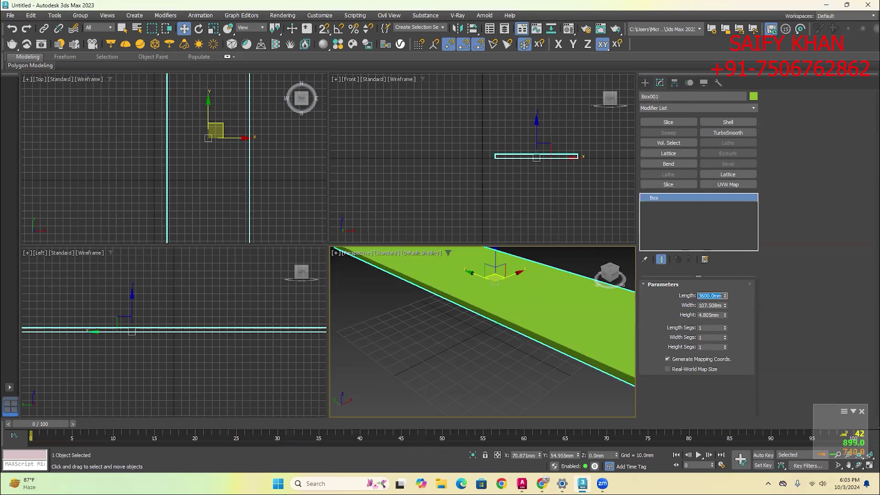
pyautogui.press('Tab')
pyautogui.write('3600')
pyautogui.press('Return')
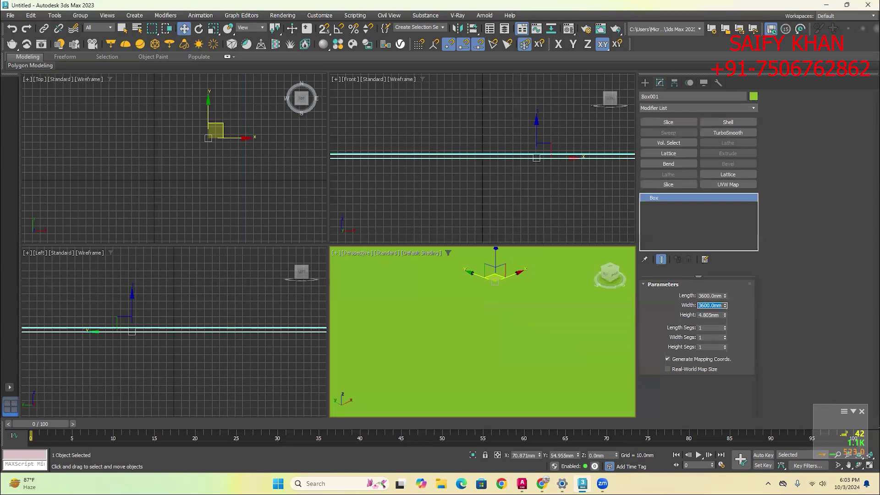
# Set the box's height to 150 mm to form the floor slab
pyautogui.press('Tab')
pyautogui.write('1')
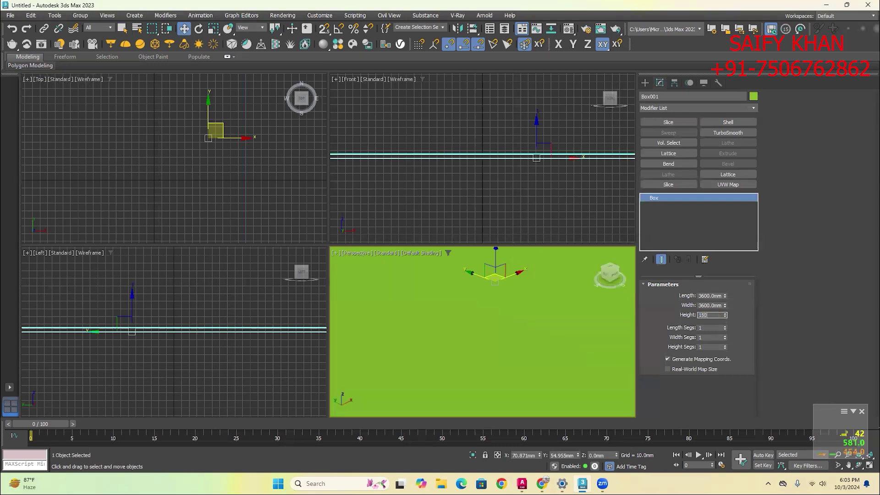
pyautogui.press('Return')
pyautogui.scroll(-6, 531, 340)
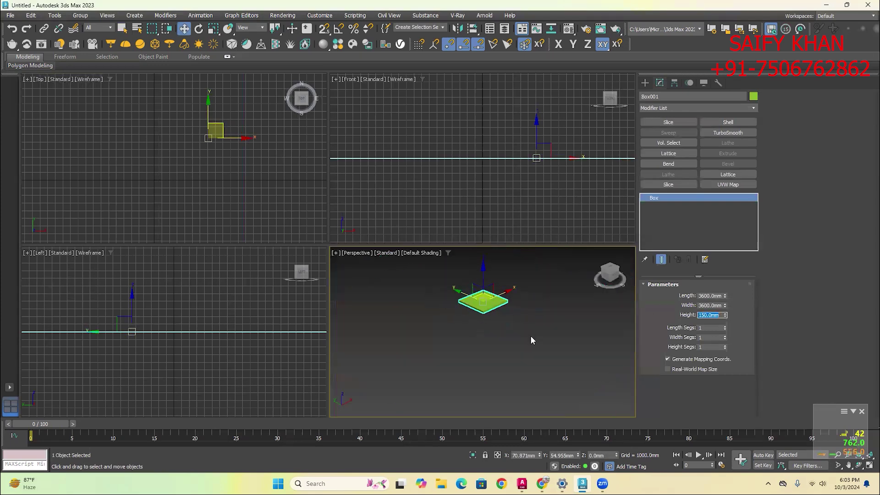
pyautogui.scroll(4, 530, 335)
pyautogui.scroll(5, 242, 188)
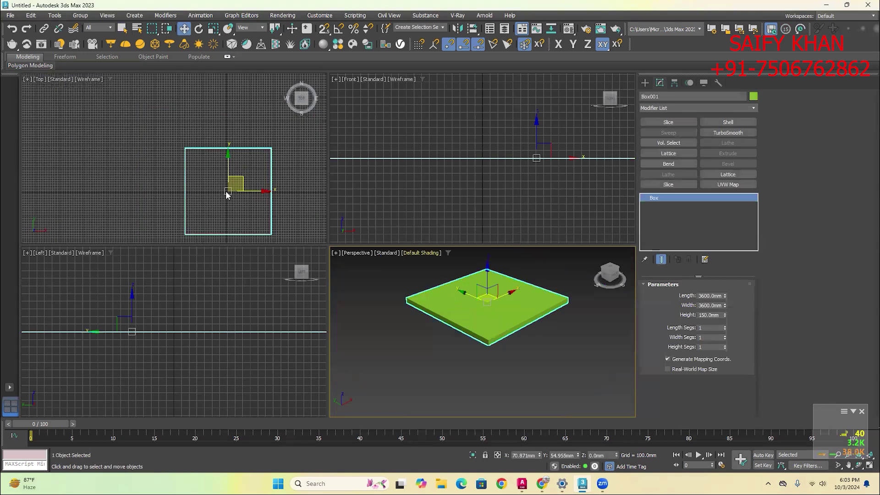
# Move the floor slab in the Top view to about X 2434 mm, Y 2043 mm
pyautogui.scroll(-2, 226, 191)
pyautogui.moveTo(198, 158); pyautogui.dragTo(264, 146)
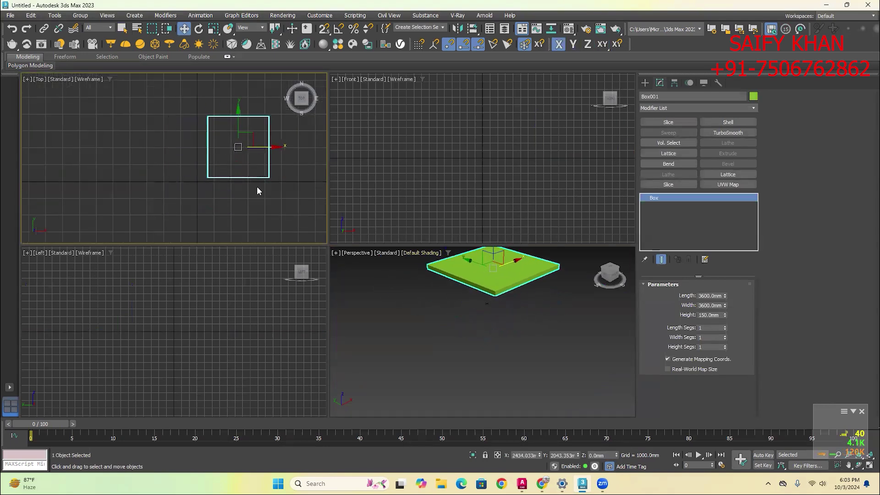
pyautogui.click(257, 187)
pyautogui.moveTo(476, 290); pyautogui.dragTo(471, 324, button='middle')
pyautogui.click(473, 309)
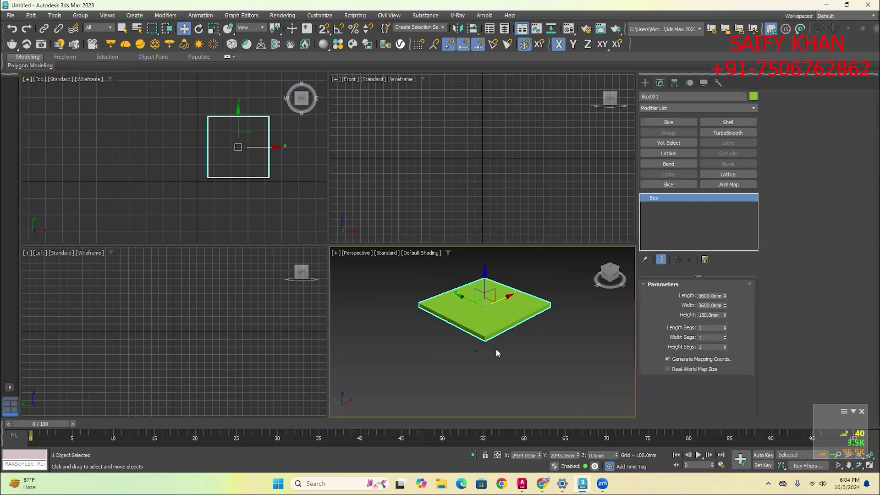
# Change the floor slab's object color to white
pyautogui.click(754, 97)
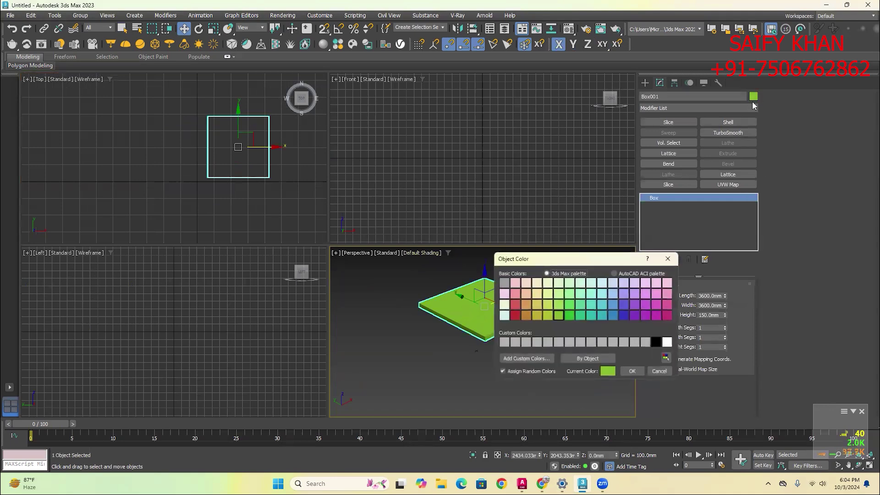
pyautogui.click(668, 342)
pyautogui.click(632, 371)
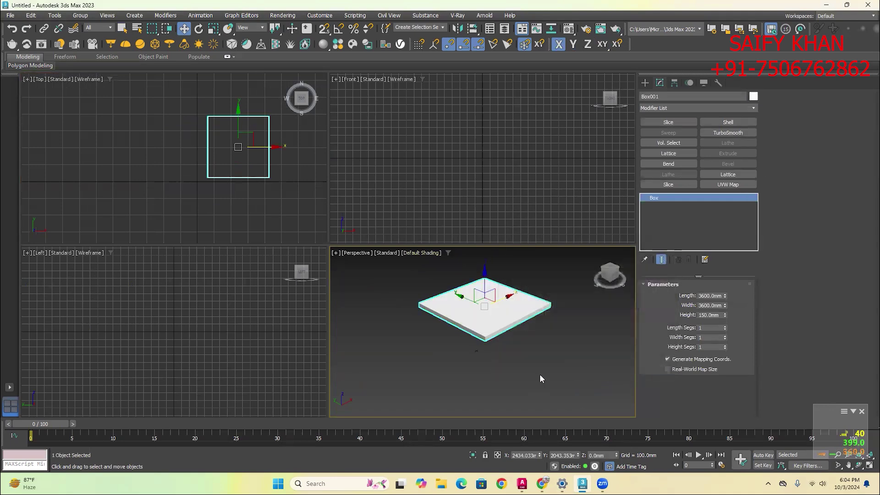
pyautogui.click(540, 374)
pyautogui.click(501, 324)
# Clone the floor slab along the X axis as one independent copy beside the original
pyautogui.moveTo(207, 136); pyautogui.dragTo(181, 145, button='middle')
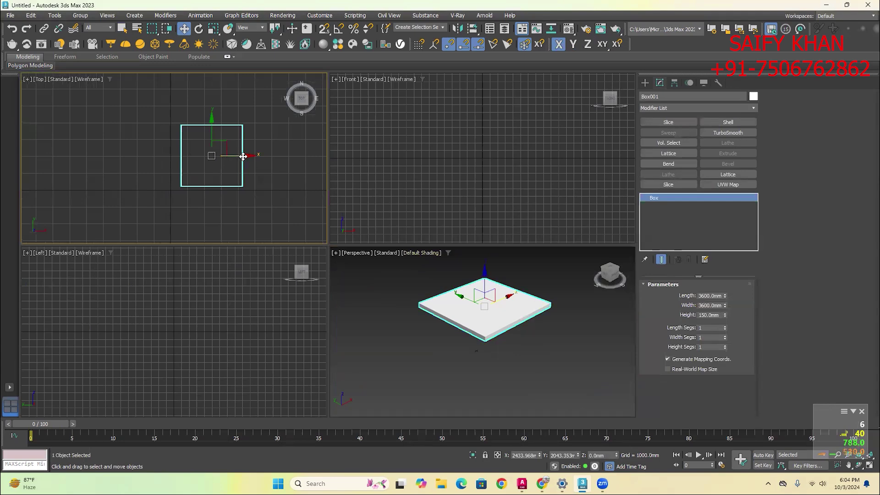
pyautogui.keyDown('shift'); pyautogui.moveTo(243, 157); pyautogui.dragTo(308, 157); pyautogui.keyUp('shift')
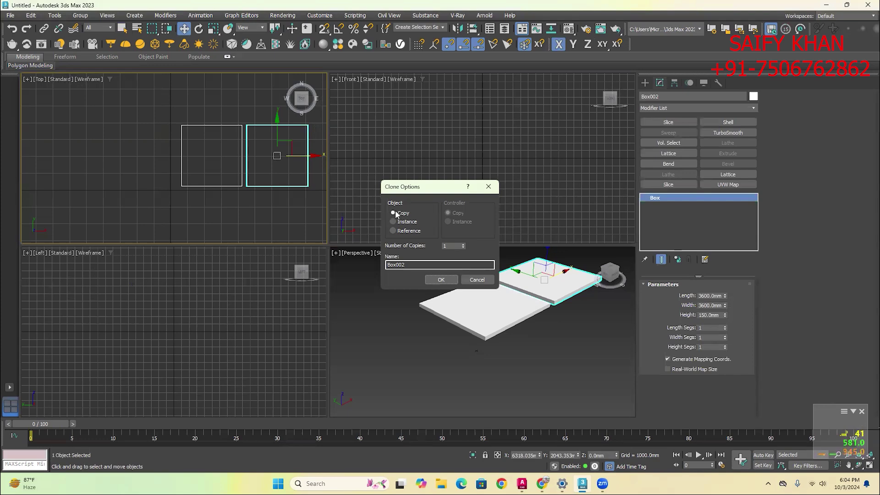
pyautogui.click(440, 280)
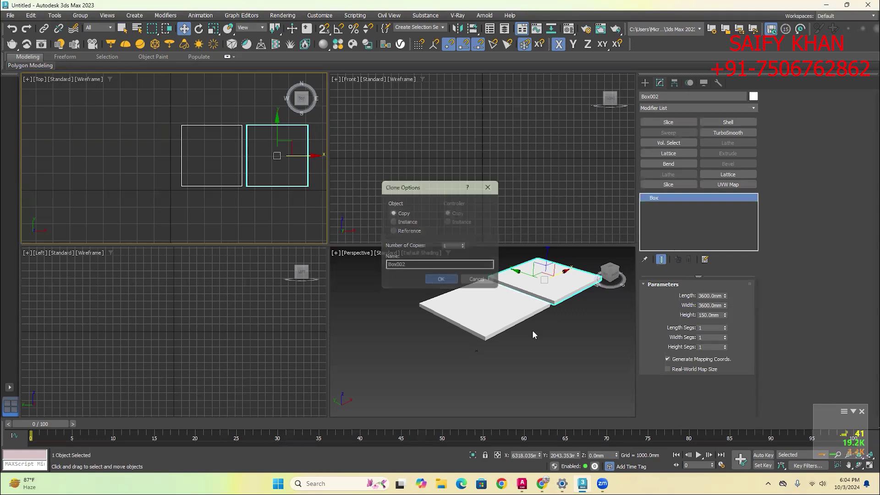
pyautogui.click(532, 330)
pyautogui.click(559, 299)
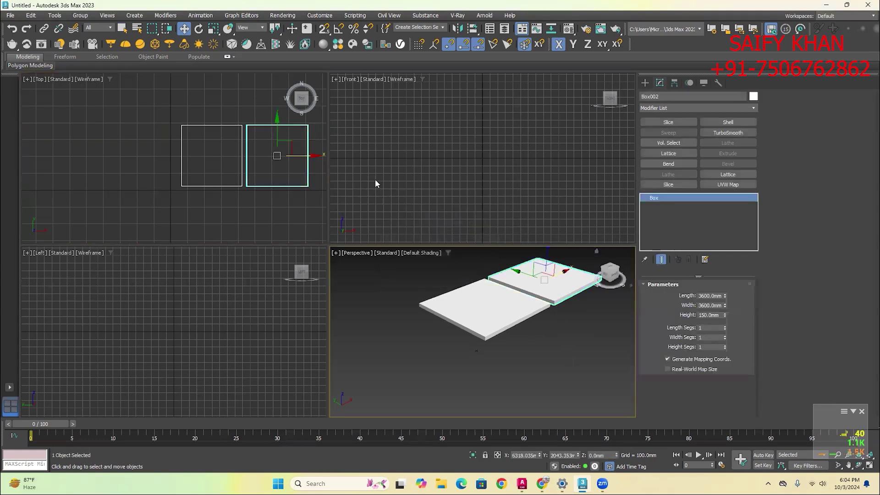
pyautogui.scroll(2, 293, 178)
pyautogui.moveTo(259, 172); pyautogui.dragTo(233, 172, button='middle')
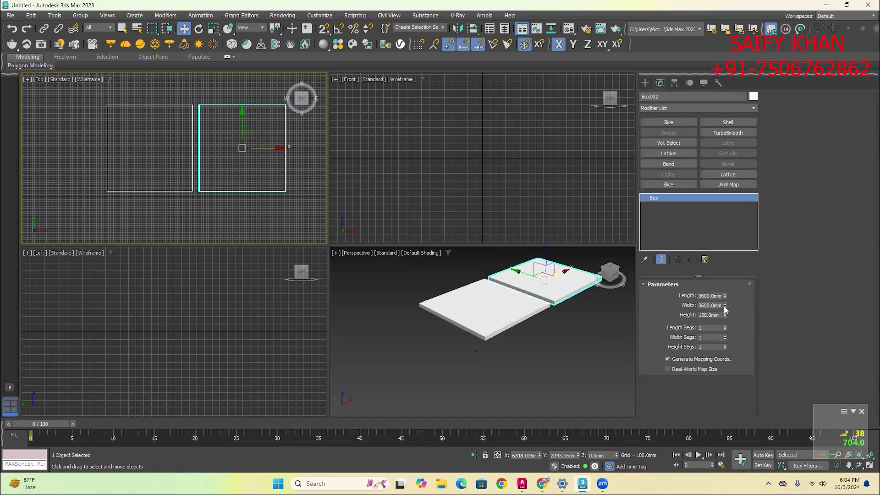
pyautogui.moveTo(725, 306); pyautogui.dragTo(725, 293)
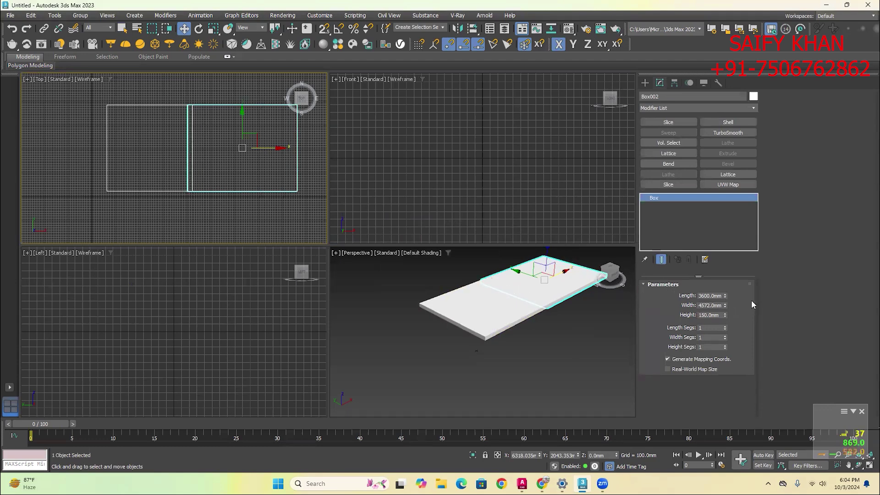
pyautogui.hotkey('ctrl', 'z')
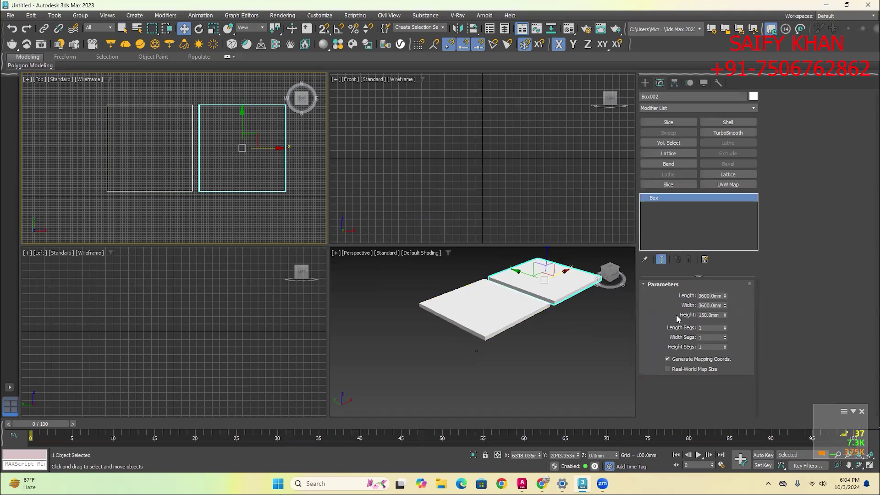
# Turn the copied slab into a wall by setting its width to 150 mm and height to 3000 mm
pyautogui.doubleClick(709, 305)
pyautogui.write('150')
pyautogui.press('Return')
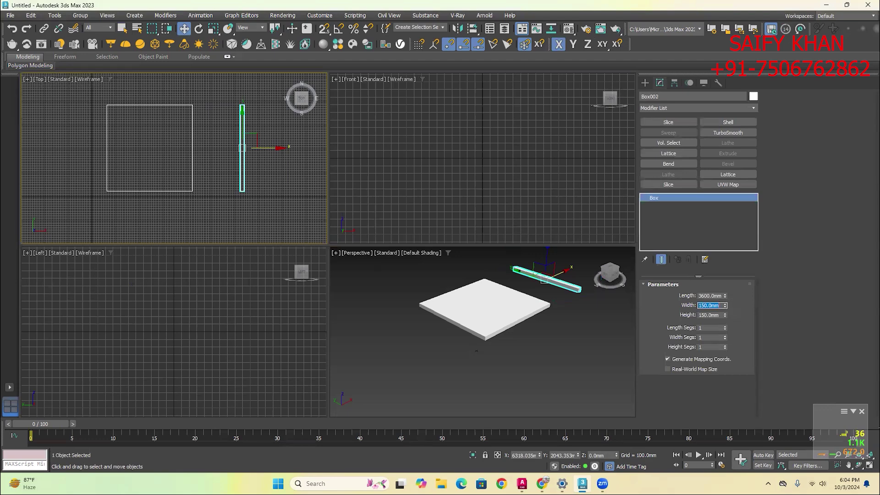
pyautogui.press('Tab')
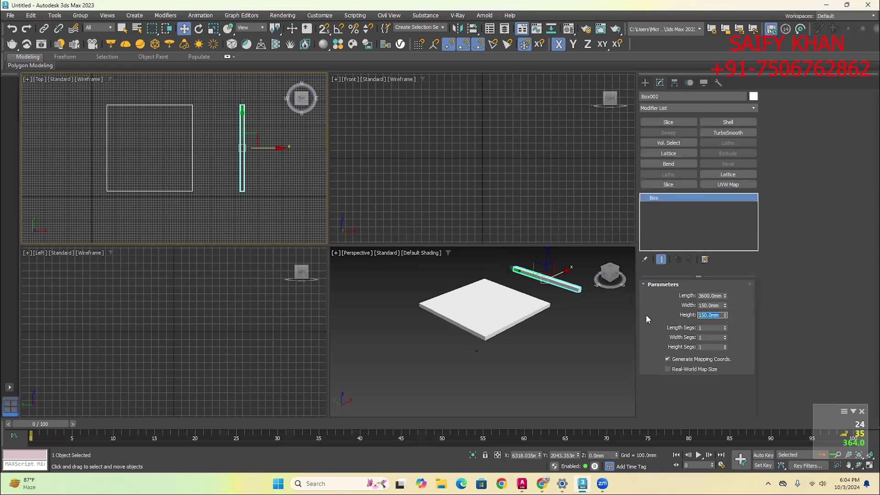
pyautogui.write('3000')
pyautogui.press('Return')
pyautogui.click(238, 209)
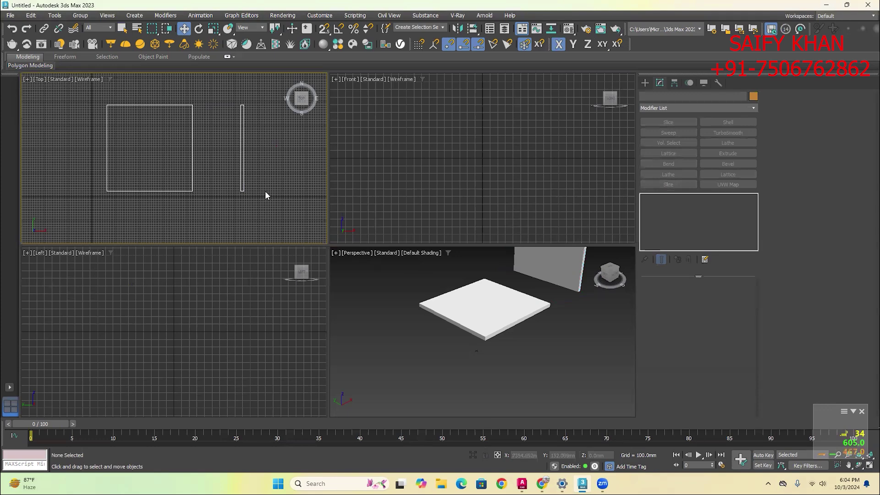
# Move the wall against the floor slab's +X edge, snapping its lower inner corner to the slab's corner vertex
pyautogui.click(242, 151)
pyautogui.moveTo(263, 150); pyautogui.dragTo(222, 151)
pyautogui.scroll(3, 195, 201)
pyautogui.scroll(2, 201, 201)
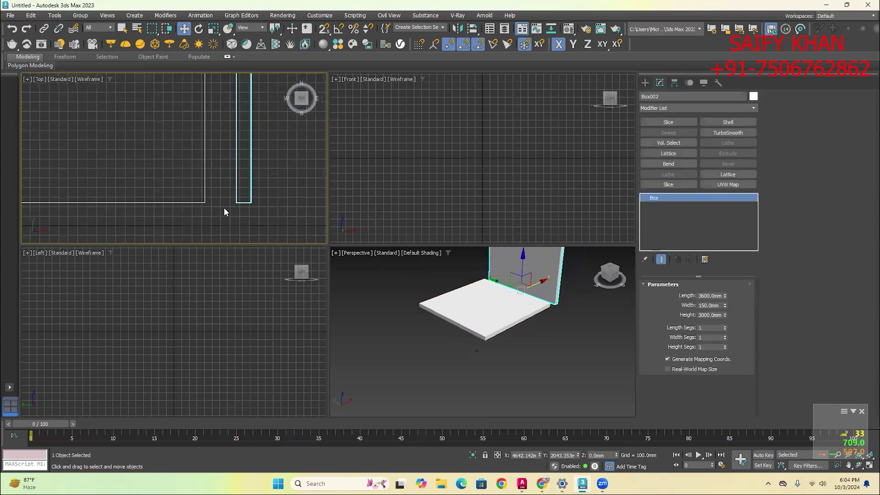
pyautogui.press('s')
pyautogui.moveTo(237, 204); pyautogui.dragTo(205, 202)
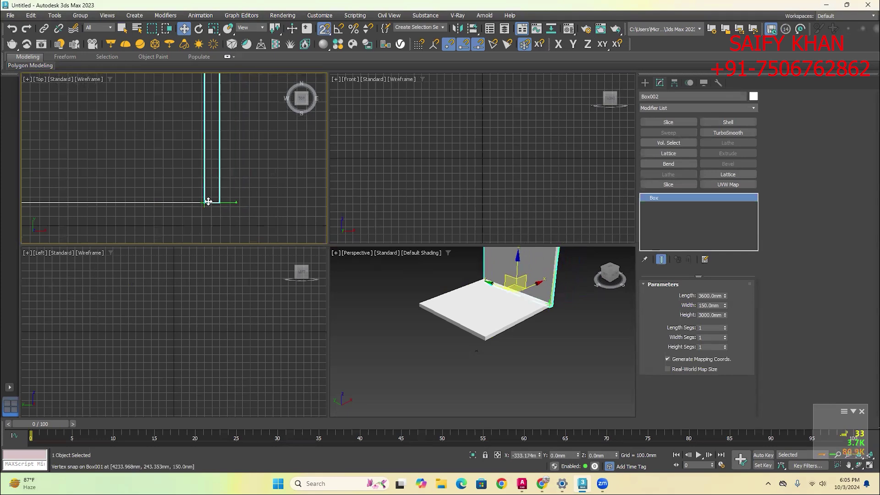
pyautogui.click(229, 217)
pyautogui.press('F5')
pyautogui.click(218, 200)
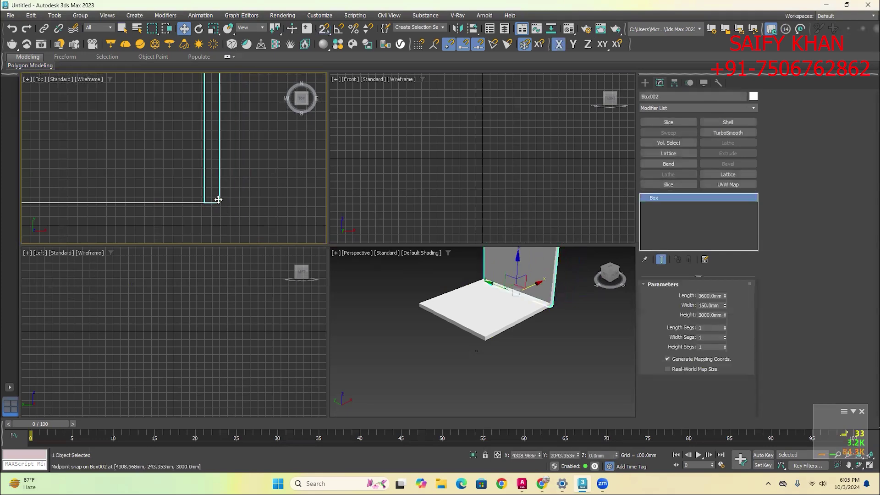
# Clone the wall along the X axis as a copy near the floor slab's opposite edge
pyautogui.scroll(-2, 236, 207)
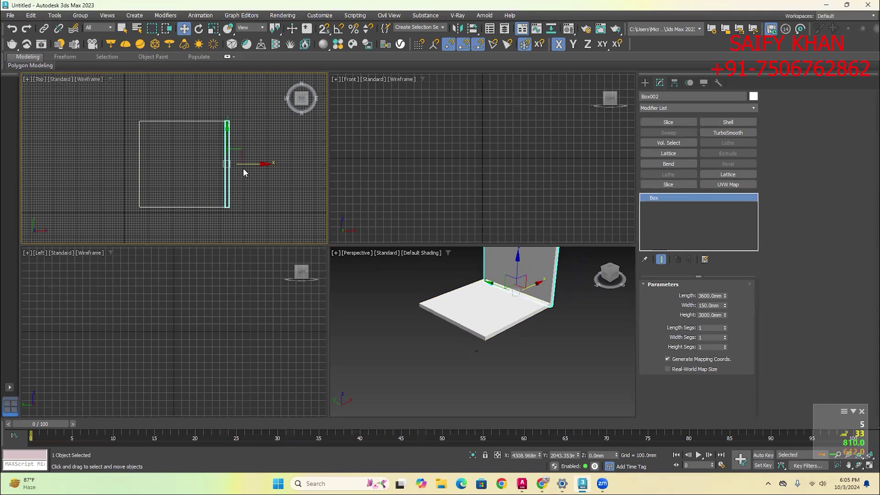
pyautogui.moveTo(247, 164)
pyautogui.keyDown('shift'); pyautogui.mouseDown()
pyautogui.moveTo(157, 163)
pyautogui.moveTo(166, 170)
pyautogui.mouseUp(); pyautogui.keyUp('shift')
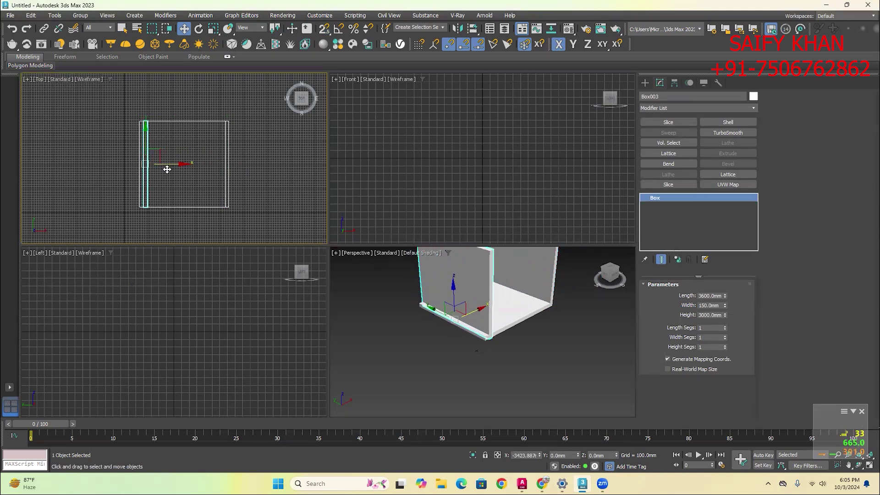
pyautogui.hotkey('ctrl', 'v')
pyautogui.press('Return')
# Try to snap the copied wall's lower outer corner to the floor slab's corner at the -X edge
pyautogui.scroll(5, 138, 203)
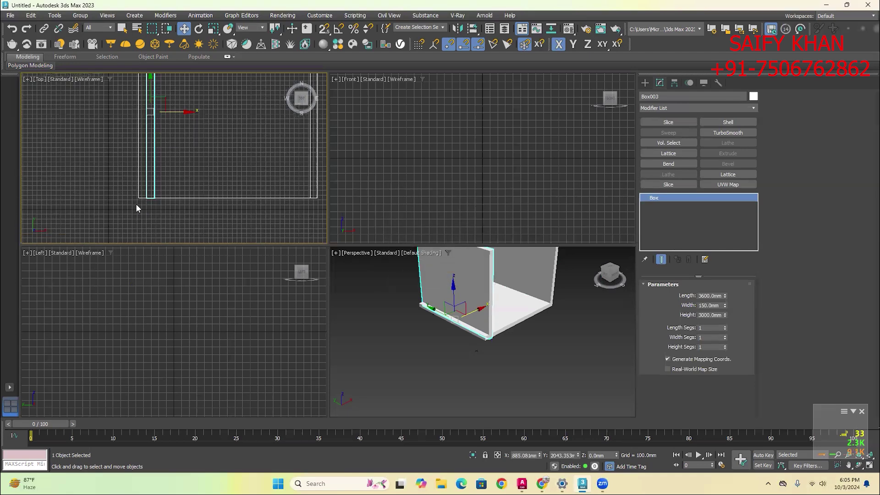
pyautogui.press('s')
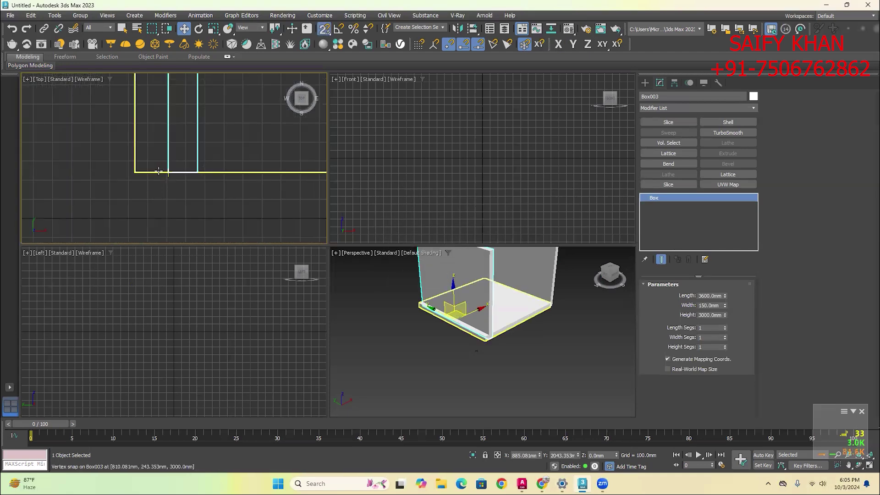
pyautogui.moveTo(169, 171); pyautogui.dragTo(68, 143)
pyautogui.rightClick(110, 178)
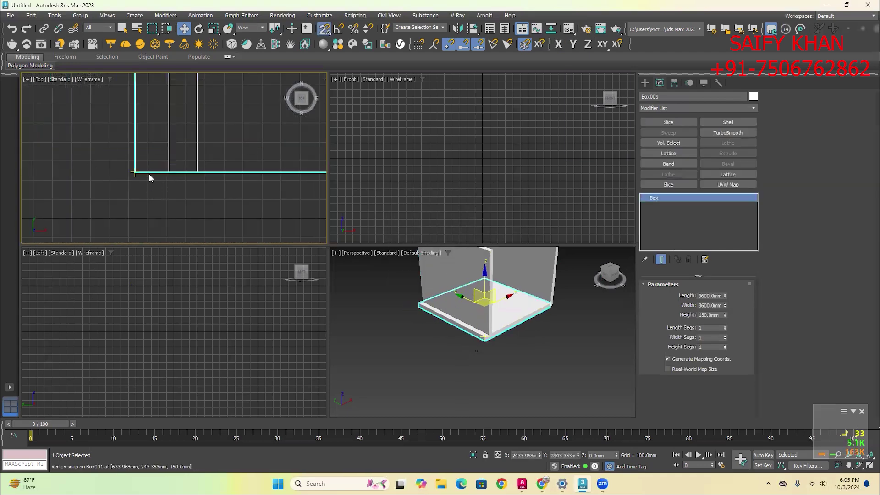
pyautogui.click(168, 156)
pyautogui.moveTo(158, 155); pyautogui.dragTo(118, 172)
pyautogui.rightClick(118, 172)
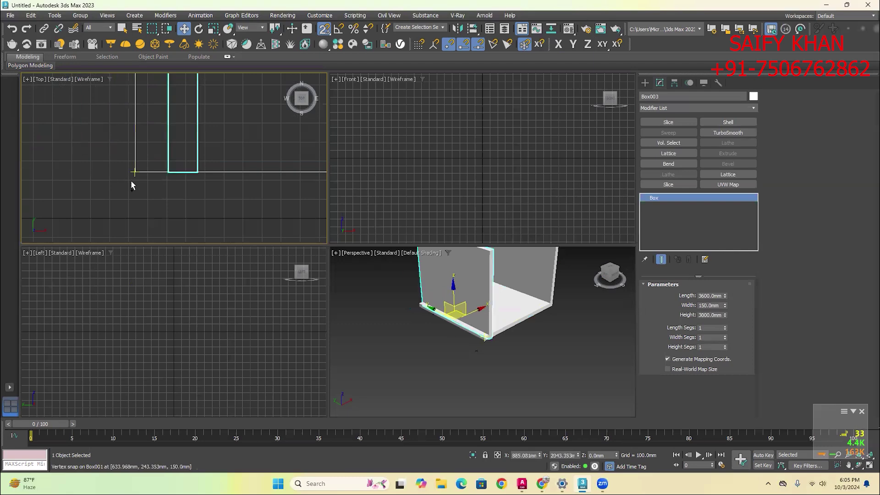
pyautogui.click(145, 196)
# Delete the misplaced wall copy that overlaps the floor slab near its -X edge
pyautogui.scroll(-5, 146, 196)
pyautogui.click(158, 180)
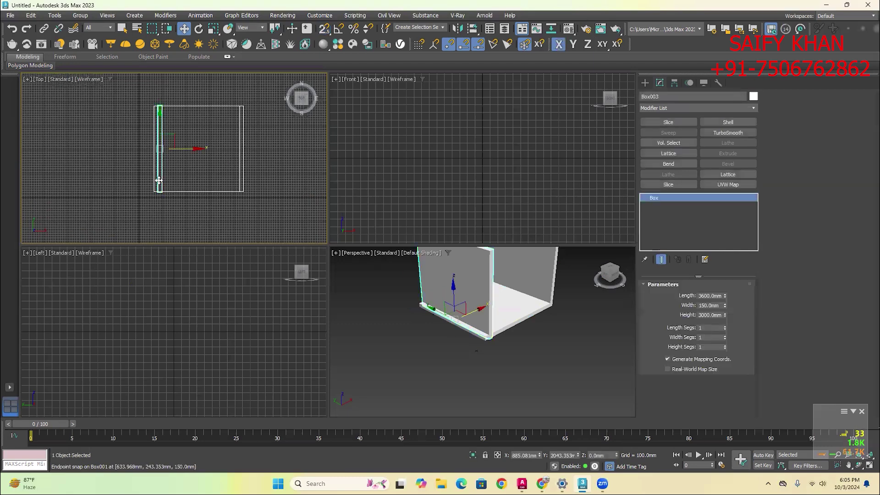
pyautogui.press('Delete')
# Clone the +X wall along the X axis as one independent copy just outside the floor slab's -X edge
pyautogui.scroll(2, 242, 180)
pyautogui.scroll(-2, 241, 180)
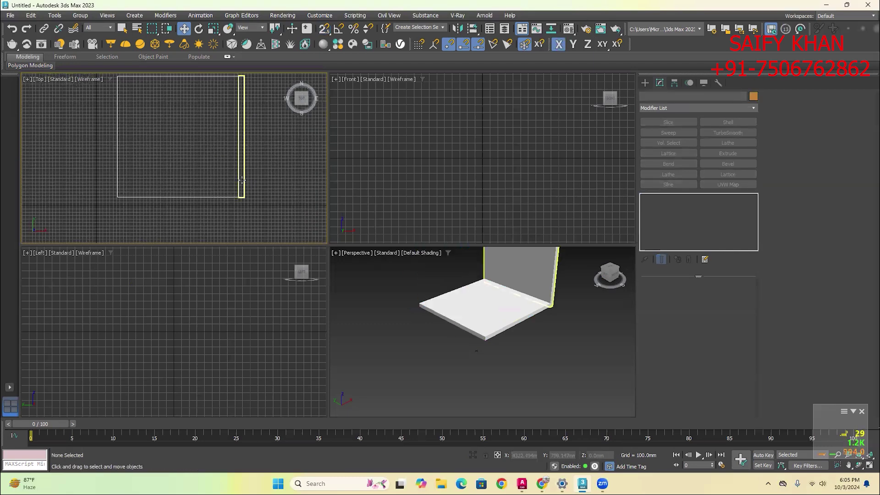
pyautogui.click(242, 181)
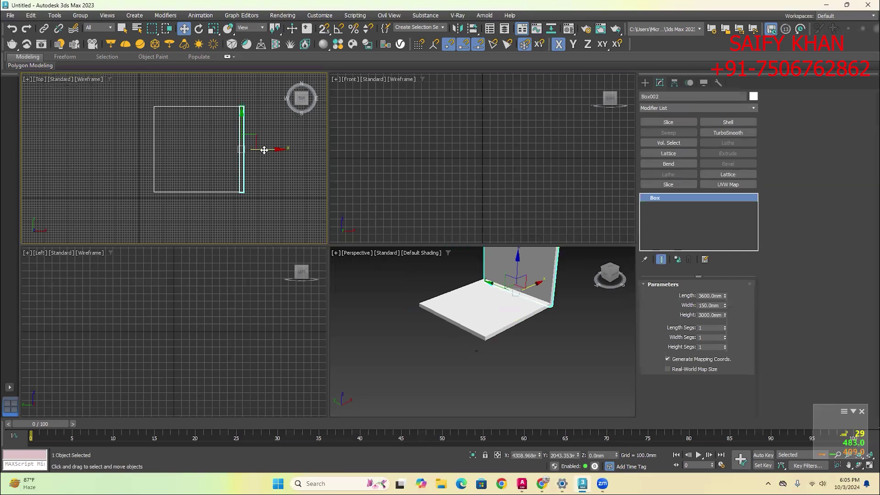
pyautogui.moveTo(264, 151); pyautogui.dragTo(161, 158)
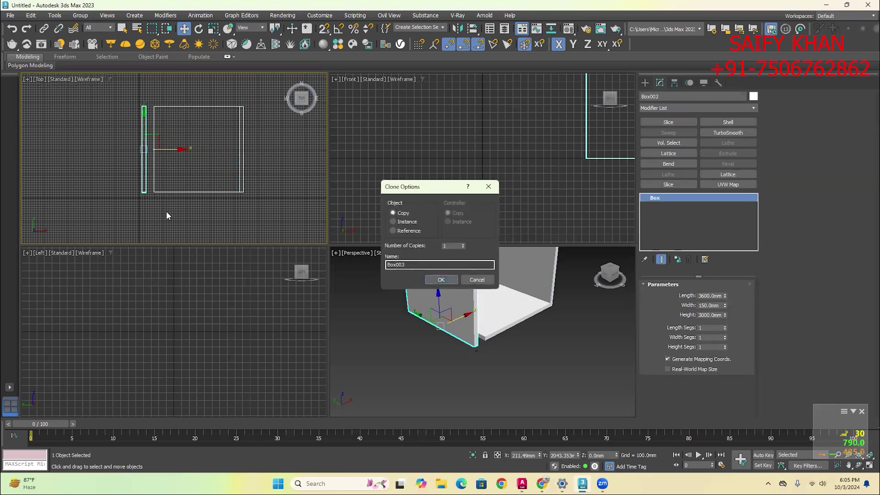
pyautogui.click(441, 280)
# Move the copied wall against the floor slab's -X edge, snapping its lower inner corner to the slab's corner vertex
pyautogui.scroll(4, 172, 207)
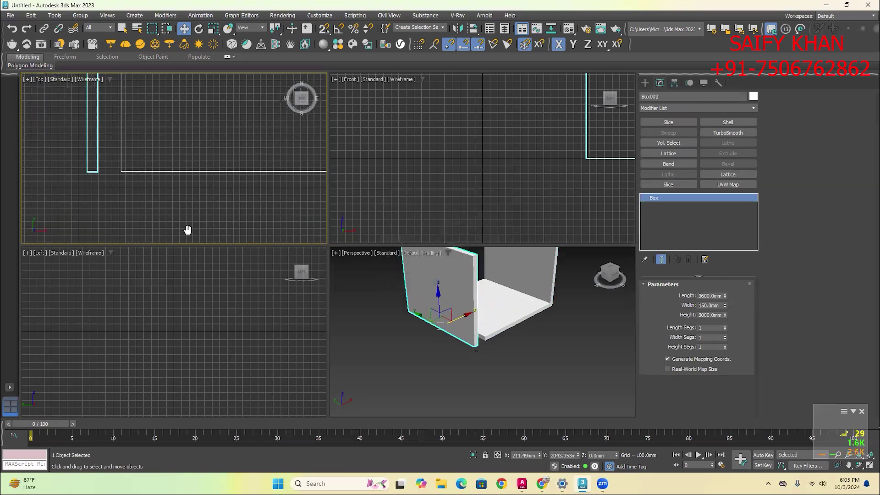
pyautogui.scroll(3, 115, 201)
pyautogui.press('s')
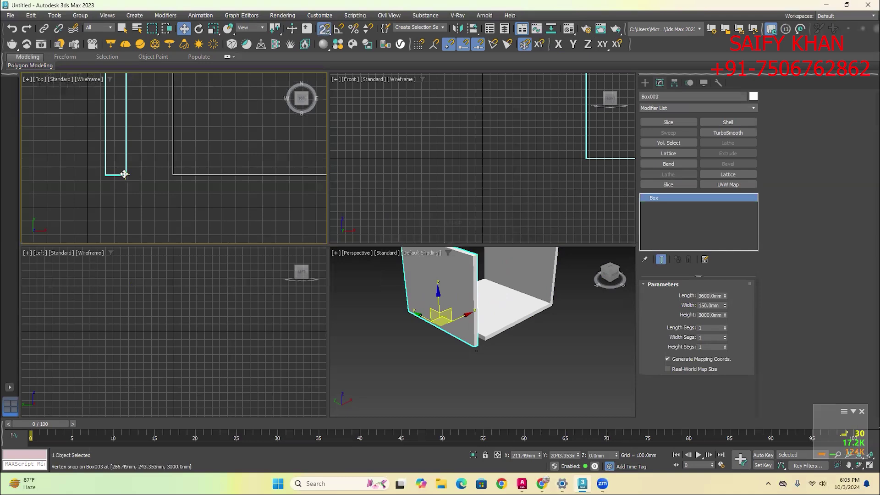
pyautogui.moveTo(146, 175); pyautogui.dragTo(167, 173)
pyautogui.scroll(-3, 155, 197)
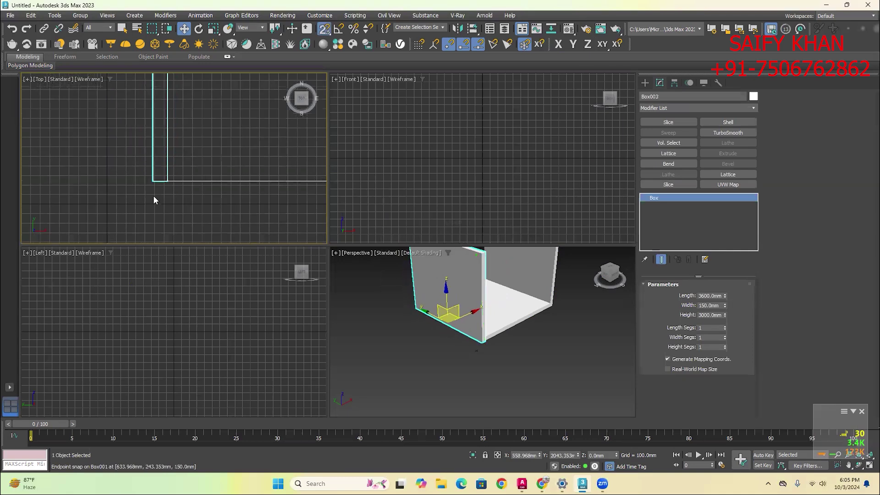
pyautogui.press('F5')
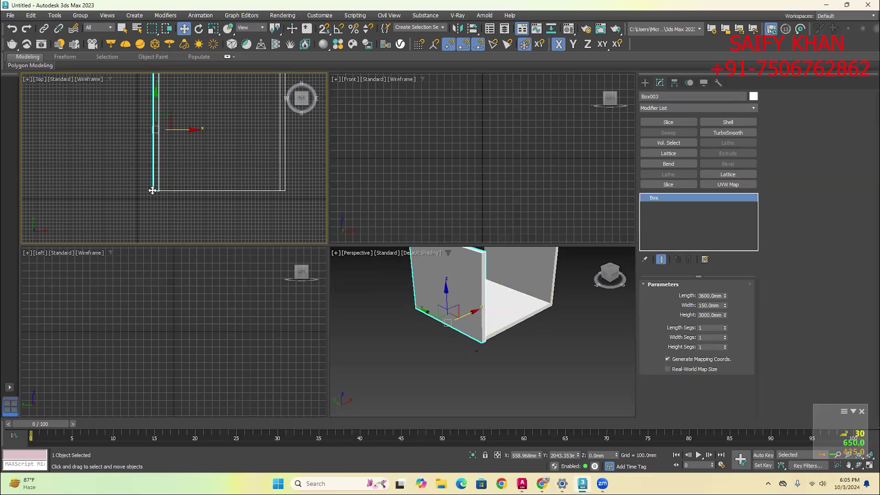
pyautogui.click(262, 199)
pyautogui.moveTo(259, 193); pyautogui.dragTo(260, 212, button='middle')
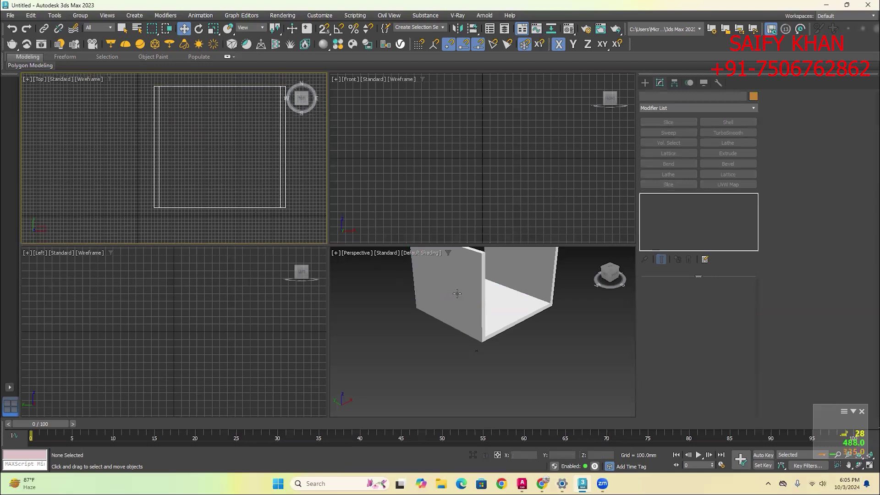
pyautogui.click(459, 316)
pyautogui.click(530, 353)
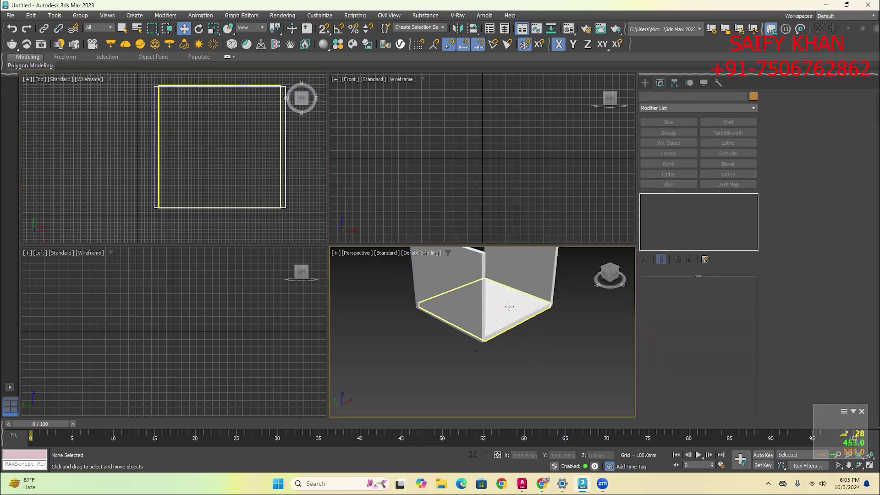
pyautogui.click(504, 321)
pyautogui.scroll(-5, 197, 138)
pyautogui.click(251, 176)
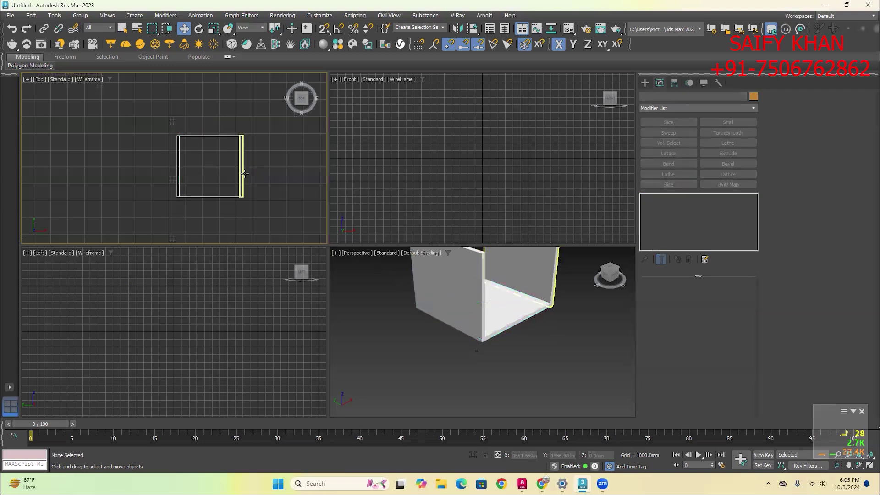
pyautogui.click(245, 145)
pyautogui.click(529, 334)
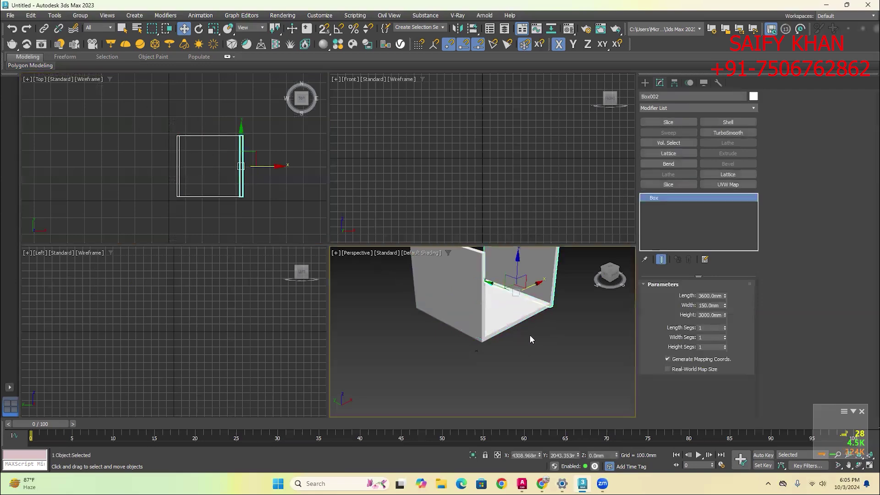
pyautogui.click(509, 320)
pyautogui.click(571, 360)
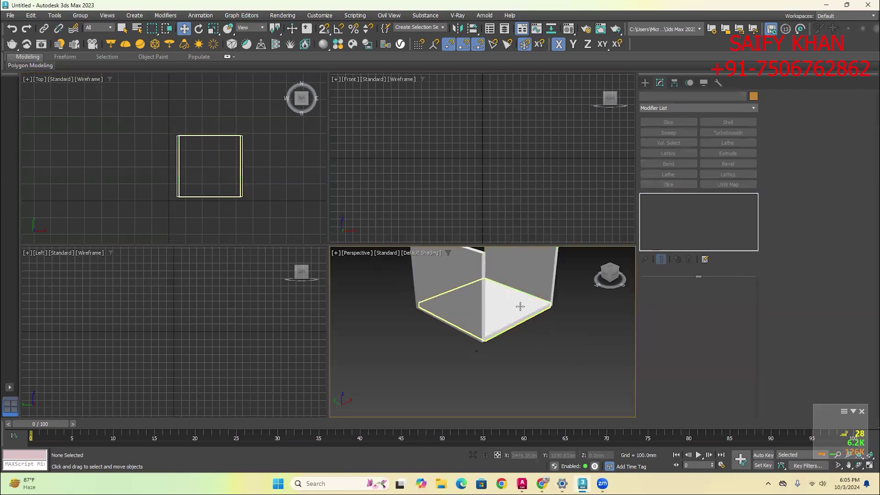
# Clone the -X wall along the Y axis as one independent copy beyond the room's +Y edge
pyautogui.click(180, 138)
pyautogui.moveTo(183, 139); pyautogui.dragTo(185, 181, button='middle')
pyautogui.keyDown('shift'); pyautogui.moveTo(185, 184); pyautogui.dragTo(186, 116); pyautogui.keyUp('shift')
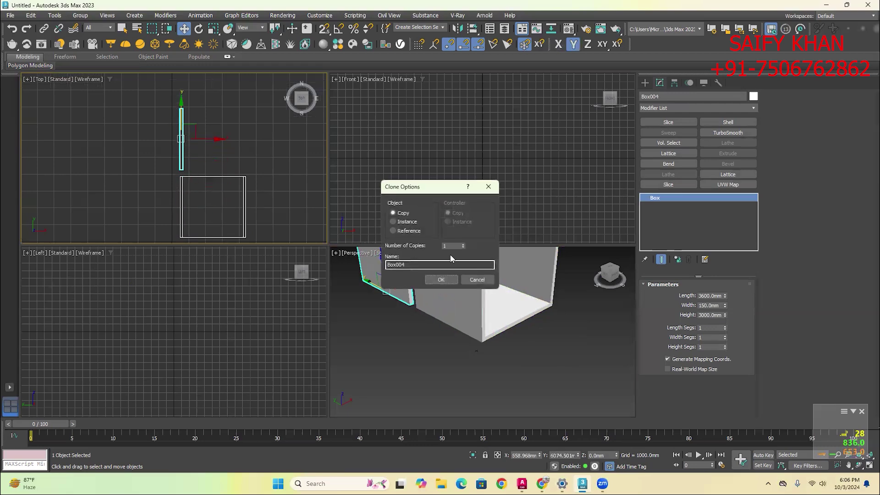
pyautogui.click(441, 279)
# Turn on angle snap and set its angle increment to 90 degrees
pyautogui.click(335, 35)
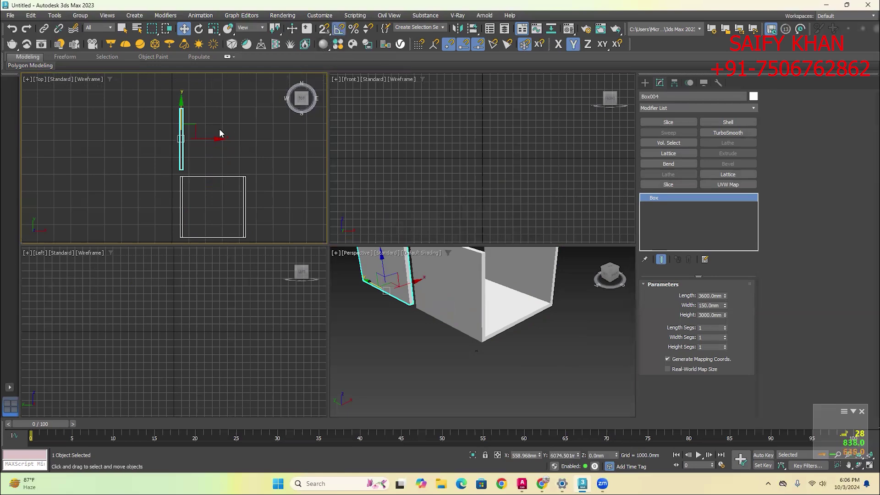
pyautogui.rightClick(339, 32)
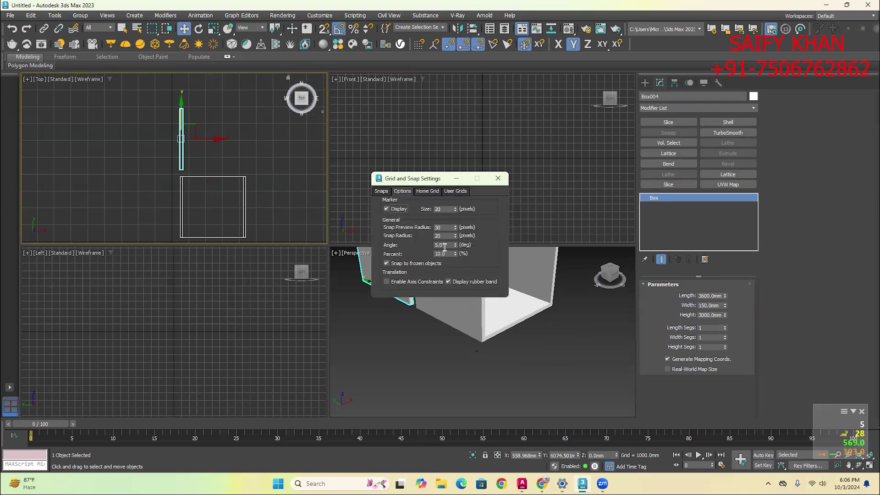
pyautogui.moveTo(446, 247); pyautogui.dragTo(425, 241)
pyautogui.write('90')
pyautogui.click(498, 179)
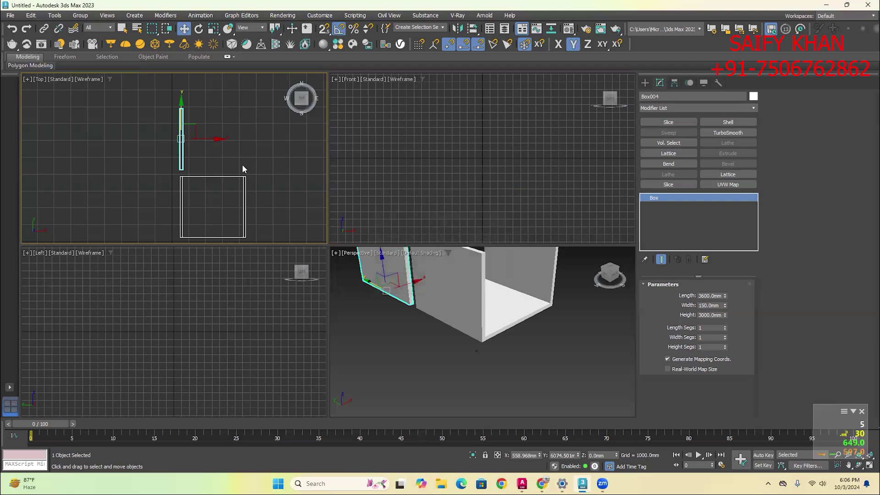
# Rotate the copied wall 90 degrees in the Top view and move it close to the floor slab's +Y edge
pyautogui.press('e')
pyautogui.moveTo(209, 159)
pyautogui.mouseDown()
pyautogui.moveTo(244, 138)
pyautogui.moveTo(214, 158)
pyautogui.mouseUp()
pyautogui.press('w')
pyautogui.click(217, 119)
pyautogui.click(215, 139)
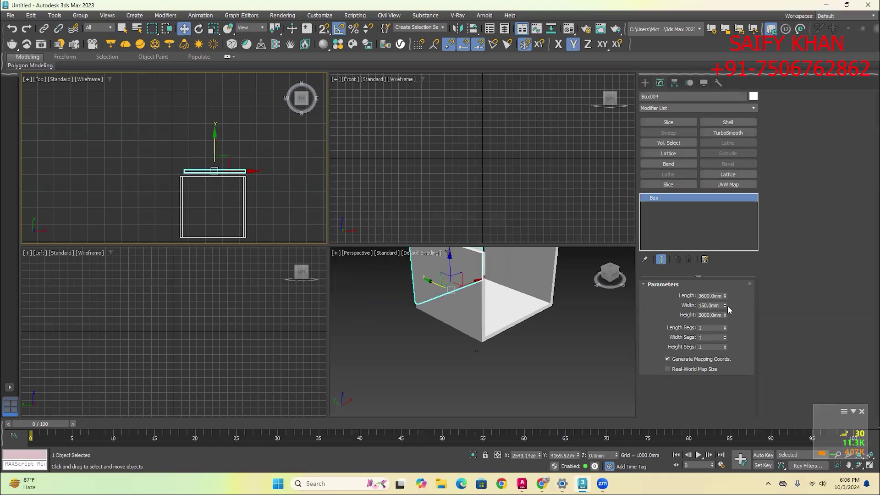
# Try widening the rotated wall to about 564 mm, and delete this wall copy
pyautogui.moveTo(725, 305); pyautogui.dragTo(686, 184)
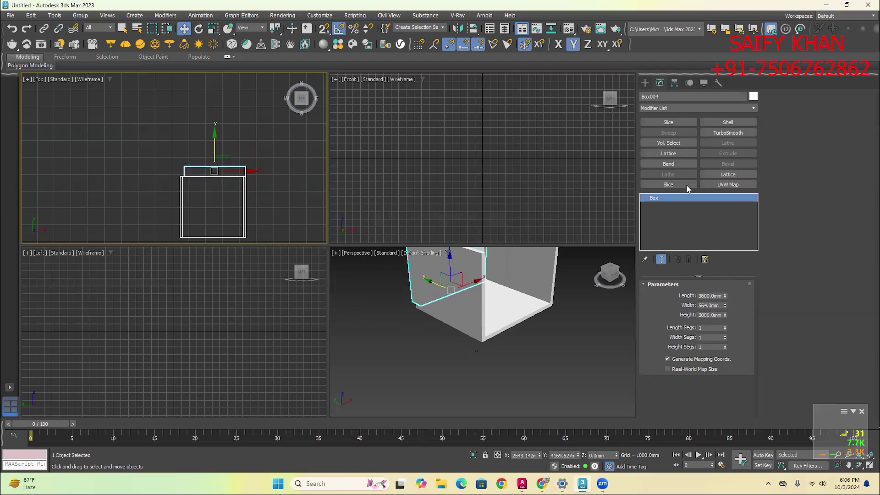
pyautogui.rightClick(488, 343)
pyautogui.press('Delete')
# Clone the floor slab along the Y axis as one independent copy beyond the room's +Y edge
pyautogui.click(204, 238)
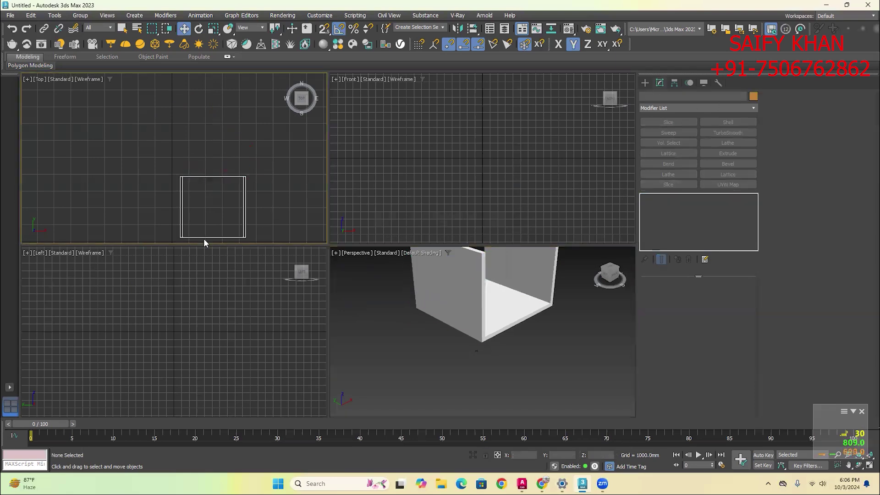
pyautogui.moveTo(209, 183)
pyautogui.mouseDown()
pyautogui.moveTo(211, 121)
pyautogui.moveTo(211, 179)
pyautogui.mouseUp()
pyautogui.moveTo(211, 179); pyautogui.dragTo(205, 147, button='middle')
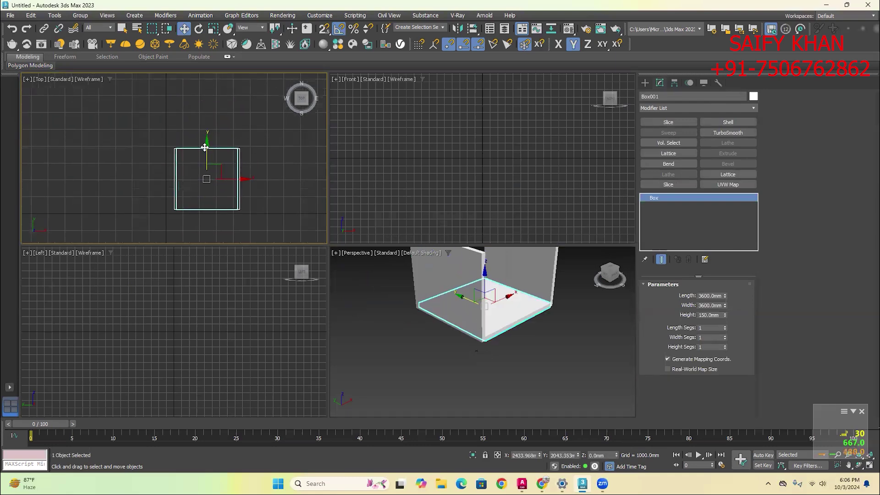
pyautogui.keyDown('shift'); pyautogui.moveTo(204, 147); pyautogui.dragTo(205, 84); pyautogui.keyUp('shift')
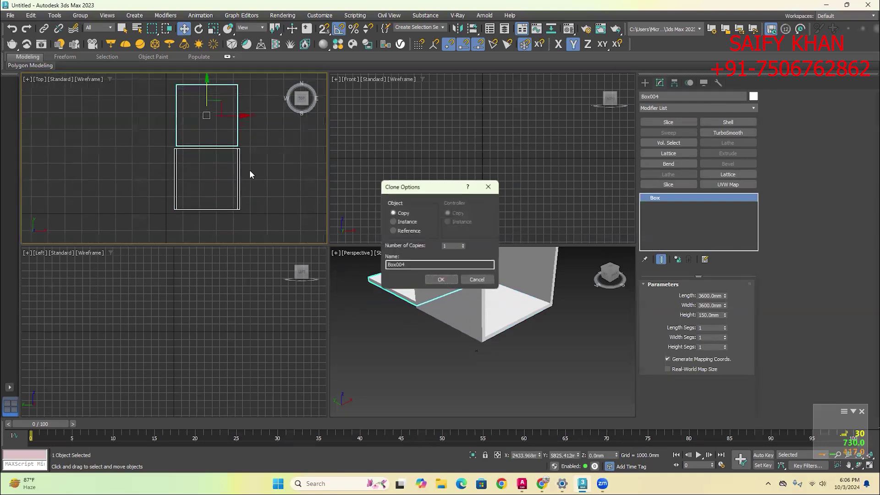
pyautogui.click(429, 279)
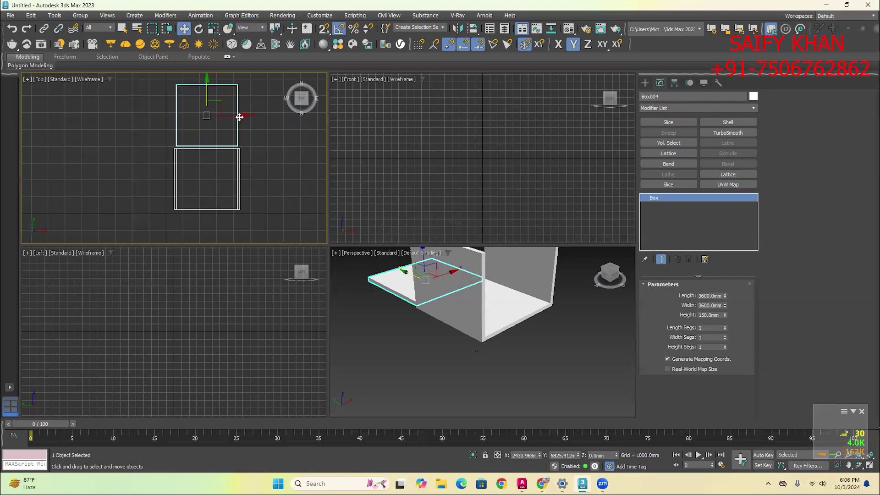
# Set the copied slab's length to 150 mm and deselect it
pyautogui.click(709, 297)
pyautogui.write('150')
pyautogui.press('Return')
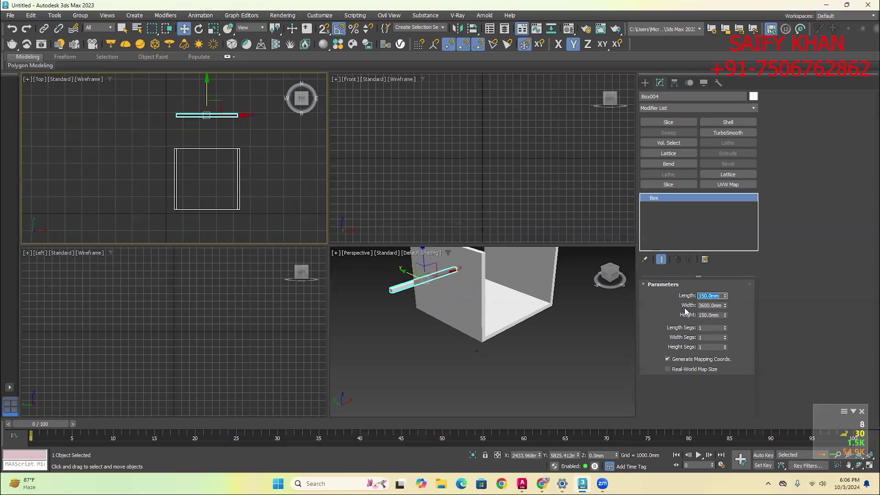
pyautogui.doubleClick(721, 316)
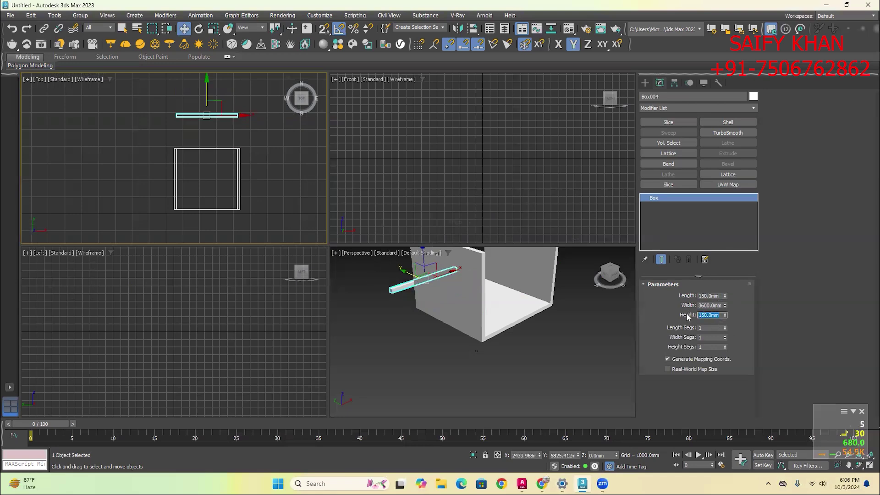
pyautogui.click(257, 172)
# Create a box about 1495 mm long, 1631 mm wide and 1441 mm high beside the room in the Top view
pyautogui.click(645, 83)
pyautogui.click(670, 146)
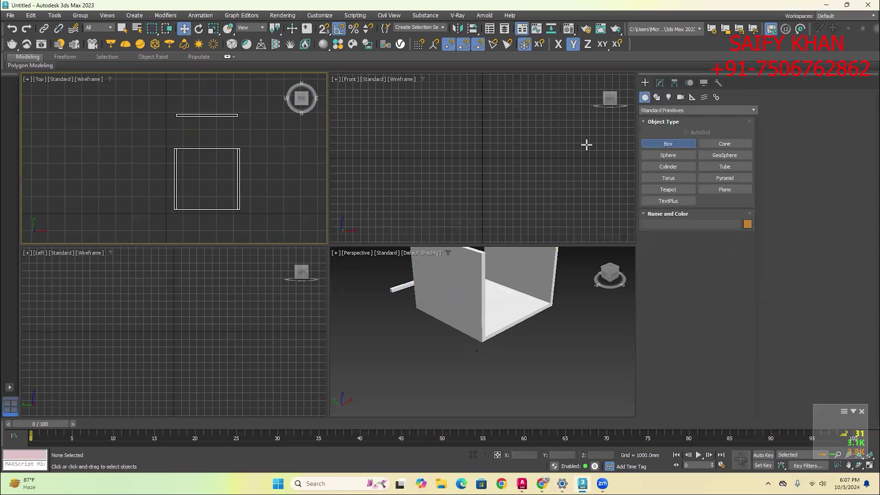
pyautogui.moveTo(284, 170); pyautogui.dragTo(165, 167, button='middle')
pyautogui.moveTo(191, 160); pyautogui.dragTo(220, 187)
pyautogui.click(265, 160)
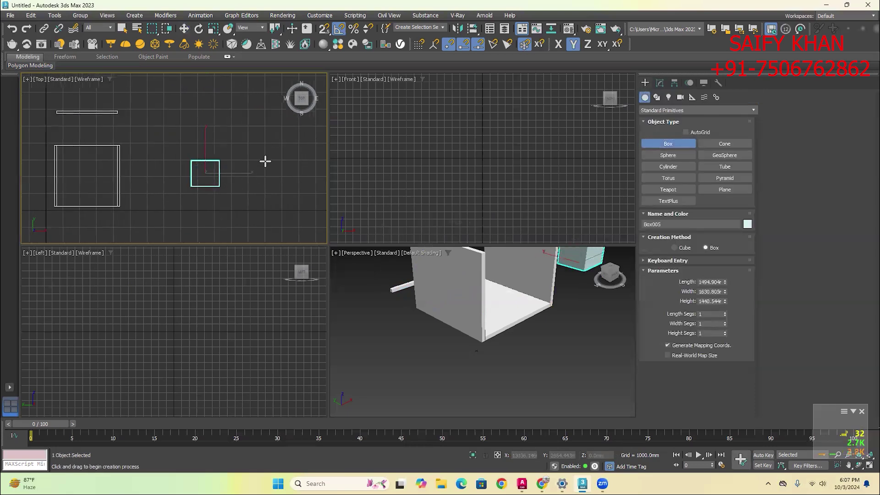
# Create a second box about 2011 mm long, 1631 mm wide and 1903 mm high in the Top view, and adjust its height
pyautogui.moveTo(271, 155); pyautogui.dragTo(300, 191)
pyautogui.click(294, 155)
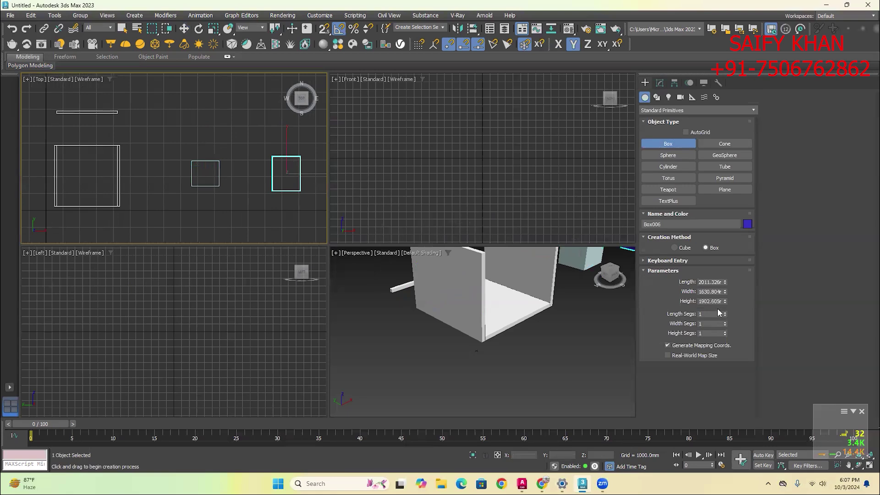
pyautogui.scroll(-5, 461, 353)
pyautogui.moveTo(726, 301); pyautogui.dragTo(704, 301)
# Create a third box about 2921 mm long and 3921 mm wide in the Front view, and increase its height
pyautogui.scroll(-3, 521, 296)
pyautogui.moveTo(460, 174); pyautogui.dragTo(404, 184, button='middle')
pyautogui.scroll(-10, 404, 184)
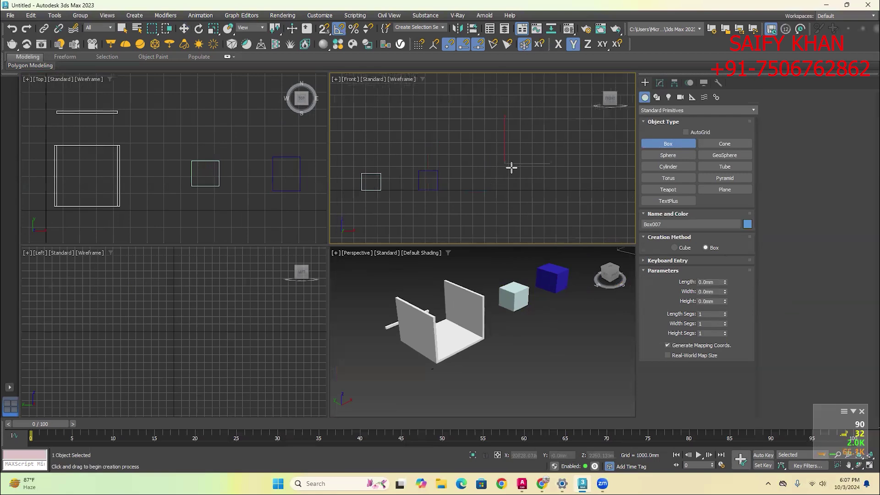
pyautogui.moveTo(504, 163); pyautogui.dragTo(552, 198)
pyautogui.click(543, 183)
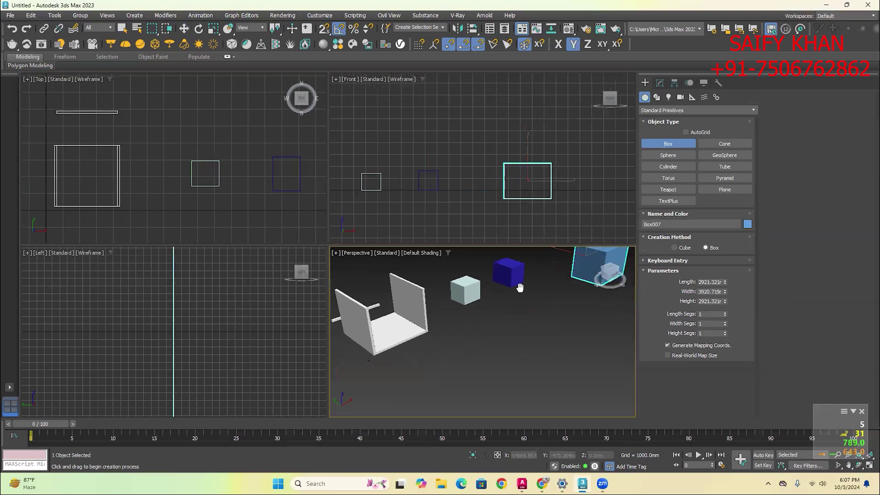
pyautogui.moveTo(573, 330); pyautogui.dragTo(456, 328, button='middle')
pyautogui.moveTo(725, 301); pyautogui.dragTo(573, 302)
pyautogui.rightClick(500, 344)
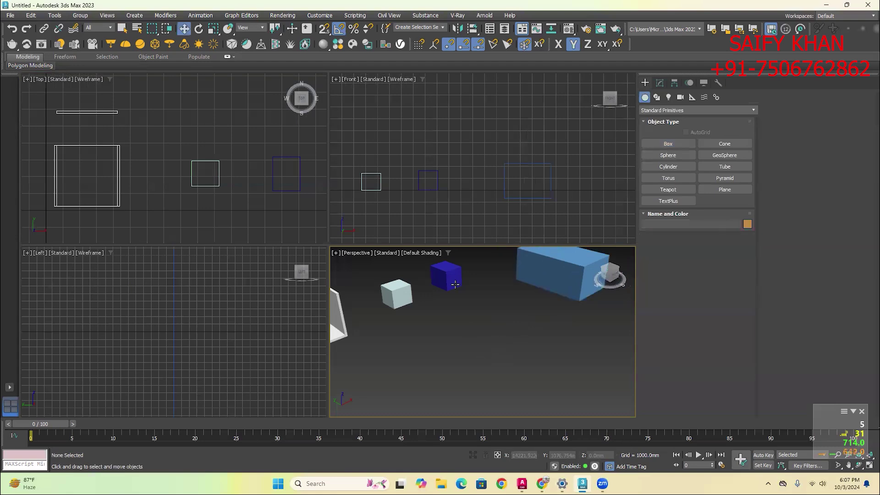
# Increase the height of the dark blue box to about 3062 mm and deselect it
pyautogui.click(445, 276)
pyautogui.click(659, 83)
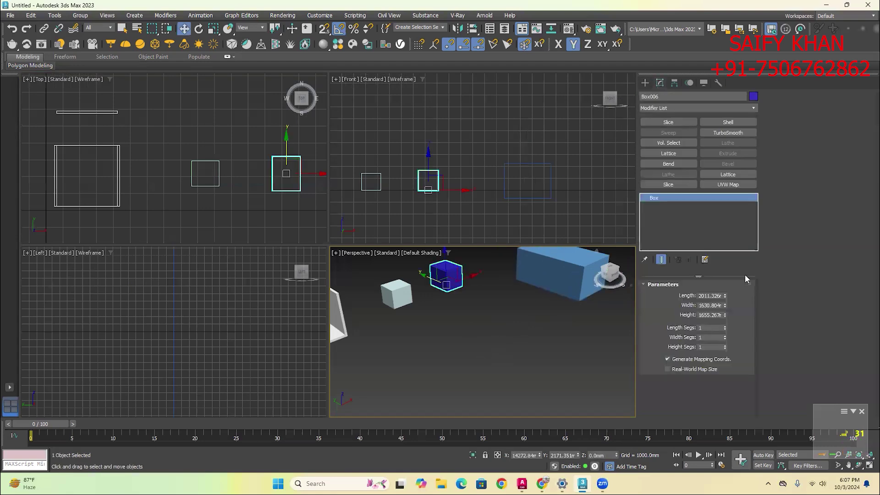
pyautogui.moveTo(725, 315); pyautogui.dragTo(719, 274)
pyautogui.click(530, 355)
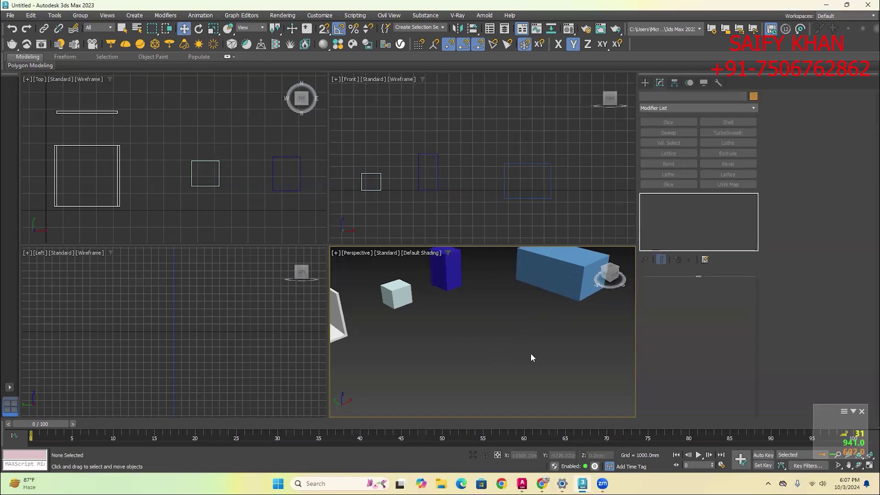
# Increase the height of the pale box beside the room to about 2521 mm
pyautogui.keyDown('alt'); pyautogui.moveTo(531, 357); pyautogui.dragTo(497, 319, button='middle'); pyautogui.keyUp('alt')
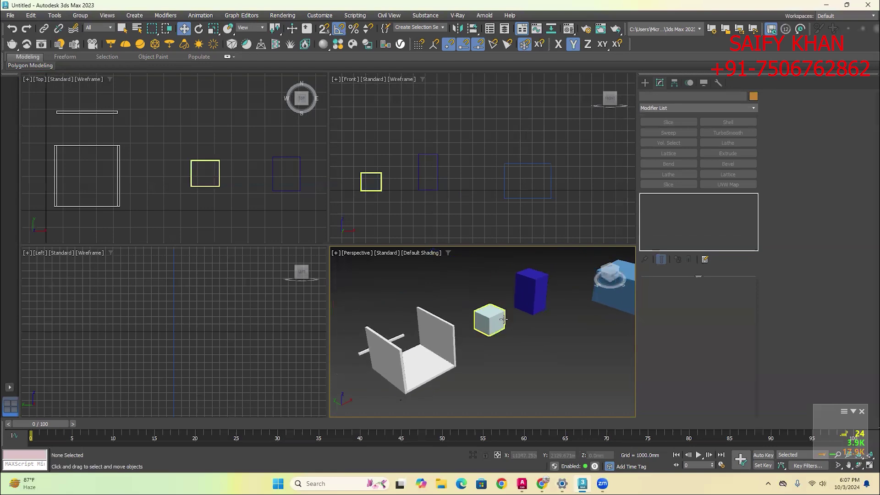
pyautogui.click(499, 319)
pyautogui.moveTo(727, 315)
pyautogui.mouseDown()
pyautogui.moveTo(725, 284)
pyautogui.moveTo(725, 303)
pyautogui.mouseUp()
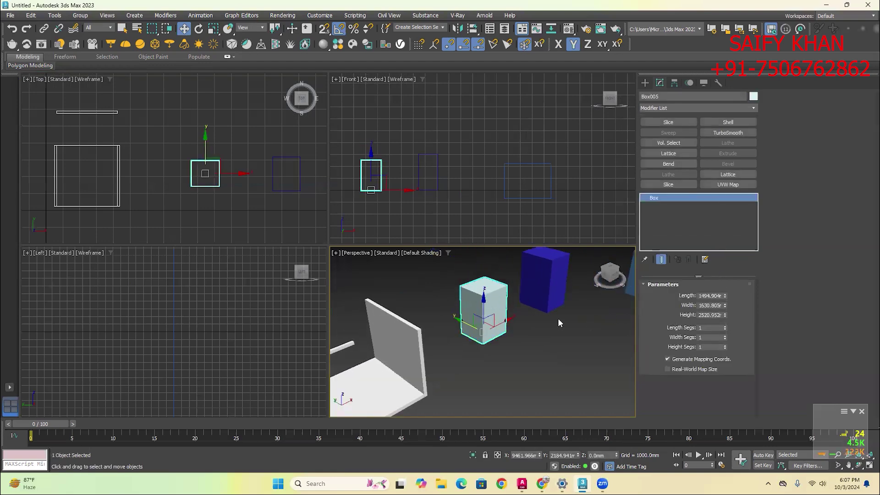
pyautogui.click(535, 280)
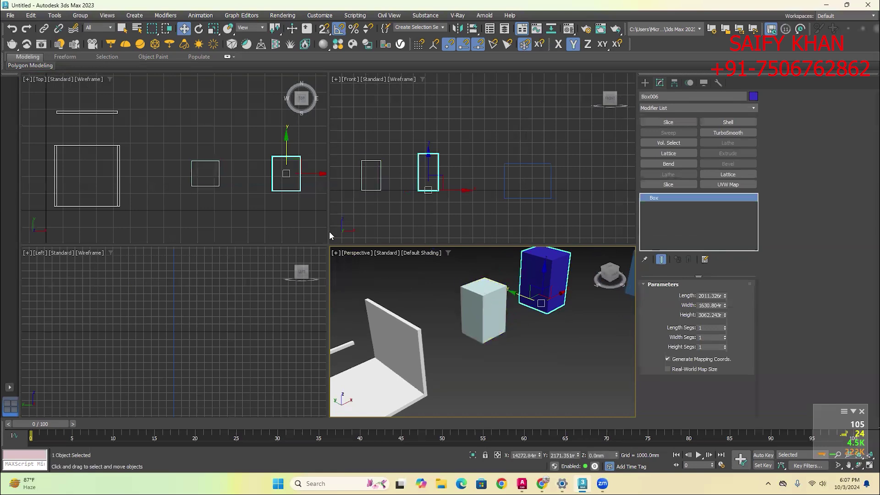
pyautogui.click(324, 252)
# Increase the width of the pale box to about 3311 mm, keeping its length and height, and deselect it
pyautogui.keyDown('alt'); pyautogui.moveTo(458, 348); pyautogui.dragTo(418, 338, button='middle'); pyautogui.keyUp('alt')
pyautogui.click(418, 338)
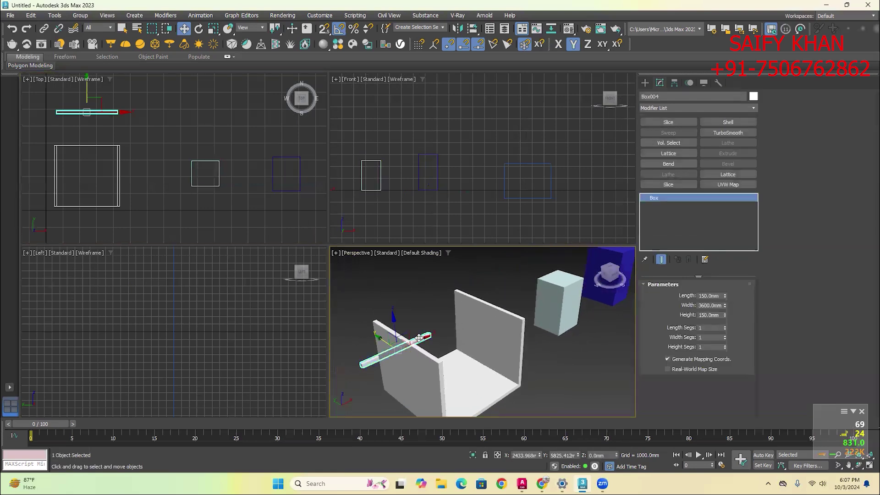
pyautogui.click(247, 207)
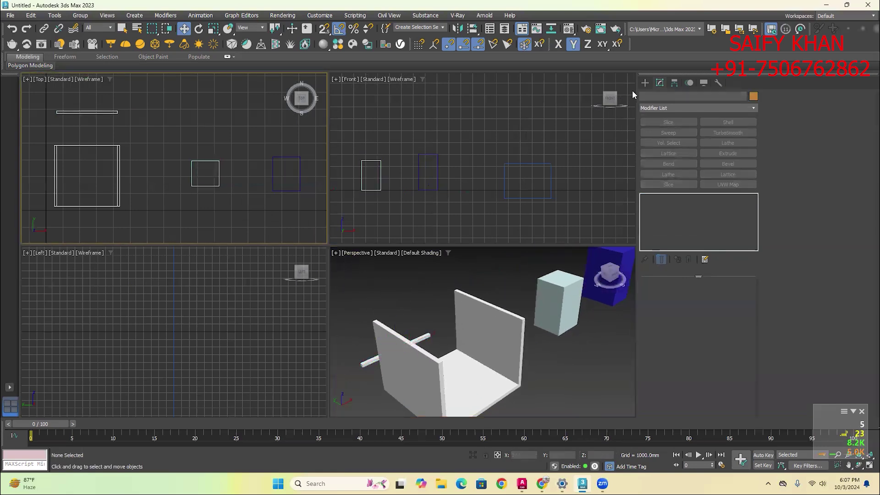
pyautogui.click(192, 163)
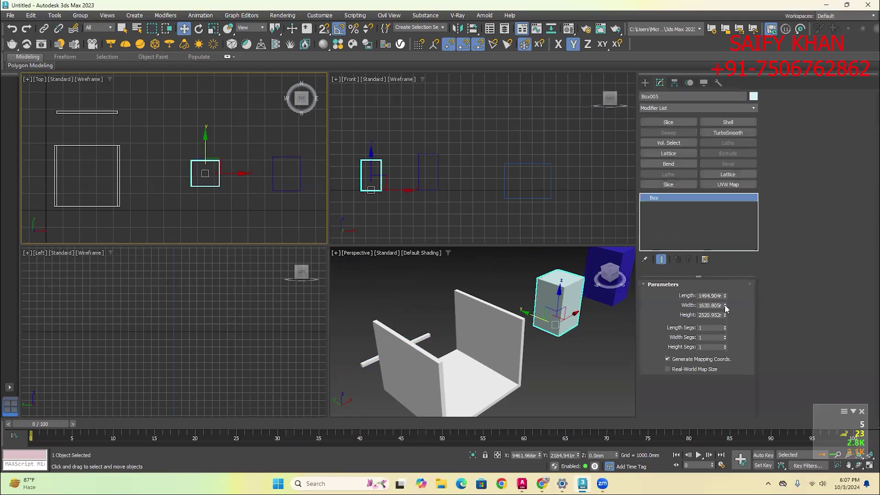
pyautogui.moveTo(724, 304); pyautogui.dragTo(735, 256)
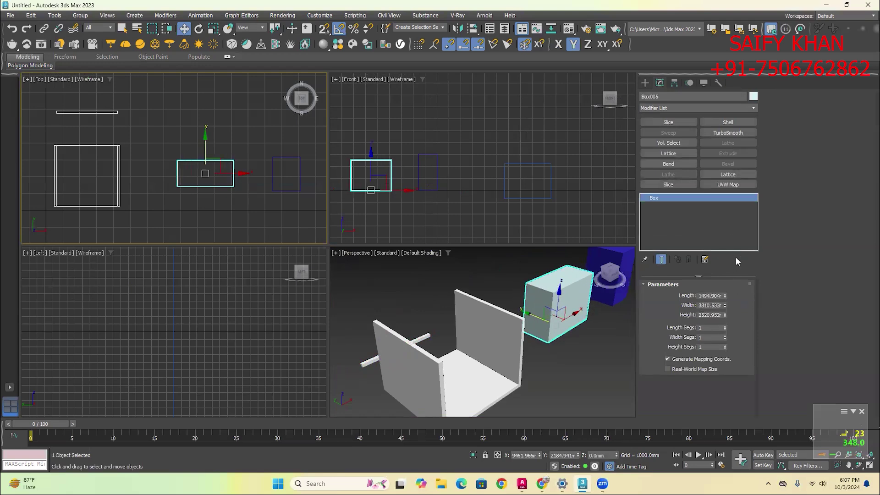
pyautogui.click(202, 207)
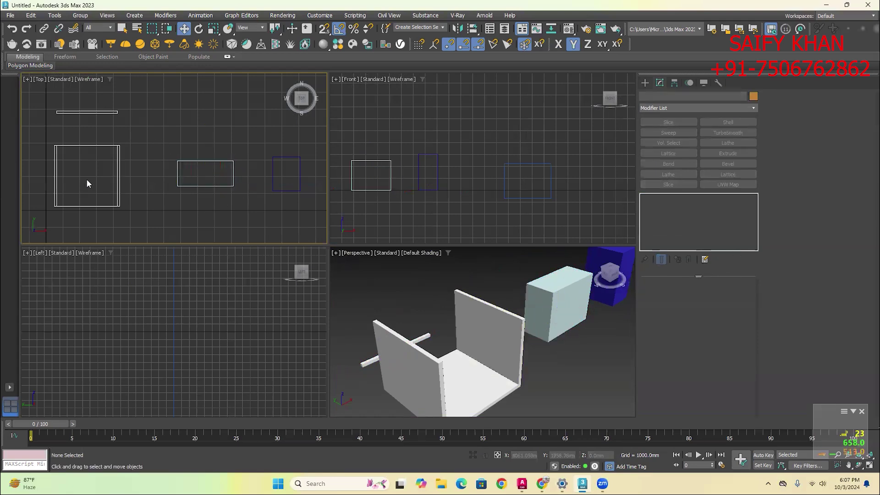
# Move the 150 mm thick copied slab along Y close to the room's back edge in the Top view
pyautogui.moveTo(83, 152); pyautogui.dragTo(120, 152, button='middle')
pyautogui.click(119, 113)
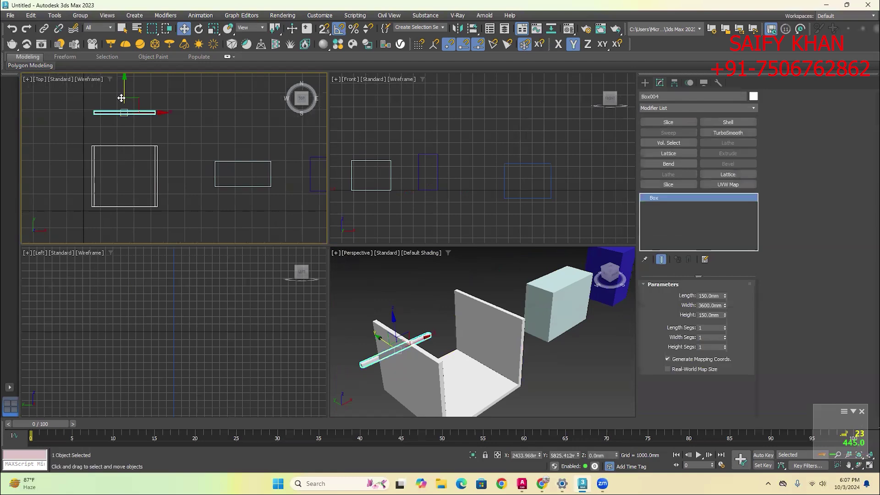
pyautogui.moveTo(124, 100); pyautogui.dragTo(125, 127)
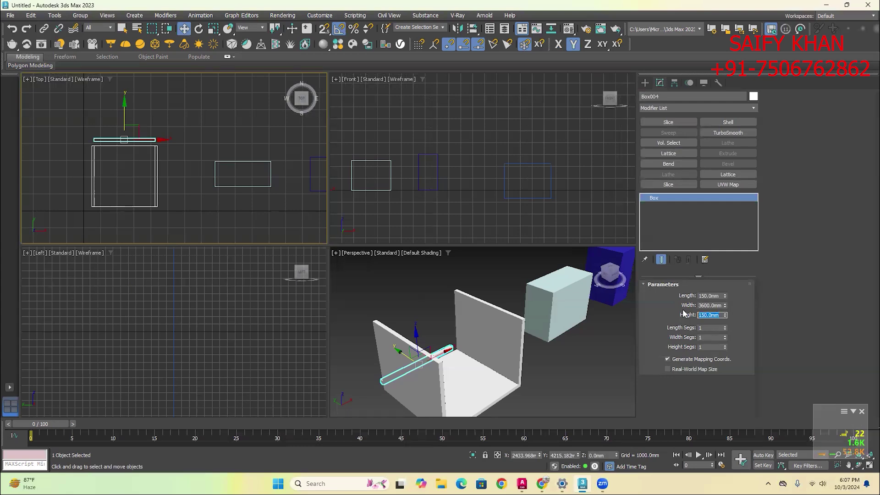
# Set the height of the copied slab behind the room to 3000 mm to make a back wall
pyautogui.click(568, 362)
pyautogui.click(495, 342)
pyautogui.click(571, 369)
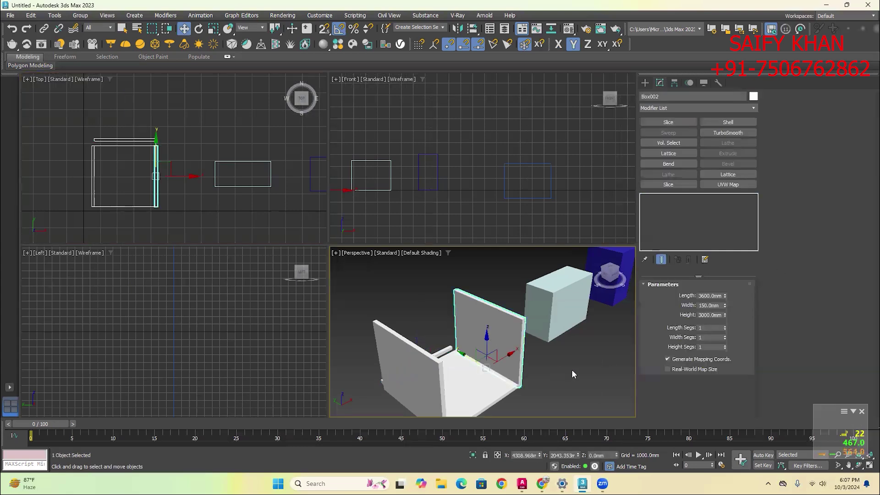
pyautogui.scroll(3, 477, 340)
pyautogui.scroll(3, 453, 352)
pyautogui.click(390, 367)
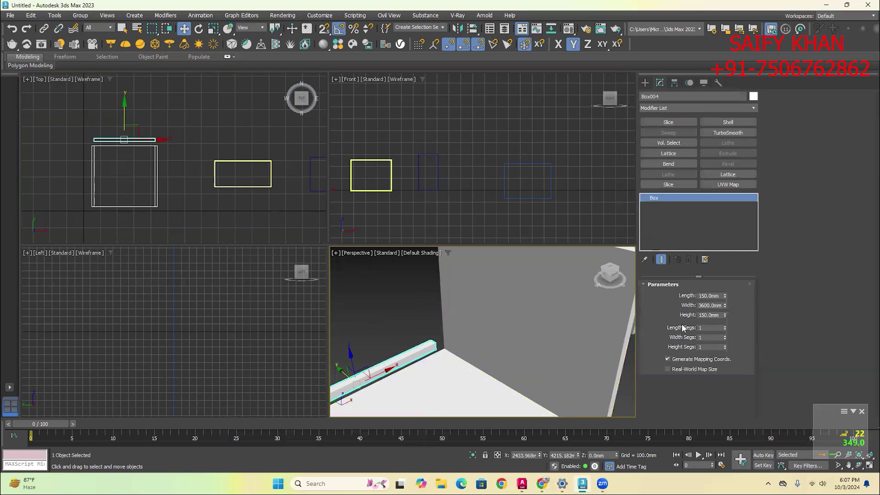
pyautogui.click(708, 315)
pyautogui.write('3000')
pyautogui.press('Return')
pyautogui.click(189, 176)
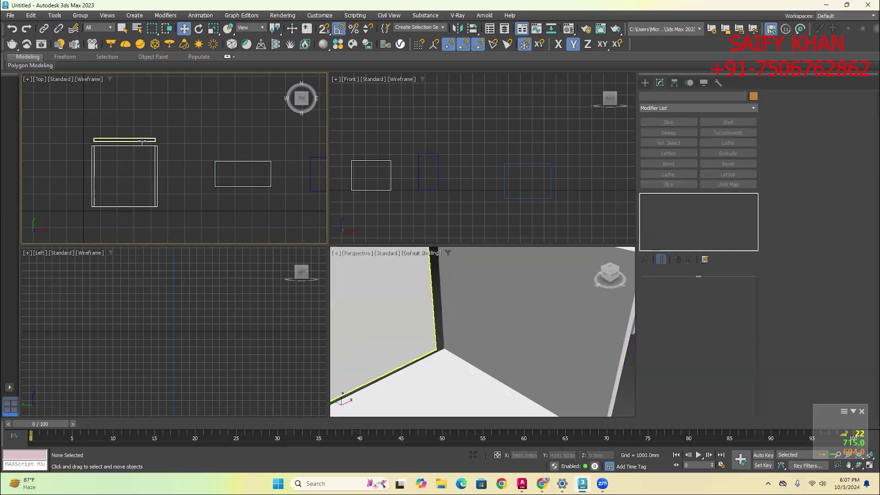
# Snap the back wall's inner corner vertex to the back edge of the room in the Top view
pyautogui.scroll(2, 112, 140)
pyautogui.click(111, 140)
pyautogui.scroll(5, 112, 139)
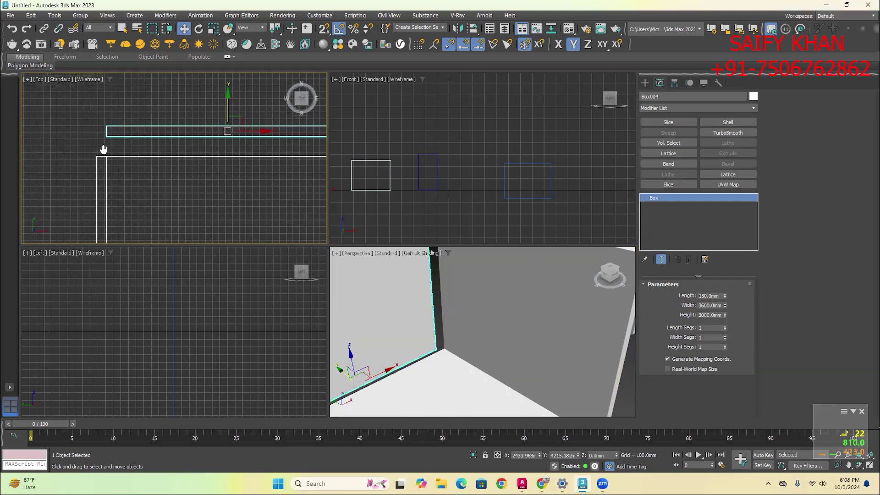
pyautogui.scroll(3, 182, 140)
pyautogui.press('s')
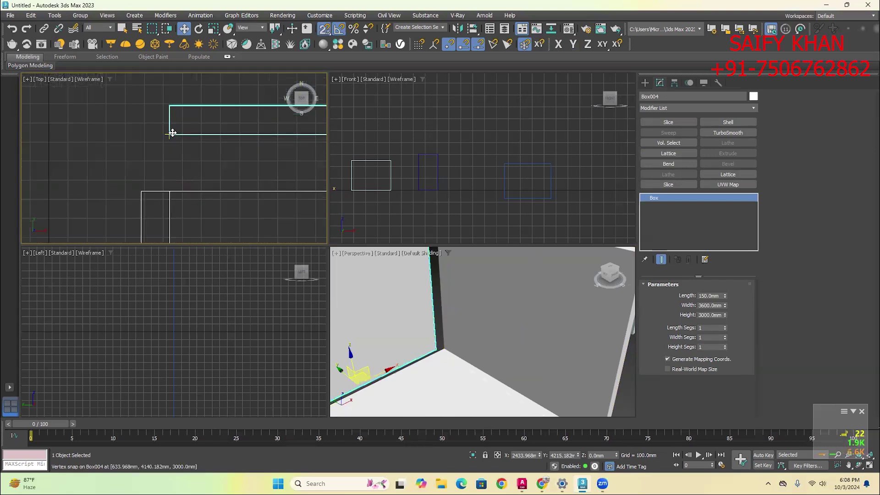
pyautogui.moveTo(169, 134); pyautogui.dragTo(166, 188)
pyautogui.click(110, 142)
pyautogui.scroll(-3, 94, 134)
pyautogui.scroll(-2, 95, 137)
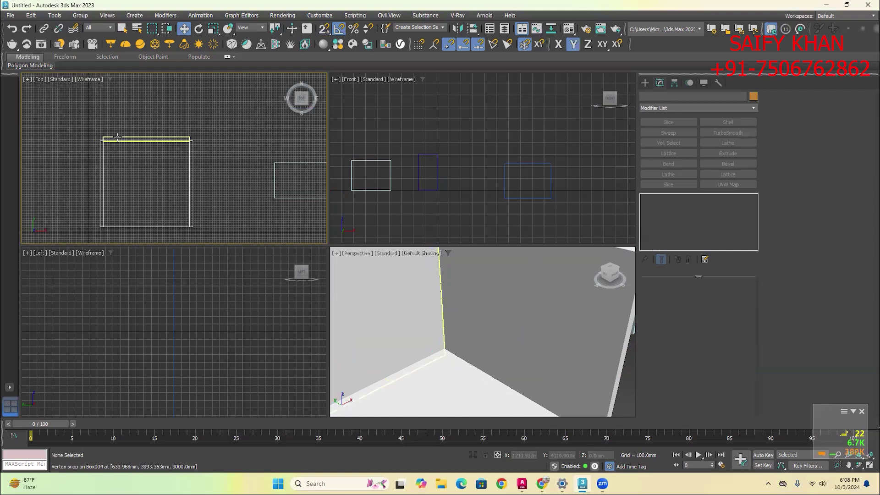
# Set the back wall's width to 3900 mm so it spans both side walls, and deselect it
pyautogui.click(118, 139)
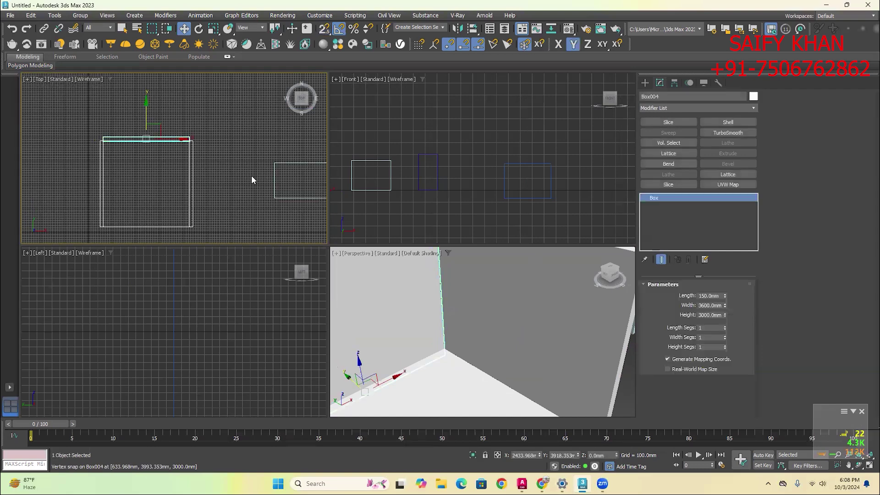
pyautogui.doubleClick(721, 305)
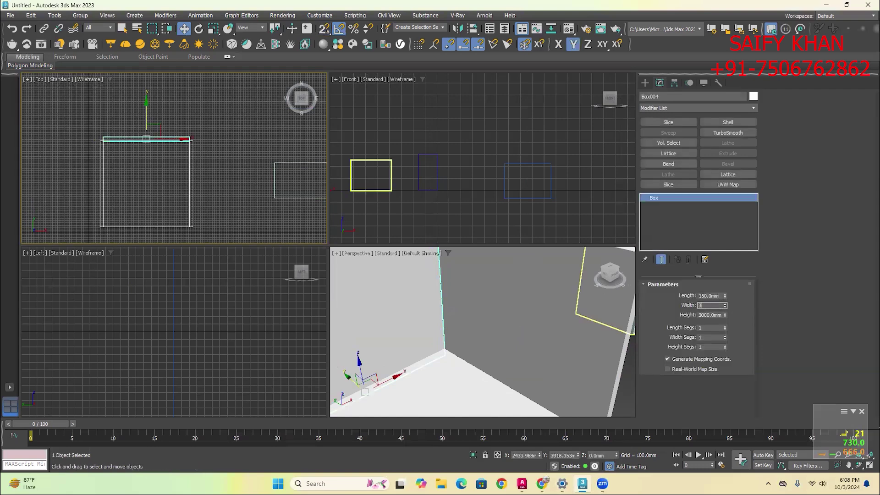
pyautogui.write('3900')
pyautogui.press('Return')
pyautogui.scroll(-5, 540, 366)
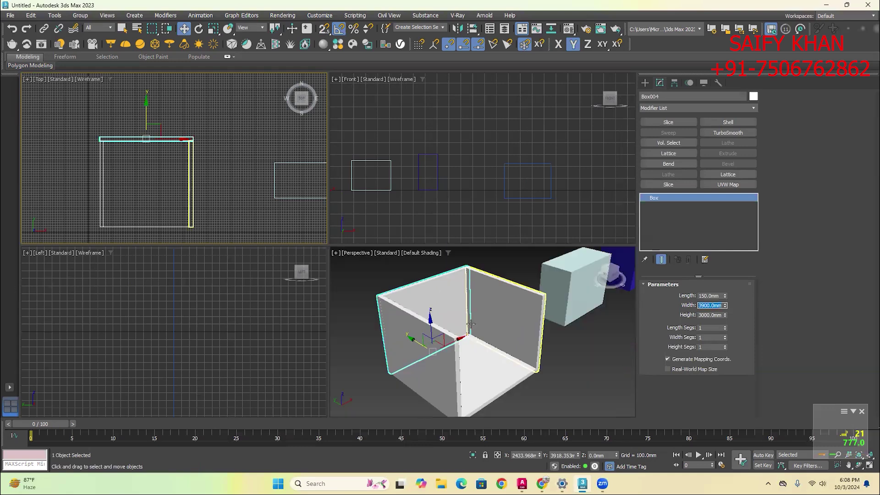
pyautogui.click(544, 376)
# Inspect the room from the open front, checking the right, back and left walls one by one
pyautogui.press('s')
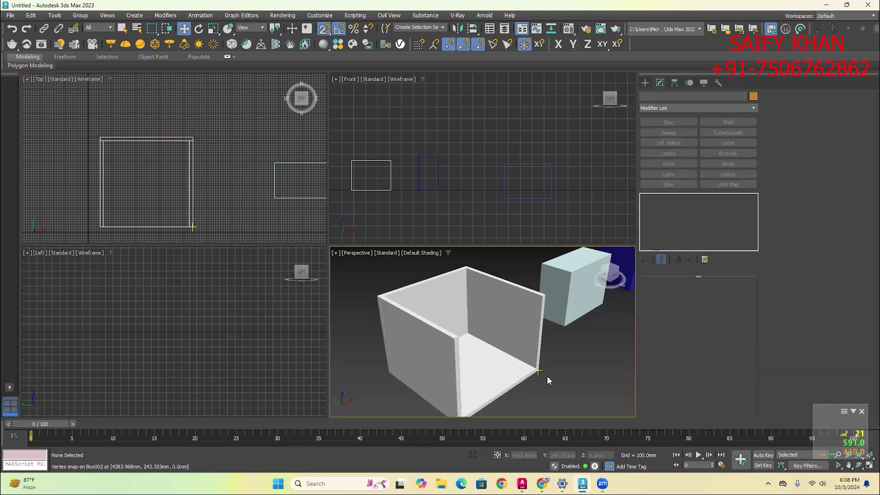
pyautogui.press('s')
pyautogui.keyDown('alt'); pyautogui.moveTo(559, 381); pyautogui.dragTo(512, 364, button='middle'); pyautogui.keyUp('alt')
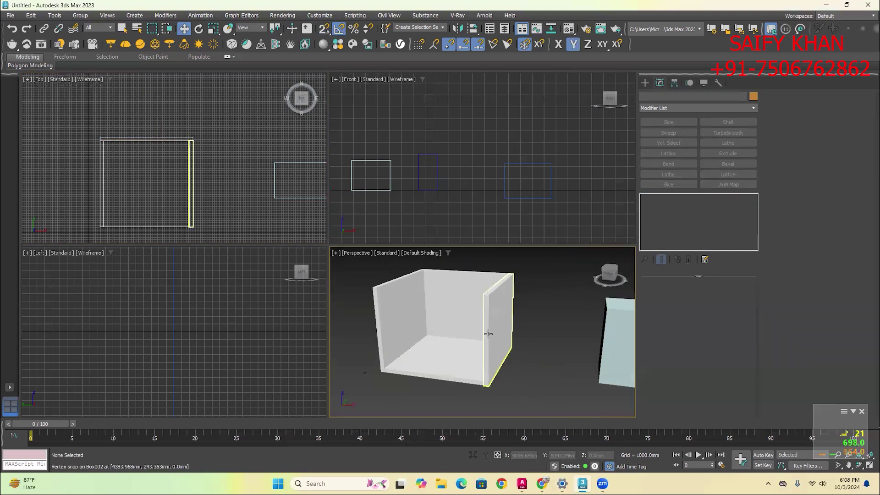
pyautogui.click(488, 334)
pyautogui.click(526, 381)
pyautogui.click(465, 311)
pyautogui.click(537, 392)
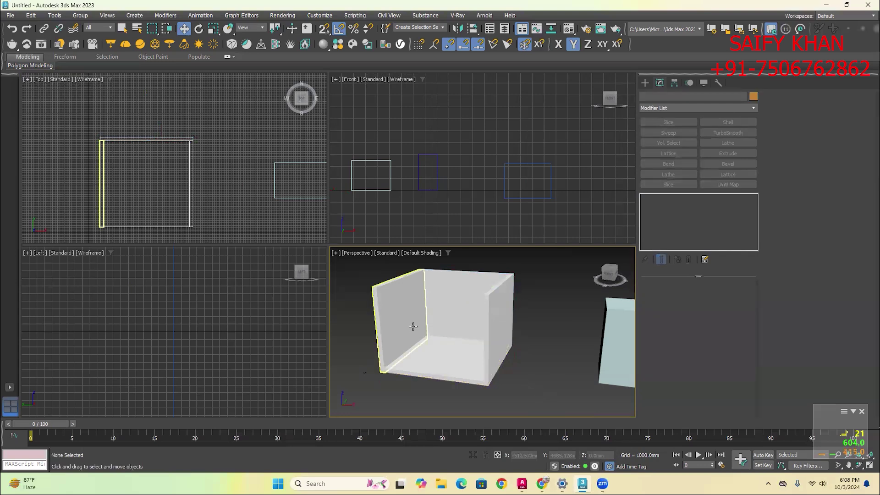
pyautogui.click(413, 326)
pyautogui.click(524, 397)
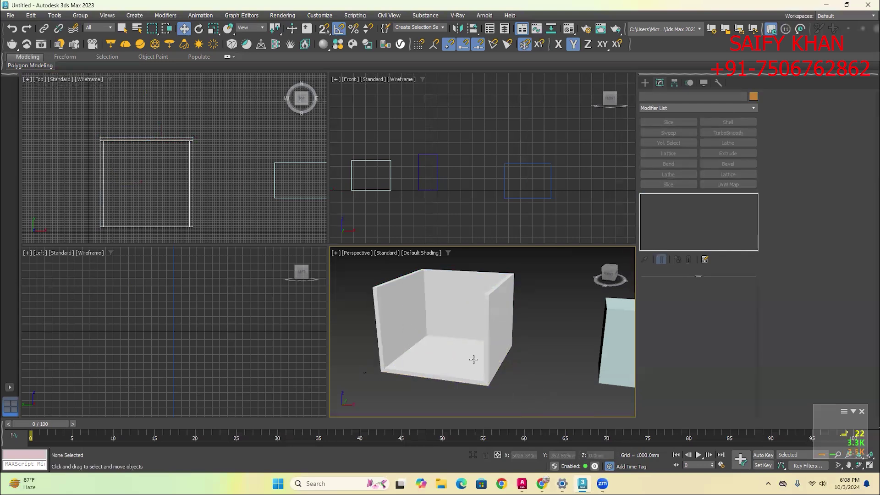
# Copy the back wall along Y to the open front side of the room in the Top view
pyautogui.click(453, 309)
pyautogui.moveTo(173, 166); pyautogui.dragTo(188, 144, button='middle')
pyautogui.moveTo(165, 111); pyautogui.dragTo(171, 209)
pyautogui.click(441, 280)
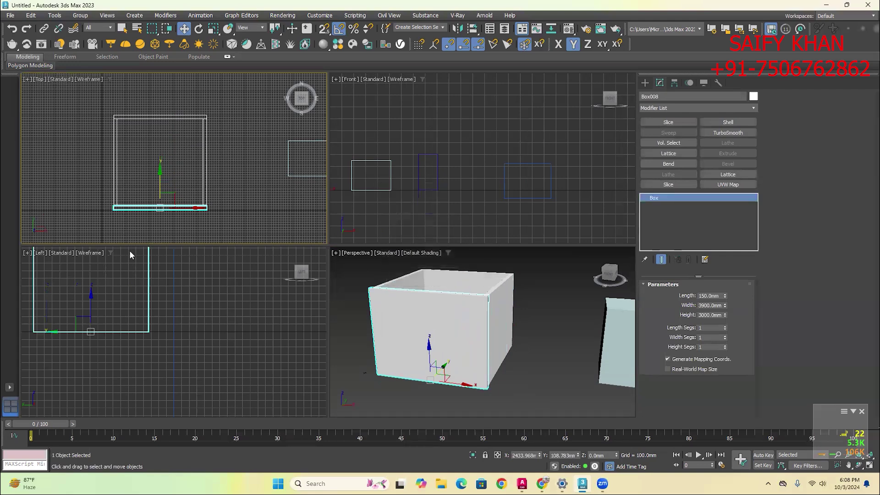
# Snap the front wall's corner vertex to the front end of the left side wall in the Top view
pyautogui.scroll(6, 102, 189)
pyautogui.press('s')
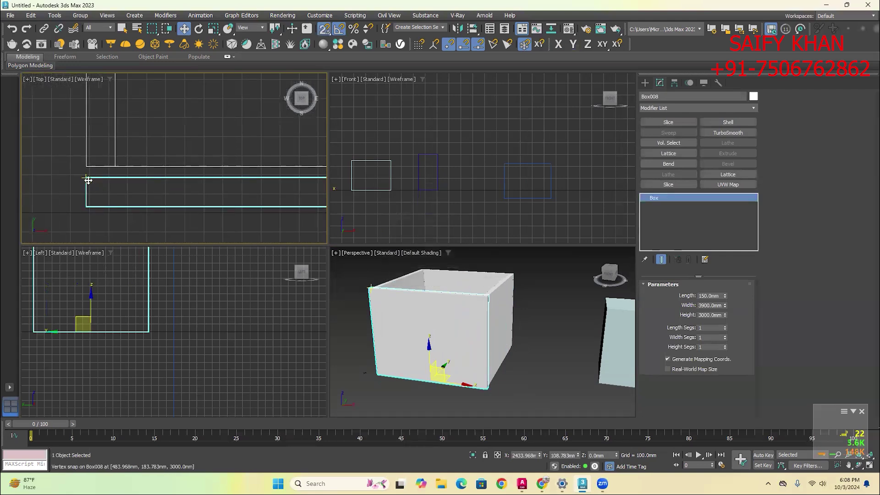
pyautogui.moveTo(86, 178); pyautogui.dragTo(86, 167)
pyautogui.click(197, 236)
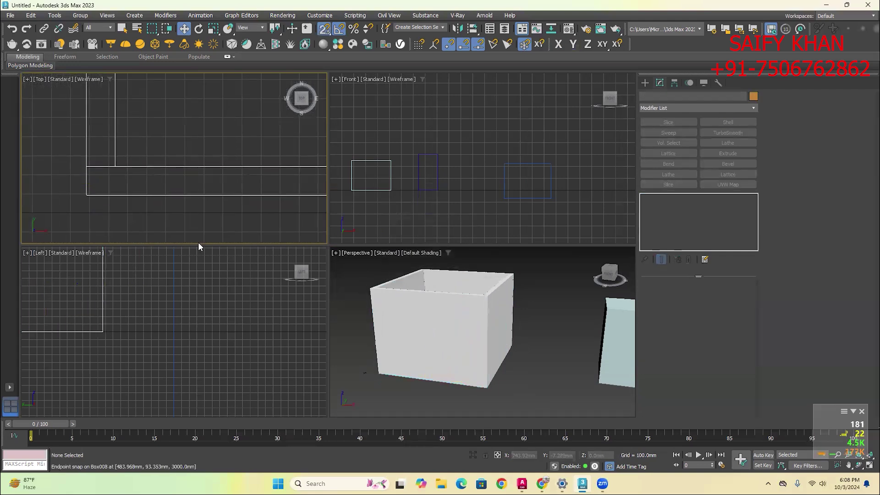
pyautogui.click(513, 396)
pyautogui.press('s')
# Copy the floor slab up to the top of the walls in the Front view and set the copy's Z position to 3000 mm
pyautogui.keyDown('alt'); pyautogui.moveTo(516, 383); pyautogui.dragTo(454, 345, button='middle'); pyautogui.keyUp('alt')
pyautogui.click(447, 326)
pyautogui.scroll(-3, 480, 176)
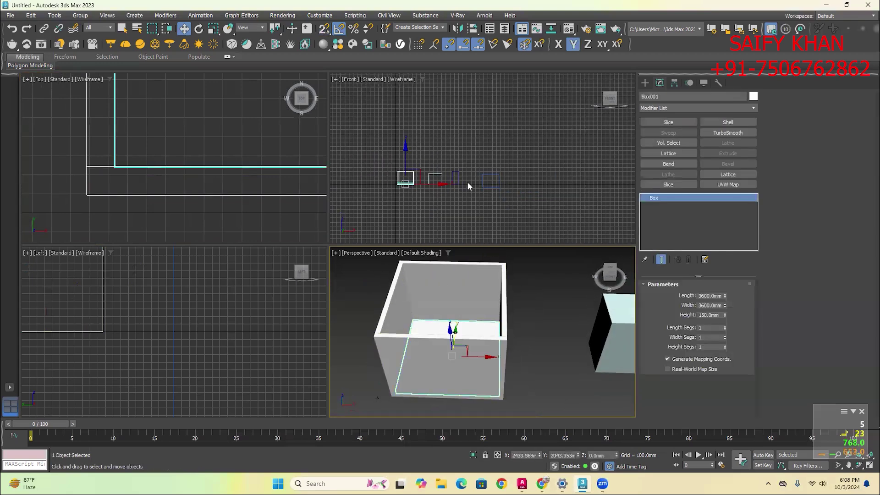
pyautogui.scroll(2, 407, 175)
pyautogui.moveTo(400, 176); pyautogui.dragTo(426, 182, button='middle')
pyautogui.keyDown('shift'); pyautogui.moveTo(426, 179); pyautogui.dragTo(427, 154); pyautogui.keyUp('shift')
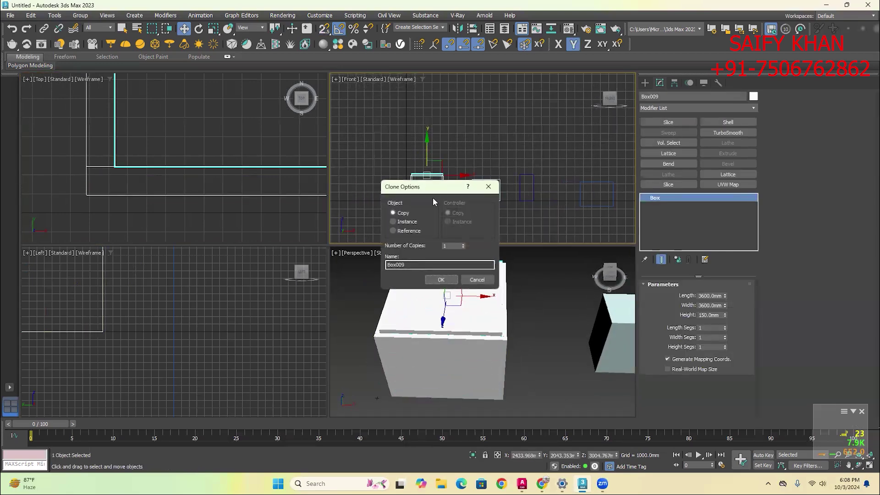
pyautogui.click(438, 279)
pyautogui.scroll(5, 419, 180)
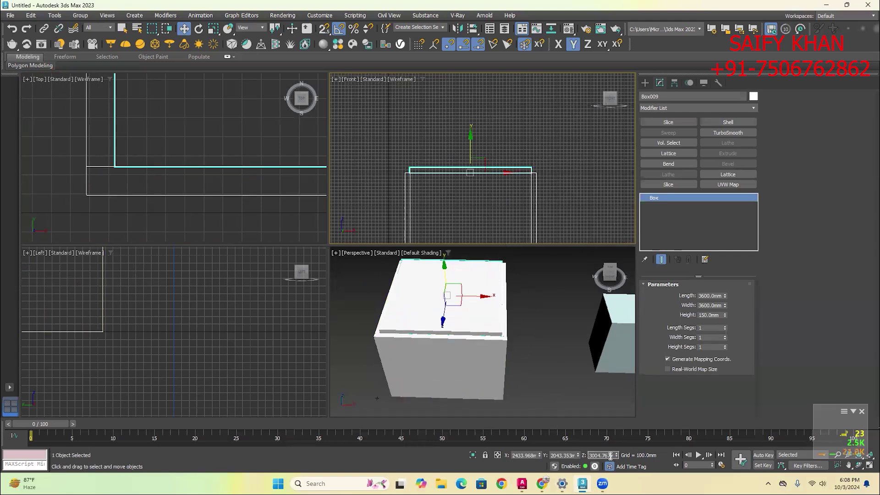
pyautogui.write('3000')
pyautogui.press('Return')
# Delete the slab copy lying on top of the walls
pyautogui.click(552, 379)
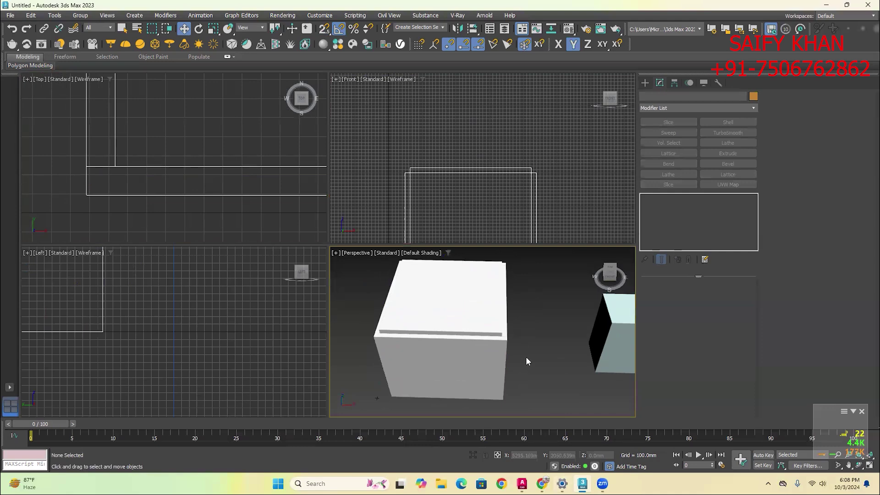
pyautogui.keyDown('alt'); pyautogui.moveTo(527, 357); pyautogui.dragTo(451, 298, button='middle'); pyautogui.keyUp('alt')
pyautogui.click(451, 298)
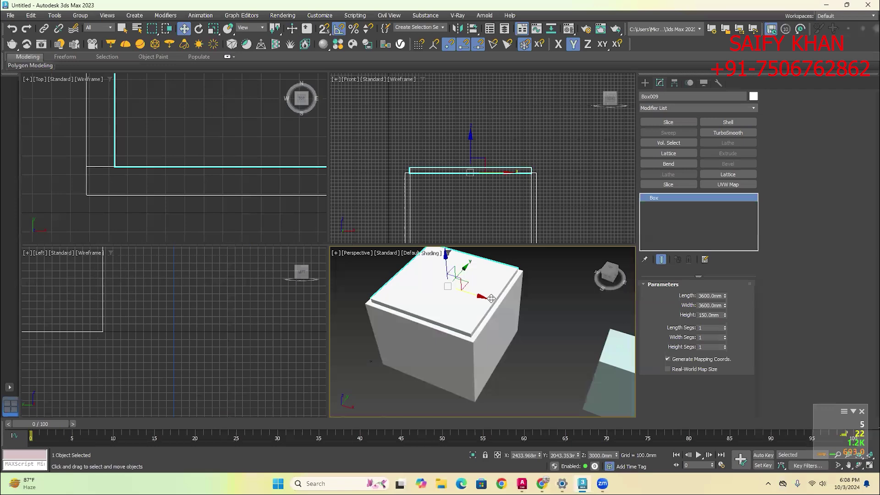
pyautogui.press('Delete')
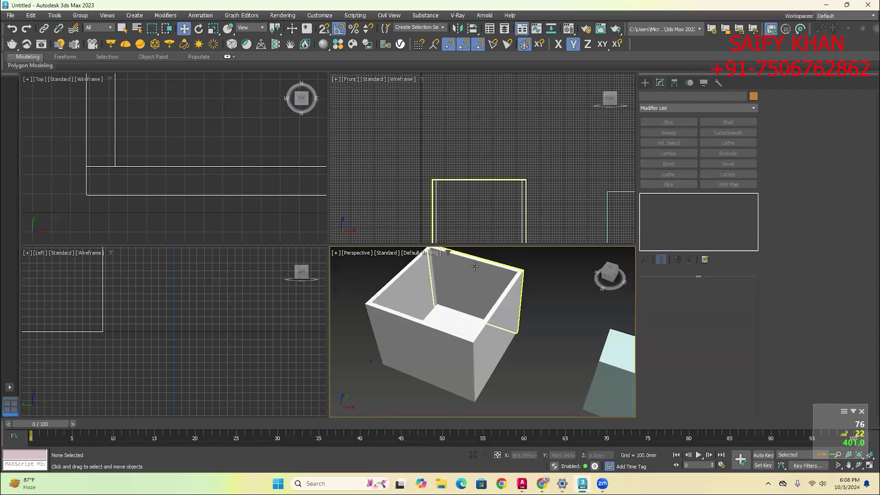
# Copy the floor slab up above the walls along Z in the Perspective view and delete that copy
pyautogui.click(454, 313)
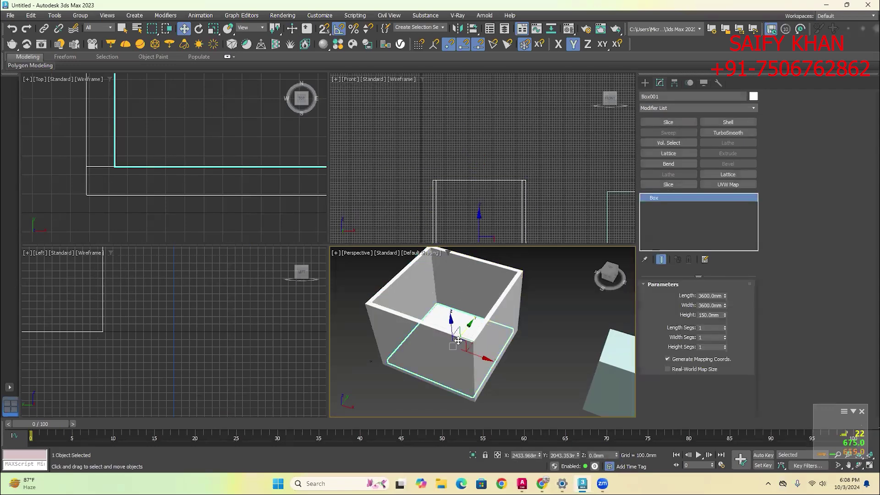
pyautogui.scroll(-2, 452, 316)
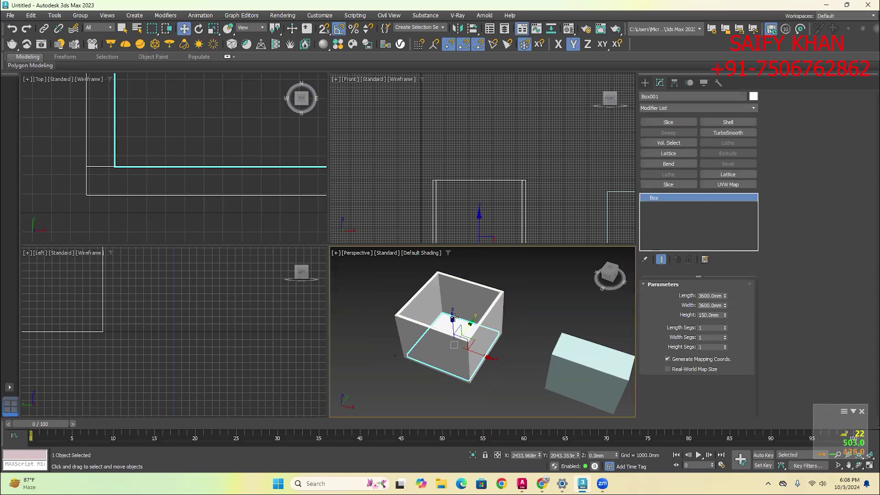
pyautogui.hotkey('ctrl', 'z')
pyautogui.keyDown('shift'); pyautogui.moveTo(452, 277); pyautogui.dragTo(452, 262); pyautogui.keyUp('shift')
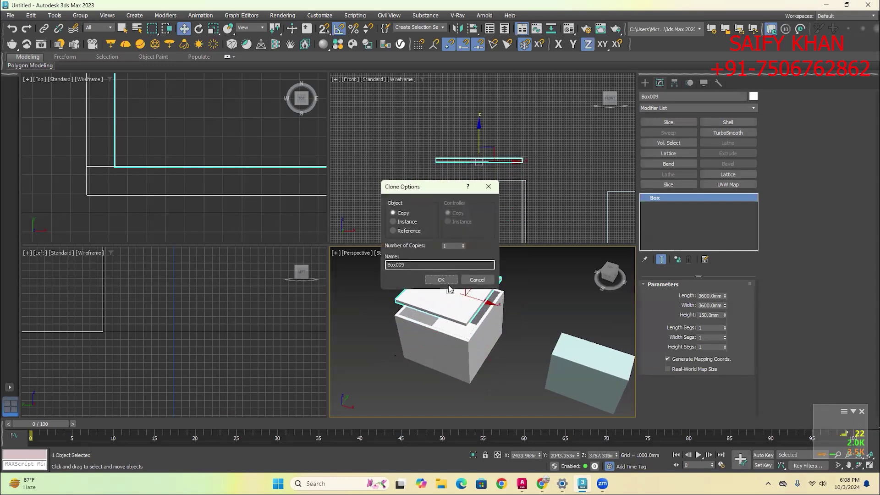
pyautogui.click(448, 280)
pyautogui.press('Delete')
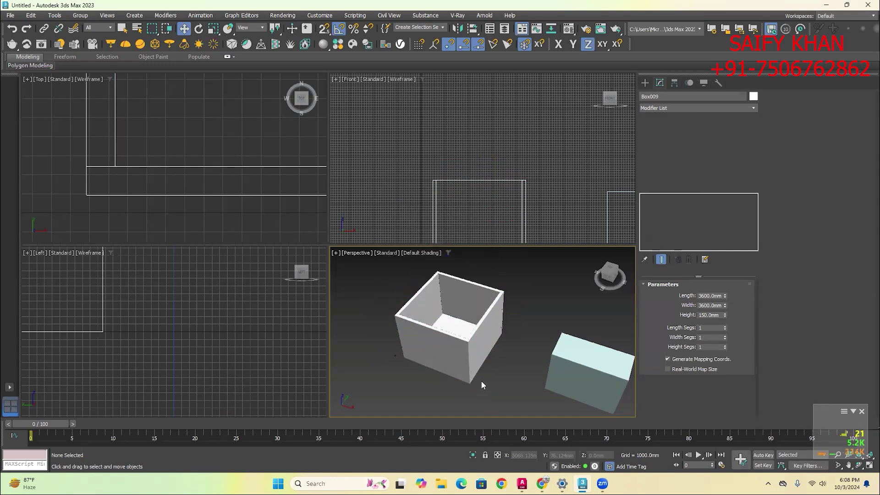
# Copy the floor slab up along Y to just above the walls in the Front view
pyautogui.scroll(3, 504, 192)
pyautogui.click(468, 195)
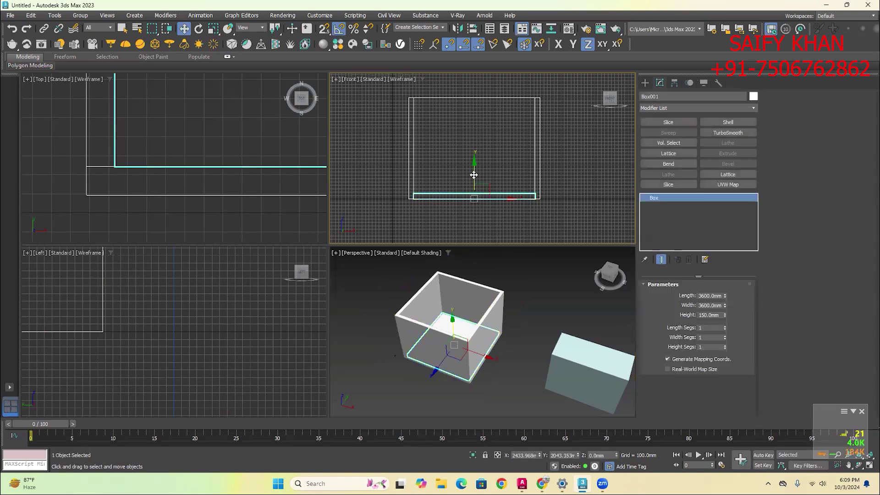
pyautogui.moveTo(474, 160); pyautogui.dragTo(481, 192, button='middle')
pyautogui.keyDown('shift'); pyautogui.moveTo(478, 184); pyautogui.dragTo(479, 90); pyautogui.keyUp('shift')
pyautogui.click(441, 280)
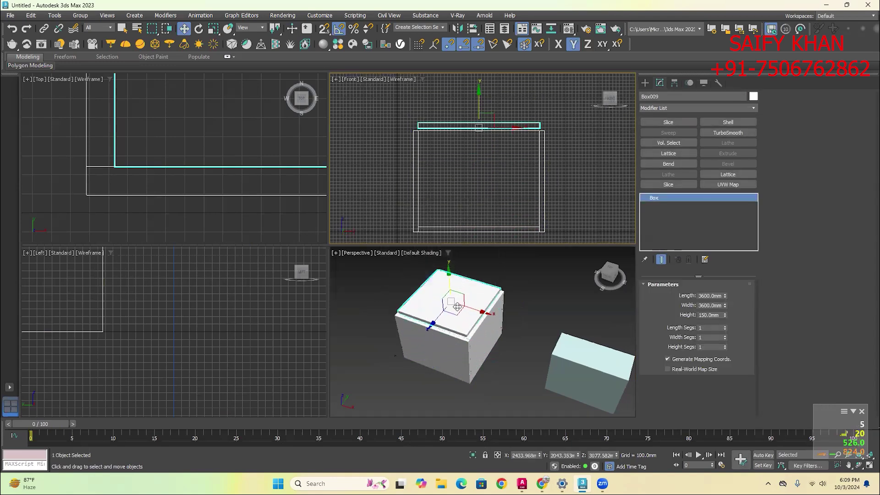
pyautogui.scroll(2, 463, 310)
pyautogui.scroll(-2, 468, 325)
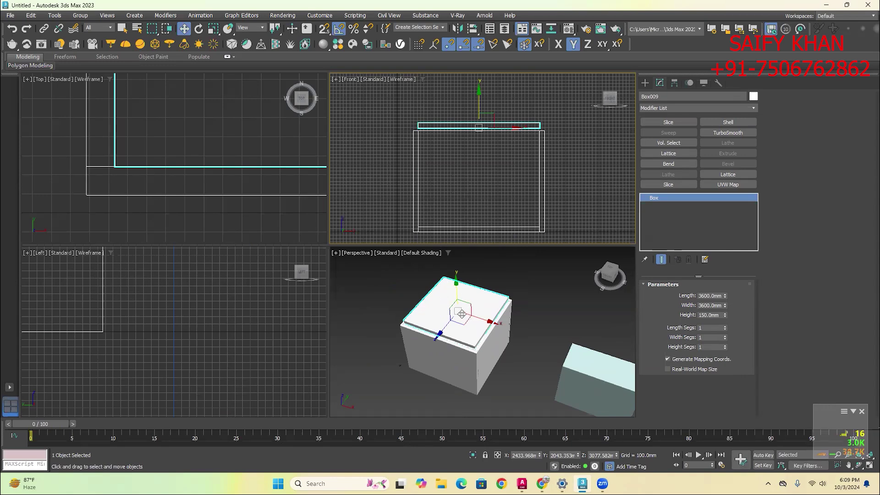
# Snap the lower corner vertex of the slab copy down to the top of the walls in the Front view
pyautogui.moveTo(462, 313); pyautogui.dragTo(452, 229)
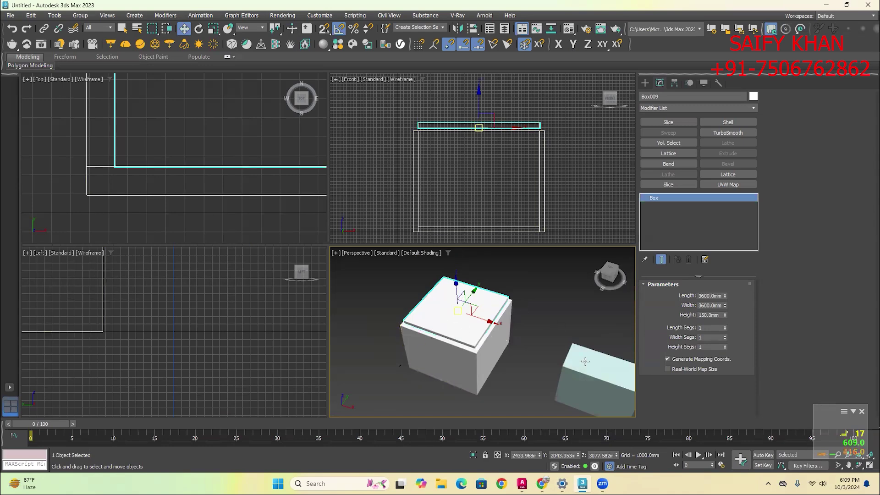
pyautogui.click(535, 320)
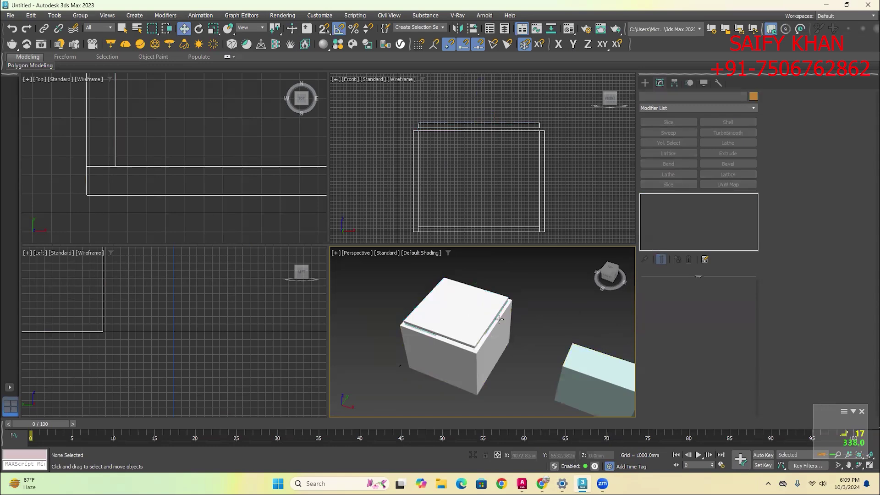
pyautogui.click(466, 315)
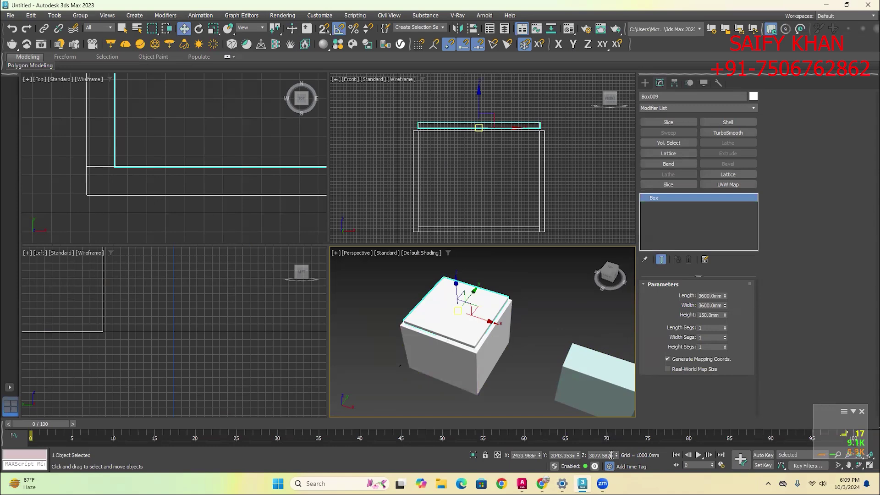
pyautogui.click(493, 151)
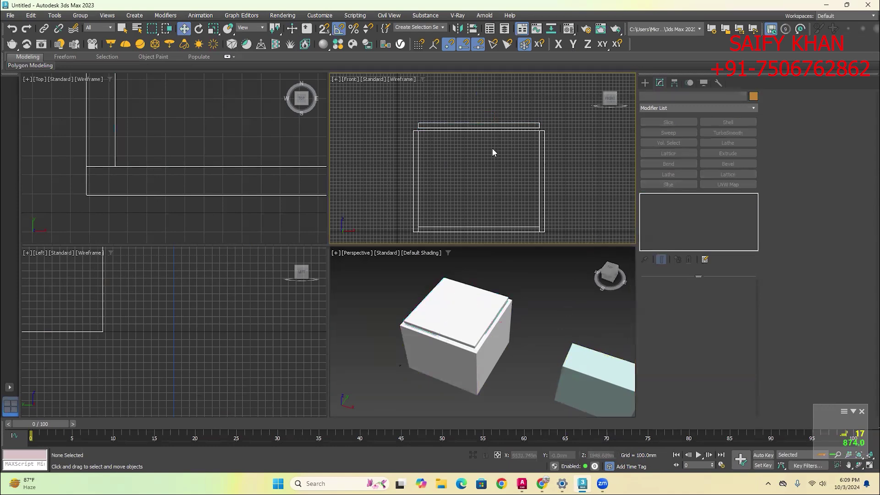
pyautogui.click(474, 127)
pyautogui.scroll(3, 459, 105)
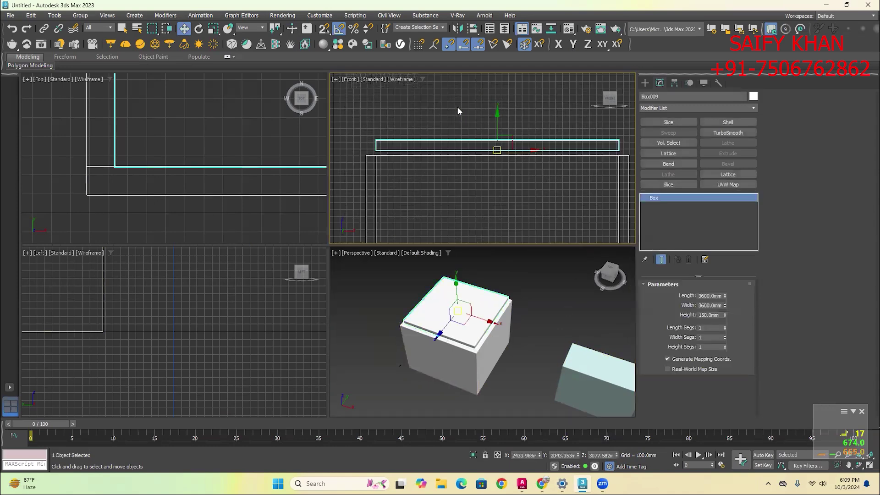
pyautogui.press('s')
pyautogui.moveTo(401, 145); pyautogui.dragTo(474, 113, button='middle')
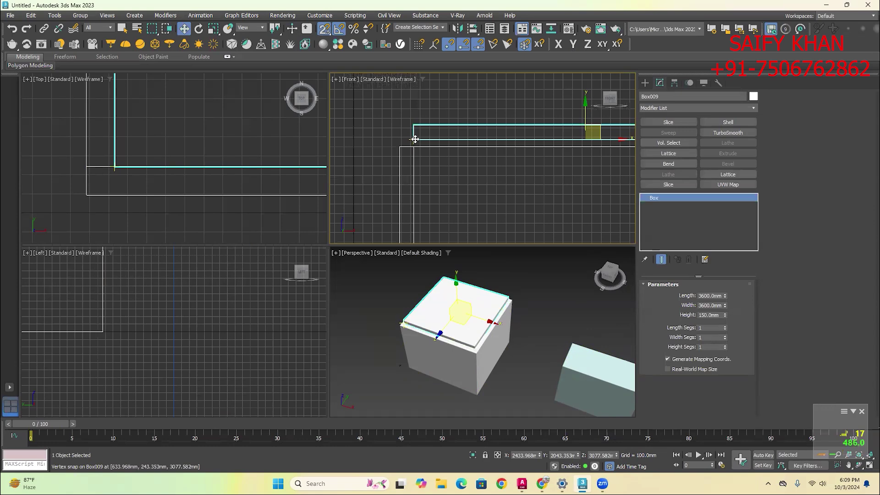
pyautogui.moveTo(413, 141); pyautogui.dragTo(413, 147)
pyautogui.click(451, 184)
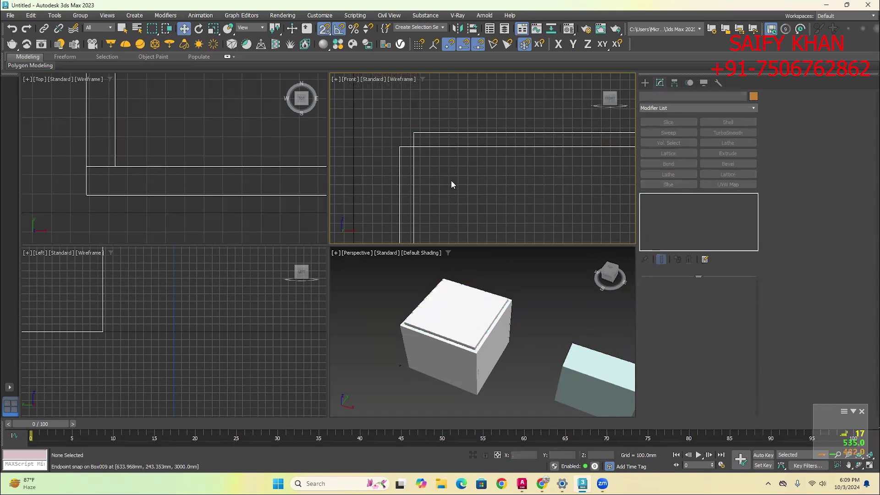
# Delete the snapped slab copy from the top of the walls in the Front view
pyautogui.scroll(-4, 451, 184)
pyautogui.click(428, 132)
pyautogui.press('Delete')
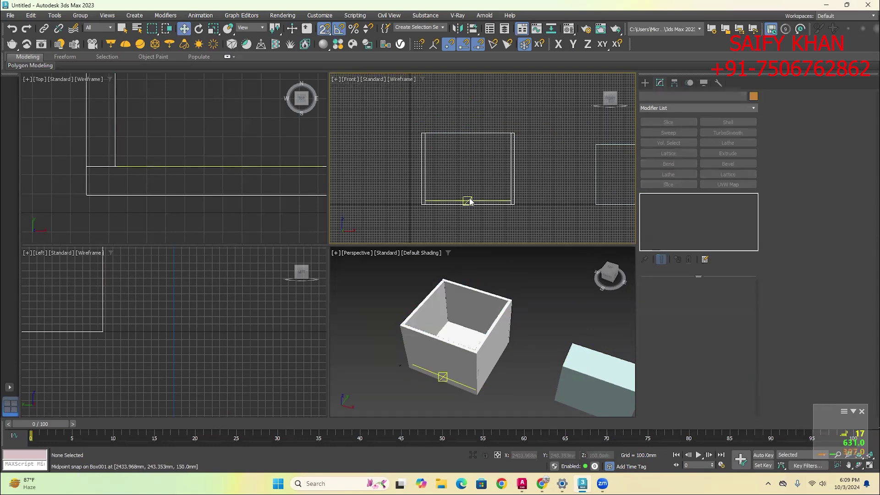
# With snapping off, copy the floor slab up to the wall tops in the Front view and set the copy's Z position to 3000 mm
pyautogui.press('s')
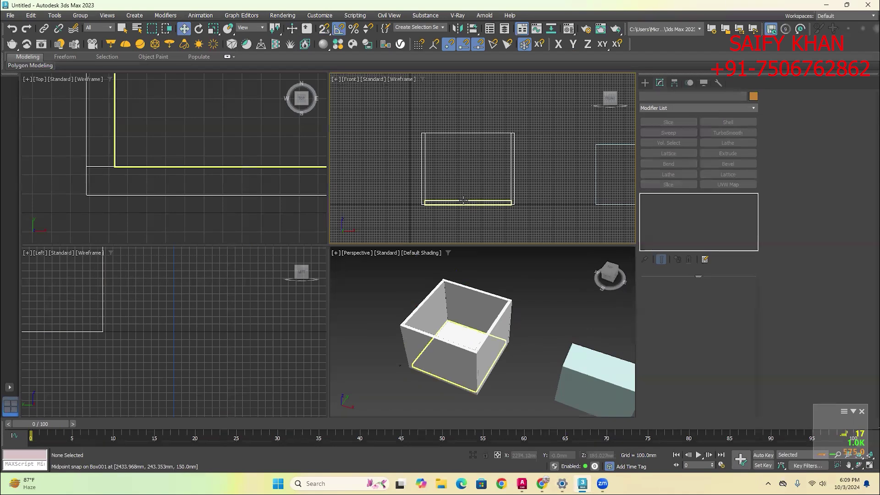
pyautogui.click(465, 200)
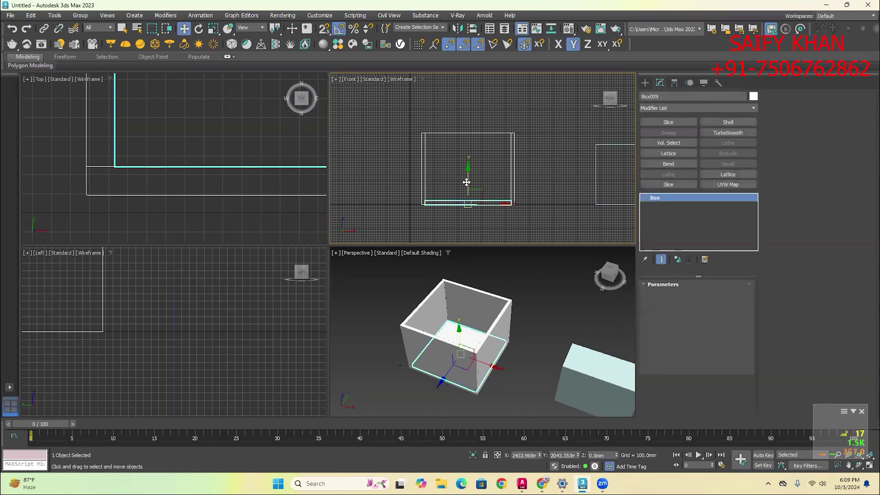
pyautogui.keyDown('shift'); pyautogui.moveTo(467, 183); pyautogui.dragTo(475, 114); pyautogui.keyUp('shift')
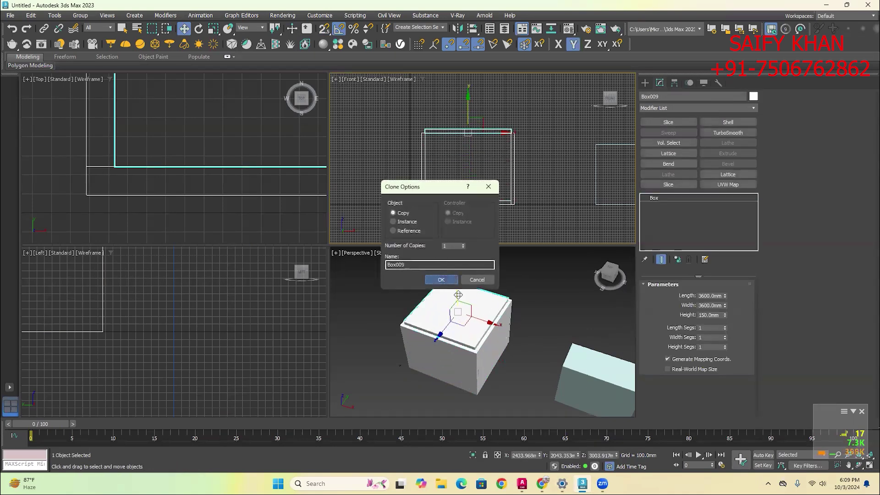
pyautogui.click(441, 279)
pyautogui.doubleClick(605, 456)
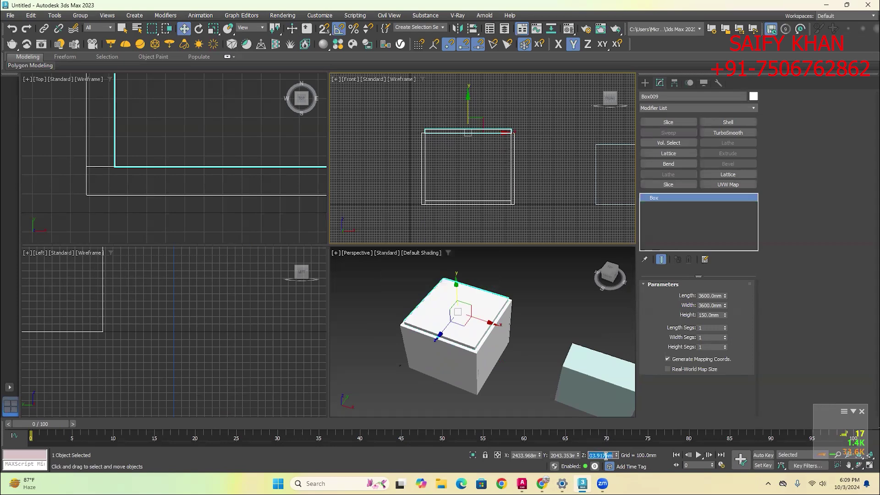
pyautogui.write('3000')
pyautogui.press('Return')
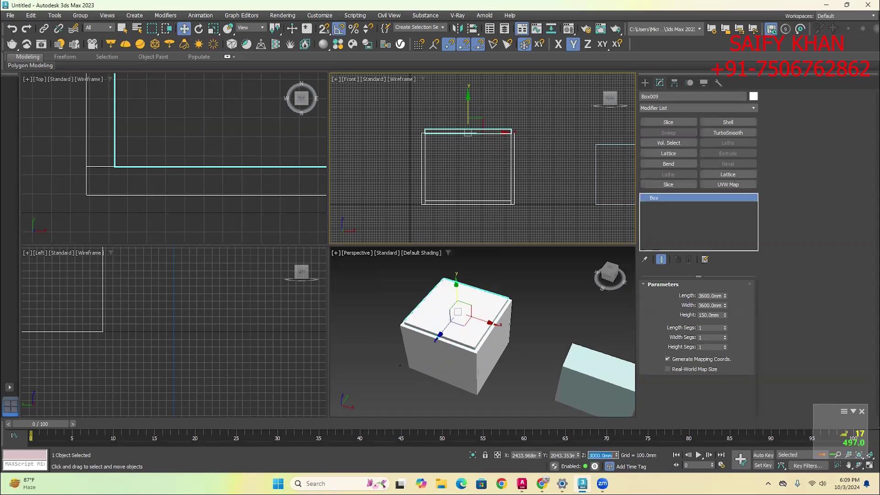
# Examine how the ceiling slab sits on the walls in the Front and Perspective views
pyautogui.click(556, 187)
pyautogui.moveTo(549, 178); pyautogui.dragTo(549, 190, button='middle')
pyautogui.click(505, 152)
pyautogui.click(554, 184)
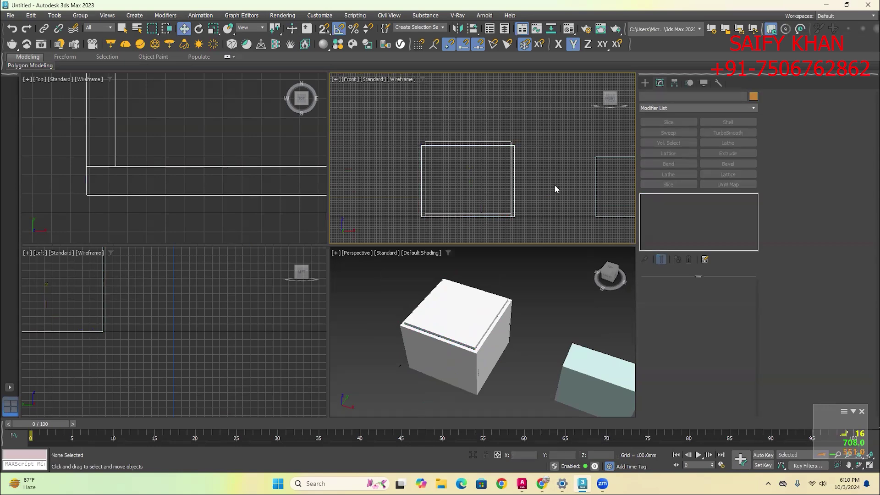
pyautogui.click(472, 144)
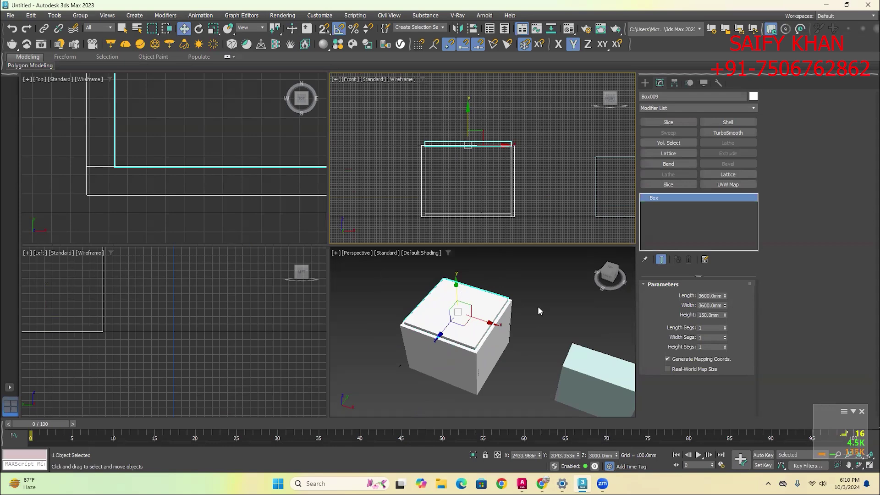
pyautogui.click(538, 285)
pyautogui.click(437, 306)
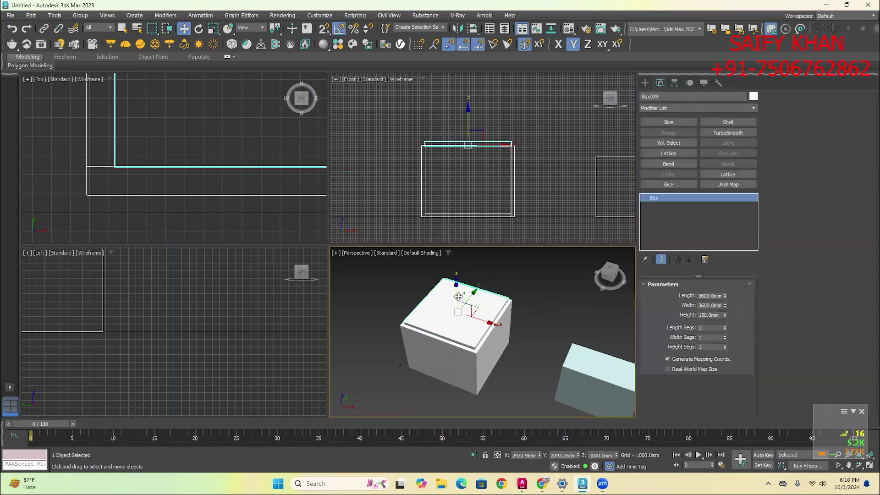
pyautogui.keyDown('alt'); pyautogui.moveTo(473, 347); pyautogui.dragTo(511, 356, button='middle'); pyautogui.keyUp('alt')
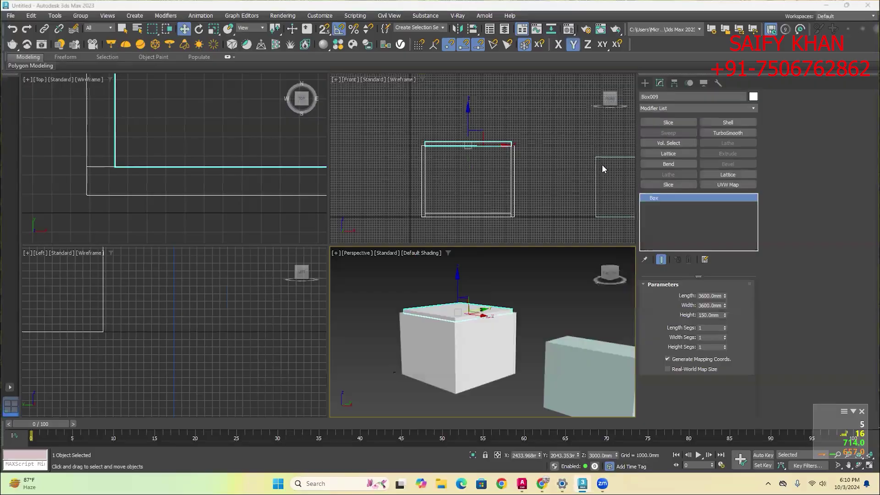
# Switch to SketchUp and create a new model from the Simple (Inches) template
pyautogui.click(818, 8)
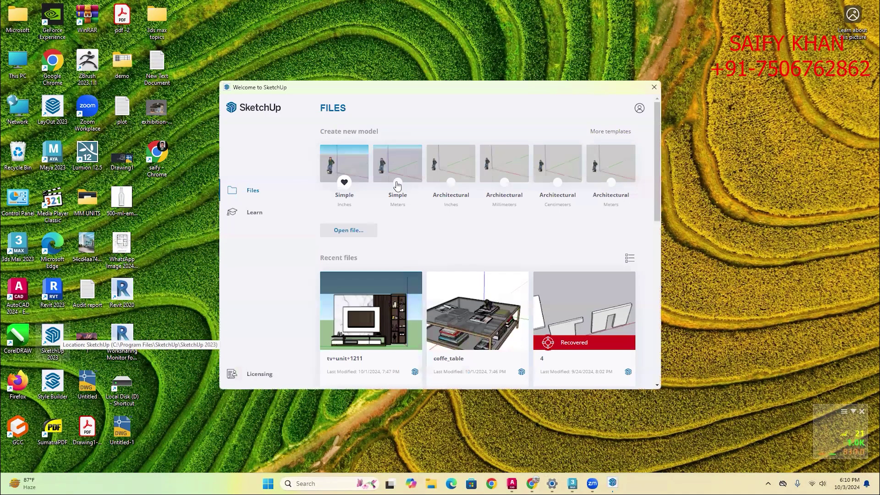
pyautogui.click(351, 176)
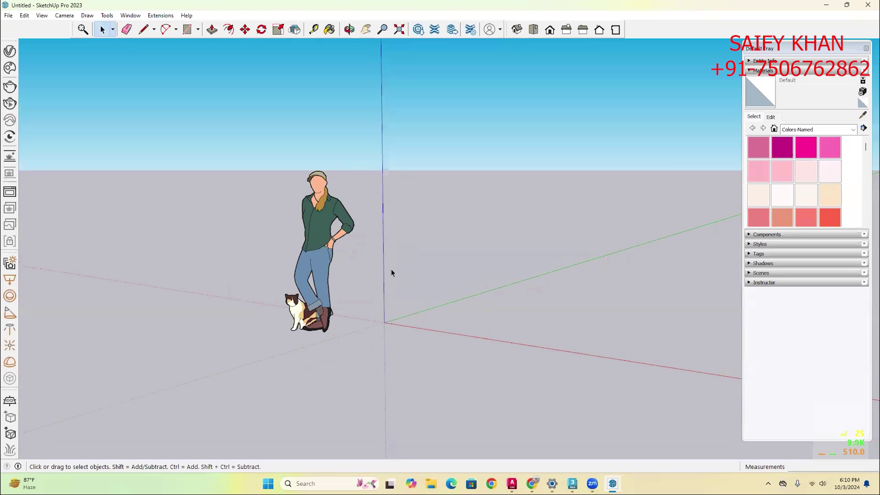
# Draw a rectangle on the ground beside the red axis and push/pull it up into a box
pyautogui.moveTo(389, 271); pyautogui.dragTo(471, 328, button='middle')
pyautogui.press('r')
pyautogui.click(436, 289)
pyautogui.click(472, 323)
pyautogui.press('p')
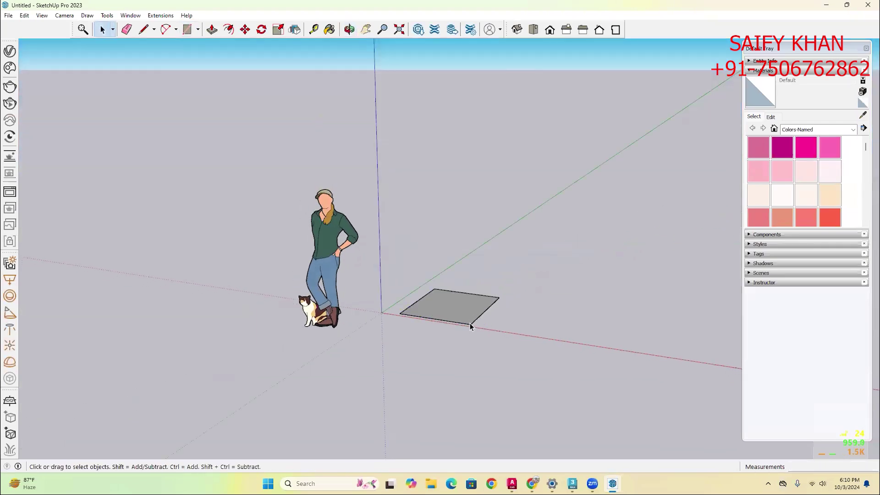
pyautogui.click(456, 314)
pyautogui.click(446, 270)
# Select the entire box and try moving it by its lower front corner straight up along the blue axis
pyautogui.press('space')
pyautogui.tripleClick(446, 279)
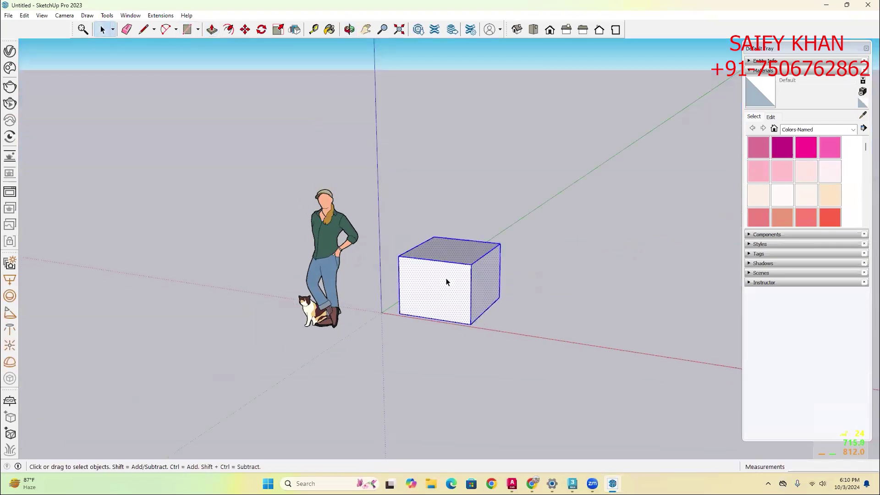
pyautogui.press('m')
pyautogui.moveTo(460, 299); pyautogui.dragTo(460, 302, button='middle')
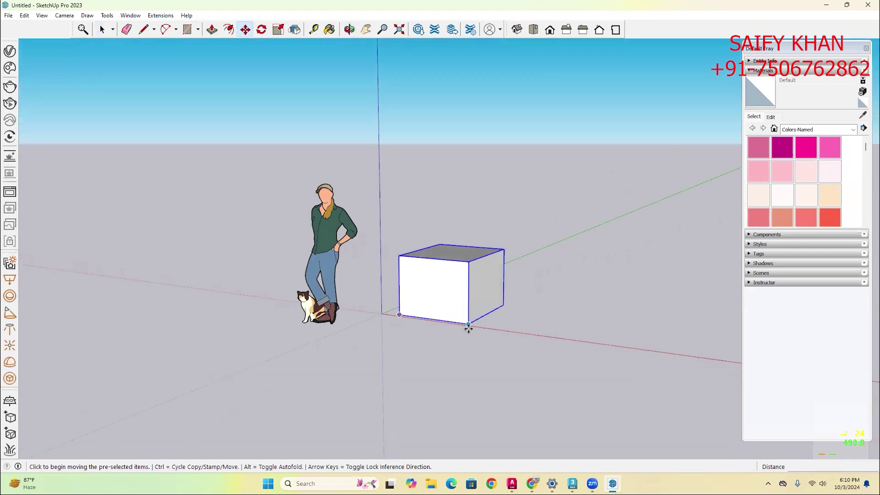
pyautogui.click(467, 323)
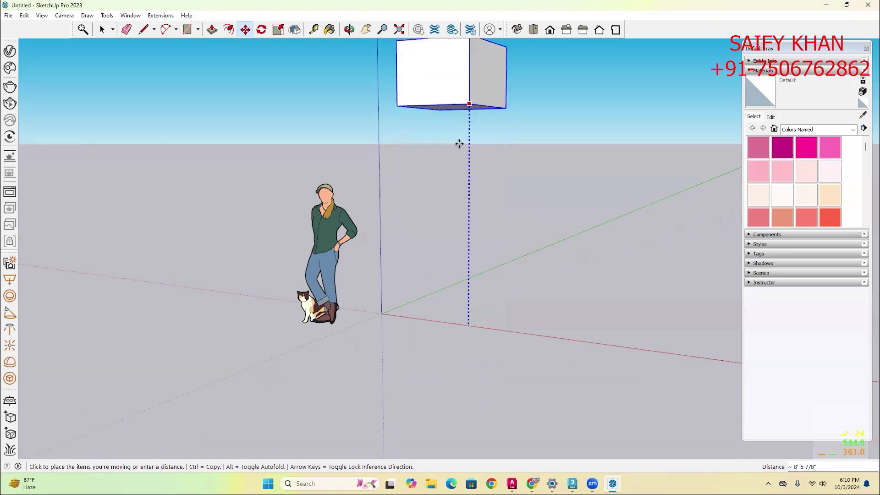
pyautogui.click(382, 314)
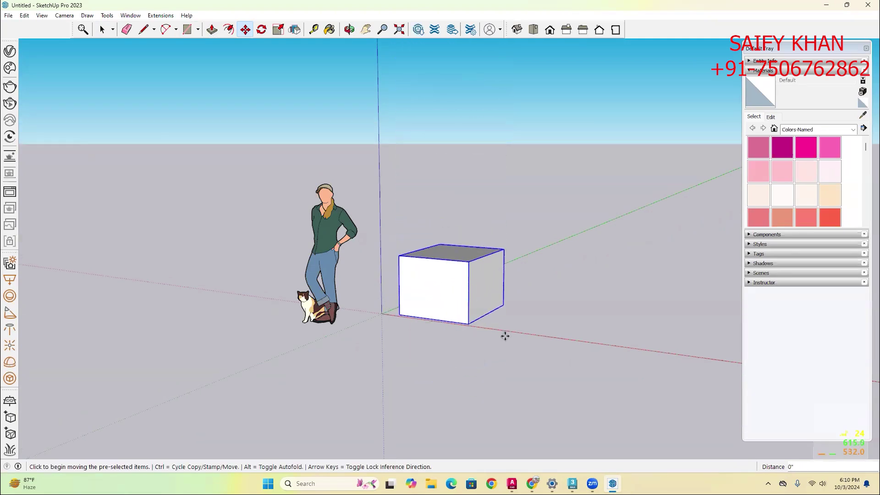
# Move the box by its bottom corner about 3' 5 7/8" across the ground beside the red axis
pyautogui.moveTo(502, 334); pyautogui.dragTo(392, 387, button='middle')
pyautogui.click(447, 329)
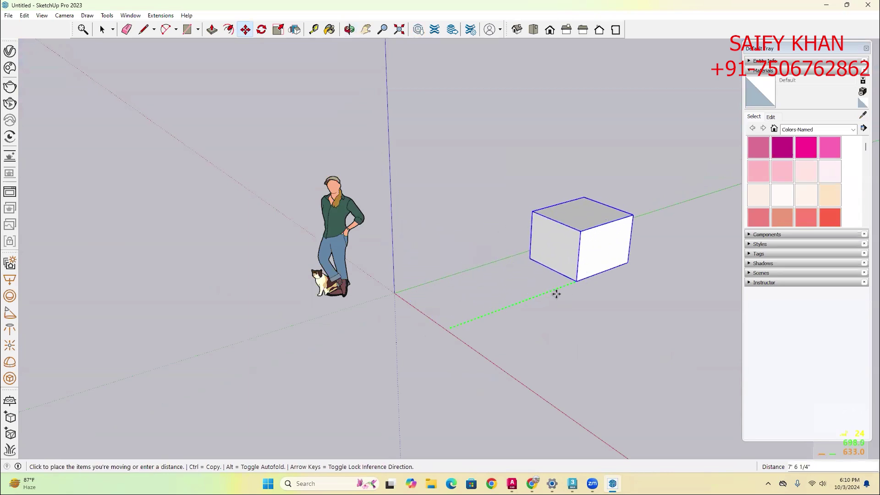
pyautogui.moveTo(457, 331); pyautogui.dragTo(426, 309, button='middle')
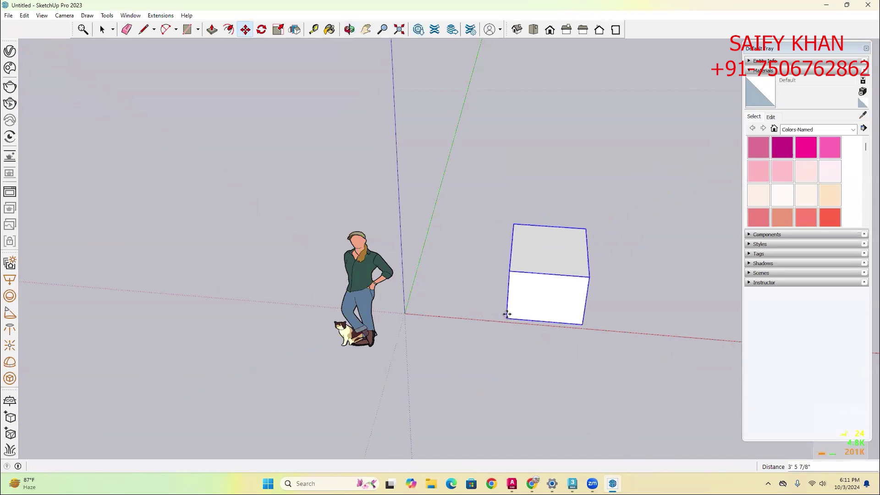
pyautogui.click(506, 314)
pyautogui.press('space')
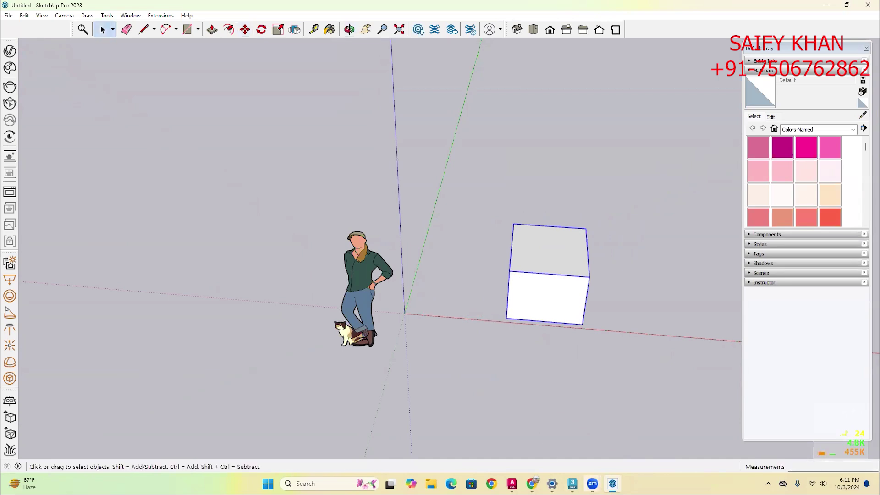
# Switch back to the room model in 3ds Max
pyautogui.moveTo(572, 483)
pyautogui.click(582, 446)
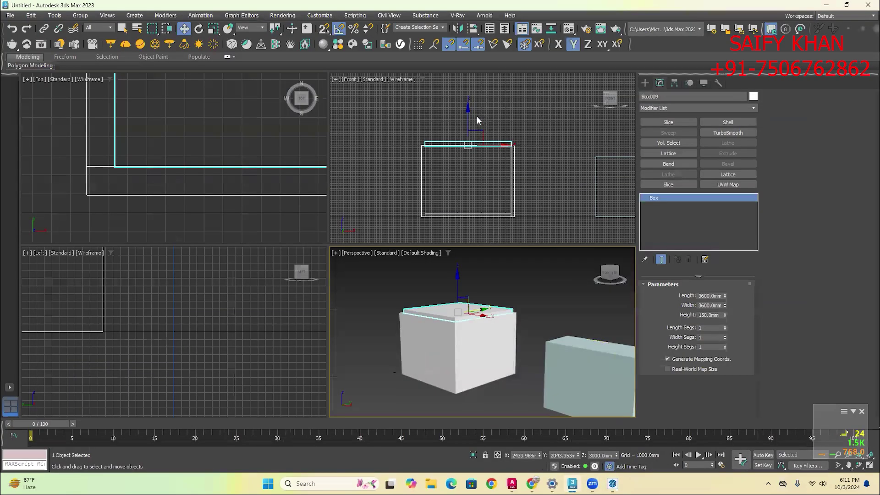
# Examine the move gizmo on the room's ceiling slab in the top, front and perspective views
pyautogui.moveTo(477, 118); pyautogui.dragTo(480, 123, button='middle')
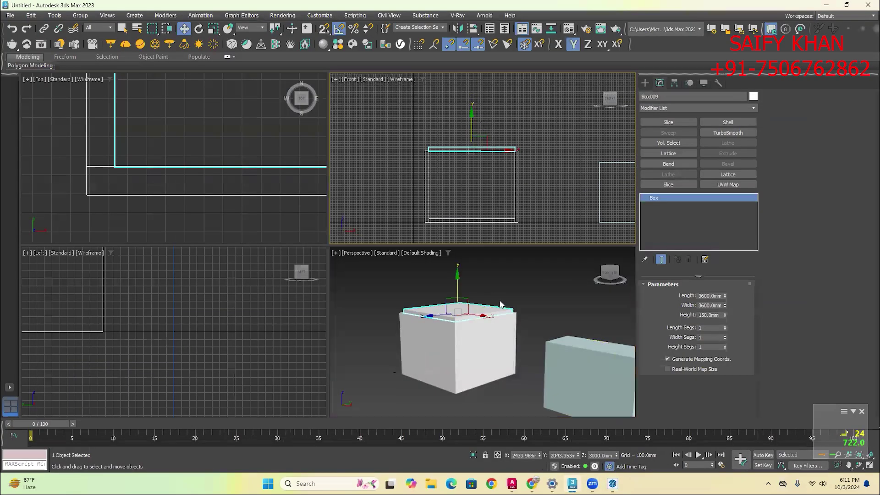
pyautogui.click(493, 306)
pyautogui.click(491, 308)
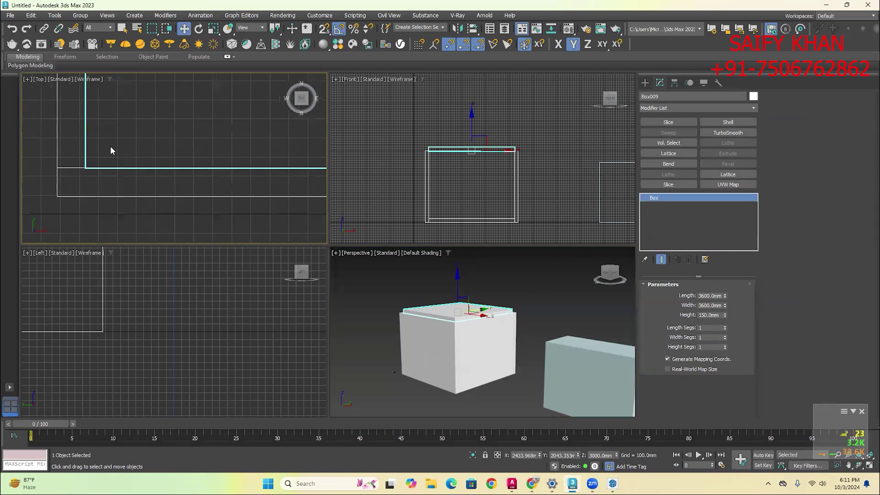
pyautogui.scroll(-5, 140, 181)
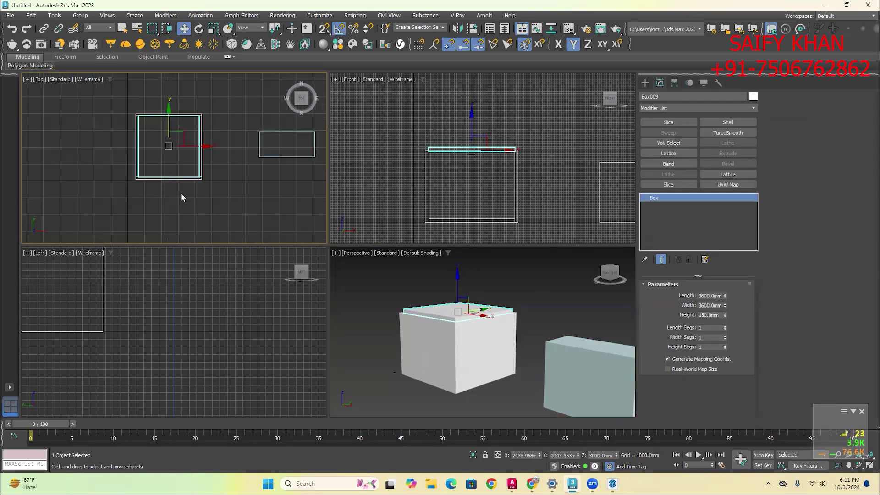
pyautogui.moveTo(171, 173); pyautogui.dragTo(169, 179, button='middle')
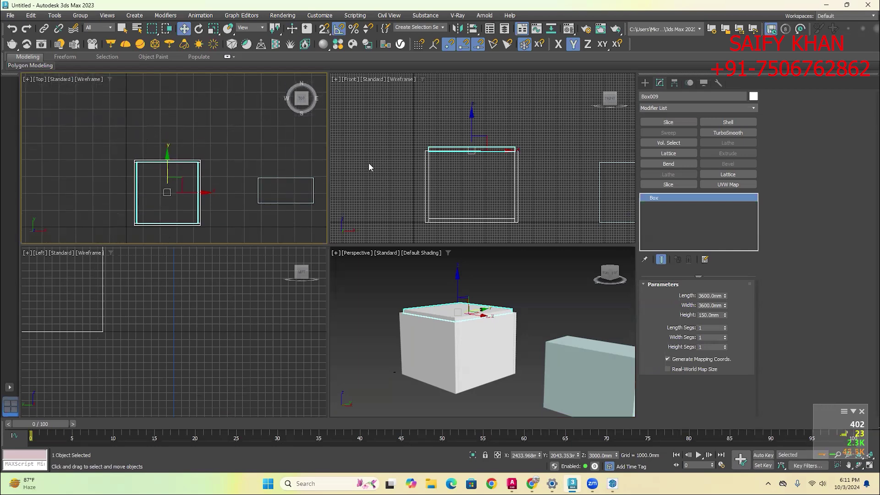
pyautogui.moveTo(445, 176); pyautogui.dragTo(465, 171, button='middle')
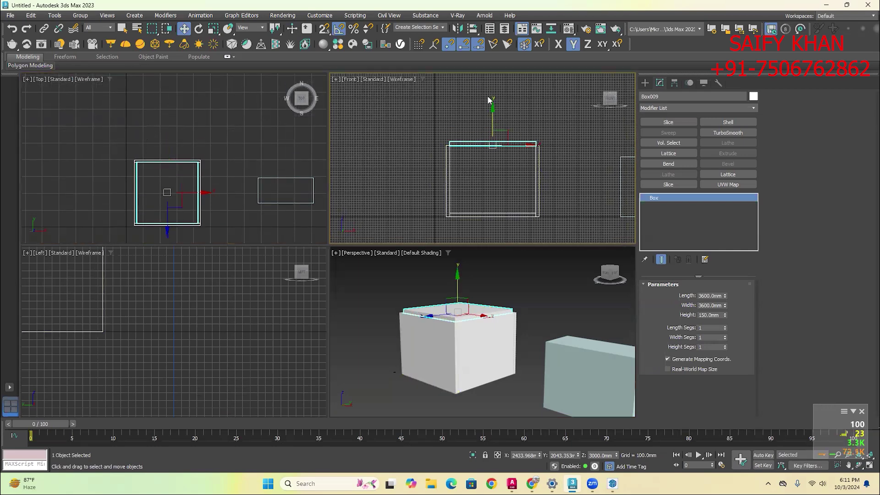
pyautogui.moveTo(488, 112); pyautogui.dragTo(475, 106, button='middle')
pyautogui.click(512, 294)
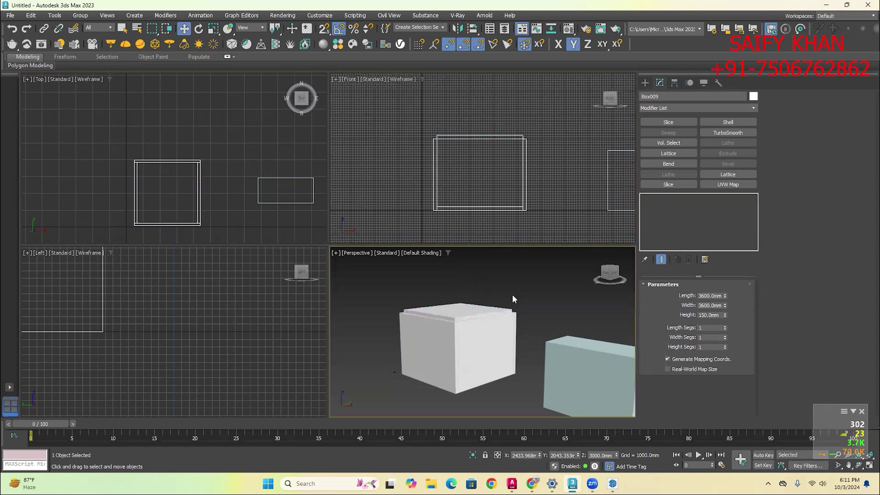
pyautogui.click(473, 310)
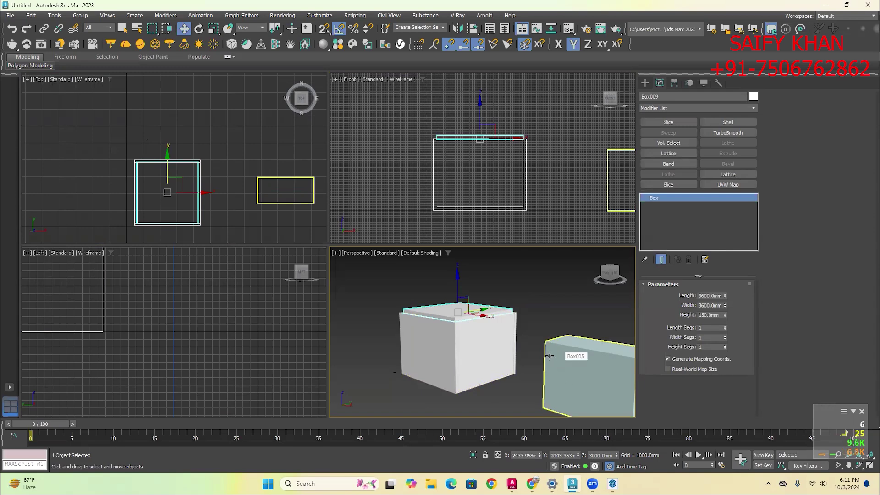
pyautogui.scroll(-2, 505, 336)
pyautogui.scroll(-4, 505, 336)
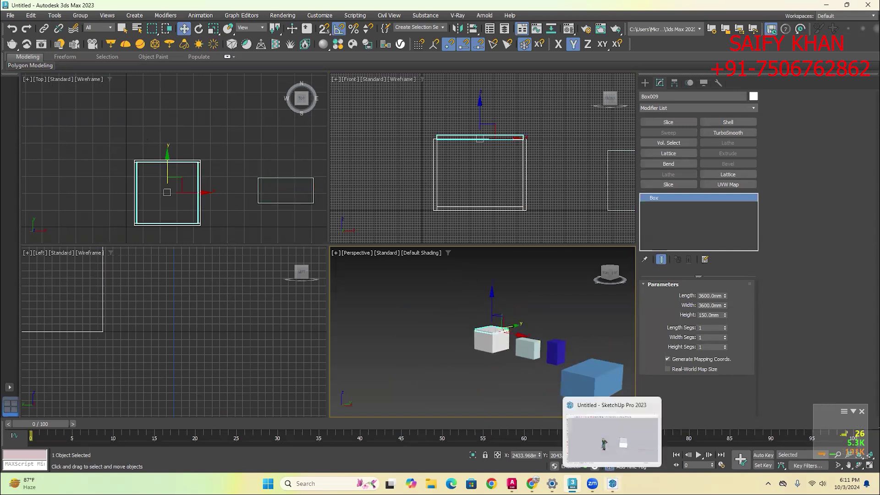
# Switch to the box model in SketchUp
pyautogui.click(612, 484)
pyautogui.moveTo(536, 310)
pyautogui.mouseDown(button='middle')
pyautogui.moveTo(523, 291)
pyautogui.moveTo(421, 274)
pyautogui.mouseUp(button='middle')
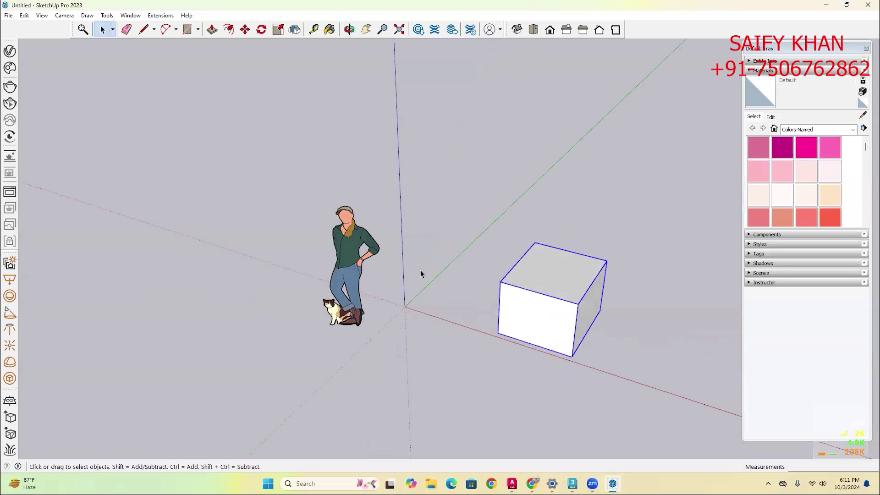
pyautogui.scroll(-2, 69, 245)
pyautogui.press('r')
pyautogui.click(502, 262)
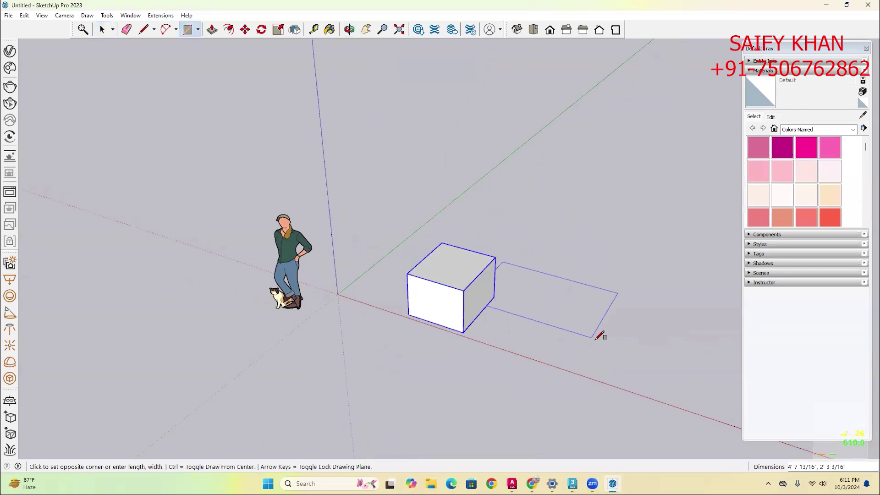
pyautogui.press('space')
# Draw a large rectangle on the ground beside the red axis, farther along it than the existing box
pyautogui.scroll(-2, 306, 233)
pyautogui.press('r')
pyautogui.click(526, 265)
pyautogui.click(588, 353)
pyautogui.press('space')
pyautogui.scroll(2, 562, 322)
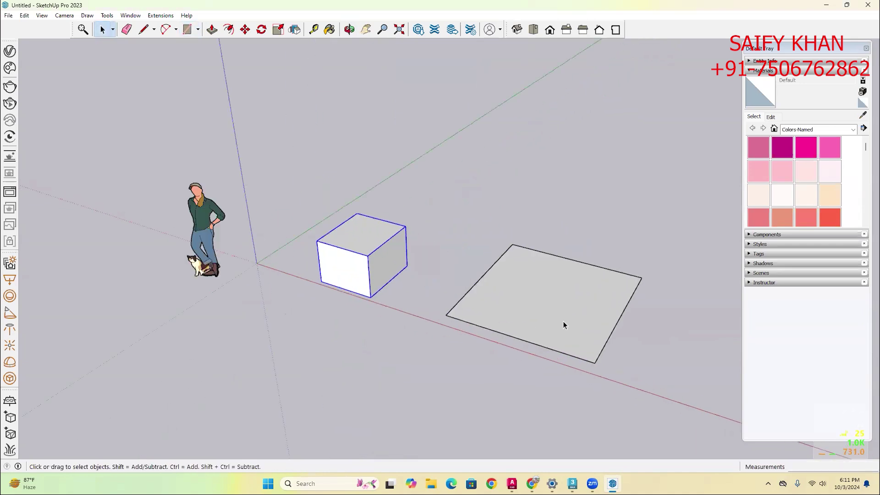
# Push/pull the new rectangle up about 7 1/16" into a flat slab
pyautogui.scroll(-1, 564, 323)
pyautogui.press('p')
pyautogui.click(555, 288)
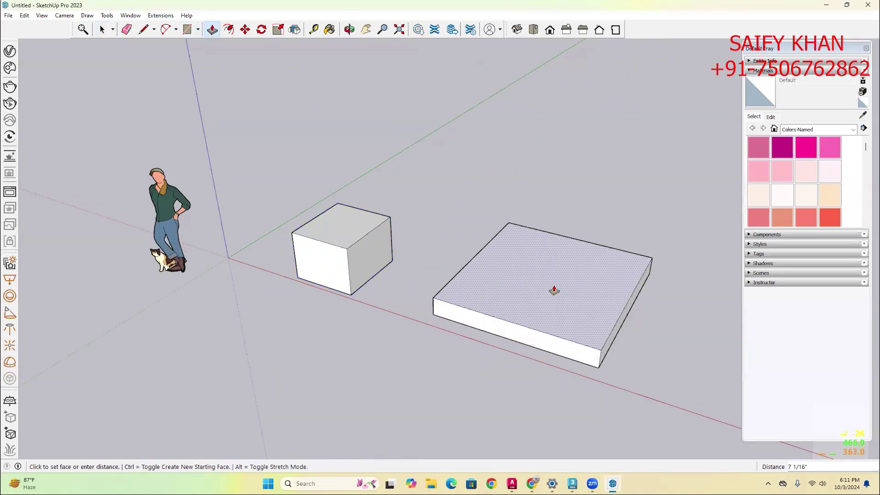
pyautogui.click(554, 289)
pyautogui.press('space')
pyautogui.scroll(2, 553, 290)
pyautogui.tripleClick(546, 290)
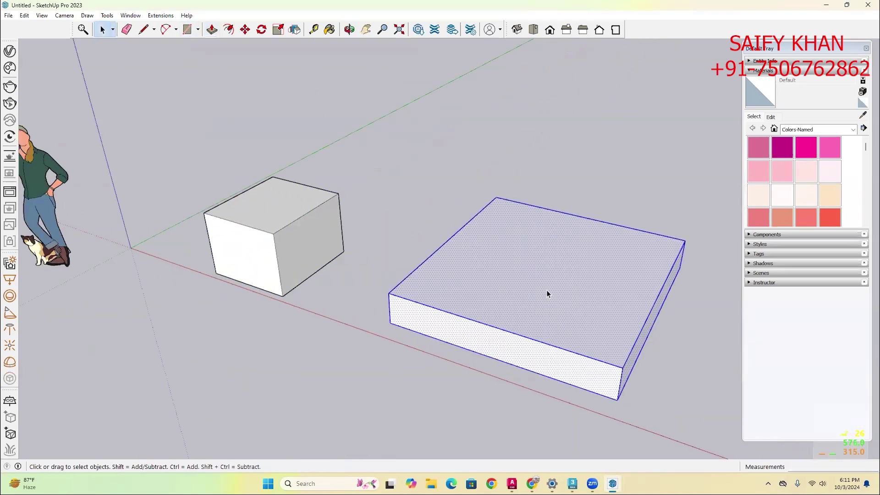
pyautogui.rightClick(546, 289)
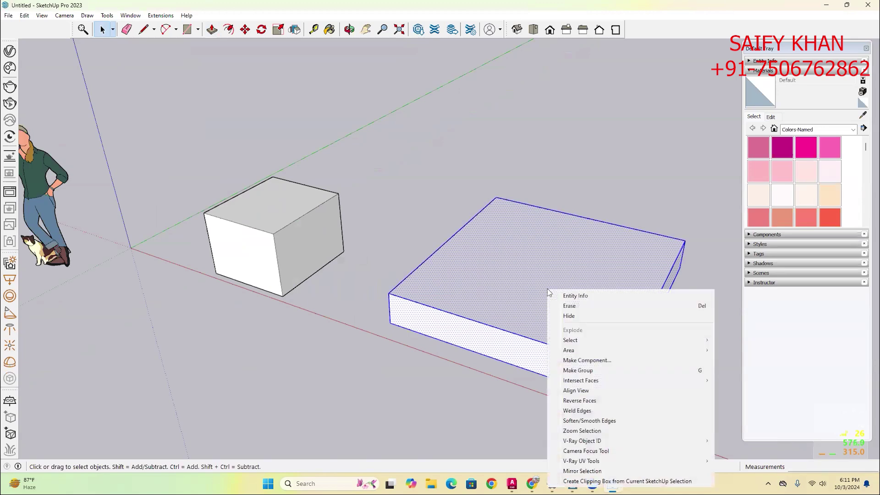
pyautogui.click(422, 360)
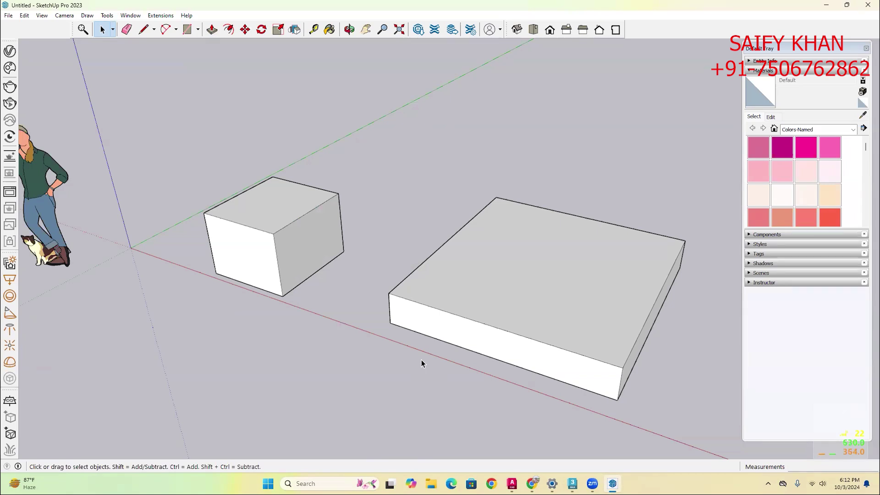
# Select the entire slab and paint all its faces with the 0003_DeepPink colour
pyautogui.tripleClick(467, 327)
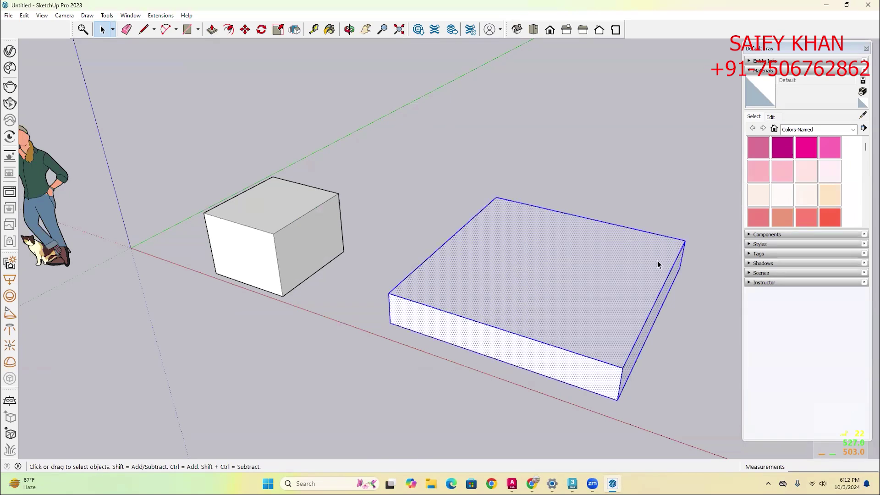
pyautogui.click(806, 149)
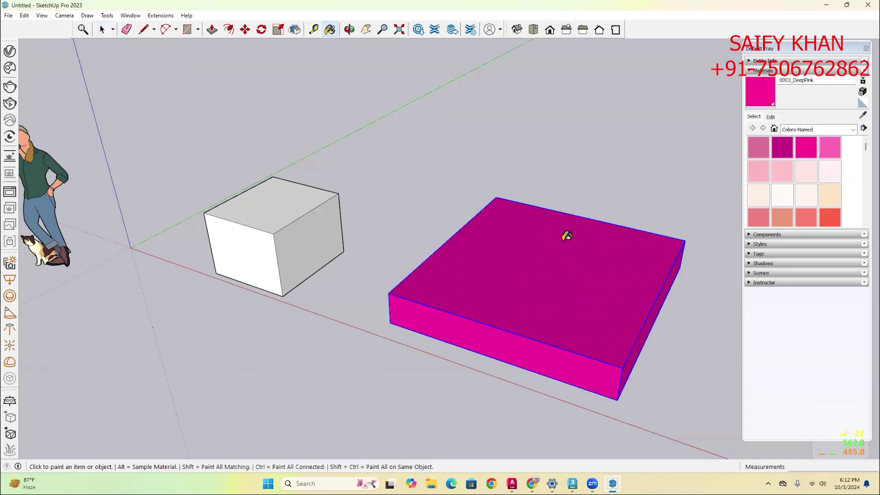
pyautogui.scroll(-5, 567, 236)
pyautogui.press('space')
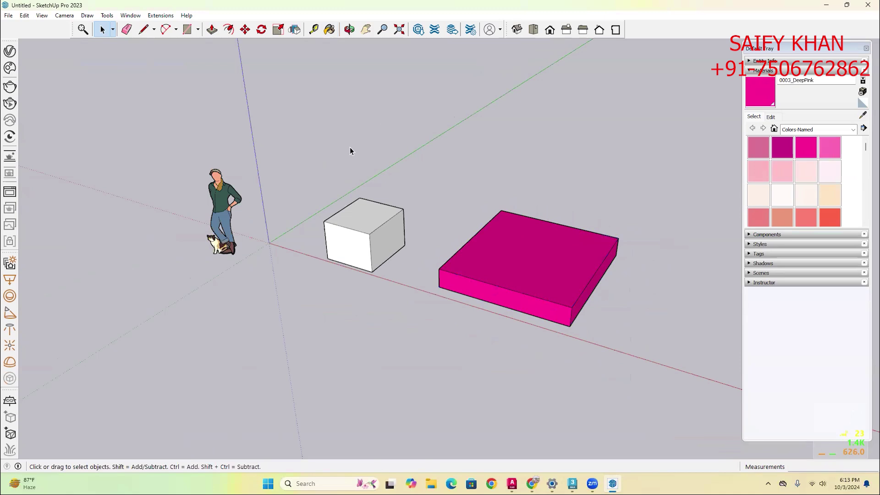
# Move the white box by its upper front corner about 9 3/16" toward the origin
pyautogui.click(367, 202)
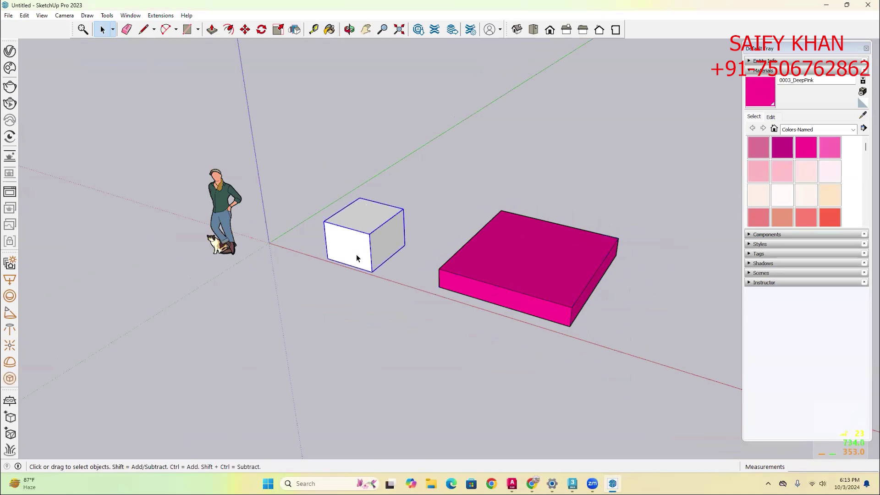
pyautogui.scroll(3, 362, 270)
pyautogui.press('m')
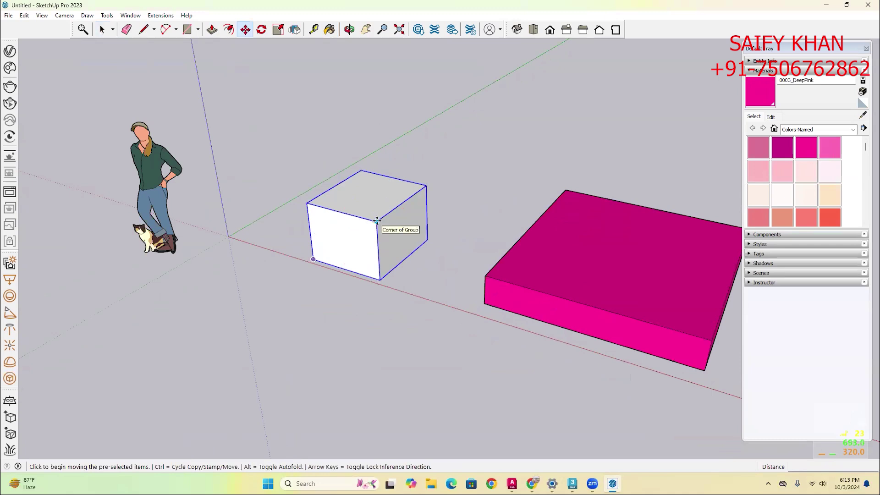
pyautogui.click(376, 221)
pyautogui.click(359, 216)
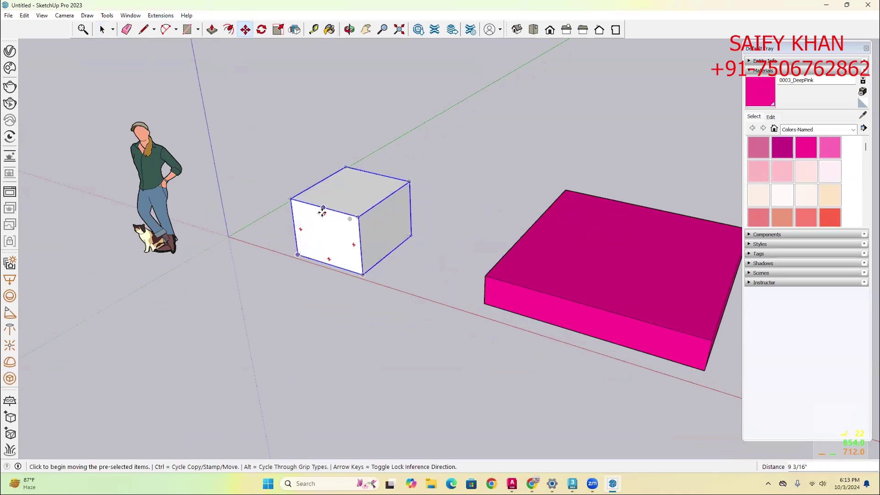
pyautogui.scroll(-2, 322, 211)
pyautogui.press('space')
# Move the pink slab by its rear upper corner about 6' 6 3/4" away from the red axis
pyautogui.click(485, 243)
pyautogui.scroll(-1, 219, 228)
pyautogui.press('m')
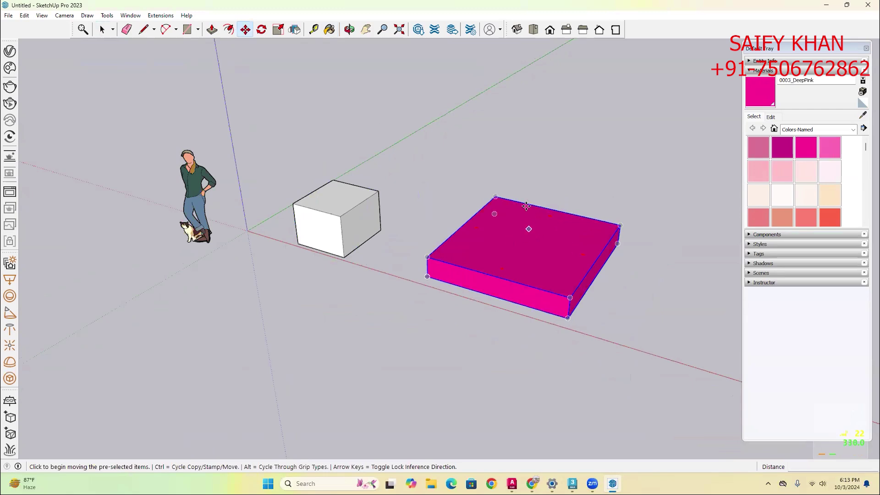
pyautogui.click(492, 196)
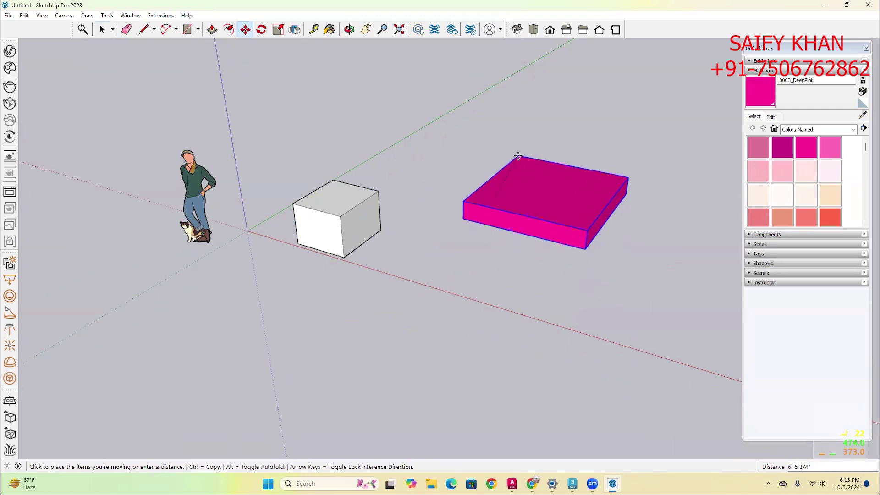
pyautogui.click(517, 155)
pyautogui.press('space')
pyautogui.click(505, 263)
# Switch back to the room model in 3ds Max
pyautogui.click(572, 484)
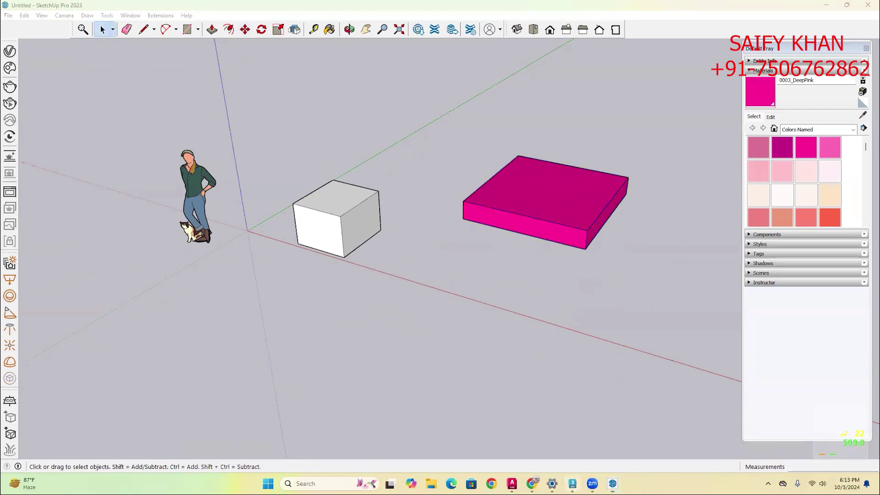
pyautogui.click(435, 300)
pyautogui.scroll(2, 496, 351)
# Select the pale box beside the room and nudge it slightly along the Y axis in the top view
pyautogui.click(568, 350)
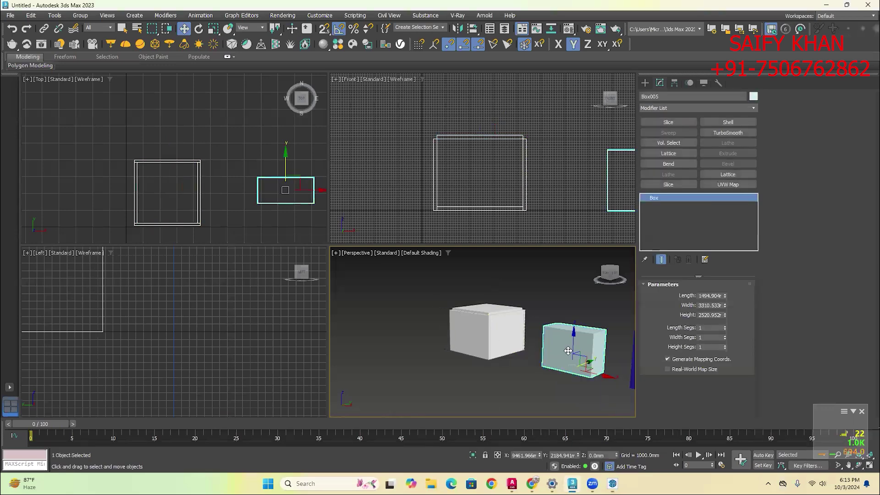
pyautogui.scroll(5, 463, 349)
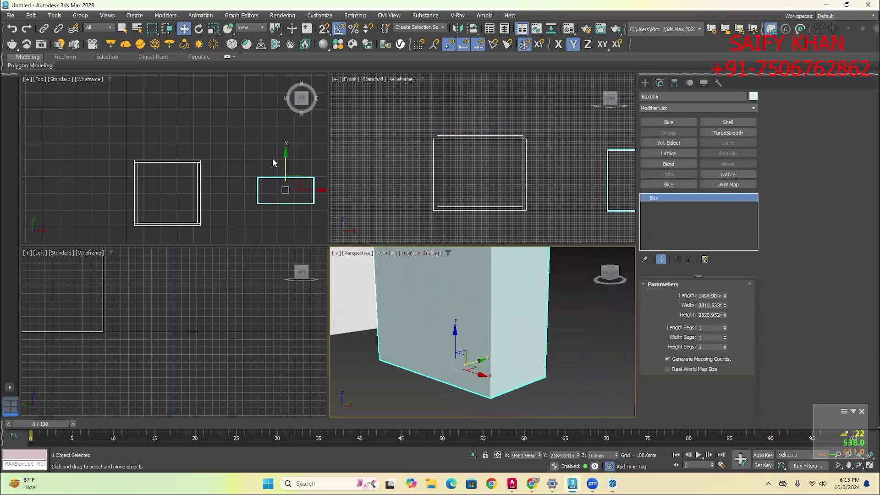
pyautogui.scroll(3, 281, 183)
pyautogui.moveTo(282, 194); pyautogui.dragTo(215, 188, button='middle')
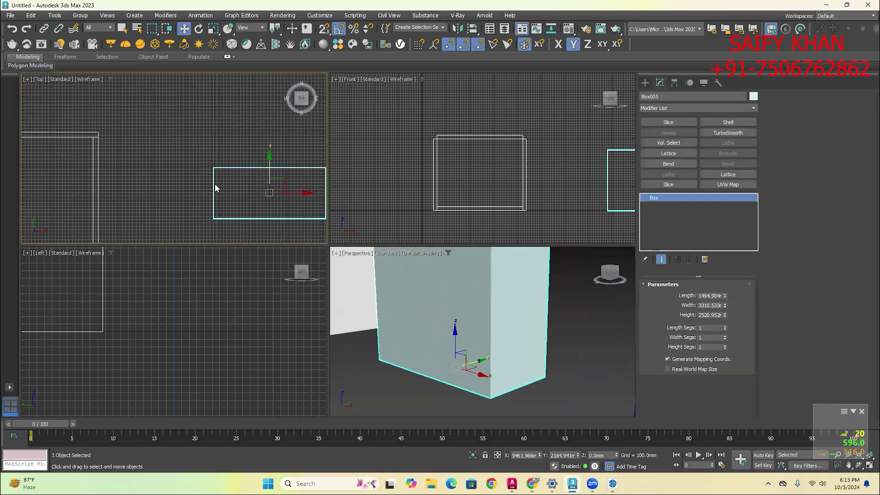
pyautogui.click(282, 170)
pyautogui.click(279, 175)
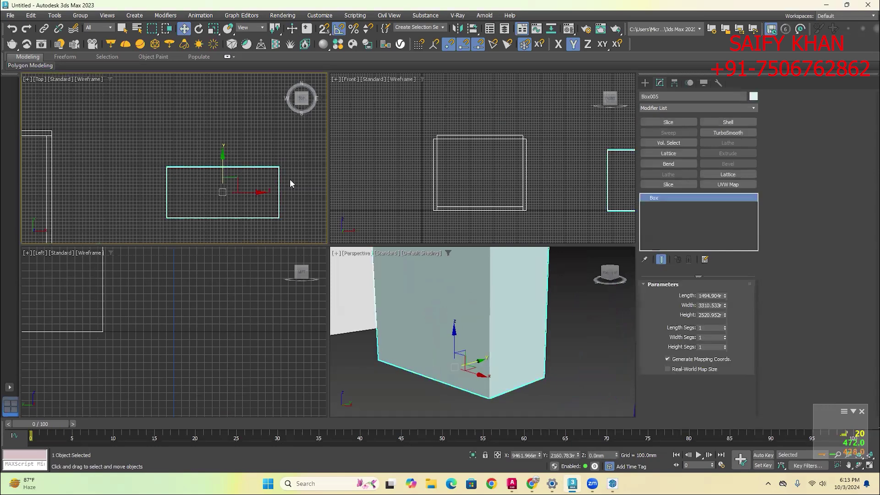
# Turn on vertex snapping and clone the pale box along Y in the top view, snapping the copy directly against the original
pyautogui.press('s')
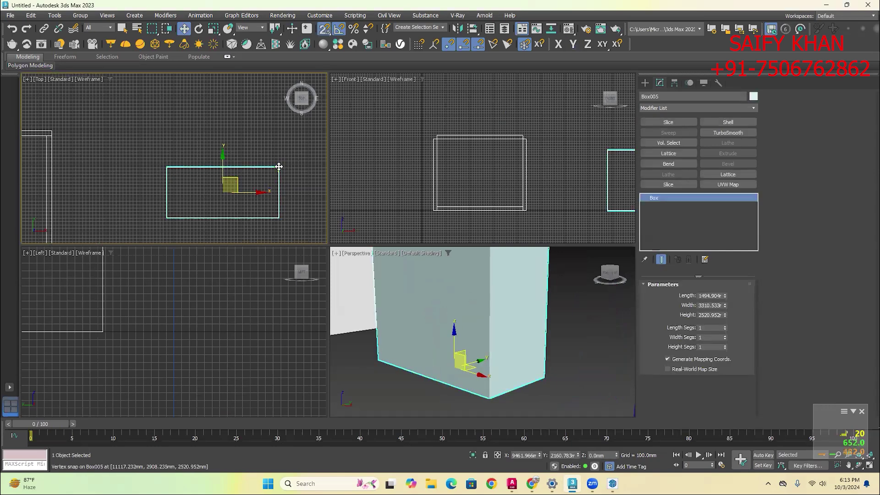
pyautogui.moveTo(279, 167)
pyautogui.keyDown('shift'); pyautogui.mouseDown()
pyautogui.moveTo(260, 171)
pyautogui.moveTo(275, 170)
pyautogui.moveTo(275, 218)
pyautogui.moveTo(284, 214)
pyautogui.mouseUp(); pyautogui.keyUp('shift')
pyautogui.click(425, 279)
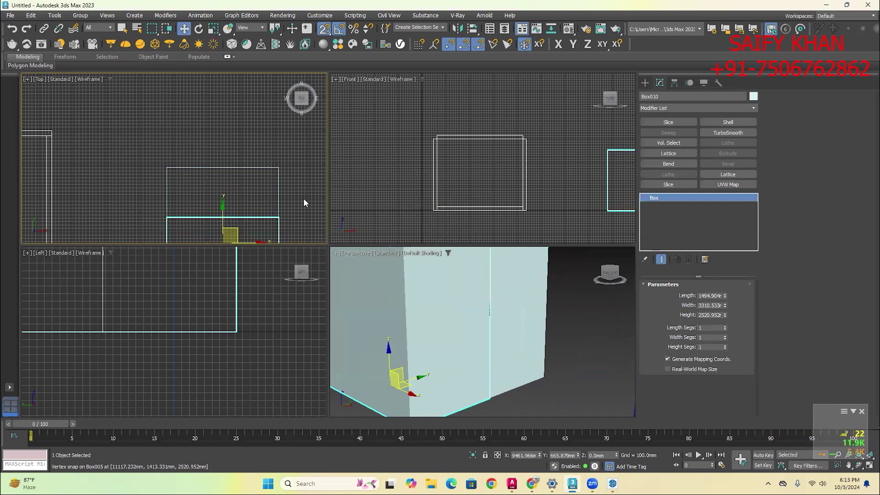
pyautogui.click(300, 188)
# Switch to SketchUp and move the white box by its bottom front corner about 7' 9 5/8" onto the slab's nearest upper left corner
pyautogui.scroll(-3, 301, 188)
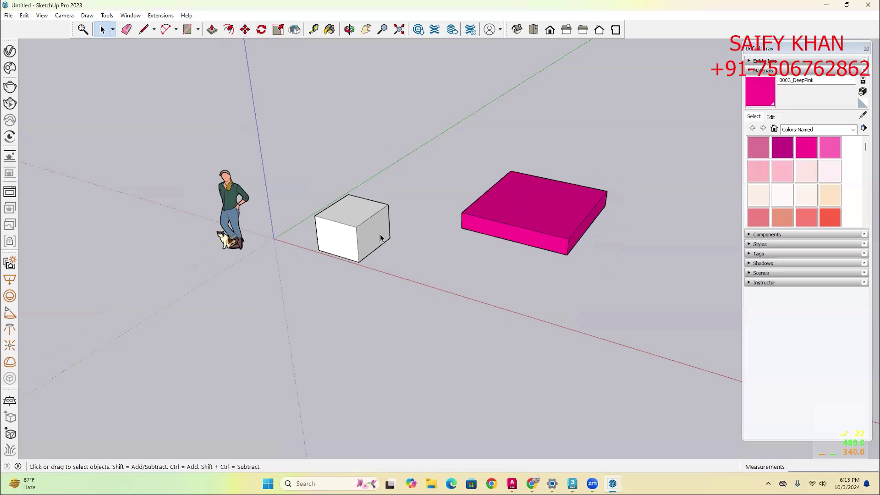
pyautogui.click(381, 238)
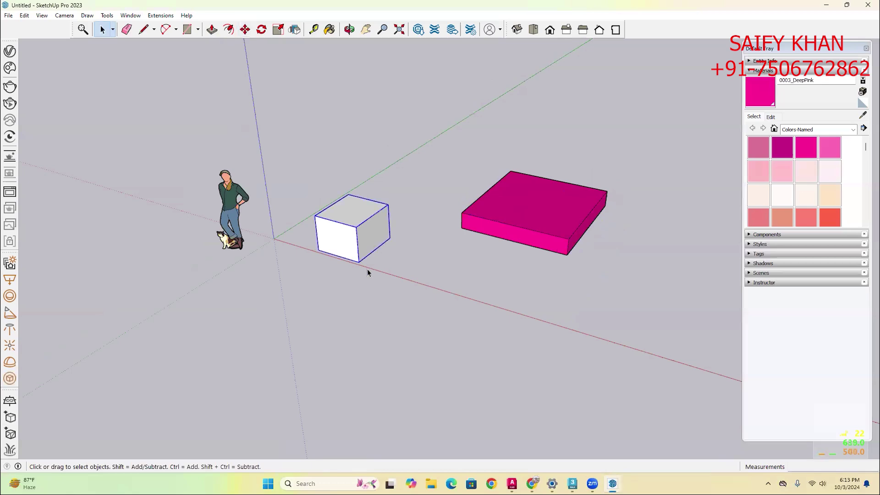
pyautogui.press('m')
pyautogui.click(365, 271)
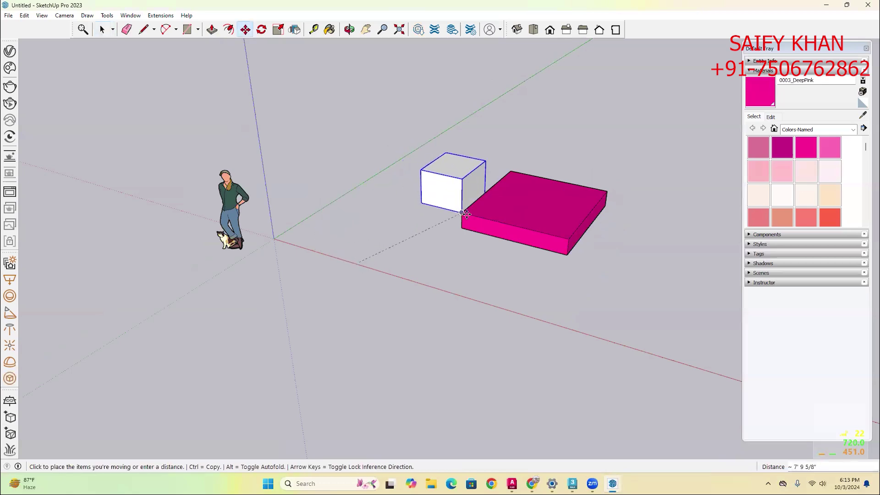
# Copy the white box by its bottom front corner to the slab's far right and rear upper corners
pyautogui.press('ctrl')
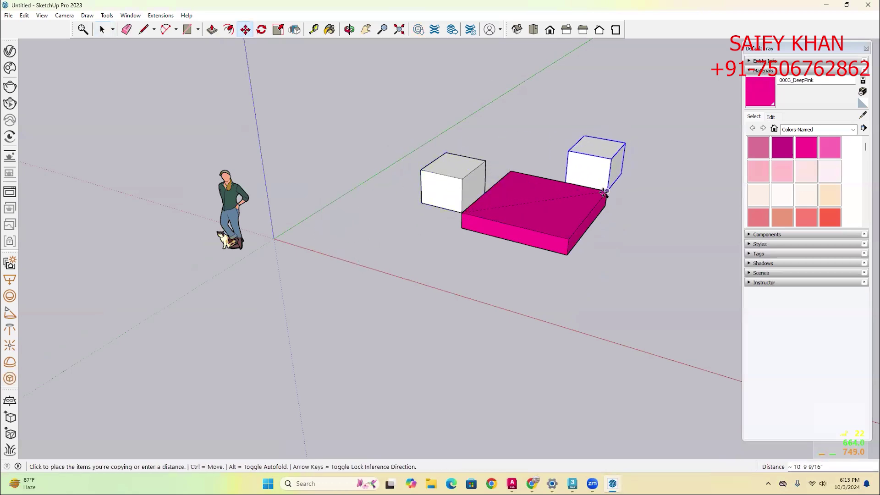
pyautogui.click(607, 190)
pyautogui.click(609, 190)
pyautogui.click(513, 172)
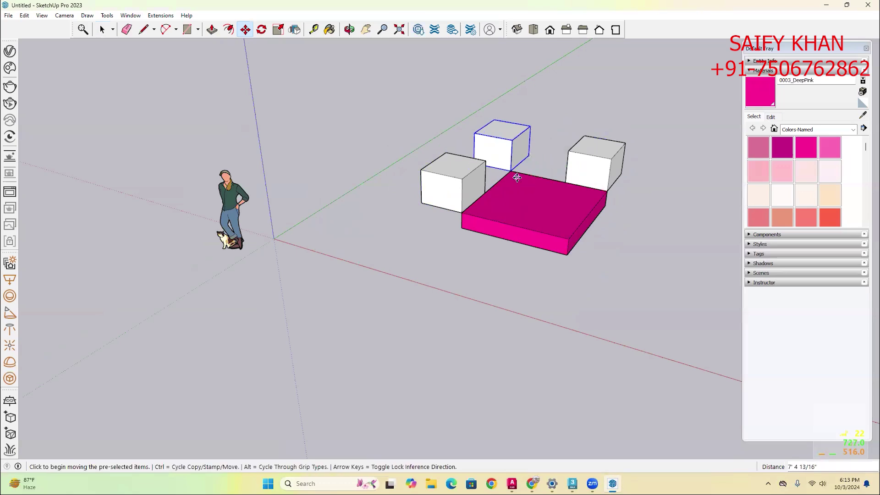
# Switch to 3ds Max and clone the upper pale box as a copy, snapping its right edge's midpoint to the original's top edge midpoint
pyautogui.press('space')
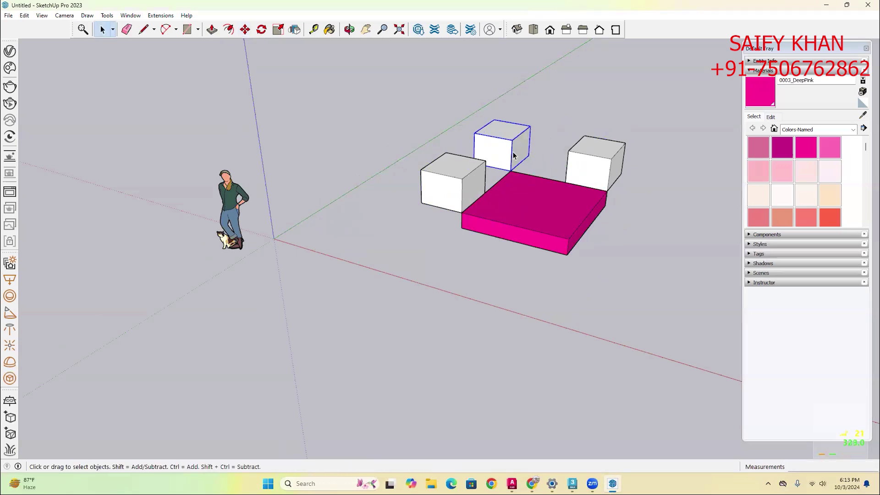
pyautogui.hotkey('alt', 'Tab')
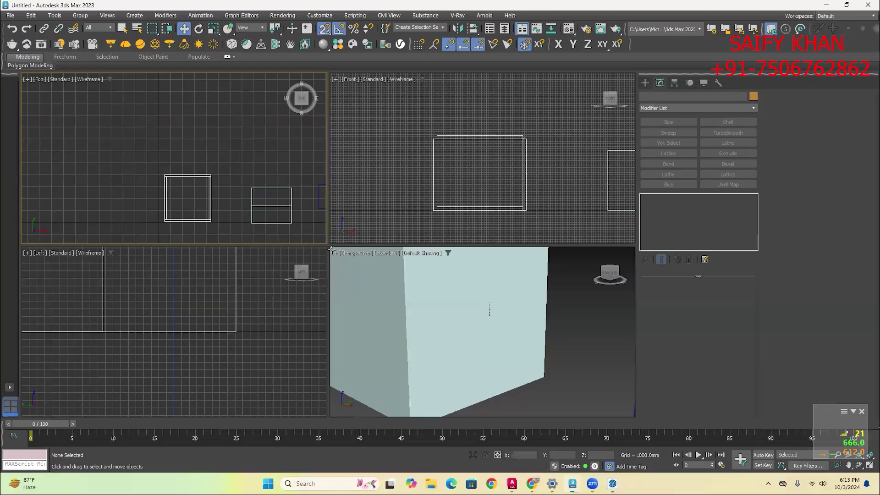
pyautogui.scroll(4, 258, 180)
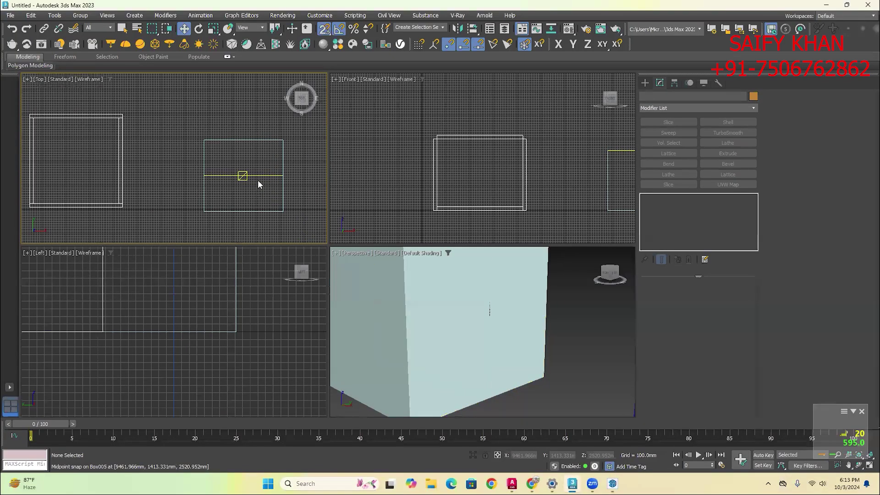
pyautogui.click(282, 159)
pyautogui.keyDown('shift'); pyautogui.moveTo(282, 158); pyautogui.dragTo(247, 139); pyautogui.keyUp('shift')
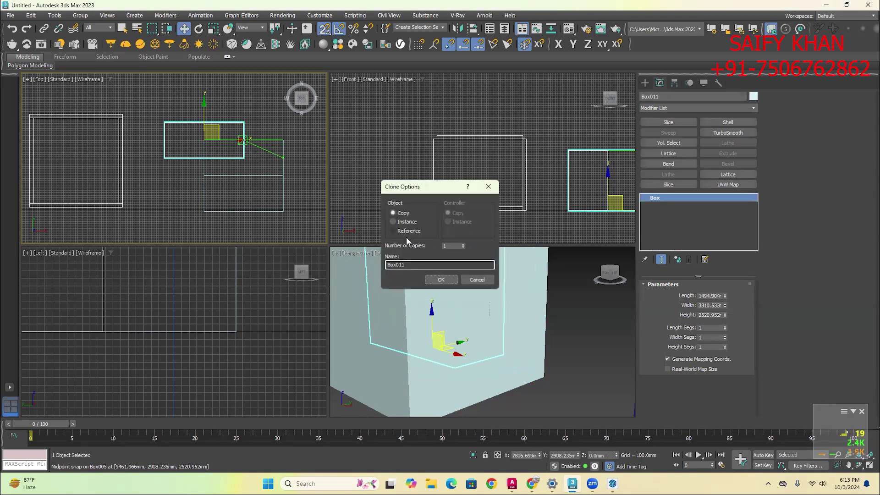
pyautogui.click(440, 280)
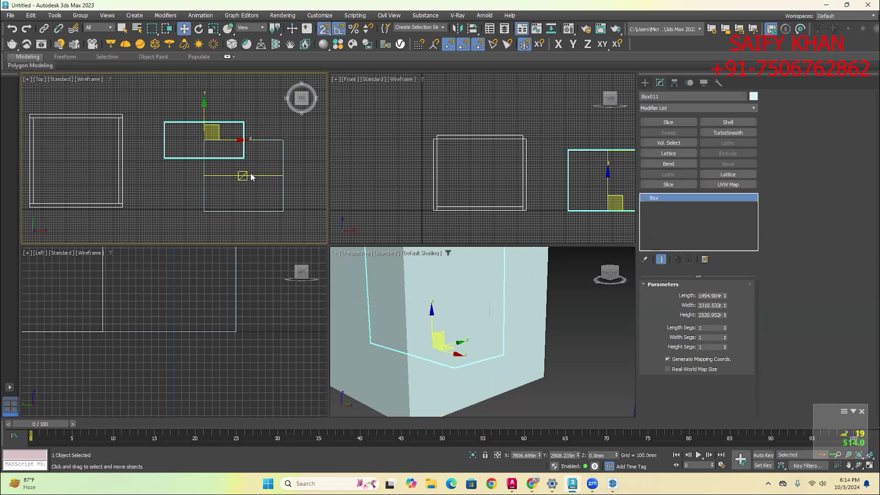
# Clone the lower pale box as a copy in the top view, snapping its left edge's midpoint to the original's right edge midpoint
pyautogui.click(283, 193)
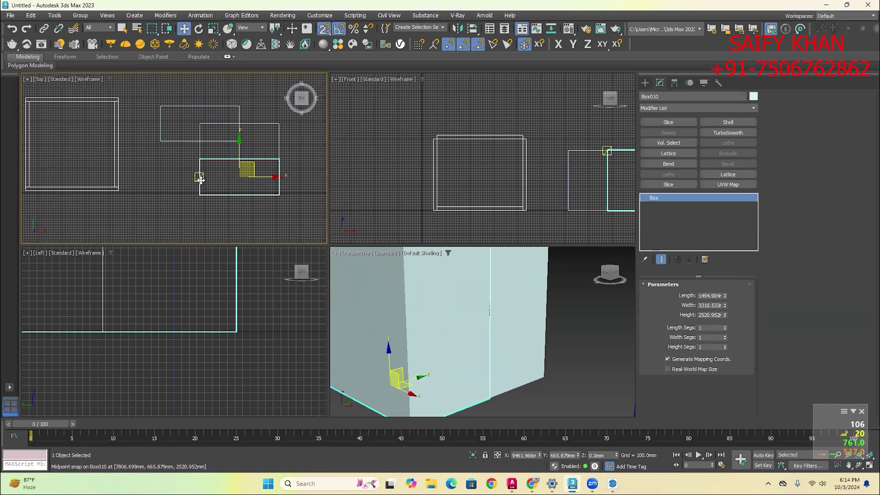
pyautogui.keyDown('shift'); pyautogui.moveTo(200, 179); pyautogui.dragTo(279, 177); pyautogui.keyUp('shift')
pyautogui.click(437, 279)
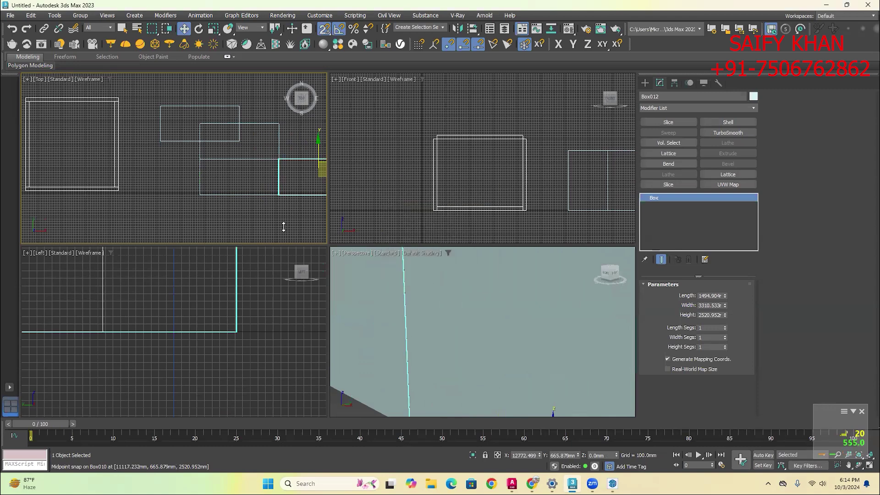
pyautogui.scroll(-2, 302, 233)
pyautogui.scroll(-10, 424, 331)
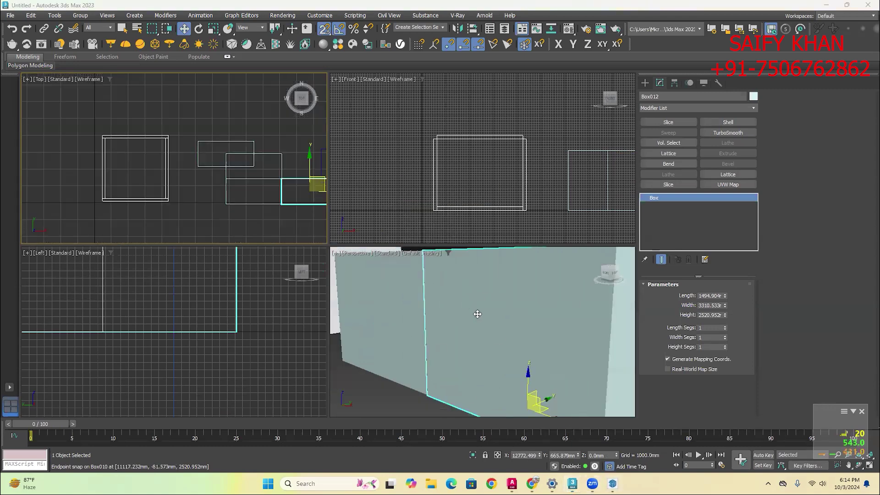
pyautogui.click(469, 387)
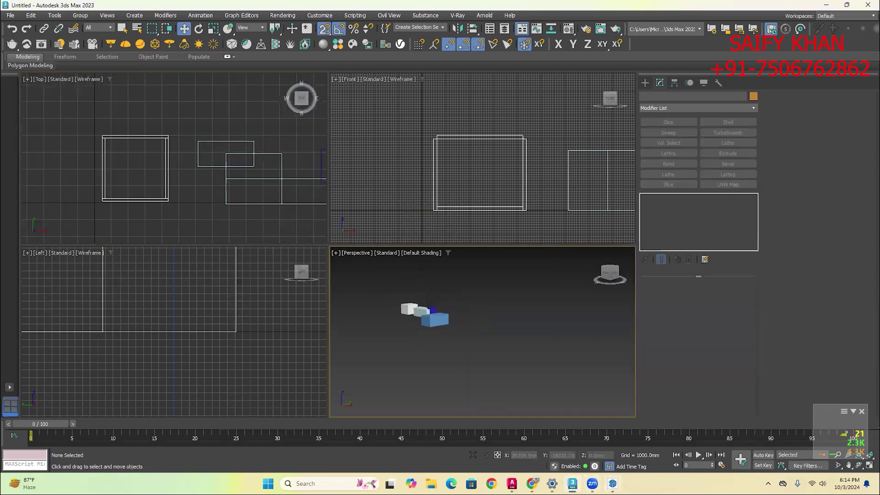
# Switch to SketchUp and copy the pink slab by its bottom front-left corner about 7' 5 7/8" onto the original's upper front-right corner
pyautogui.click(612, 482)
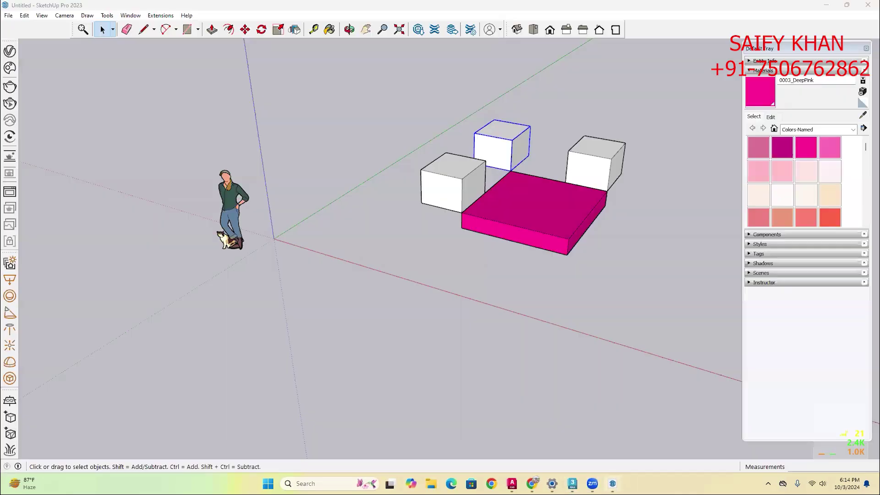
pyautogui.press('m')
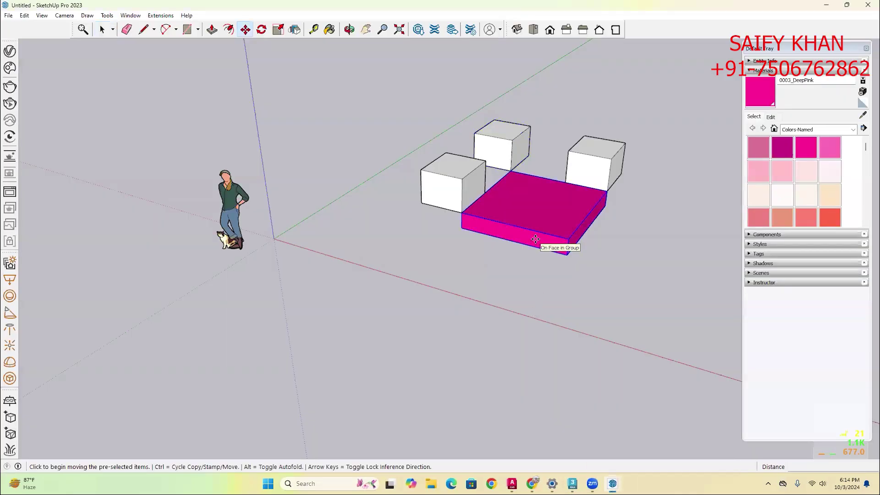
pyautogui.press('ctrl')
pyautogui.click(462, 229)
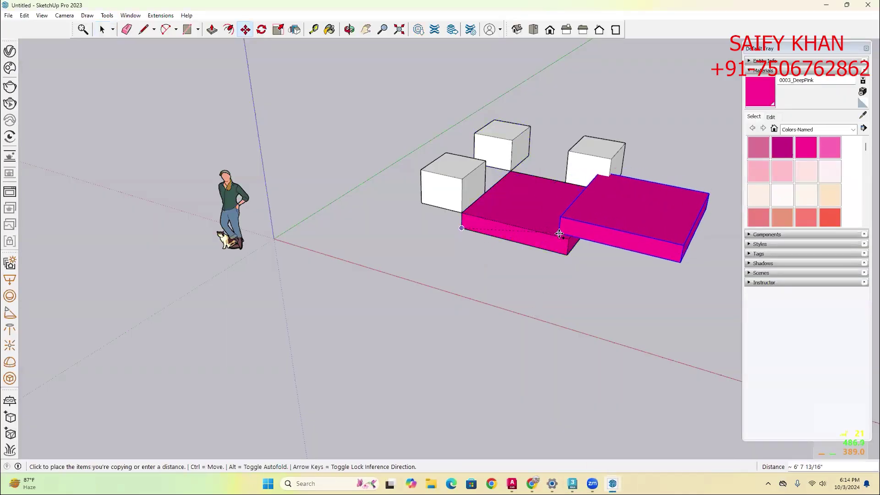
pyautogui.click(566, 239)
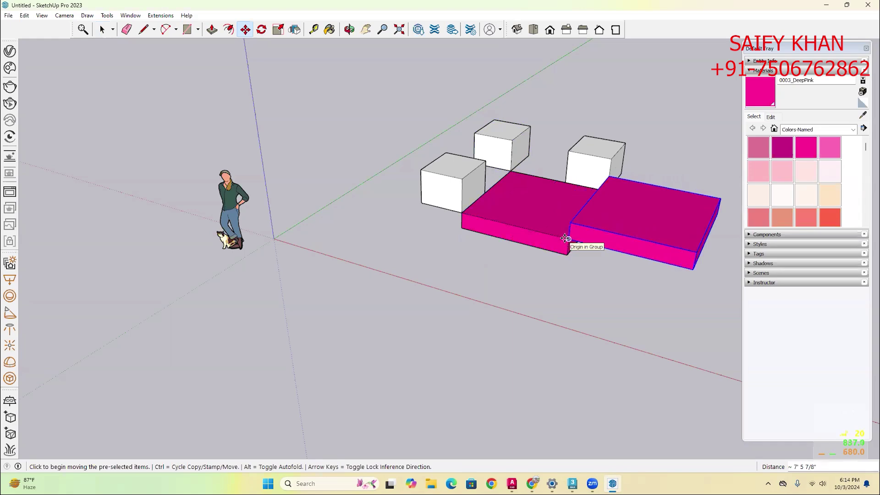
pyautogui.press('space')
pyautogui.click(532, 307)
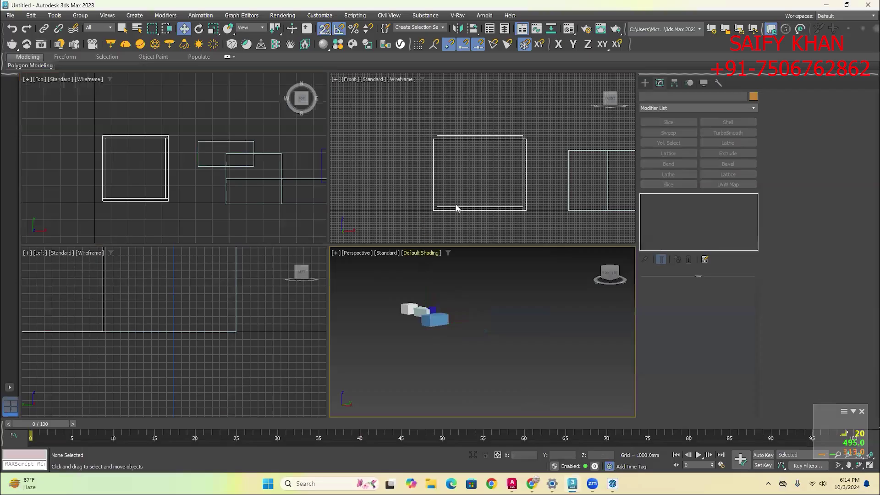
# Switch back to 3ds Max and clone the uppermost pale box upward, snapping its lower right corner to the original's upper right corner
pyautogui.scroll(3, 243, 167)
pyautogui.click(239, 165)
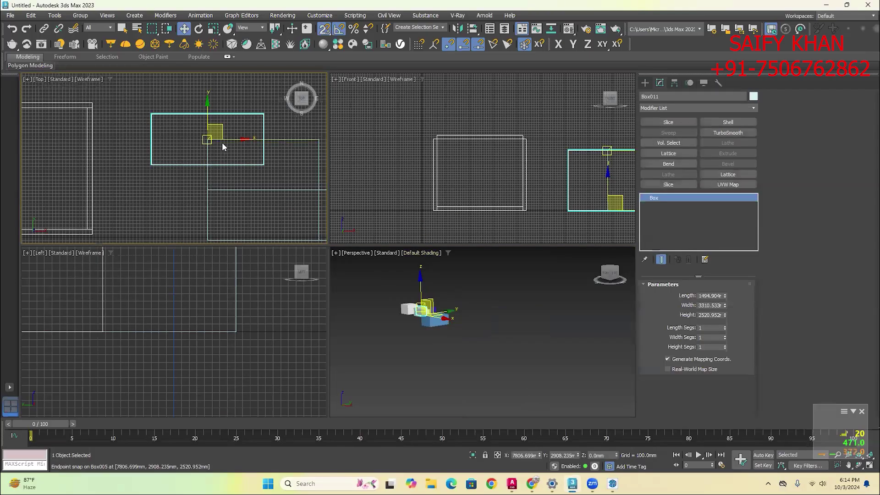
pyautogui.moveTo(261, 165)
pyautogui.keyDown('shift'); pyautogui.mouseDown()
pyautogui.moveTo(209, 138)
pyautogui.moveTo(300, 99)
pyautogui.moveTo(268, 114)
pyautogui.mouseUp(); pyautogui.keyUp('shift')
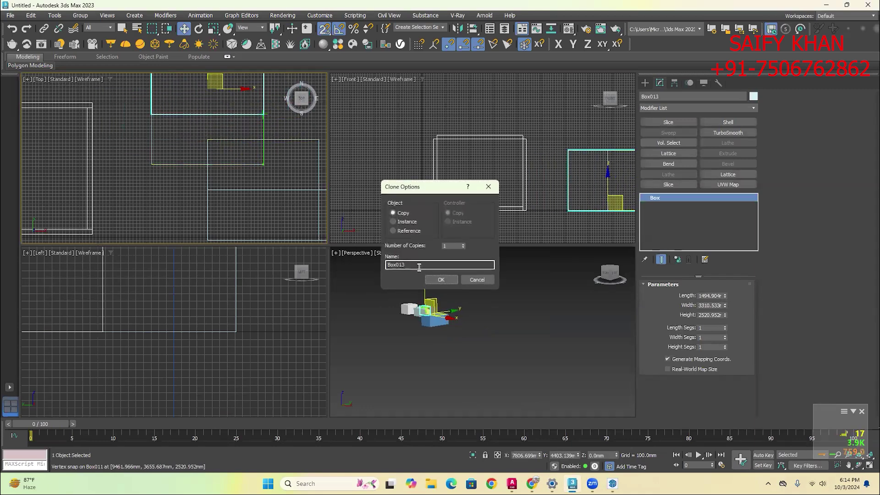
pyautogui.click(444, 277)
pyautogui.scroll(-2, 195, 106)
pyautogui.scroll(-3, 195, 105)
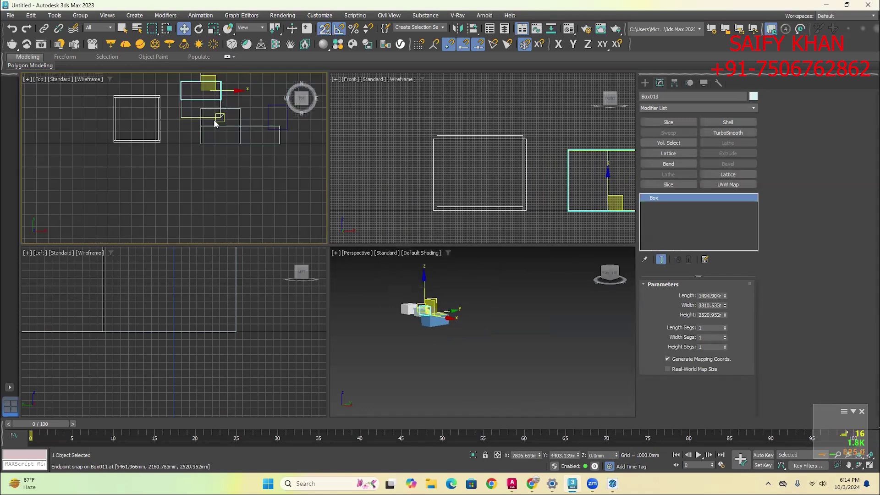
pyautogui.click(244, 182)
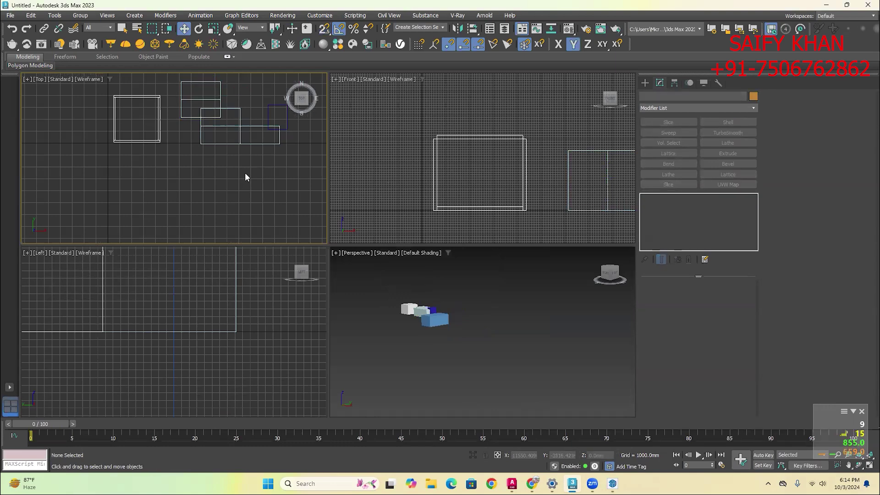
# Clone the newest pale box once more along Y in the top view with snapping on, stacking it corner to corner above the original
pyautogui.moveTo(245, 173); pyautogui.dragTo(238, 191, button='middle')
pyautogui.click(213, 112)
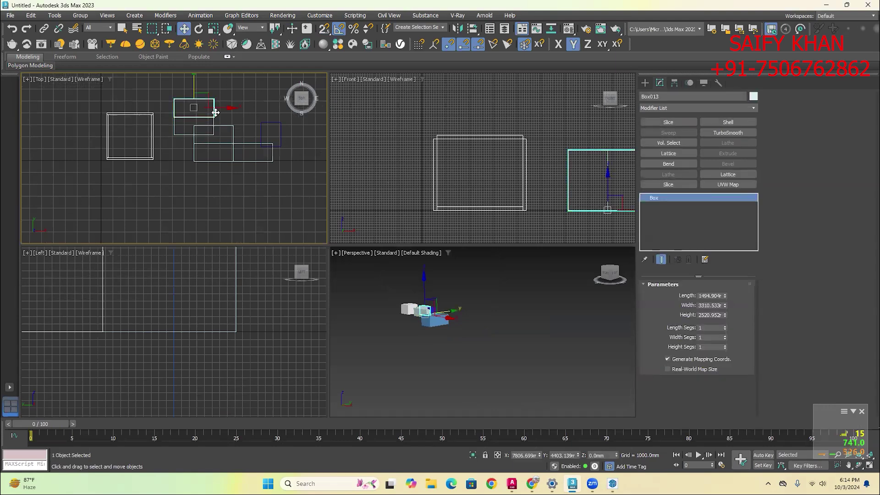
pyautogui.moveTo(214, 112); pyautogui.dragTo(224, 130, button='middle')
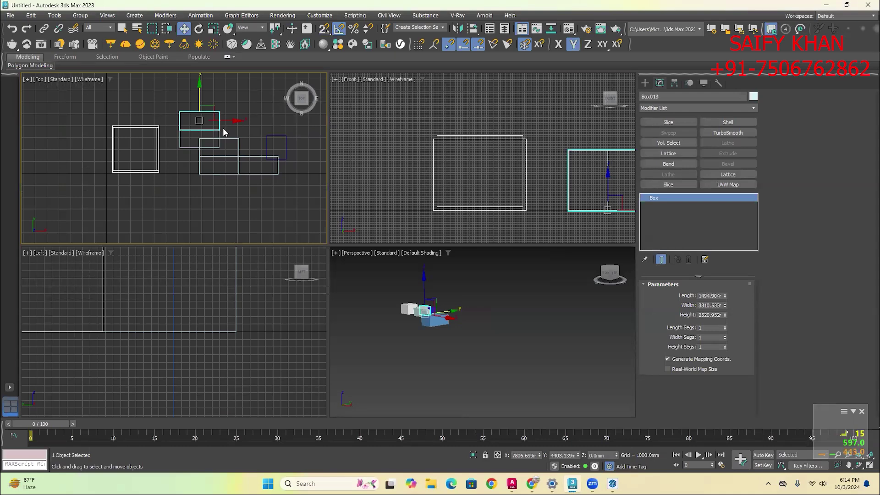
pyautogui.press('s')
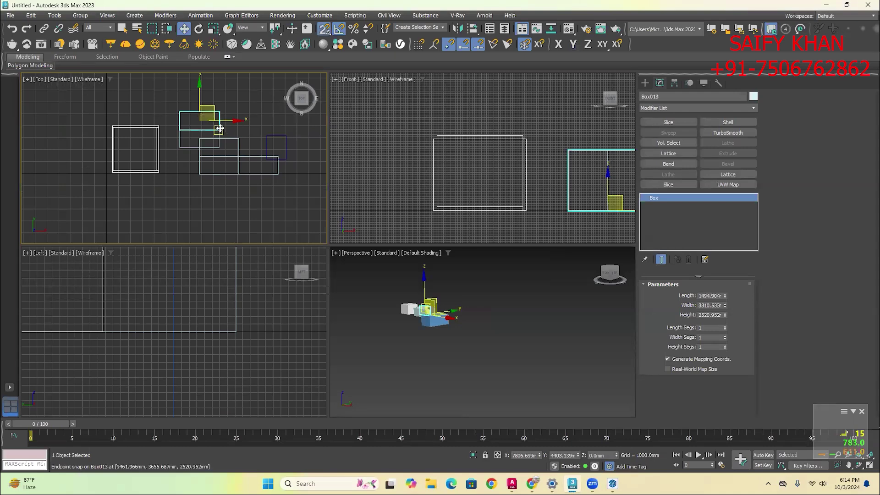
pyautogui.keyDown('shift'); pyautogui.moveTo(220, 129); pyautogui.dragTo(220, 112); pyautogui.keyUp('shift')
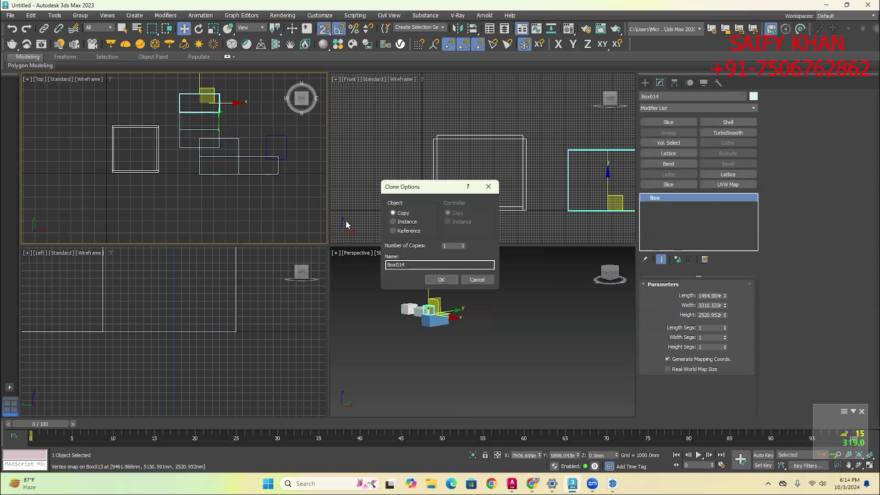
pyautogui.click(441, 280)
# Select all the pale and blue boxes beside the room in the perspective view and delete them
pyautogui.scroll(3, 537, 320)
pyautogui.click(535, 319)
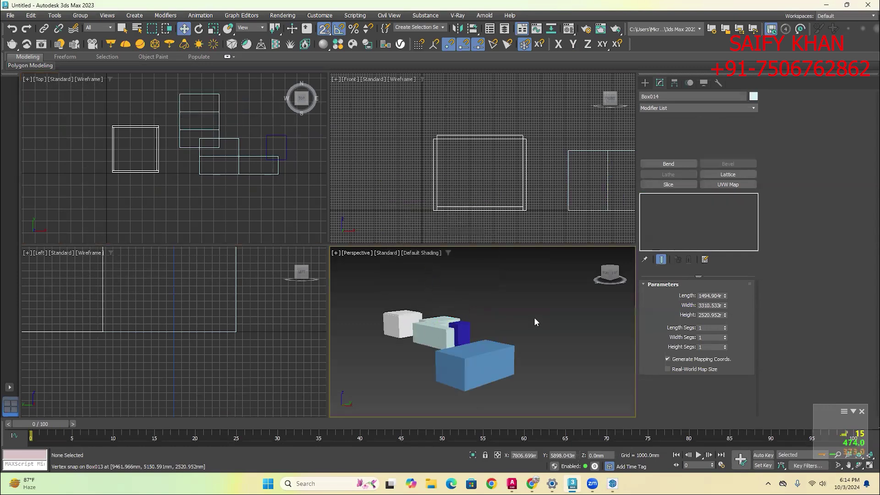
pyautogui.keyDown('alt'); pyautogui.moveTo(482, 346); pyautogui.dragTo(490, 325, button='middle'); pyautogui.keyUp('alt')
pyautogui.moveTo(490, 326); pyautogui.dragTo(372, 263)
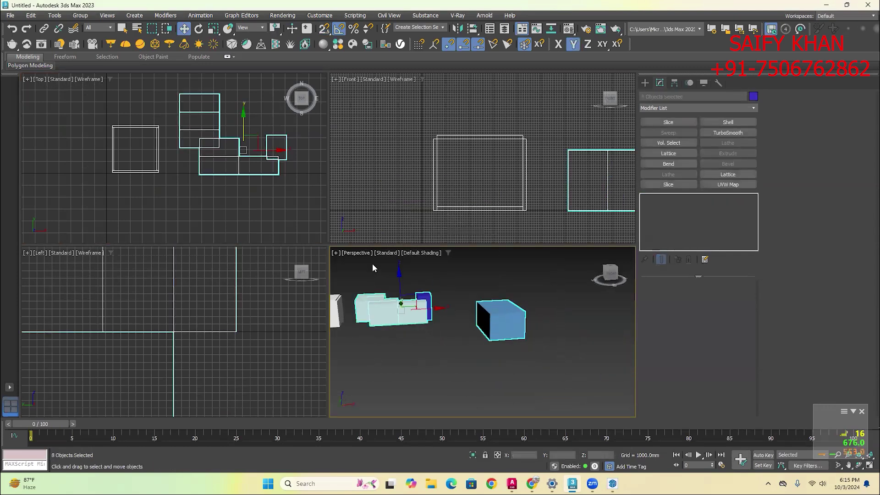
pyautogui.press('Delete')
# Create a tall thin box beside the room in the top view, about 96 mm long, 308 mm wide and 3844 mm high
pyautogui.click(645, 82)
pyautogui.click(667, 143)
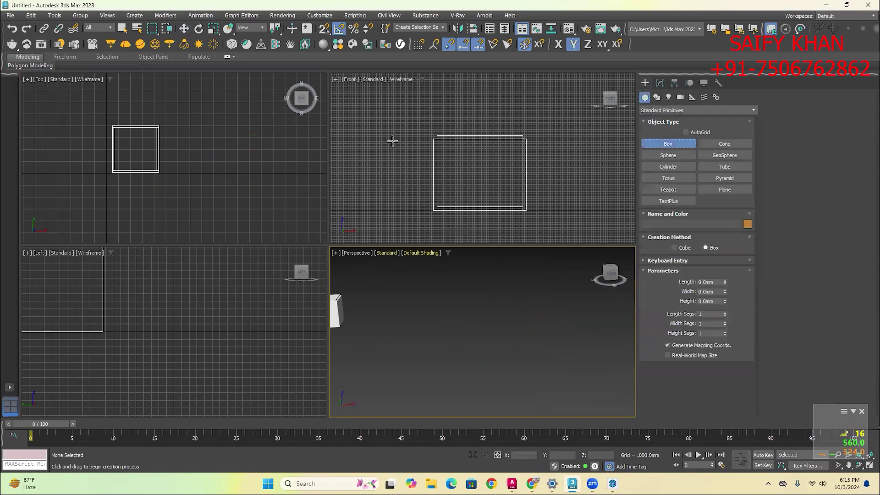
pyautogui.scroll(3, 181, 169)
pyautogui.moveTo(123, 172); pyautogui.dragTo(131, 175)
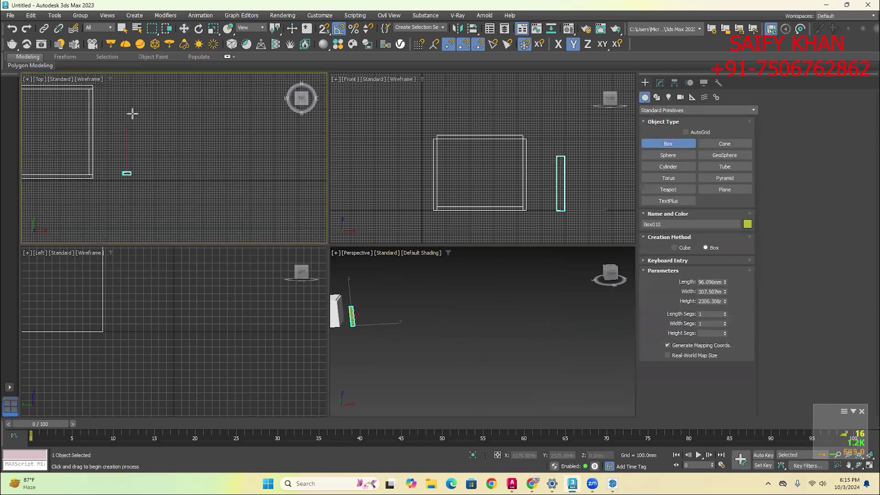
pyautogui.scroll(4, 174, 151)
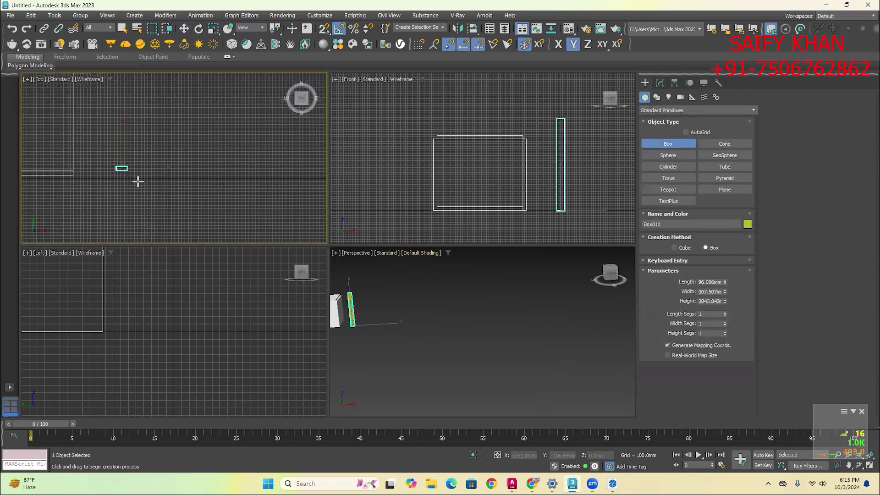
pyautogui.click(200, 191)
pyautogui.press('w')
# Set the thin box's length to 25 mm and its width to 50 mm
pyautogui.click(660, 82)
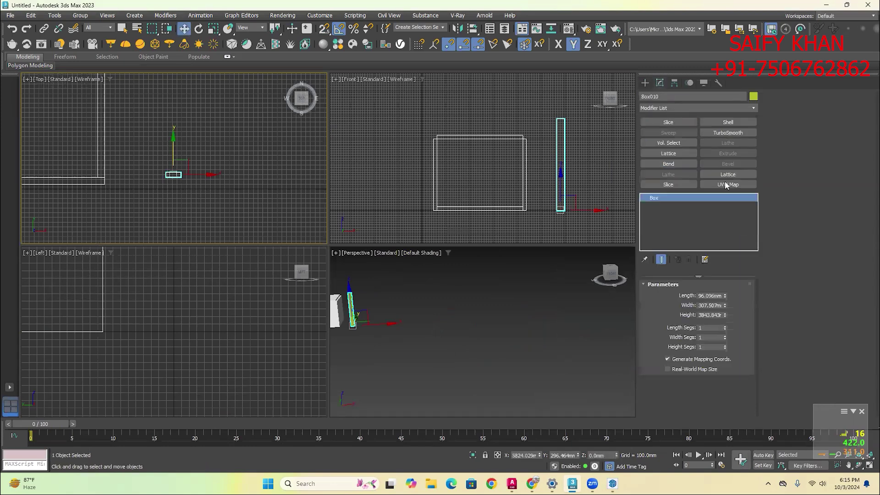
pyautogui.moveTo(725, 298); pyautogui.dragTo(724, 307)
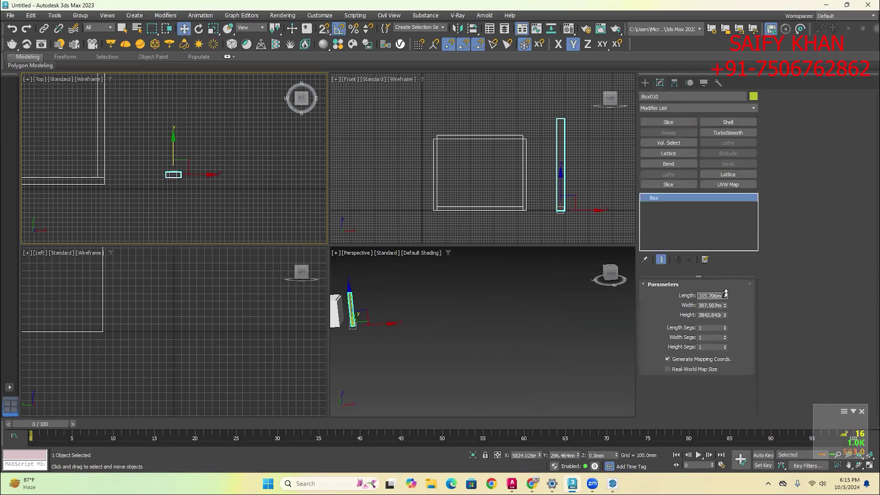
pyautogui.doubleClick(717, 297)
pyautogui.click(662, 294)
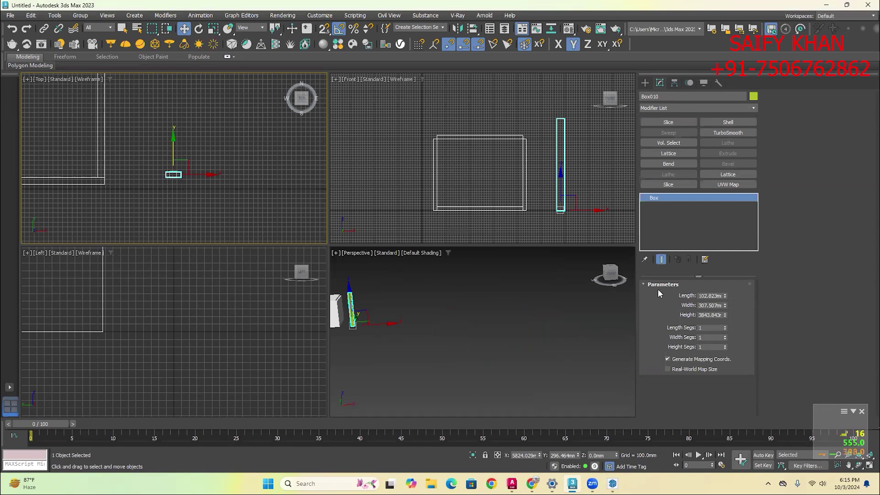
pyautogui.doubleClick(712, 296)
pyautogui.write('25')
pyautogui.press('Return')
pyautogui.rightClick(724, 306)
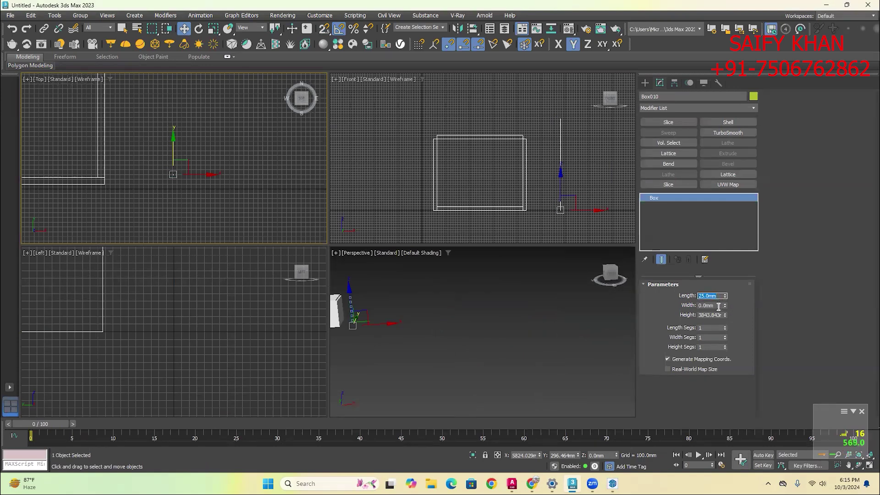
pyautogui.write('50')
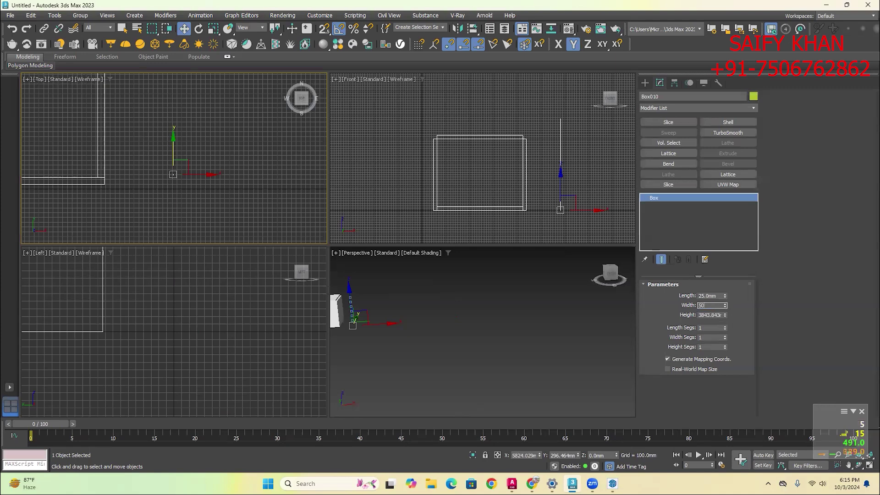
pyautogui.press('Return')
# Clone the 25 × 50 mm box as a copy about 54 mm along X in the top view, leaving a small gap to the original
pyautogui.scroll(3, 274, 189)
pyautogui.scroll(6, 138, 156)
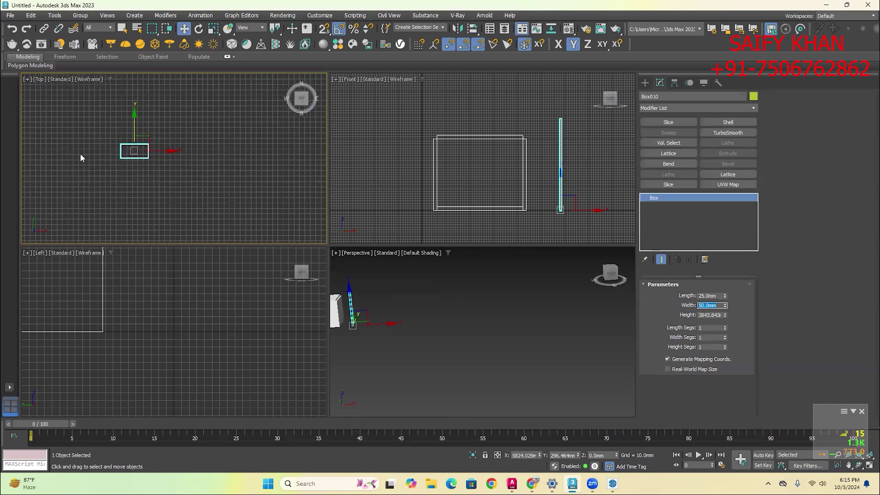
pyautogui.click(131, 174)
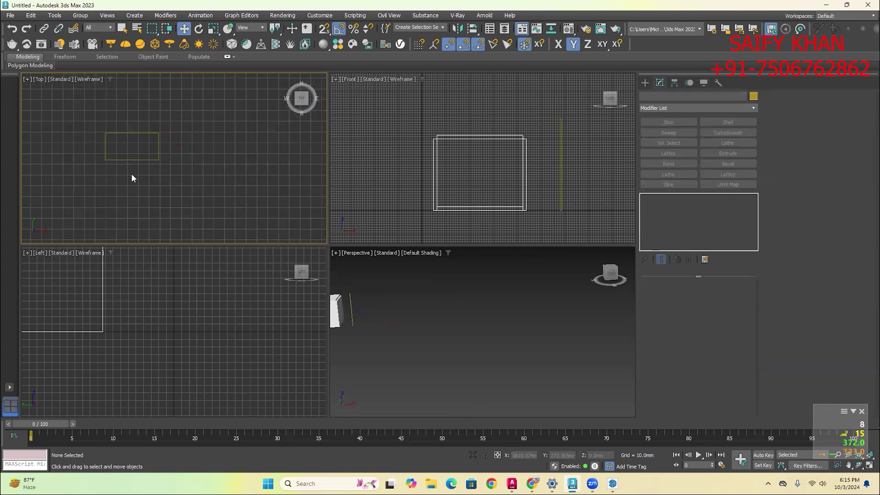
pyautogui.click(118, 161)
pyautogui.keyDown('shift'); pyautogui.moveTo(156, 151); pyautogui.dragTo(214, 151); pyautogui.keyUp('shift')
pyautogui.click(428, 277)
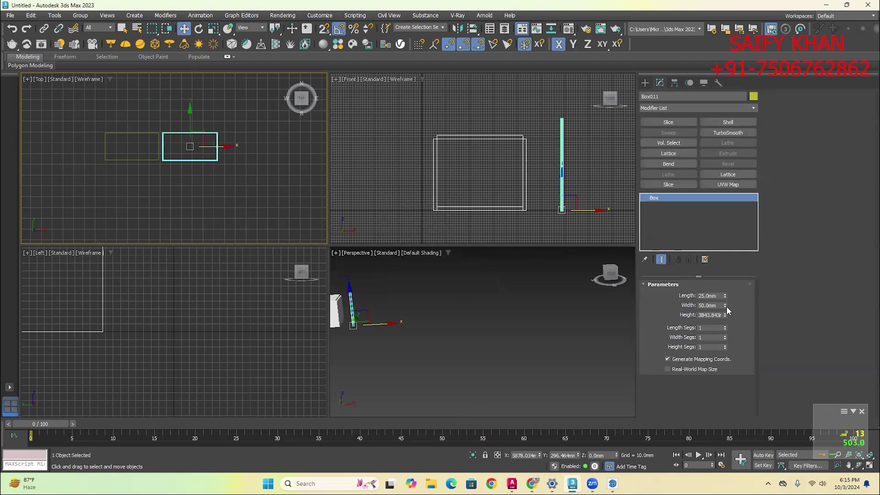
# Set the length of the copied thin box to 15 mm
pyautogui.moveTo(724, 306); pyautogui.dragTo(685, 294)
pyautogui.write('15')
pyautogui.press('Return')
pyautogui.click(160, 166)
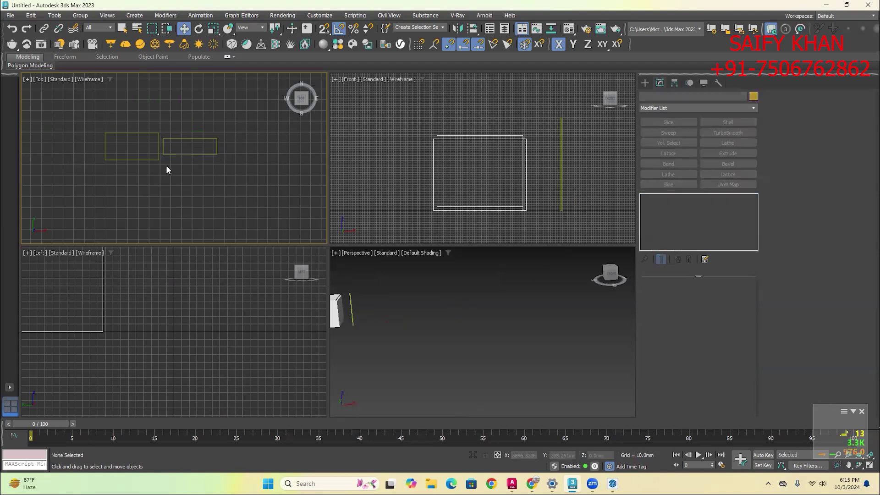
# Select both thin boxes in the top view and set their object colour to magenta
pyautogui.scroll(4, 171, 157)
pyautogui.click(166, 155)
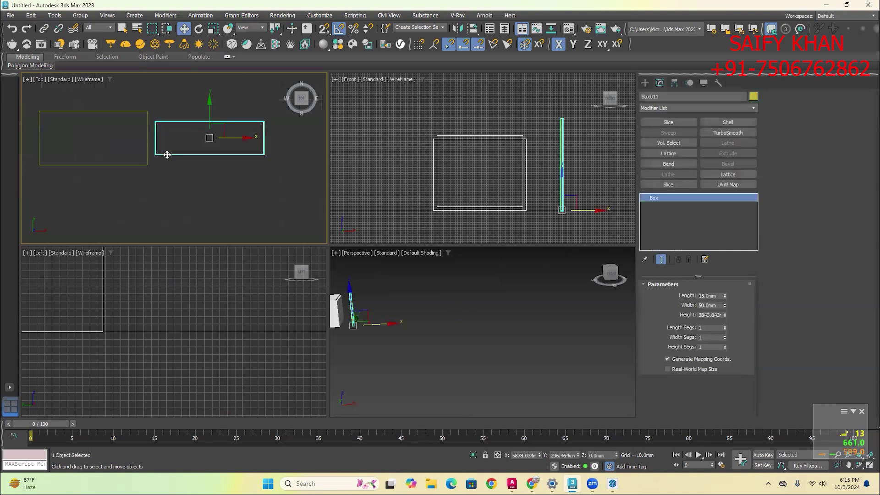
pyautogui.click(211, 192)
pyautogui.moveTo(211, 192); pyautogui.dragTo(133, 119)
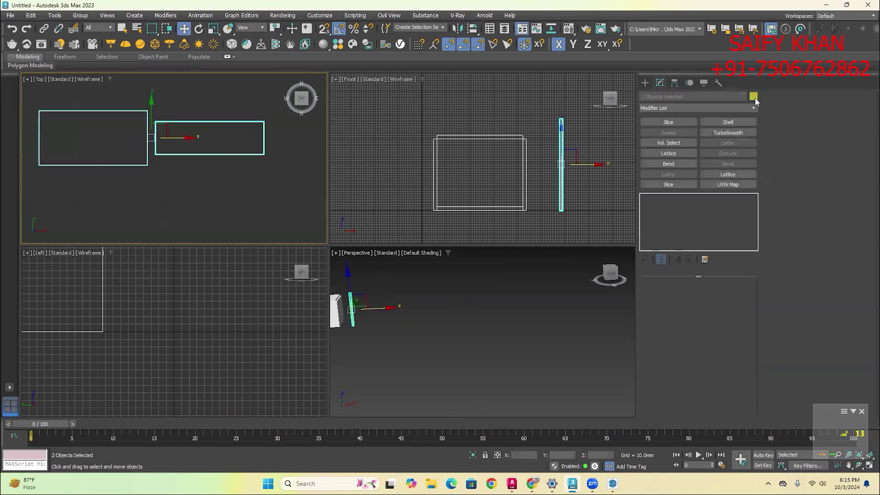
pyautogui.click(753, 96)
pyautogui.click(669, 310)
pyautogui.click(633, 372)
pyautogui.click(188, 183)
# Move the 15 mm box with vertex snap so its lower-left corner meets the 25 mm box's lower-right corner
pyautogui.moveTo(188, 183); pyautogui.dragTo(204, 183, button='middle')
pyautogui.click(241, 162)
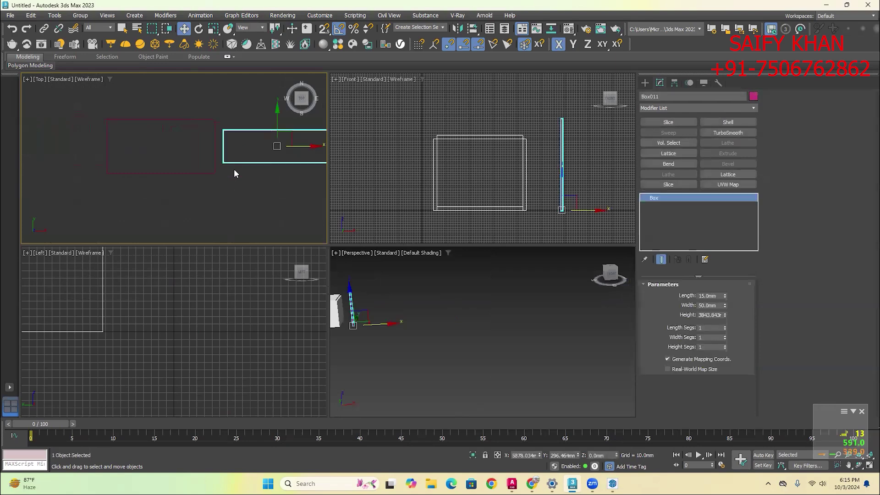
pyautogui.press('F8')
pyautogui.press('s')
pyautogui.moveTo(223, 163); pyautogui.dragTo(214, 173)
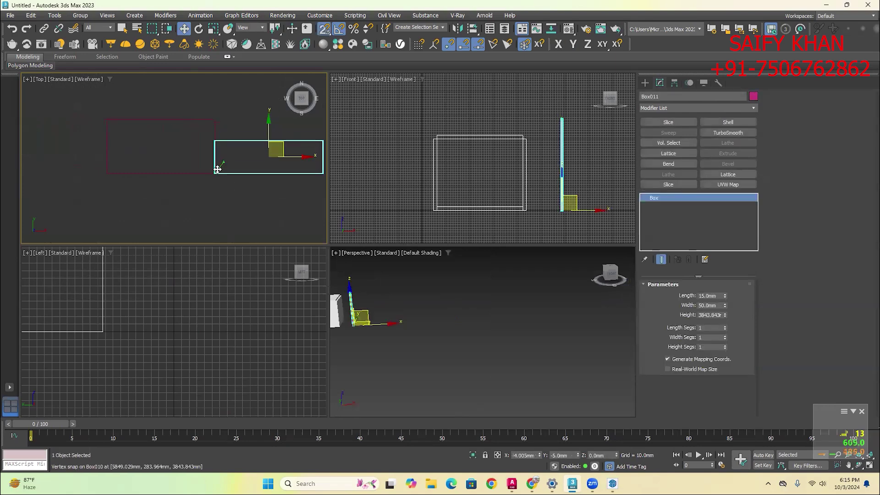
pyautogui.click(218, 192)
# Clone both thin boxes together as 20 copies along X, snapping the first copied pair against the end of the original pair
pyautogui.press('F5')
pyautogui.press('s')
pyautogui.click(262, 145)
pyautogui.moveTo(262, 144); pyautogui.dragTo(231, 205)
pyautogui.press('F8')
pyautogui.press('s')
pyautogui.click(224, 188)
pyautogui.moveTo(196, 145)
pyautogui.mouseDown()
pyautogui.moveTo(171, 171)
pyautogui.moveTo(129, 165)
pyautogui.moveTo(299, 158)
pyautogui.mouseUp()
pyautogui.press('F8')
pyautogui.press('s')
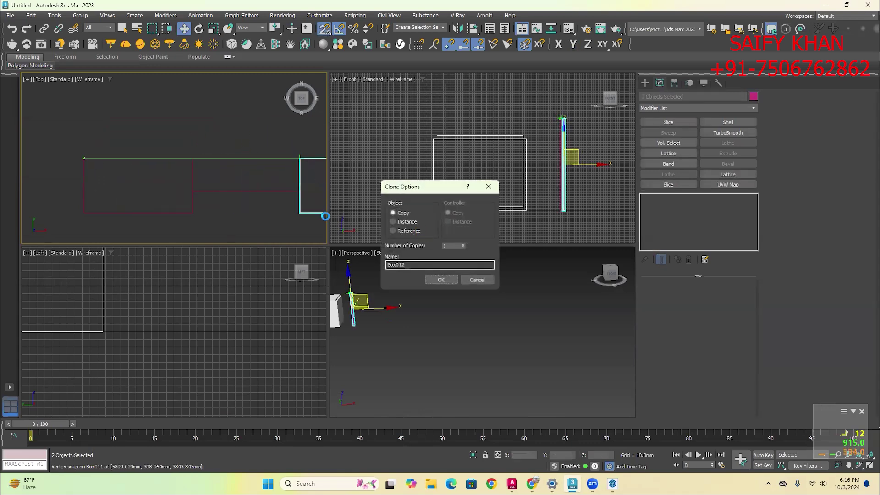
pyautogui.doubleClick(452, 246)
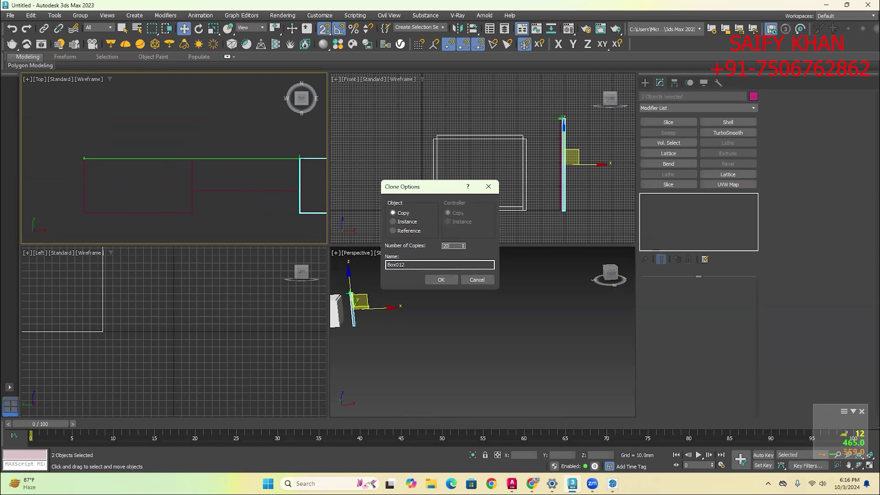
pyautogui.write('20')
pyautogui.click(439, 280)
# Maximize the perspective view and examine the panel of alternating thick and thin strips up close
pyautogui.click(430, 339)
pyautogui.scroll(5, 384, 304)
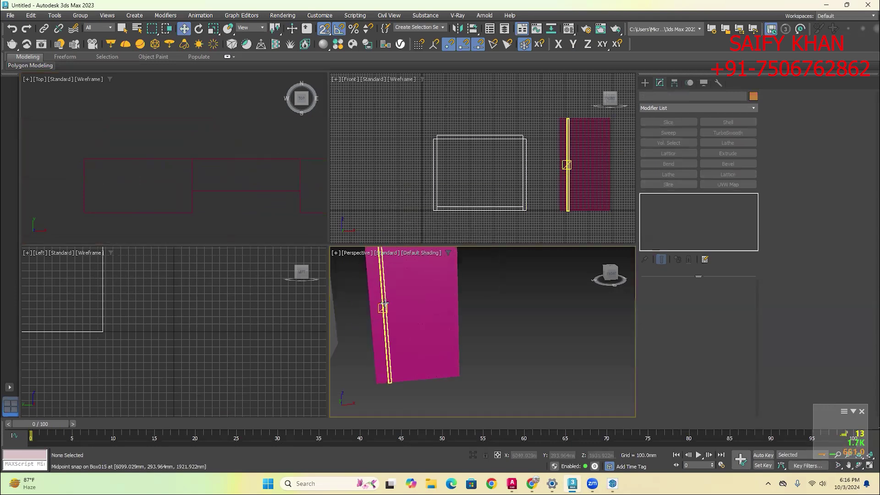
pyautogui.press('F6')
pyautogui.hotkey('alt', 'w')
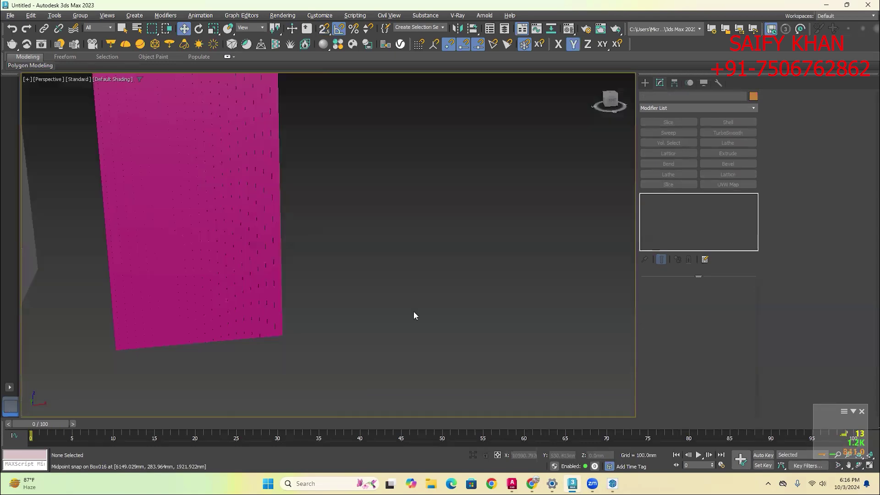
pyautogui.scroll(-2, 371, 315)
pyautogui.scroll(6, 383, 300)
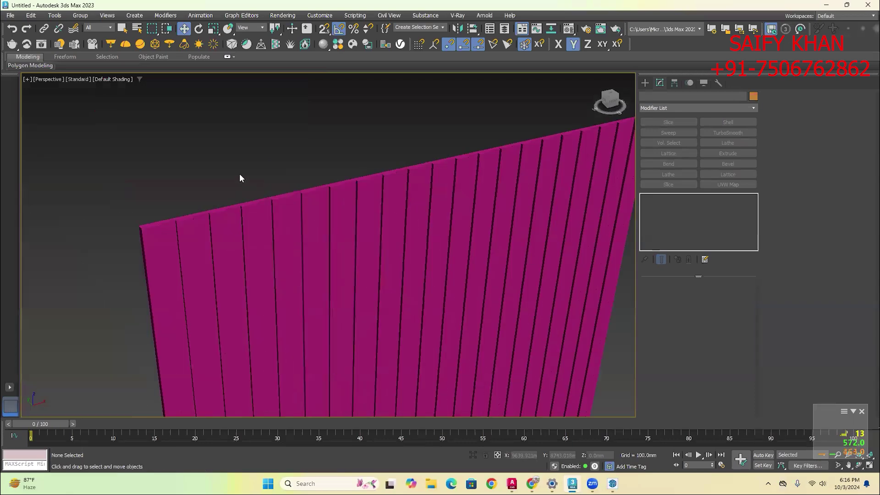
pyautogui.keyDown('alt'); pyautogui.moveTo(239, 174); pyautogui.dragTo(526, 331, button='middle'); pyautogui.keyUp('alt')
# Switch to SketchUp and bring the empty ground beside the pink boxes into view
pyautogui.click(612, 483)
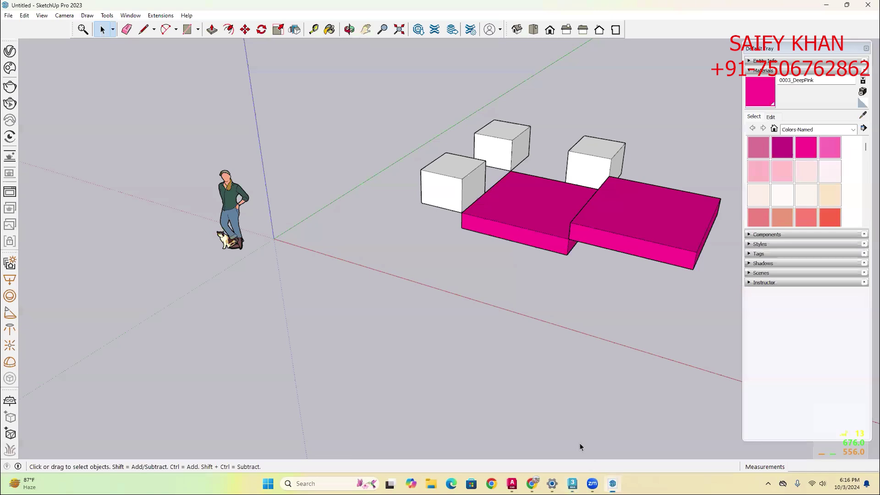
pyautogui.scroll(1, 614, 292)
pyautogui.scroll(-3, 92, 250)
pyautogui.scroll(1, 408, 296)
pyautogui.press('r')
pyautogui.click(408, 294)
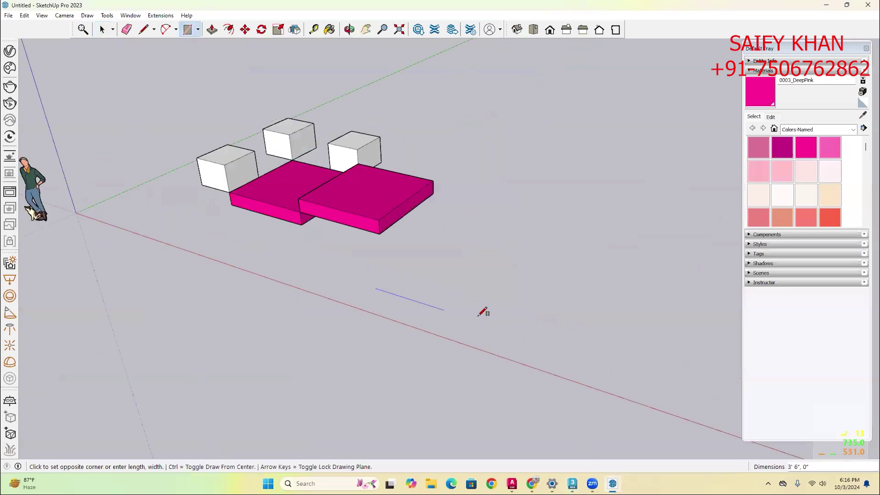
pyautogui.press('space')
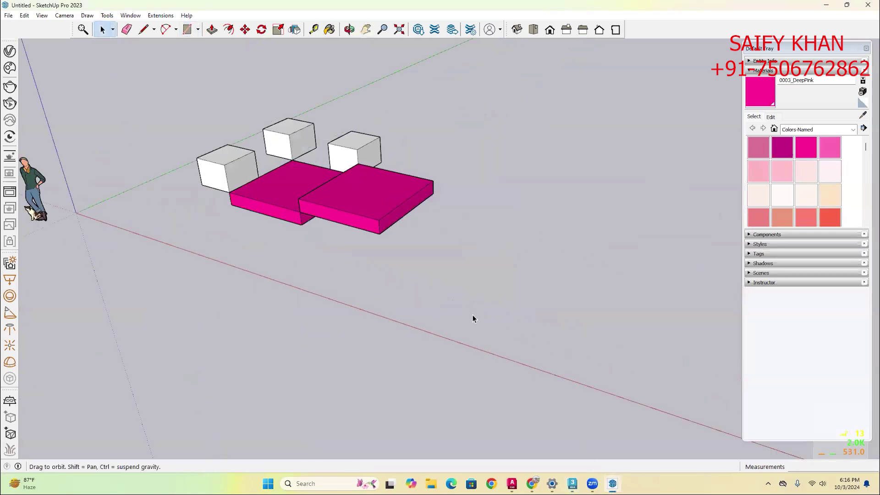
# Draw a long, narrow rectangle on the ground beside the pink boxes, parallel to the red axis
pyautogui.press('t')
pyautogui.scroll(3, 561, 281)
pyautogui.scroll(1, 561, 281)
pyautogui.press('r')
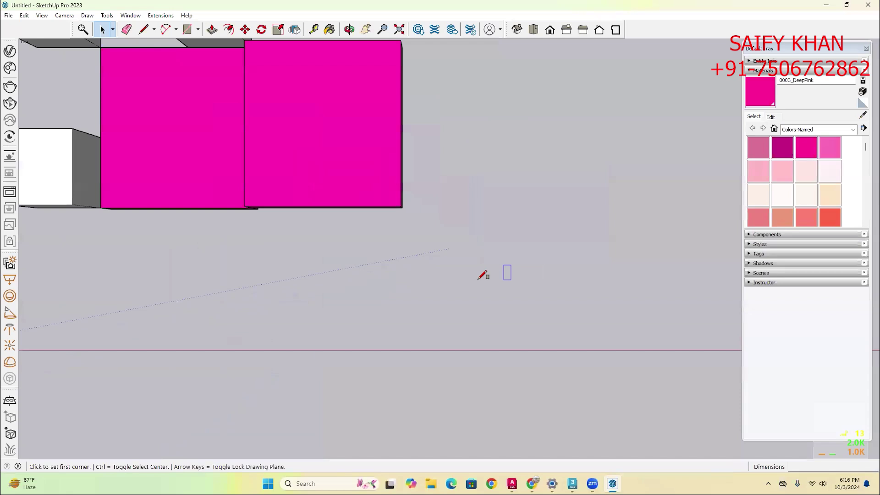
pyautogui.click(478, 280)
pyautogui.click(660, 283)
# Push/Pull the long, narrow rectangle upward into a tall, thin wall
pyautogui.moveTo(660, 282); pyautogui.dragTo(636, 141, button='middle')
pyautogui.press('p')
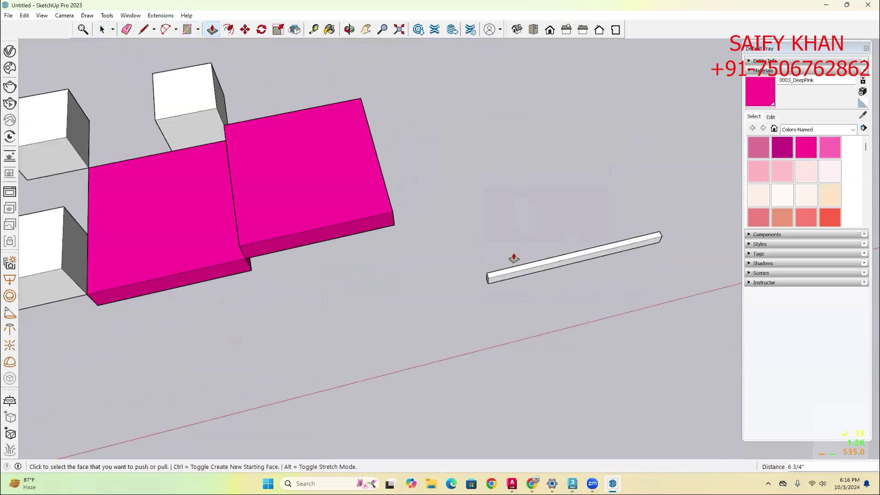
pyautogui.click(518, 270)
pyautogui.click(509, 158)
pyautogui.press('space')
# Copy the vertical end edge of the wall's front face about 1 13/16" inward along the face
pyautogui.scroll(1, 494, 178)
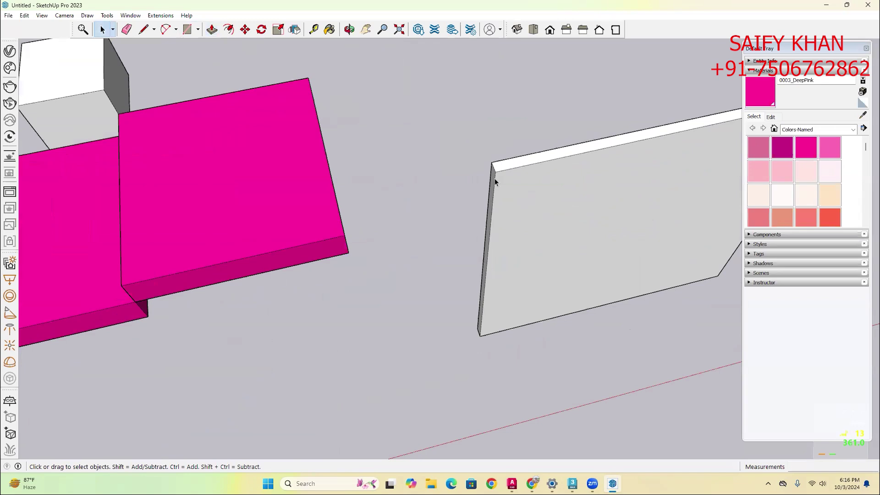
pyautogui.click(495, 177)
pyautogui.scroll(1, 496, 178)
pyautogui.press('m')
pyautogui.click(496, 172)
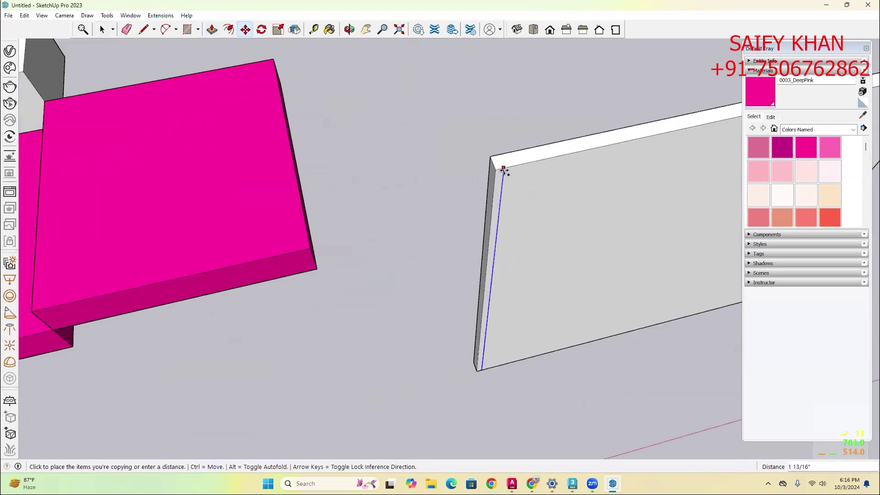
pyautogui.press('ctrl')
pyautogui.click(504, 169)
pyautogui.press('space')
# Copy the new vertical line a short distance further along the wall to outline a second narrow strip
pyautogui.scroll(1, 505, 177)
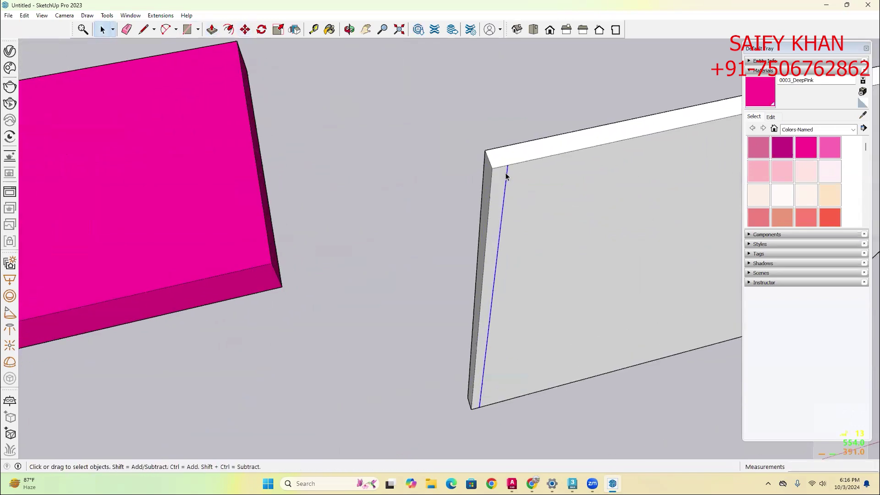
pyautogui.scroll(1, 507, 166)
pyautogui.press('m')
pyautogui.click(507, 164)
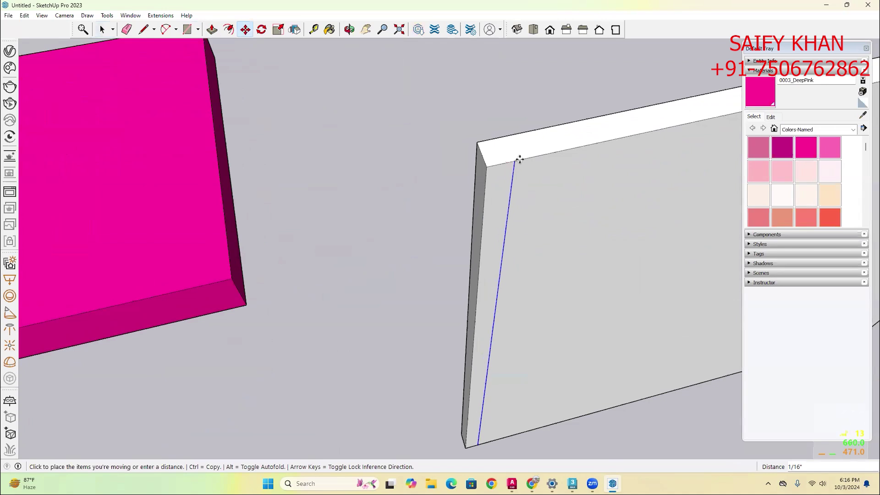
pyautogui.press('ctrl')
pyautogui.click(526, 159)
pyautogui.press('space')
# Copy the two narrow strips side by side along the wall face and repeat the copy 20 times with *20
pyautogui.click(515, 175)
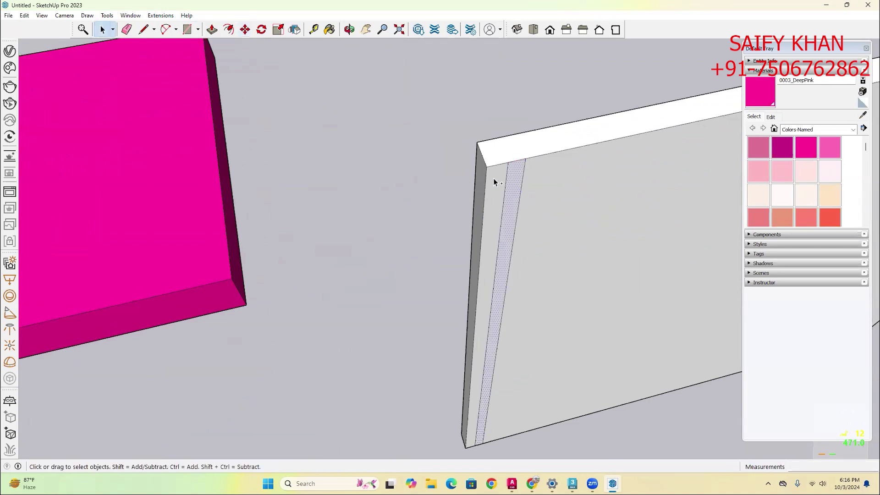
pyautogui.keyDown('shift'); pyautogui.click(493, 178); pyautogui.keyUp('shift')
pyautogui.press('m')
pyautogui.click(484, 169)
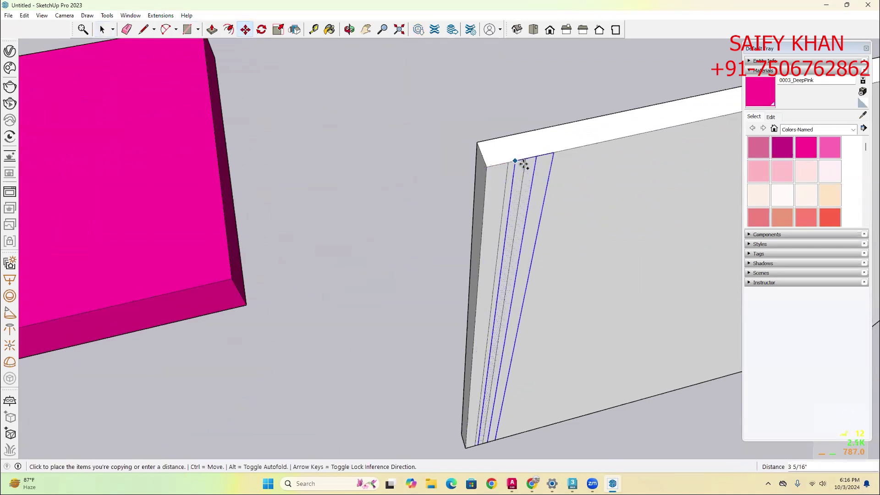
pyautogui.click(524, 162)
pyautogui.write('*20')
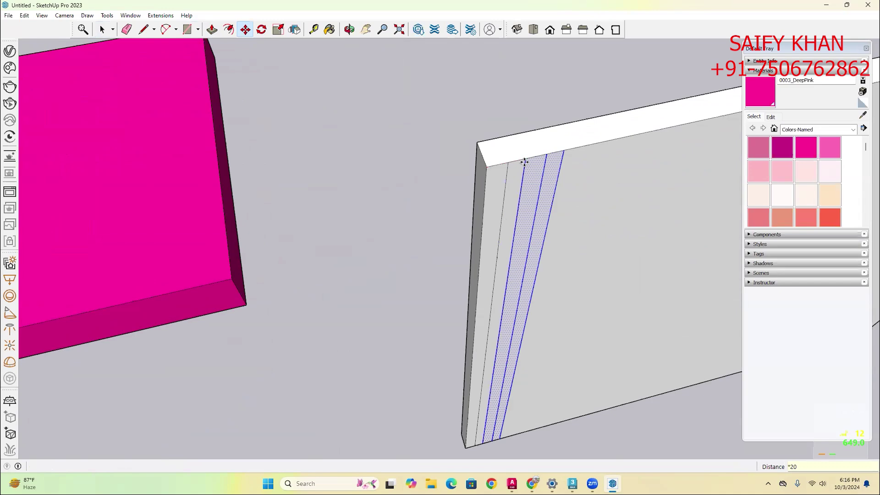
pyautogui.press('Return')
pyautogui.press('space')
# Push/Pull three alternate strips outward by the same distance, starting with the second strip from the wall's end
pyautogui.scroll(-4, 326, 223)
pyautogui.scroll(5, 347, 212)
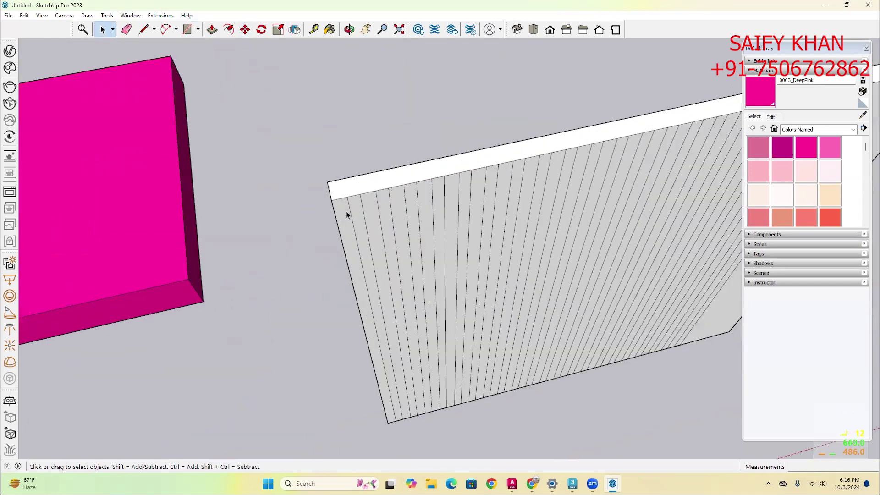
pyautogui.press('p')
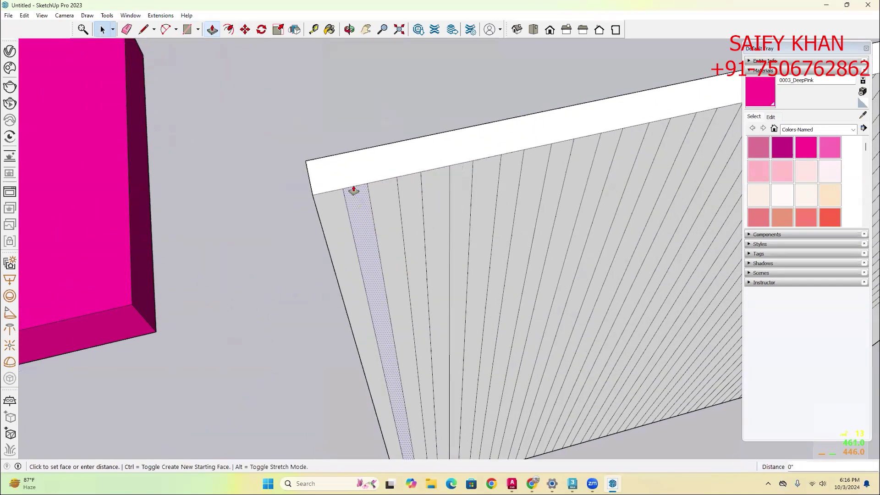
pyautogui.moveTo(353, 191); pyautogui.dragTo(419, 192)
pyautogui.press('space')
pyautogui.press('p')
pyautogui.doubleClick(409, 193)
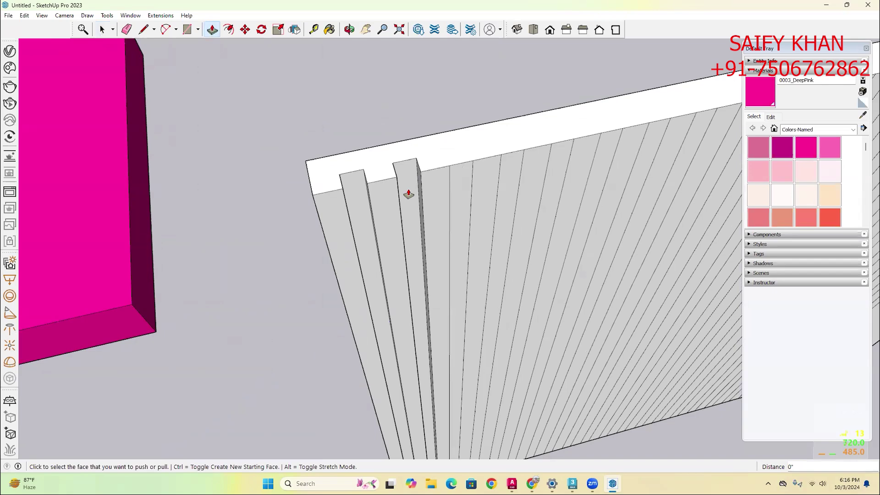
pyautogui.doubleClick(457, 187)
# Draw a small, narrow rectangle on the ground in front of the striped wall
pyautogui.scroll(-3, 438, 232)
pyautogui.moveTo(438, 232)
pyautogui.mouseDown(button='middle')
pyautogui.moveTo(412, 309)
pyautogui.moveTo(375, 301)
pyautogui.mouseUp(button='middle')
pyautogui.press('r')
pyautogui.click(370, 302)
pyautogui.click(435, 296)
pyautogui.press('space')
# Draw a smaller rectangle inside the narrow one from its upper-right corner, covering just over half its length
pyautogui.scroll(4, 411, 302)
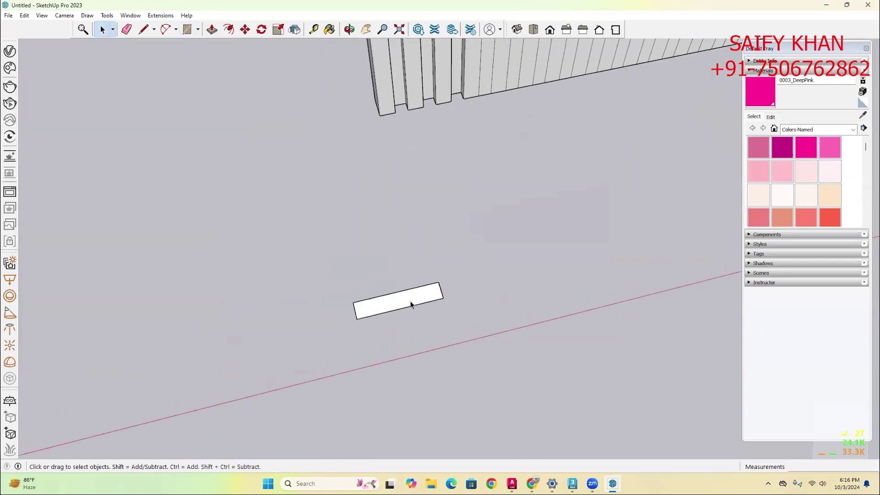
pyautogui.press('p')
pyautogui.press('space')
pyautogui.scroll(3, 462, 296)
pyautogui.scroll(2, 463, 299)
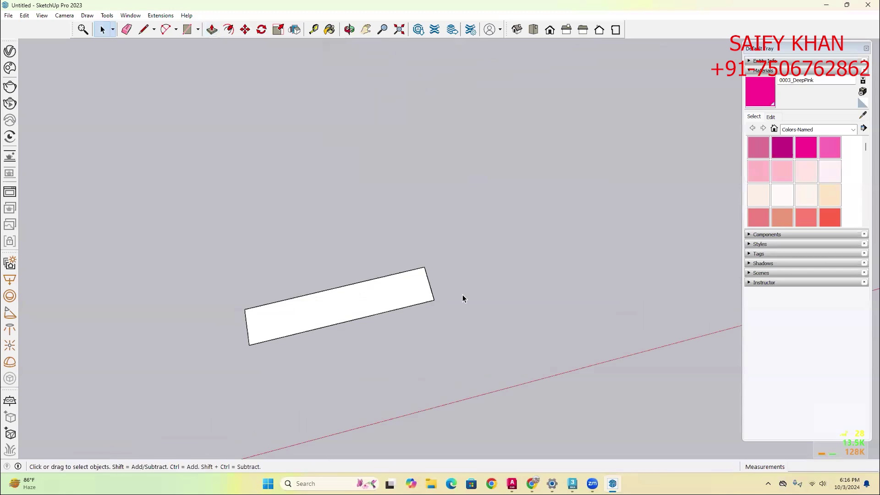
pyautogui.press('r')
pyautogui.click(425, 267)
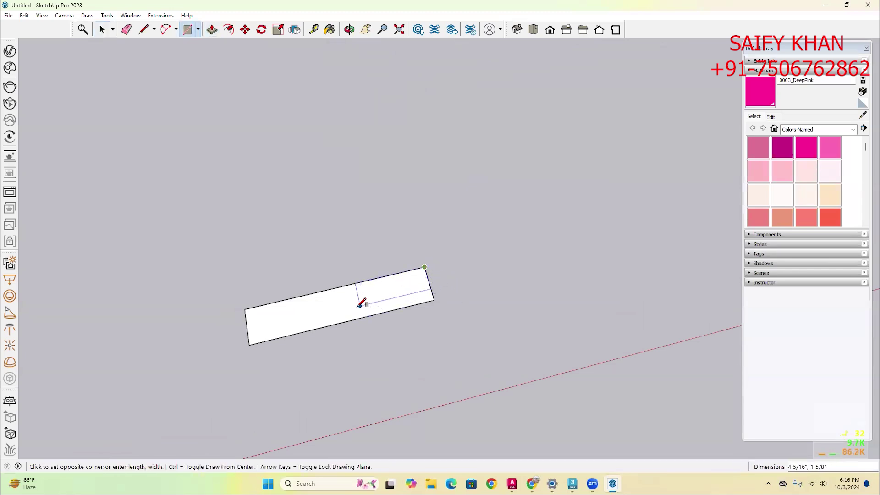
pyautogui.click(352, 311)
pyautogui.press('space')
# Extend the inner rectangle's short side to the outer long edge and erase the surplus edges, leaving a stepped profile
pyautogui.scroll(2, 399, 316)
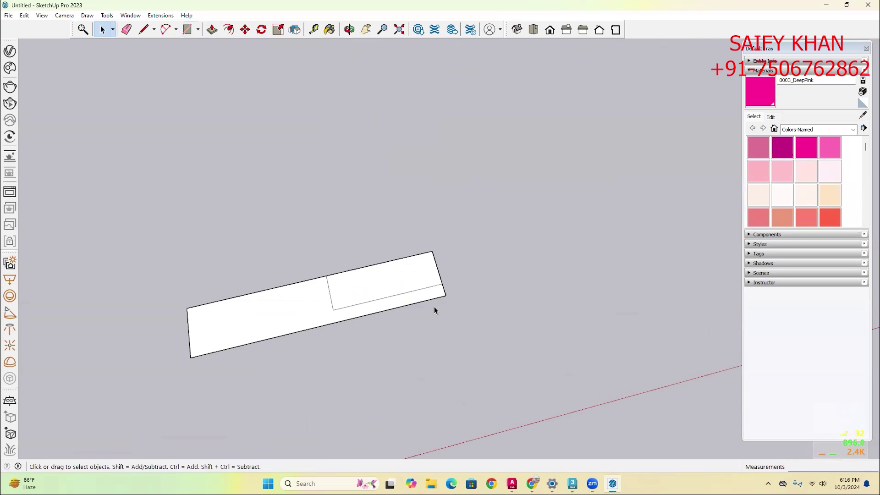
pyautogui.press('l')
pyautogui.click(333, 311)
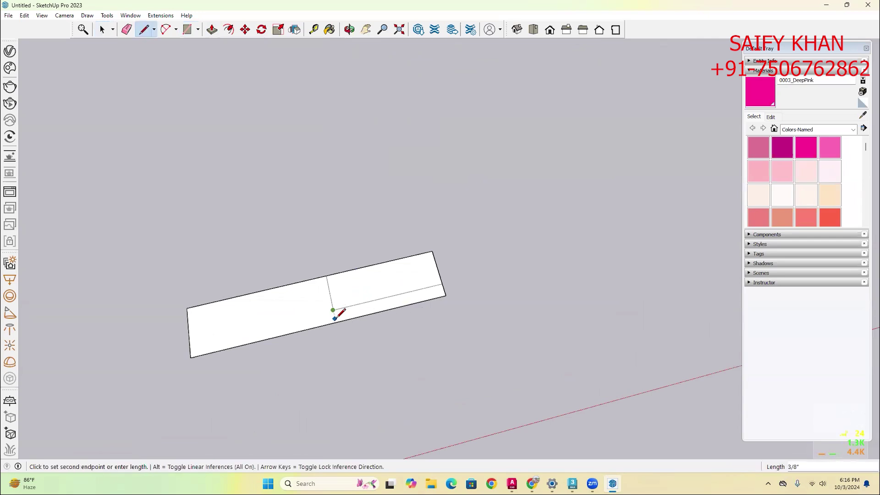
pyautogui.click(335, 322)
pyautogui.press('space')
pyautogui.press('e')
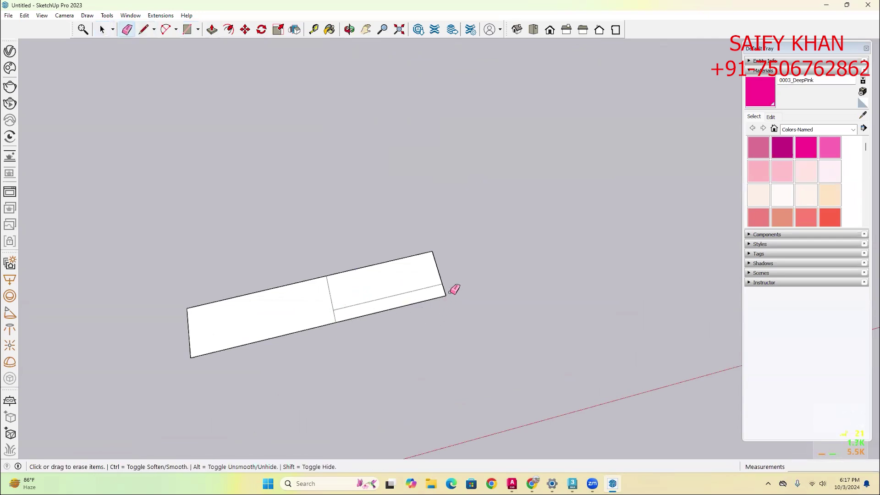
pyautogui.click(443, 292)
pyautogui.click(329, 292)
pyautogui.press('space')
# Push/Pull the stepped profile upward into a tall strip
pyautogui.scroll(-1, 323, 301)
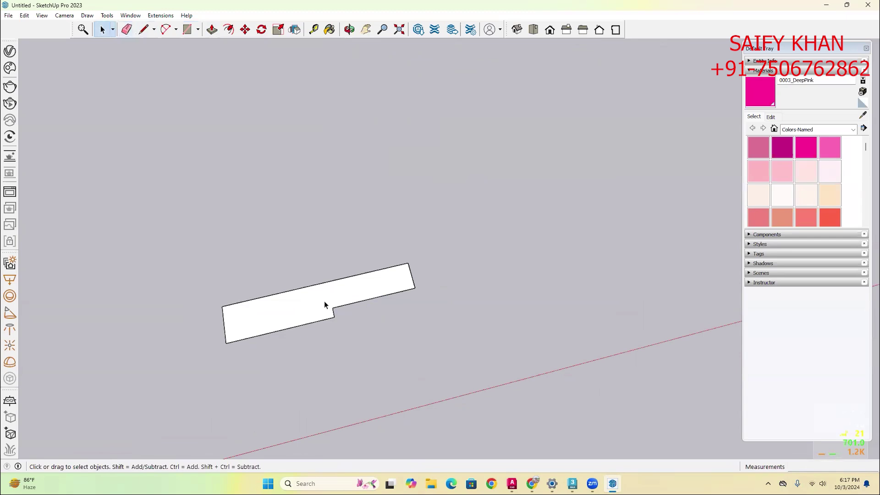
pyautogui.click(324, 301)
pyautogui.press('p')
pyautogui.scroll(-1, 361, 310)
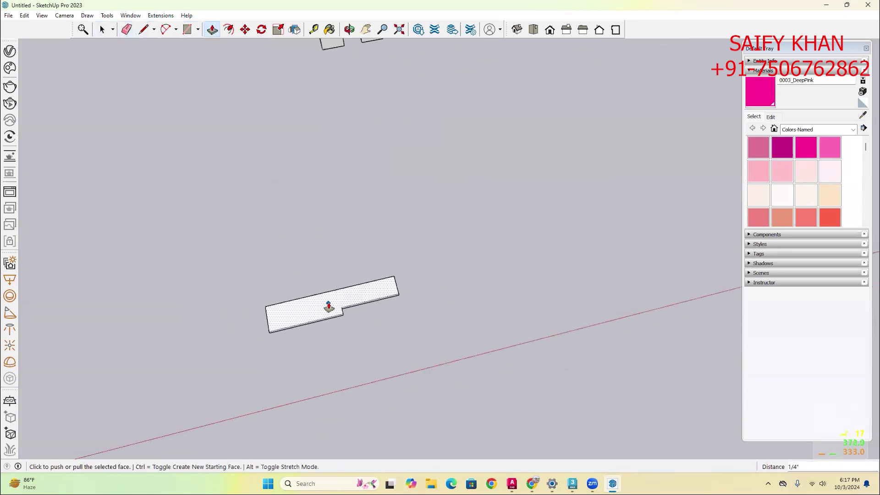
pyautogui.doubleClick(328, 306)
pyautogui.press('space')
# Select all the geometry of the stepped strip and group it
pyautogui.click(273, 133)
pyautogui.scroll(-3, 306, 246)
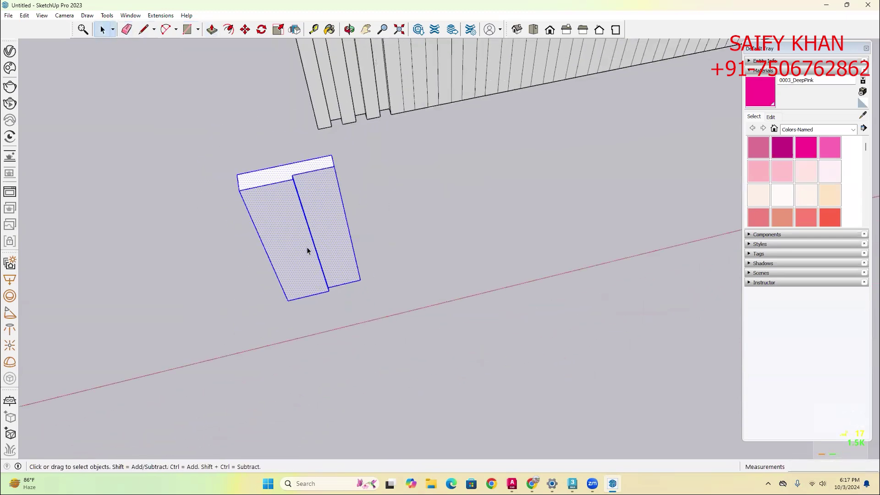
pyautogui.hotkey('ctrl', 'g')
pyautogui.scroll(2, 270, 191)
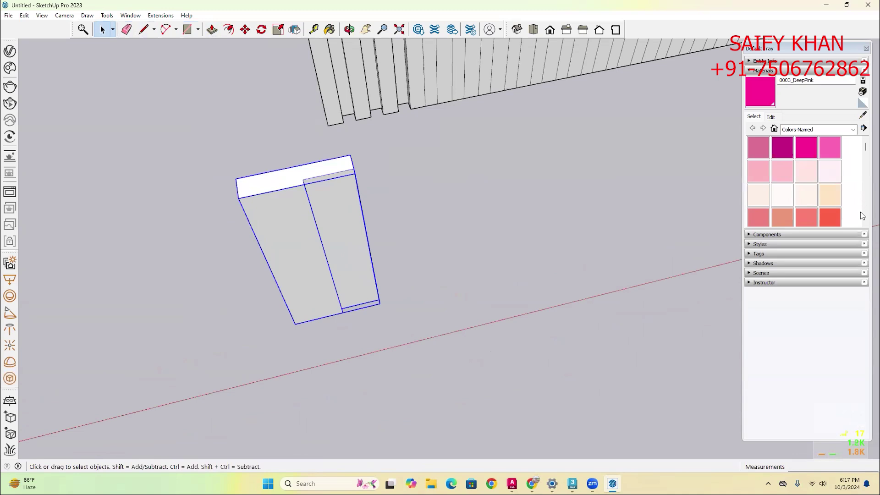
# Paint the grouped stepped strip with Wood Veneer 02 from the Wood material collection
pyautogui.click(816, 130)
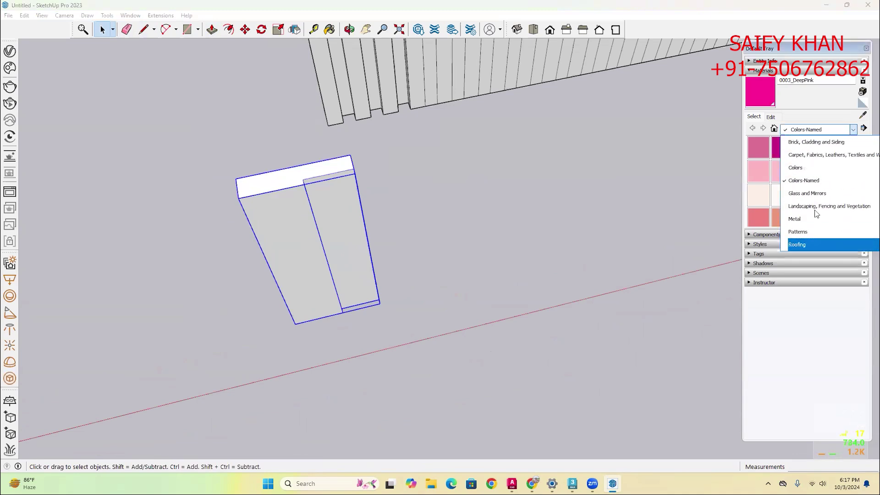
pyautogui.scroll(3, 816, 213)
pyautogui.scroll(-3, 817, 214)
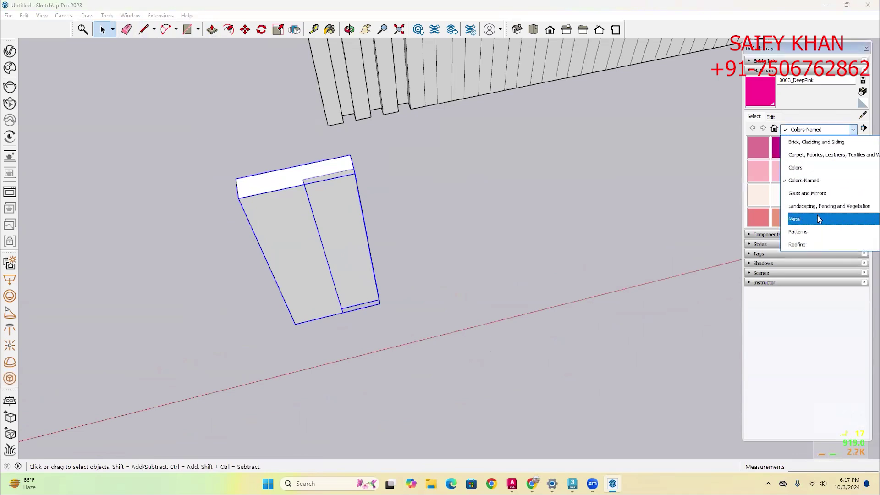
pyautogui.scroll(-6, 818, 219)
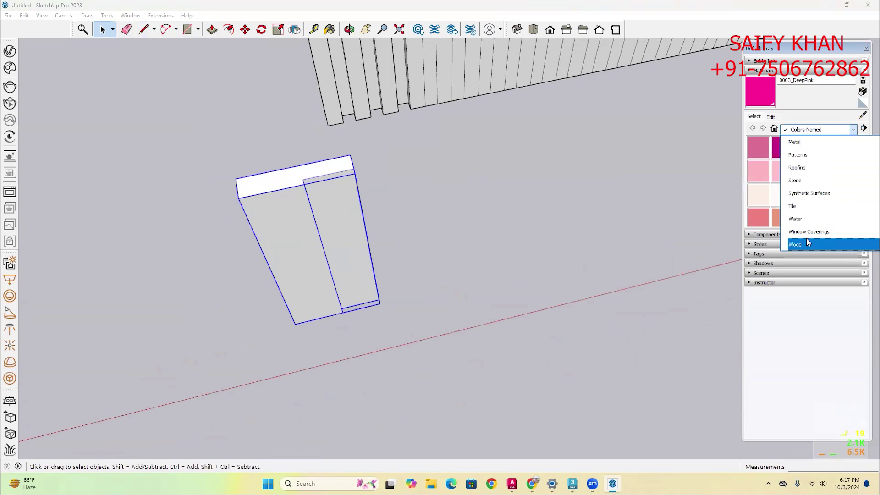
pyautogui.click(807, 243)
pyautogui.click(781, 195)
pyautogui.click(341, 195)
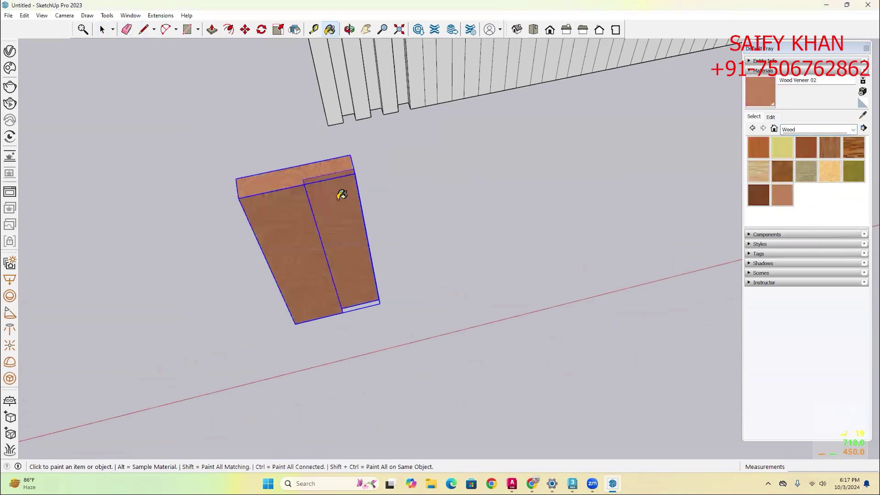
# Open the strip group and Push/Pull its top face upward to make the strip taller, and close the group
pyautogui.press('space')
pyautogui.doubleClick(274, 181)
pyautogui.scroll(-3, 270, 186)
pyautogui.press('p')
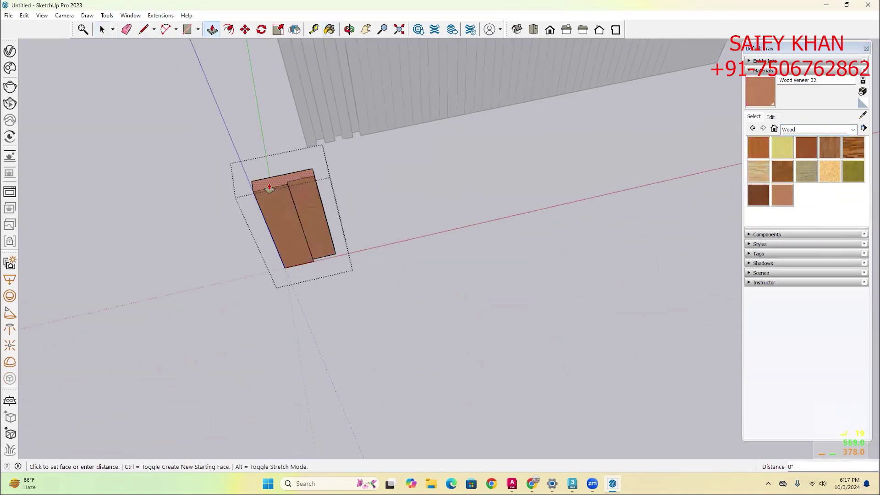
pyautogui.click(210, 68)
pyautogui.press('space')
pyautogui.press('Escape')
# Copy the veneer strip edge to edge from its outer top corner and array the copy x20 into a long panel
pyautogui.scroll(-2, 284, 196)
pyautogui.click(269, 158)
pyautogui.moveTo(269, 158); pyautogui.dragTo(256, 199, button='middle')
pyautogui.press('m')
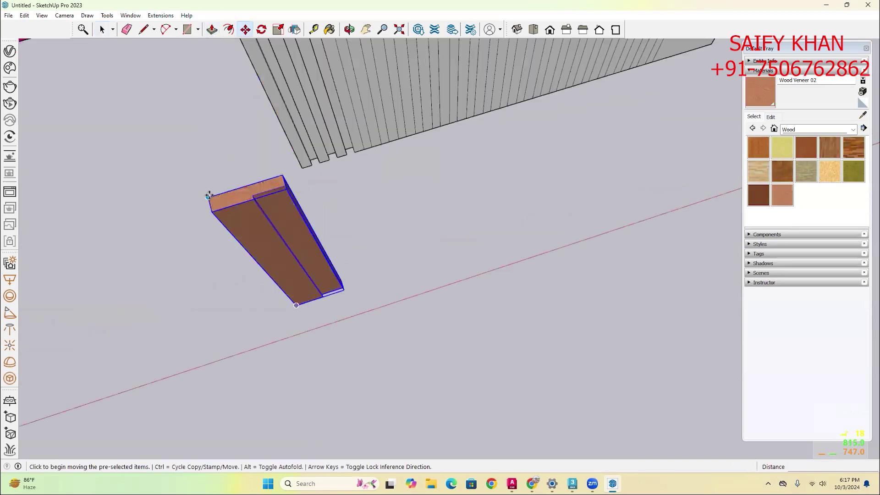
pyautogui.press('ctrl')
pyautogui.click(208, 195)
pyautogui.click(281, 175)
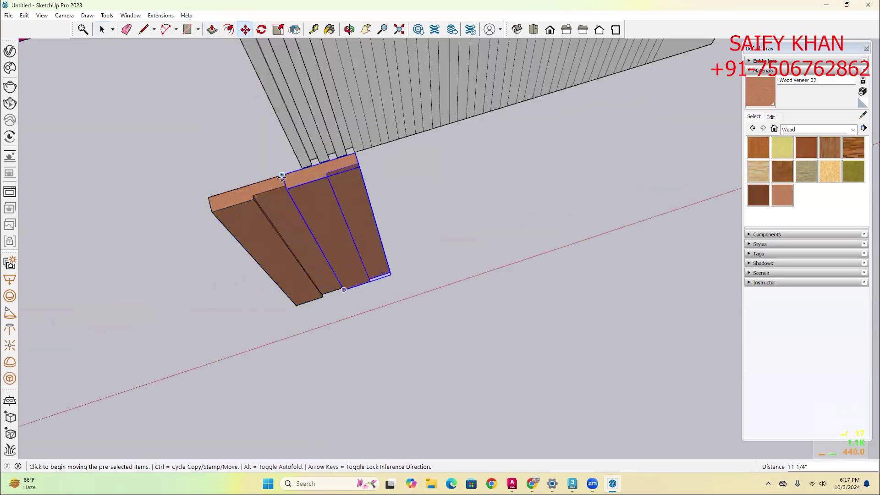
pyautogui.write('x20')
pyautogui.press('Return')
pyautogui.press('space')
pyautogui.click(412, 352)
pyautogui.scroll(-1, 412, 351)
pyautogui.moveTo(413, 351); pyautogui.dragTo(554, 119, button='middle')
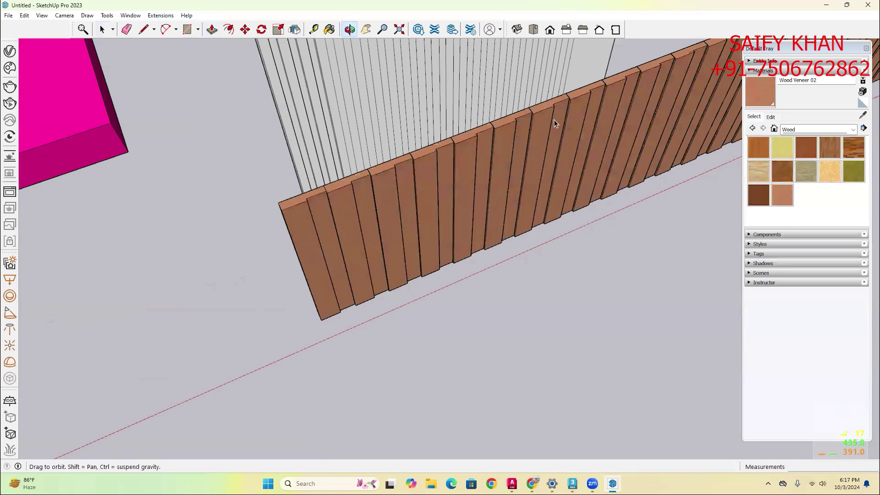
pyautogui.scroll(-3, 438, 348)
pyautogui.scroll(1, 438, 347)
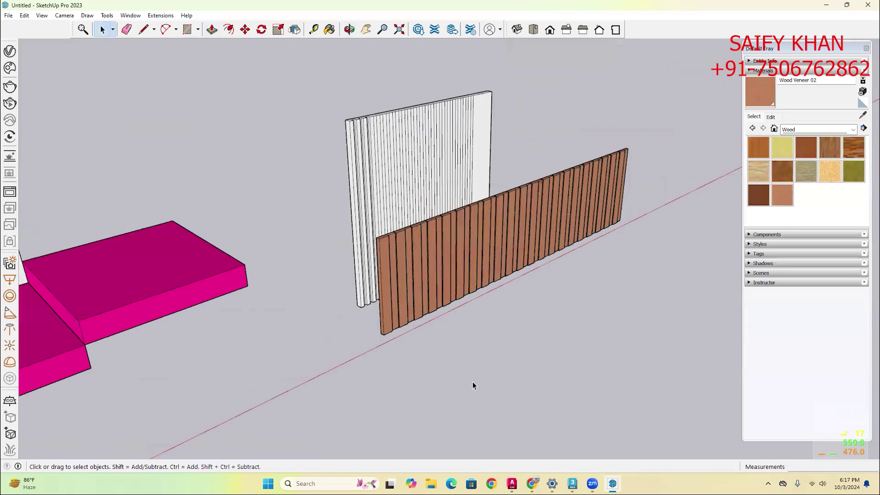
# Switch to 3ds Max to view the whole magenta strip panel for comparison, and return to SketchUp
pyautogui.moveTo(572, 483)
pyautogui.click(570, 445)
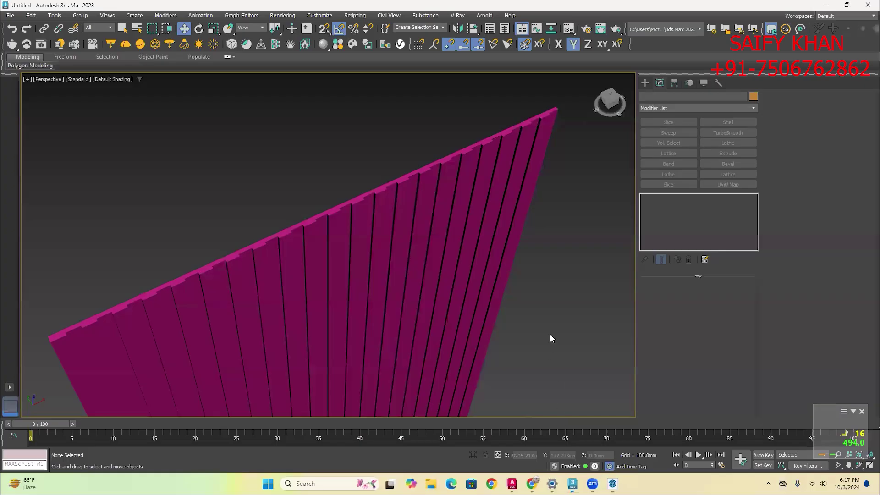
pyautogui.scroll(-3, 559, 337)
pyautogui.scroll(1, 517, 272)
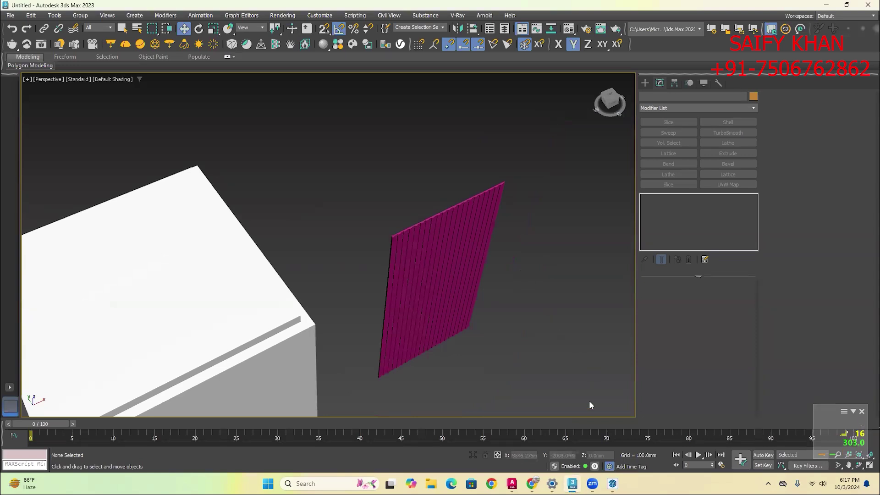
pyautogui.moveTo(612, 483)
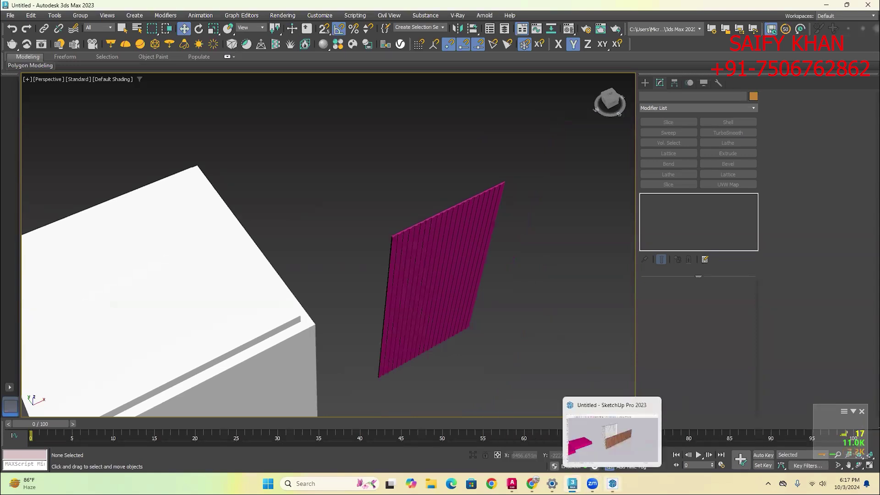
pyautogui.click(612, 436)
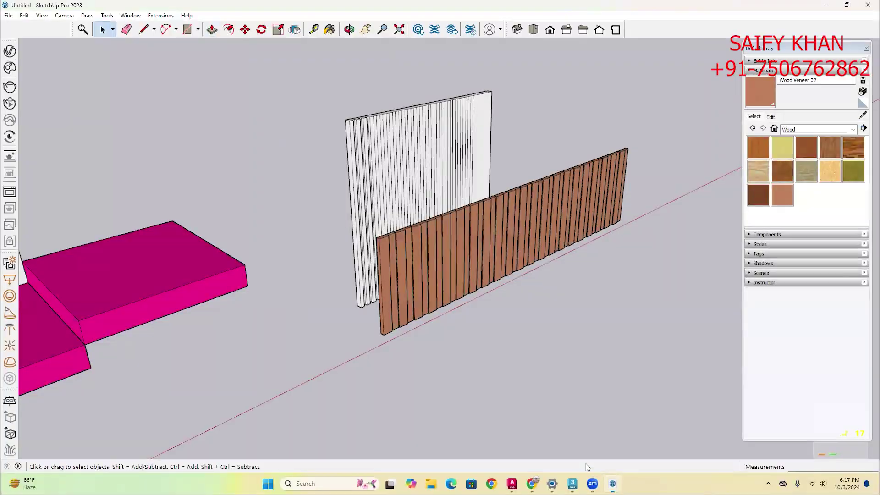
# Copy the first strip of the wood panel to a free spot in front of the panel
pyautogui.scroll(5, 361, 243)
pyautogui.scroll(-4, 361, 243)
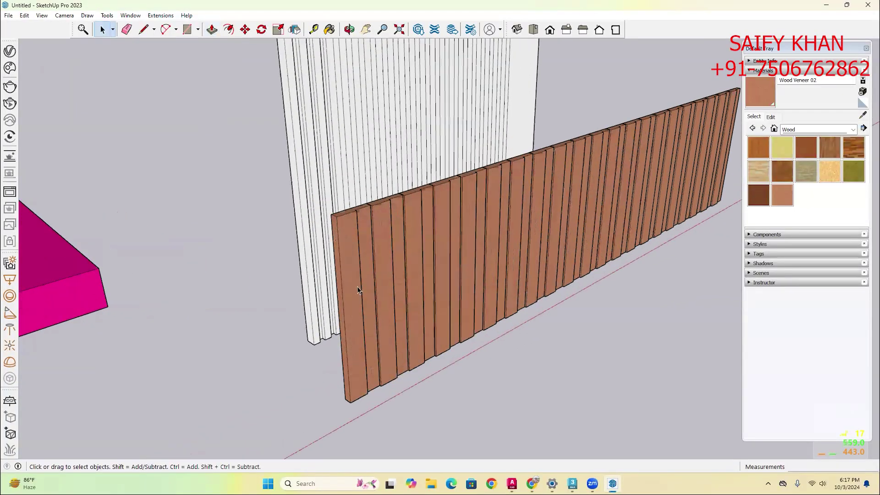
pyautogui.click(361, 351)
pyautogui.scroll(-1, 382, 395)
pyautogui.press('m')
pyautogui.press('ctrl')
pyautogui.click(383, 398)
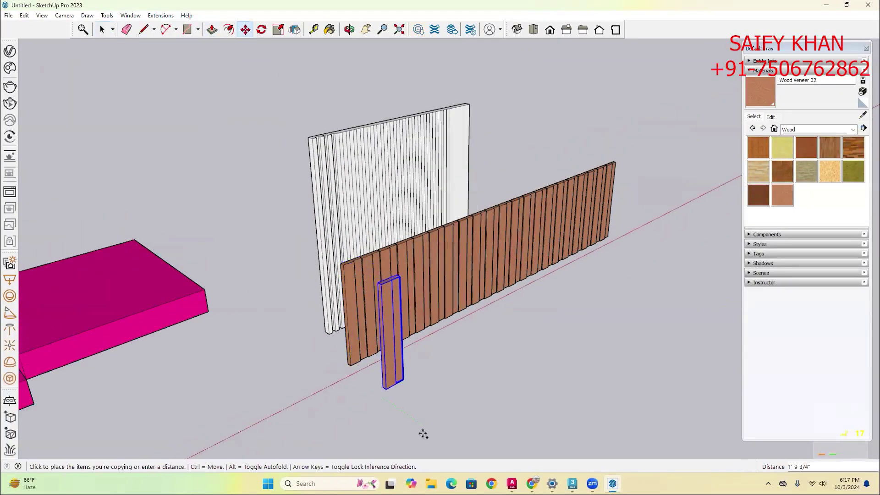
pyautogui.click(423, 435)
pyautogui.press('space')
# Explode the copied strip group and turn its geometry into a component with the default settings
pyautogui.scroll(4, 395, 294)
pyautogui.rightClick(383, 295)
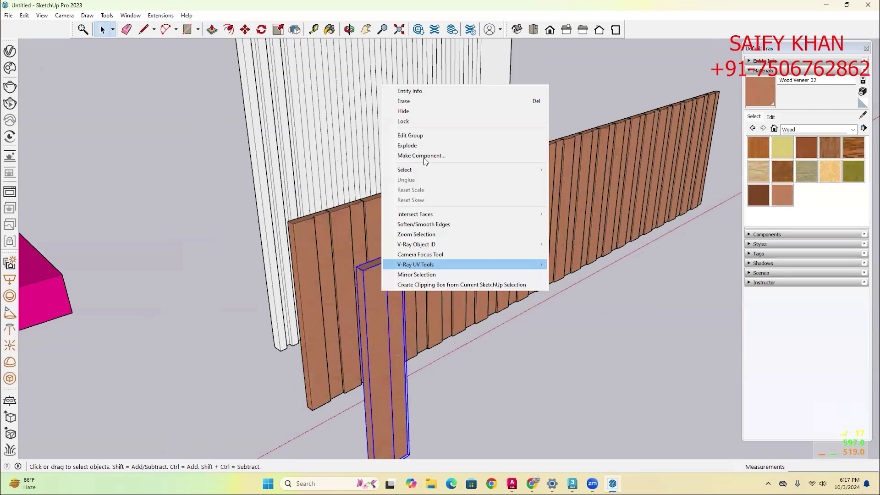
pyautogui.click(420, 146)
pyautogui.rightClick(387, 284)
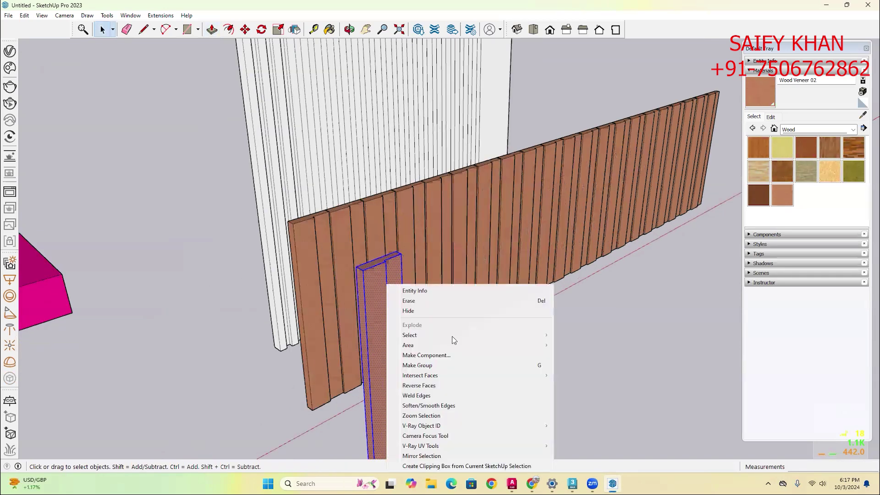
pyautogui.click(433, 356)
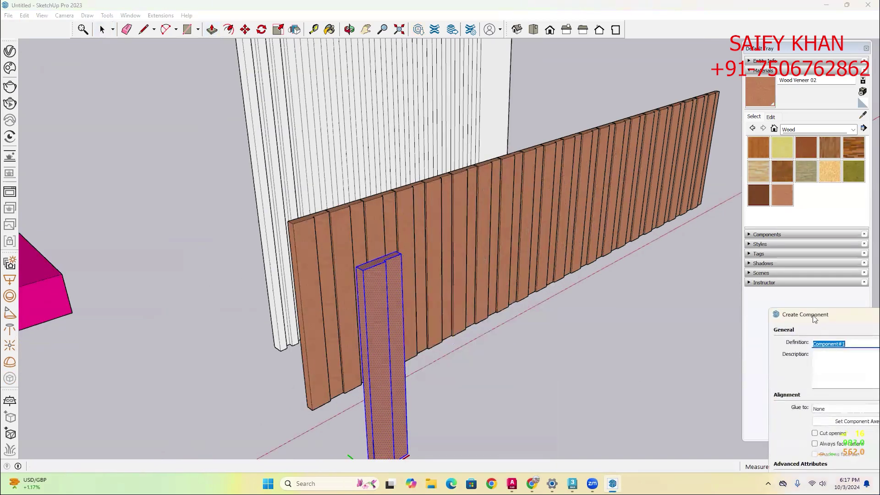
pyautogui.moveTo(826, 316); pyautogui.dragTo(658, 200)
pyautogui.click(684, 428)
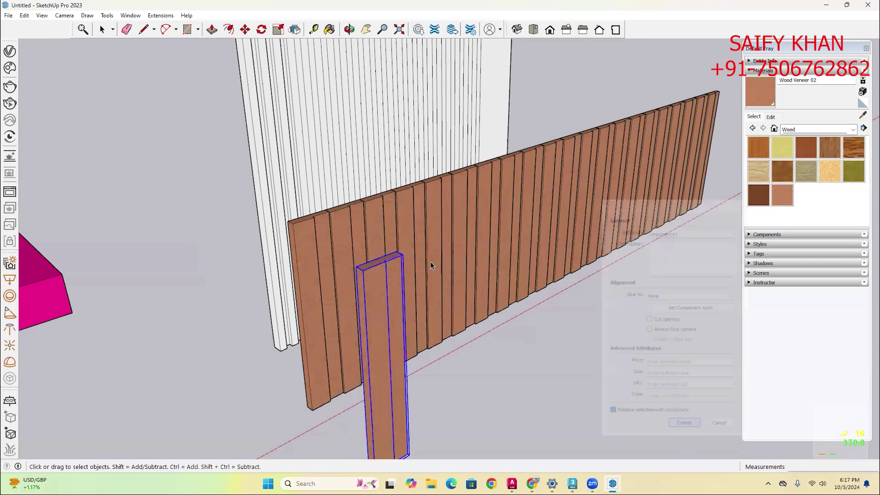
# Copy the strip component edge to edge beside itself and array the copy 50 times
pyautogui.scroll(3, 390, 279)
pyautogui.press('m')
pyautogui.press('ctrl')
pyautogui.click(349, 270)
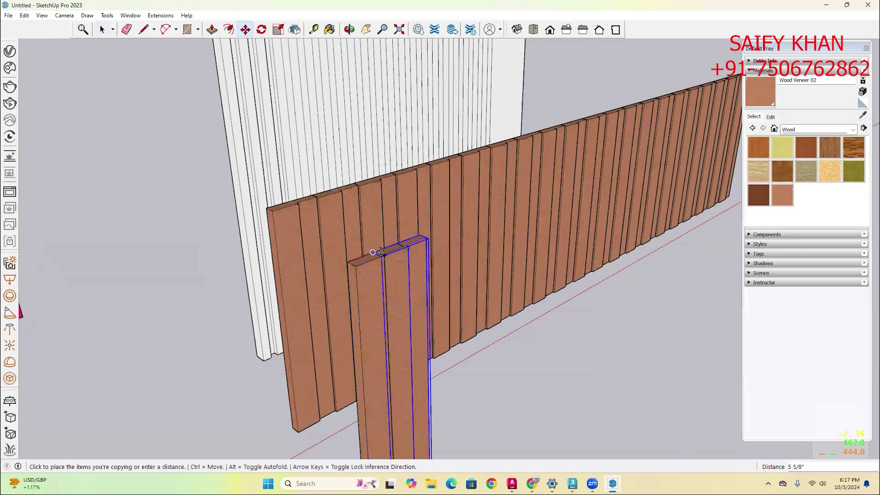
pyautogui.click(394, 244)
pyautogui.write('*')
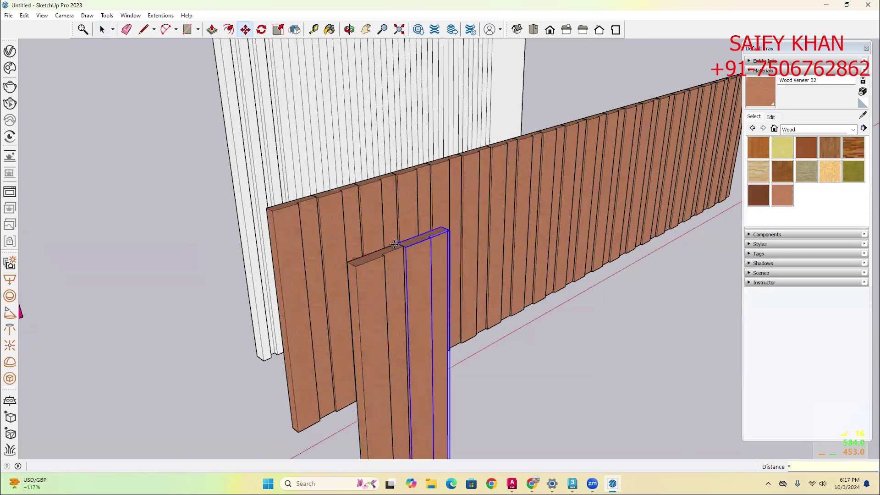
pyautogui.write('50')
pyautogui.press('Return')
pyautogui.press('space')
# Open the strip component for editing and paint its recessed front face with Wood Veneer 01
pyautogui.doubleClick(398, 284)
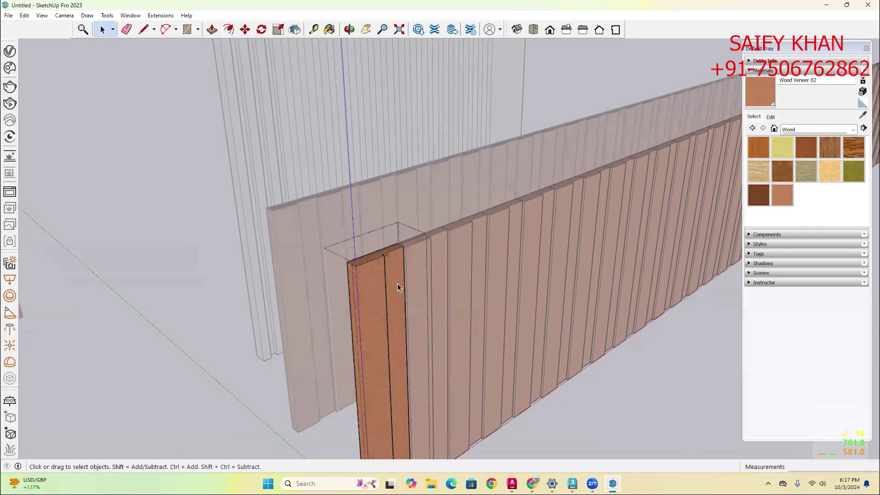
pyautogui.scroll(2, 372, 274)
pyautogui.click(444, 271)
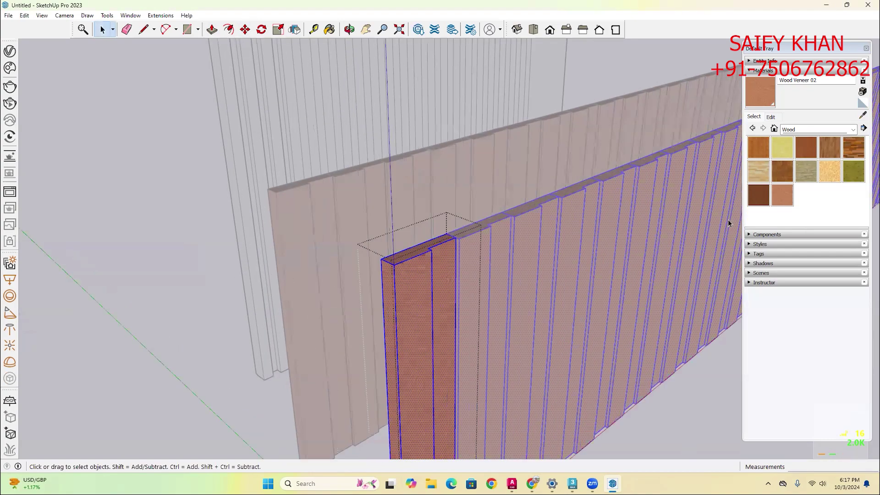
pyautogui.click(758, 194)
pyautogui.click(443, 271)
pyautogui.moveTo(442, 271); pyautogui.dragTo(490, 324, button='middle')
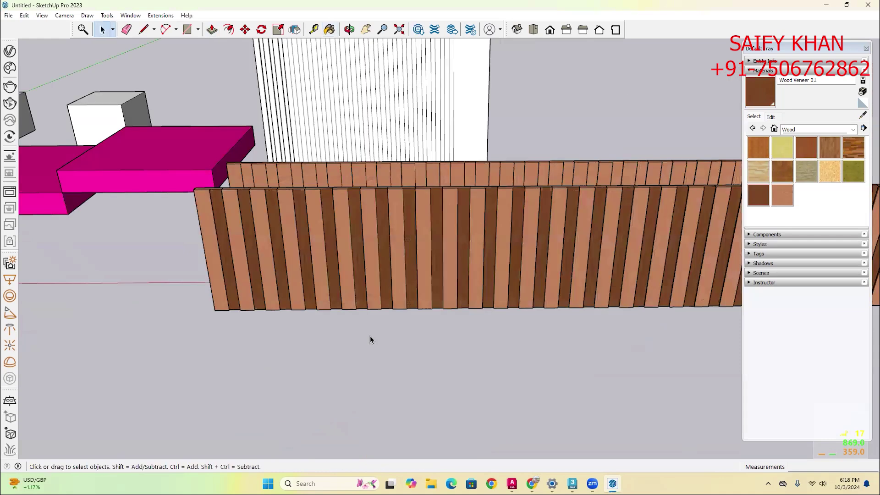
pyautogui.scroll(-3, 360, 330)
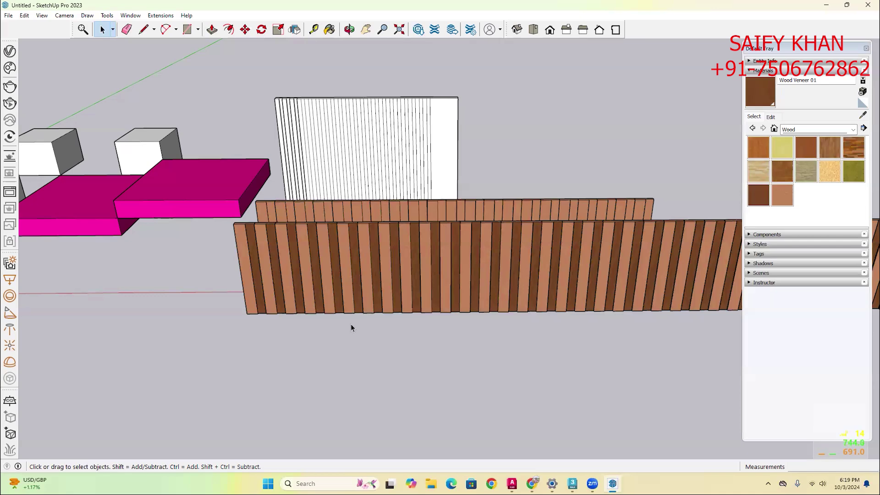
pyautogui.scroll(-3, 417, 298)
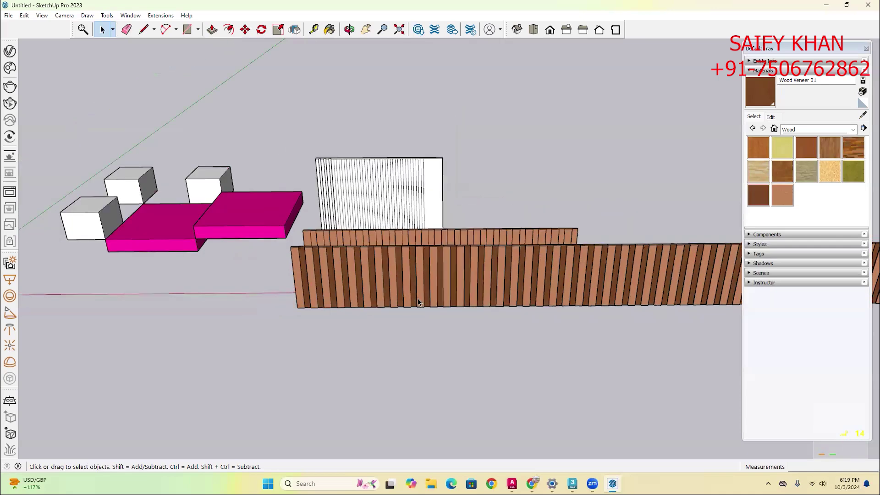
pyautogui.scroll(2, 478, 265)
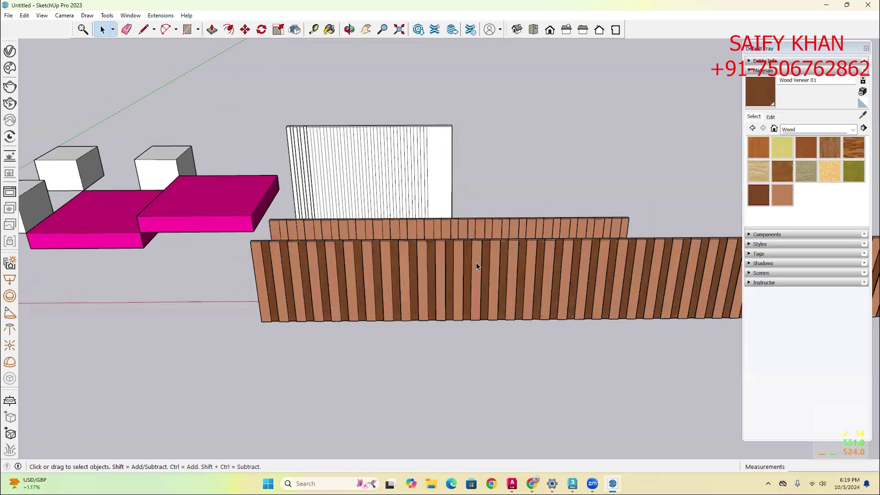
pyautogui.moveTo(387, 267); pyautogui.dragTo(512, 302, button='middle')
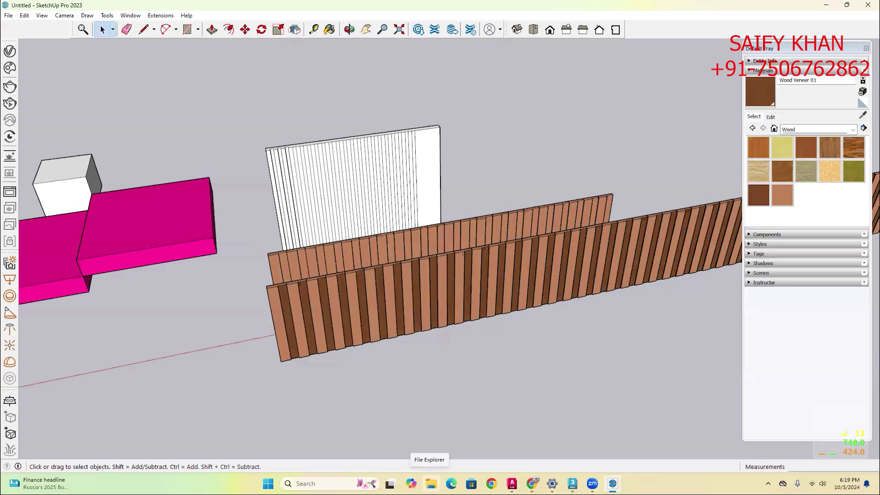
pyautogui.scroll(-2, 543, 283)
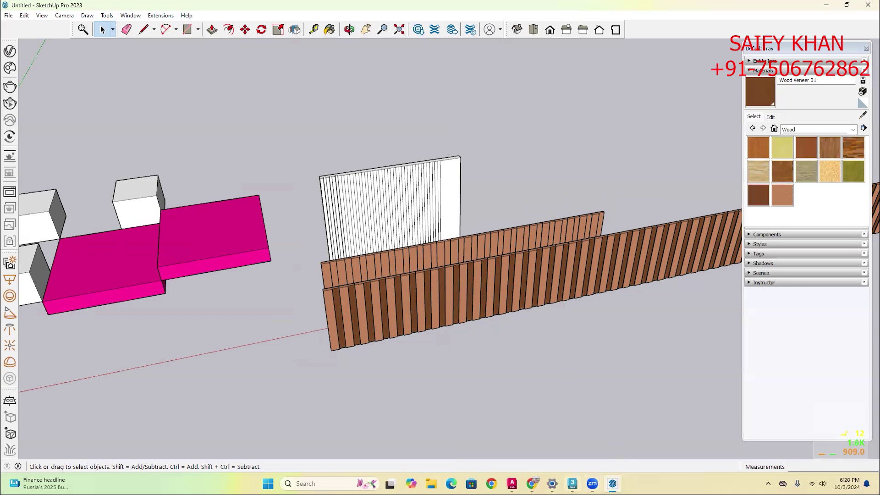
# Switch to 3ds Max and change the object color of all the magenta panel strips to orange-brown
pyautogui.click(572, 483)
pyautogui.moveTo(554, 316); pyautogui.dragTo(399, 169)
pyautogui.click(753, 97)
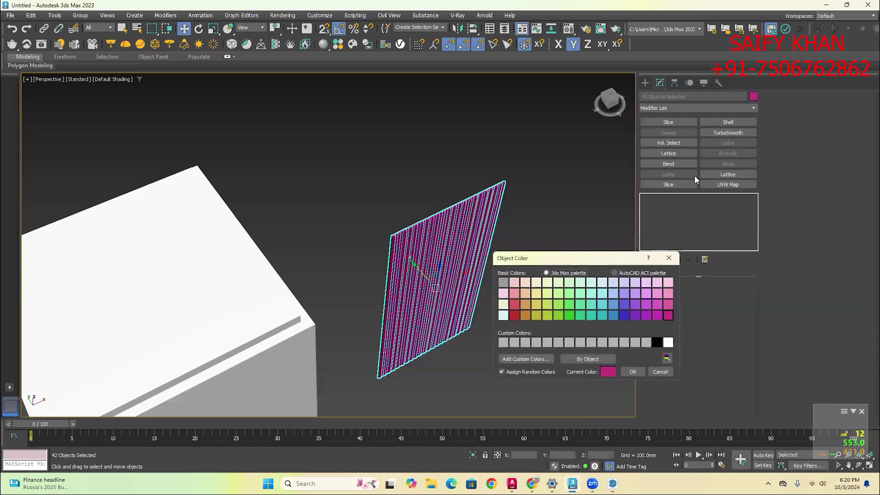
pyautogui.click(525, 315)
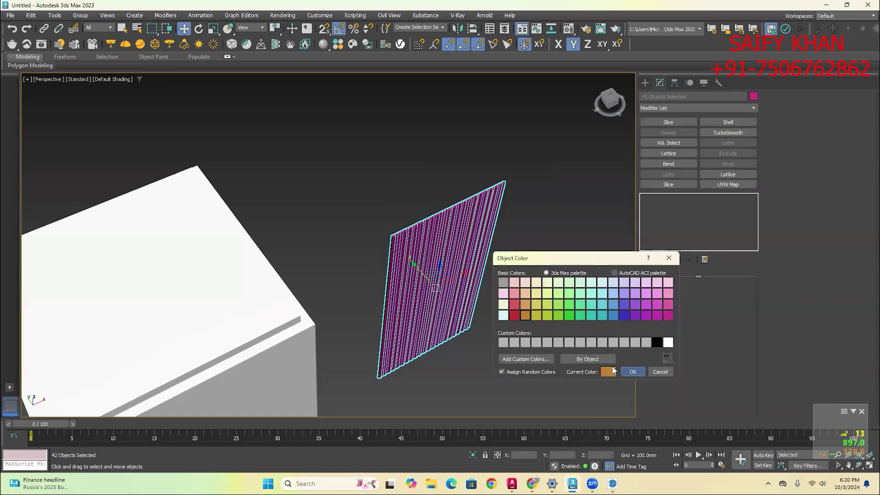
pyautogui.click(632, 371)
pyautogui.click(551, 352)
# Turn on edged faces in the perspective view and select the thin slab on top of the large white box
pyautogui.keyDown('alt'); pyautogui.moveTo(550, 352); pyautogui.dragTo(378, 294, button='middle'); pyautogui.keyUp('alt')
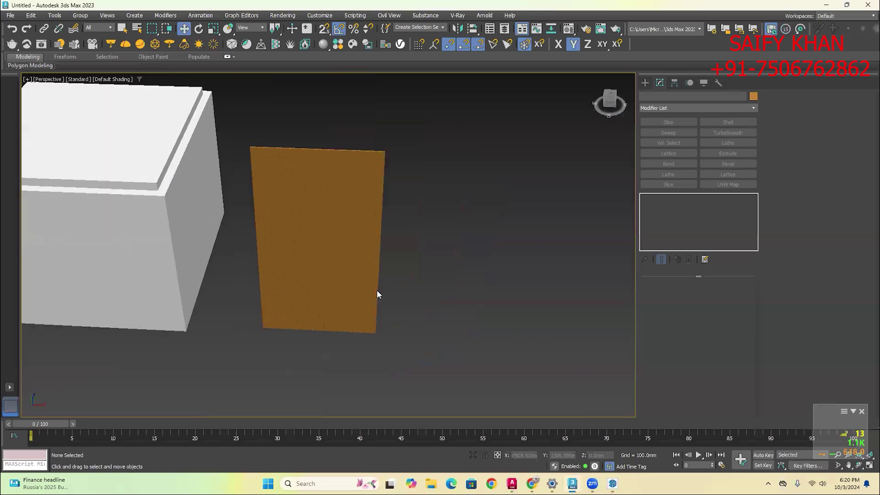
pyautogui.press('F4')
pyautogui.scroll(5, 339, 281)
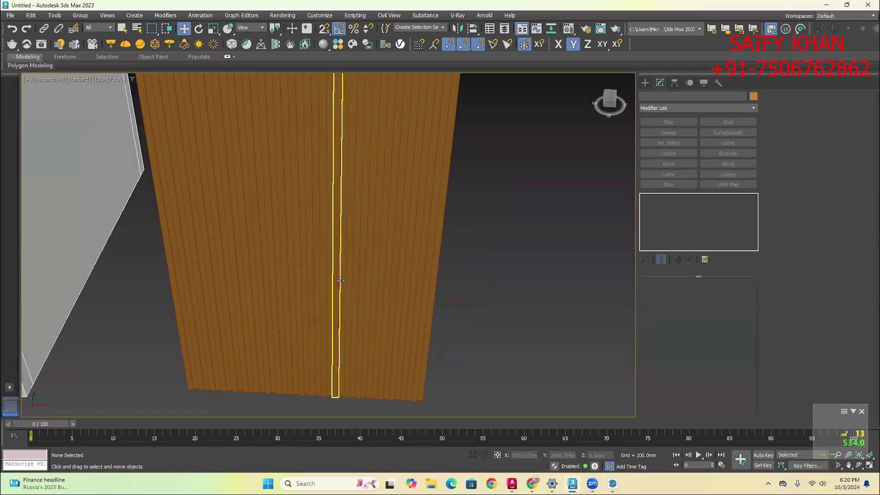
pyautogui.scroll(-8, 340, 281)
pyautogui.scroll(3, 353, 218)
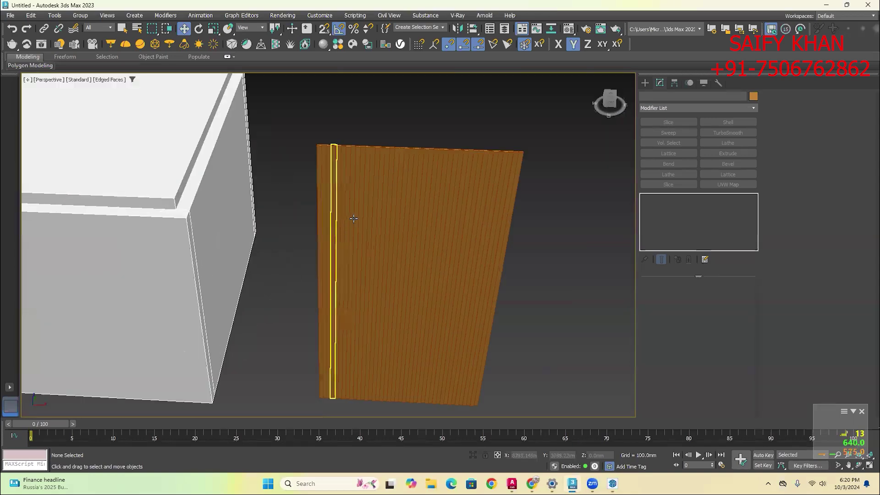
pyautogui.scroll(-5, 365, 249)
pyautogui.scroll(4, 300, 207)
pyautogui.click(301, 207)
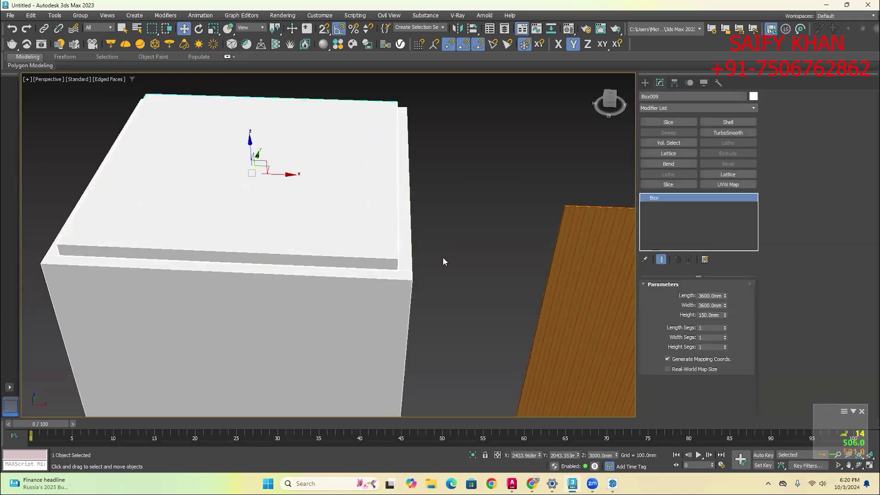
# Set the width of the thin slab on top of the white box to 3900 mm so it spans both side walls
pyautogui.hotkey('alt', 'w')
pyautogui.rightClick(548, 225)
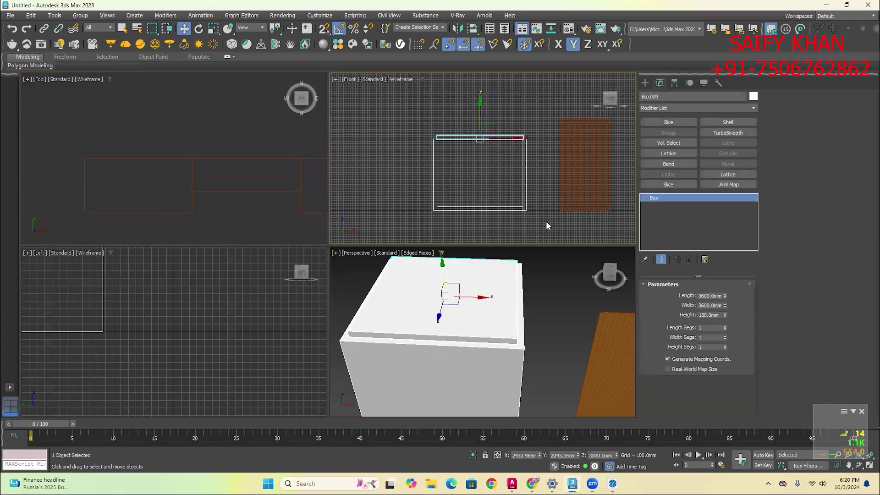
pyautogui.click(548, 225)
pyautogui.scroll(2, 480, 138)
pyautogui.click(478, 138)
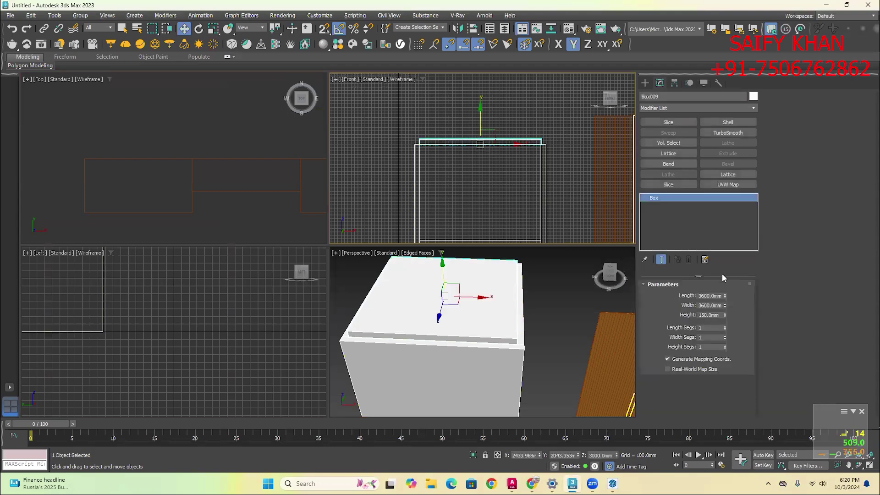
pyautogui.scroll(4, 392, 130)
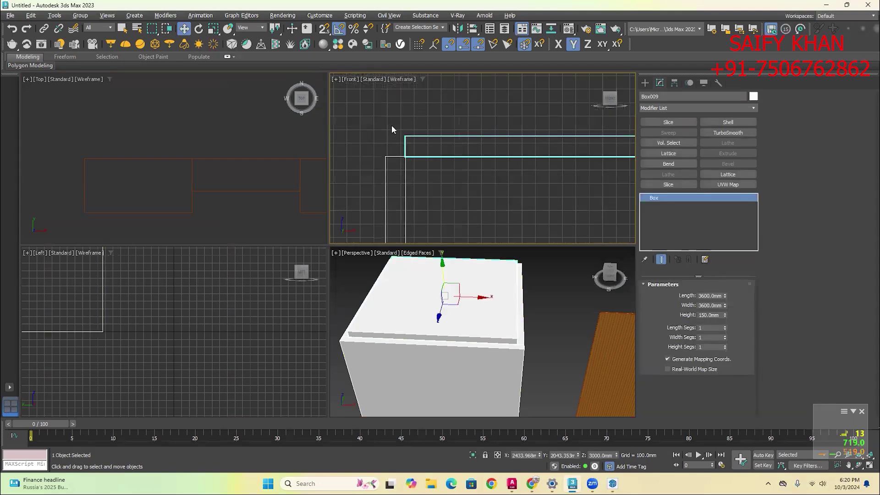
pyautogui.scroll(-6, 391, 129)
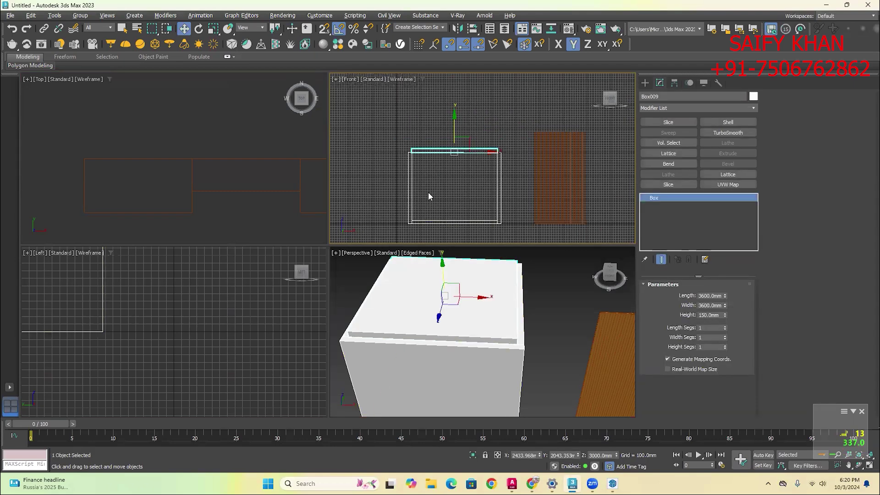
pyautogui.scroll(3, 423, 156)
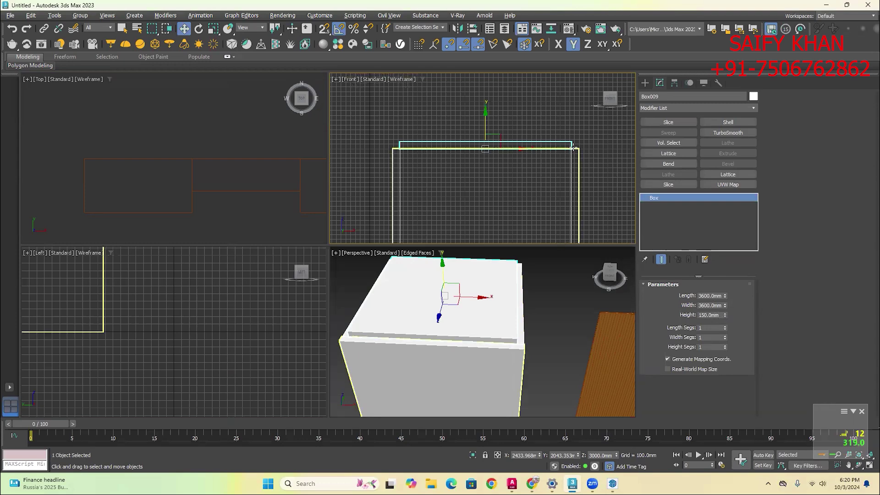
pyautogui.doubleClick(720, 305)
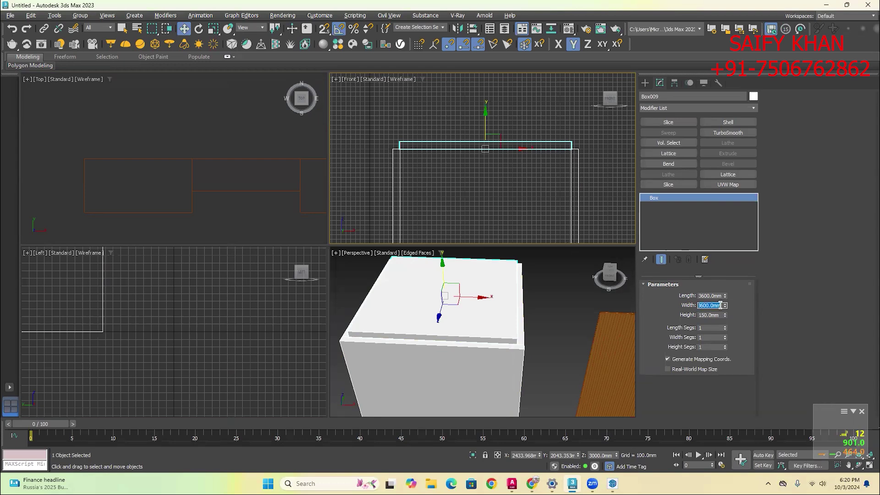
pyautogui.write('3900')
pyautogui.press('Return')
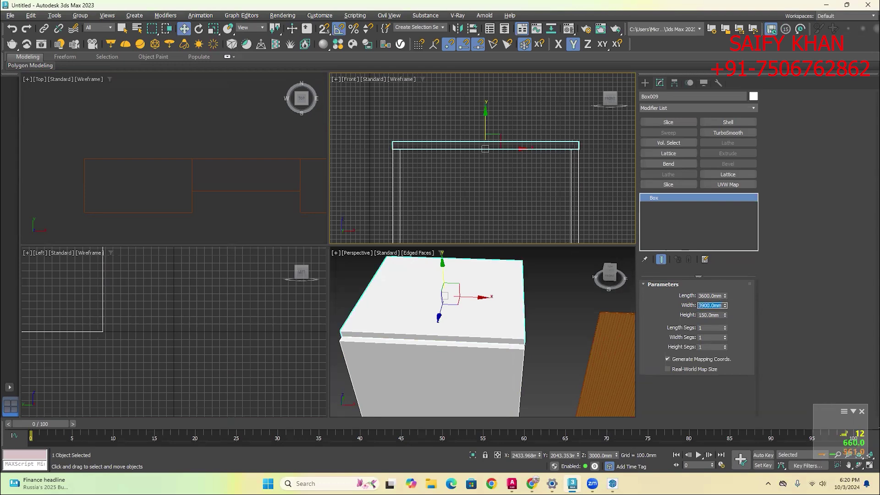
# Set the top slab's length to 3900 mm and deselect it
pyautogui.doubleClick(711, 296)
pyautogui.write('39')
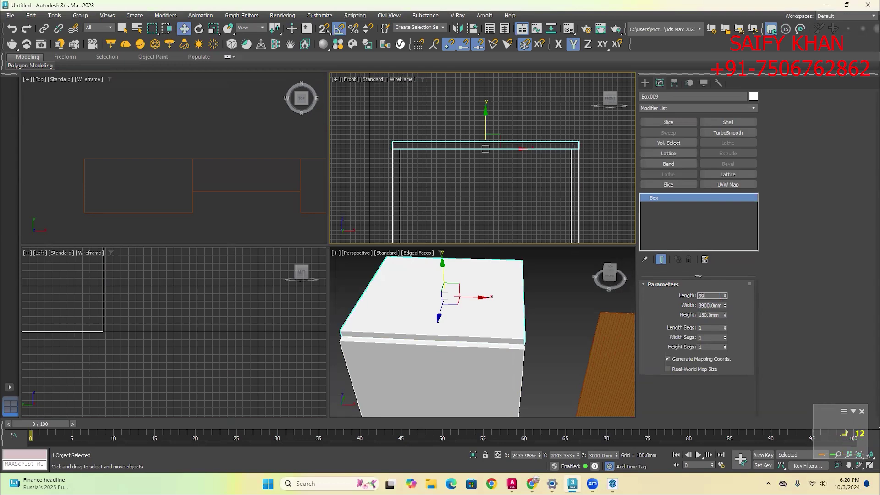
pyautogui.press('Return')
pyautogui.click(577, 299)
pyautogui.scroll(-4, 496, 321)
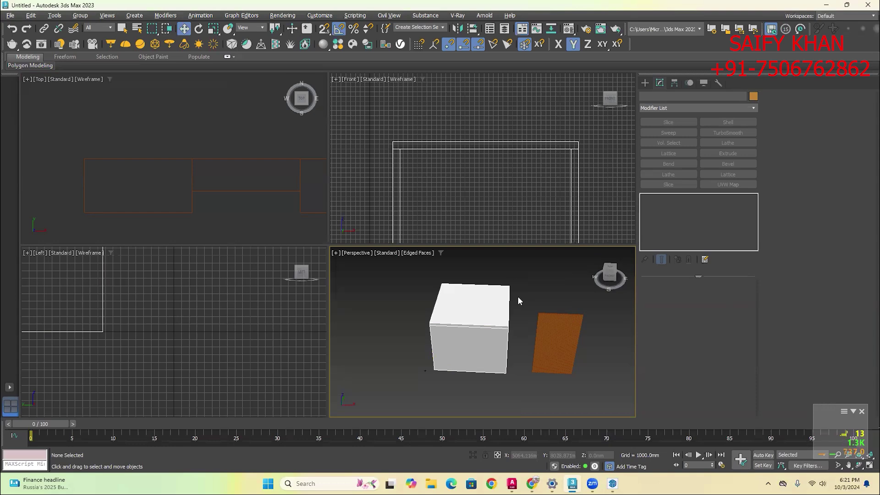
# Examine the white box's side wall and how it meets the adjoining walls in the perspective and top views
pyautogui.scroll(-4, 426, 172)
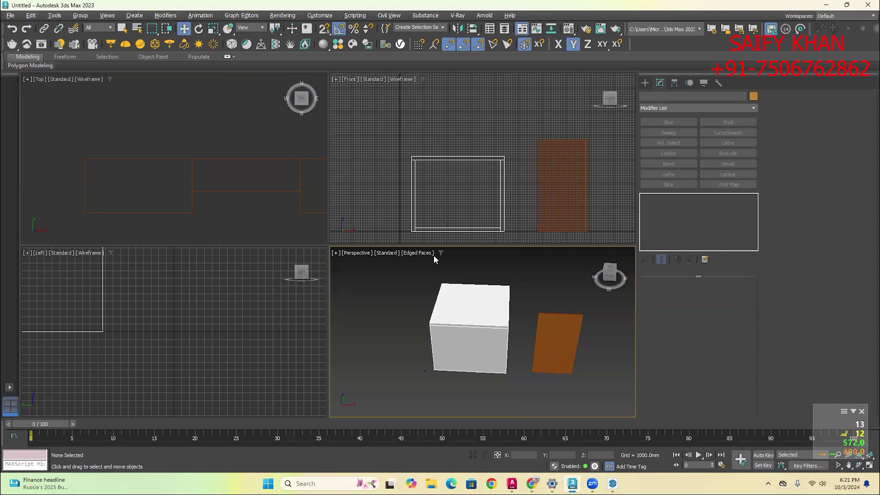
pyautogui.keyDown('alt'); pyautogui.moveTo(425, 282); pyautogui.dragTo(449, 284, button='middle'); pyautogui.keyUp('alt')
pyautogui.scroll(3, 451, 285)
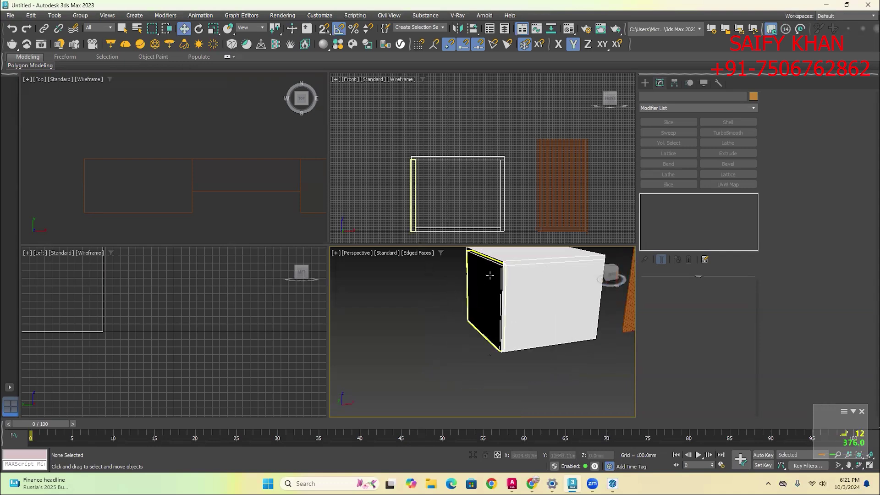
pyautogui.scroll(1, 489, 275)
pyautogui.click(490, 275)
pyautogui.scroll(3, 226, 174)
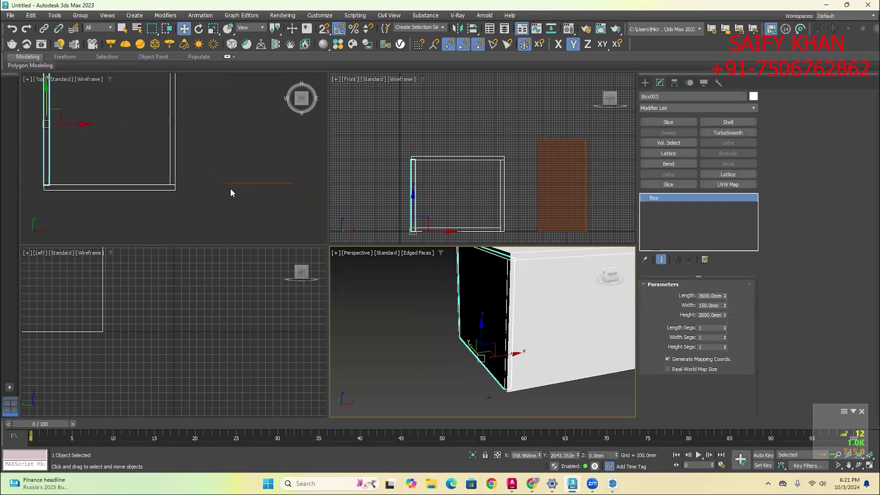
pyautogui.scroll(-3, 230, 189)
pyautogui.scroll(3, 179, 168)
pyautogui.click(180, 167)
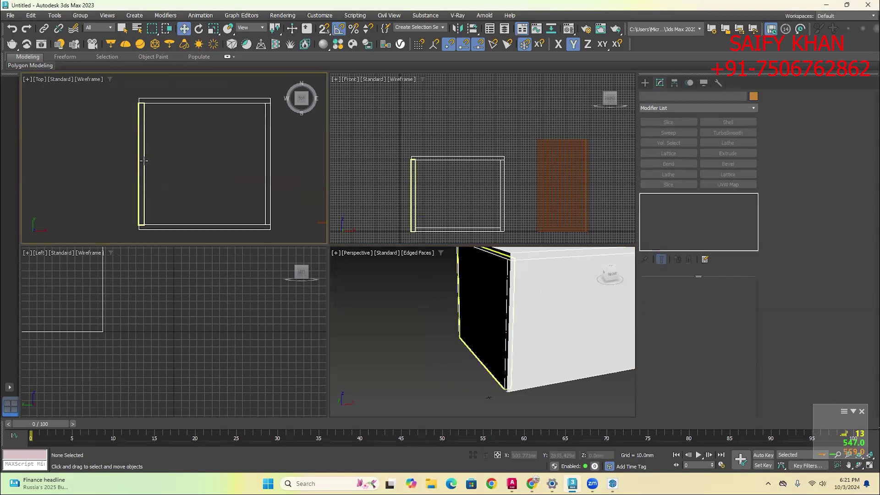
pyautogui.click(143, 160)
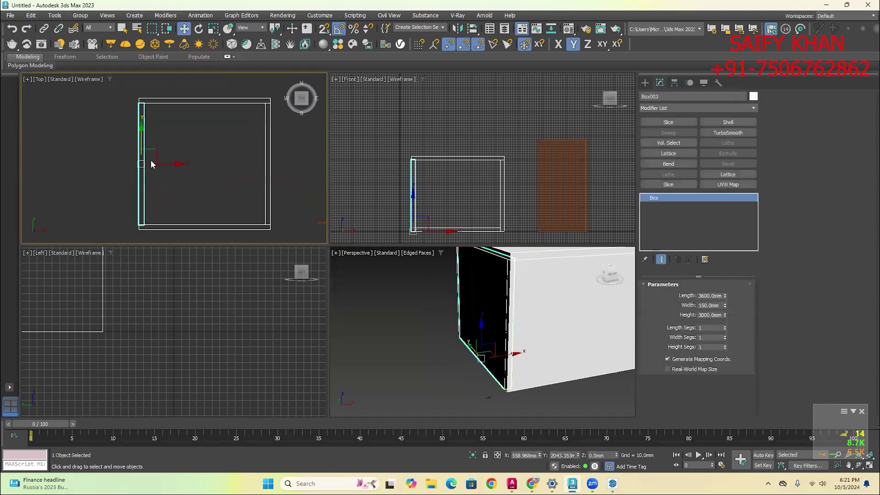
pyautogui.moveTo(152, 164); pyautogui.dragTo(192, 164, button='middle')
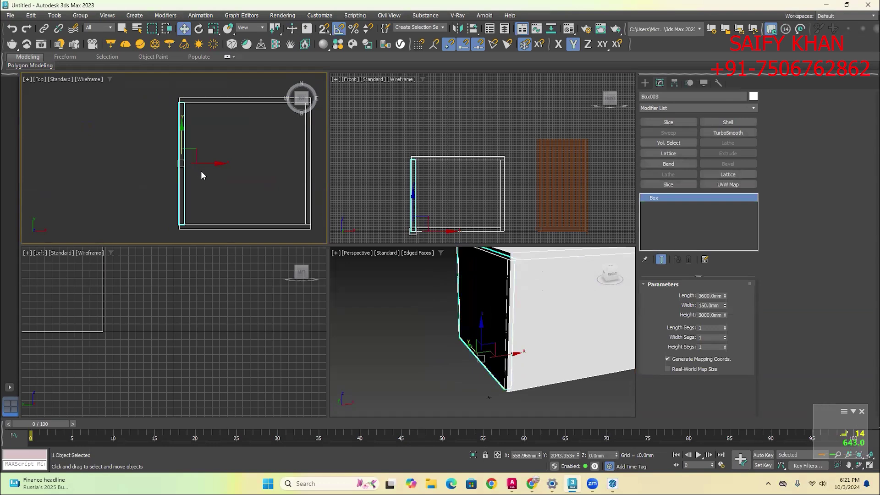
pyautogui.click(212, 182)
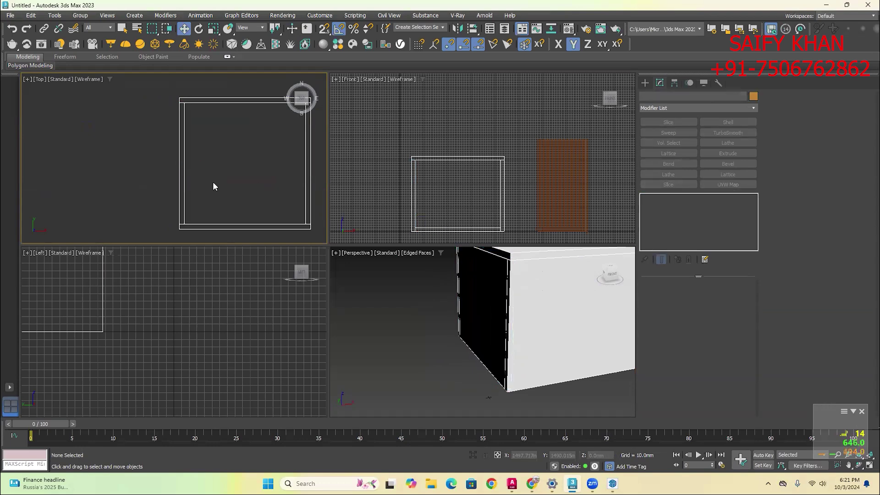
pyautogui.hotkey('alt', 'w')
pyautogui.hotkey('alt', 'w')
# Select the floor slab between the side walls and lower it to a Z position of -150 mm
pyautogui.moveTo(517, 326); pyautogui.dragTo(464, 320, button='middle')
pyautogui.scroll(2, 429, 235)
pyautogui.click(421, 231)
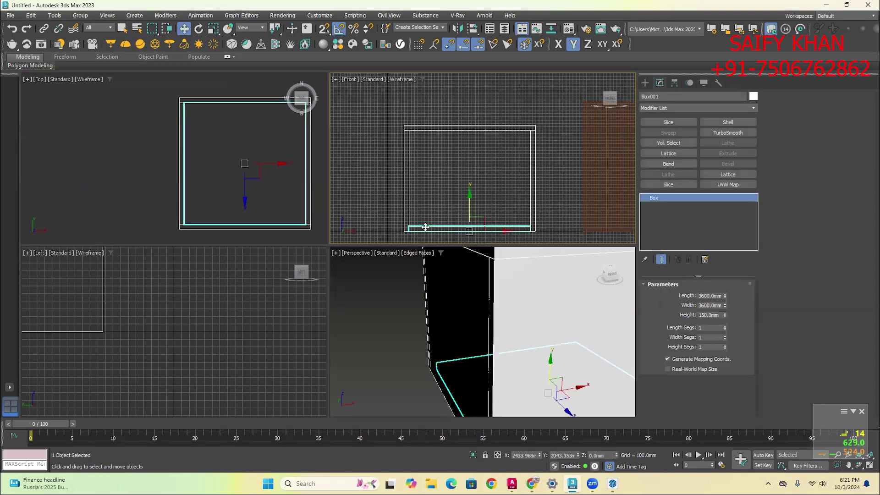
pyautogui.scroll(2, 420, 232)
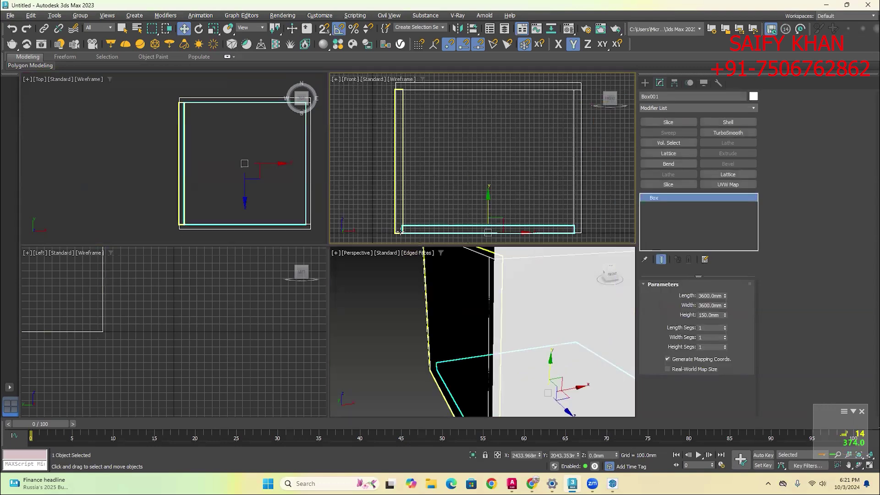
pyautogui.scroll(3, 401, 225)
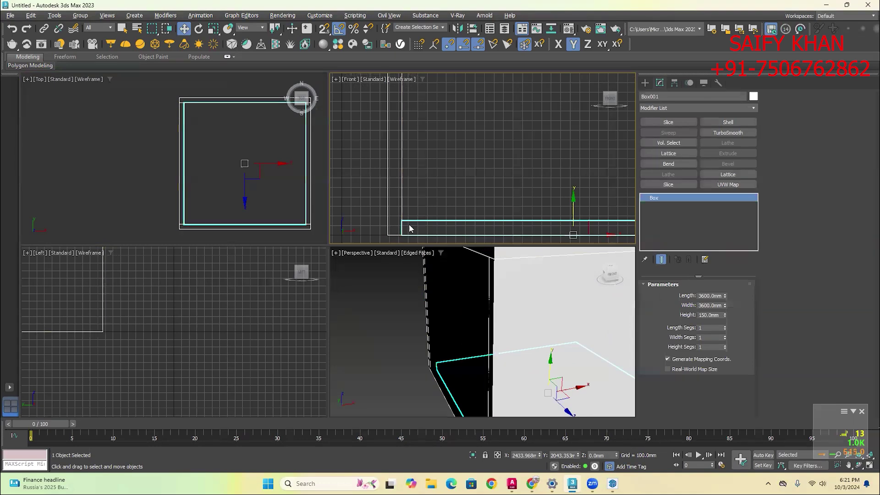
pyautogui.scroll(-4, 408, 225)
pyautogui.click(437, 216)
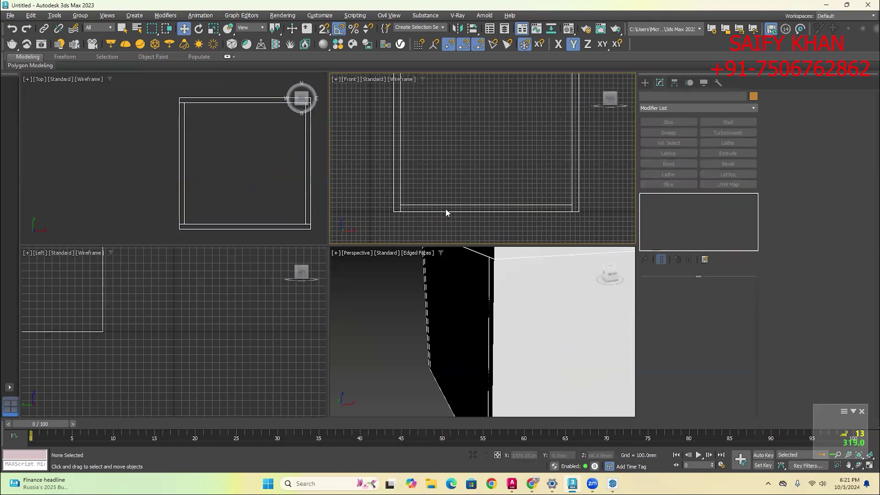
pyautogui.click(446, 207)
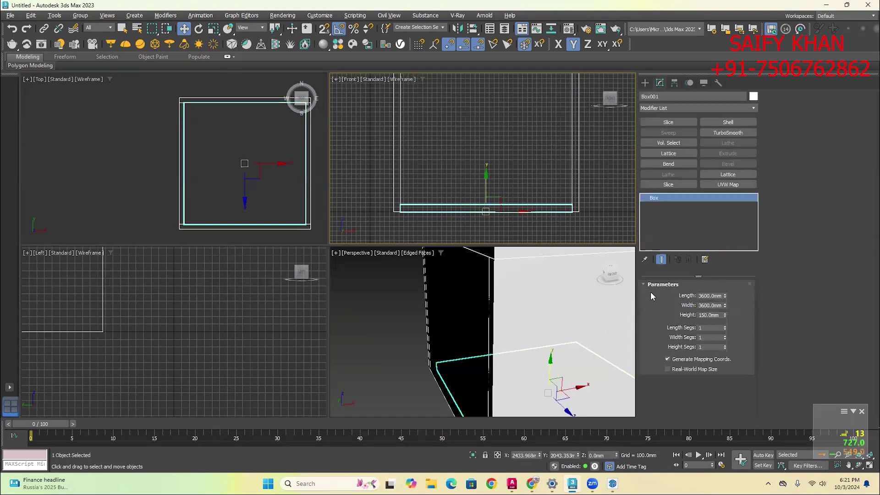
pyautogui.click(609, 455)
pyautogui.write('-150')
pyautogui.press('Return')
pyautogui.click(409, 337)
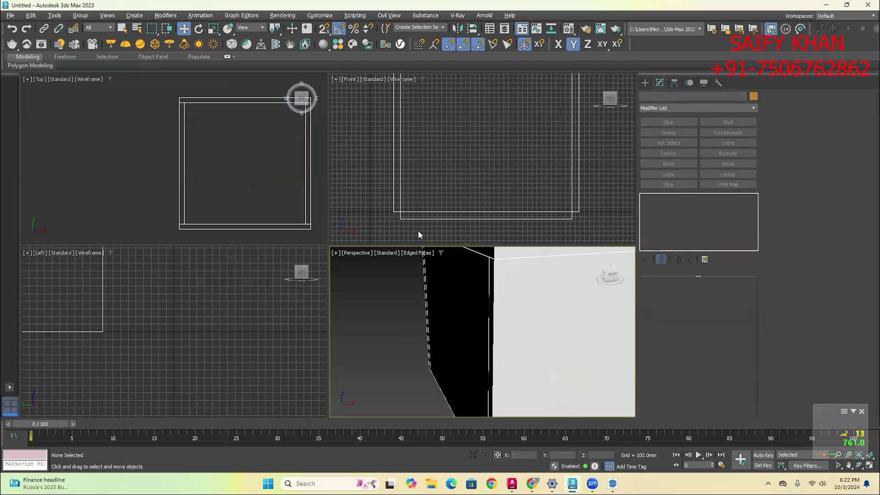
# Set the floor slab's width and length to 3900 mm each
pyautogui.click(410, 218)
pyautogui.scroll(3, 410, 218)
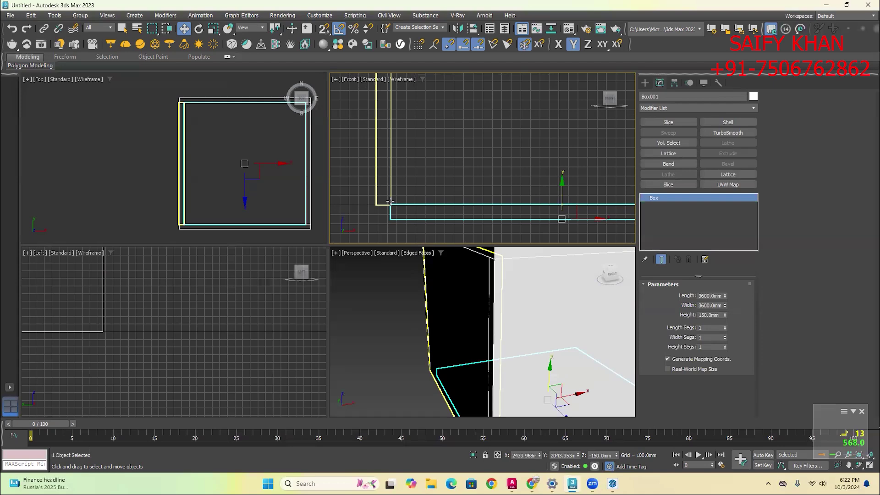
pyautogui.scroll(2, 390, 201)
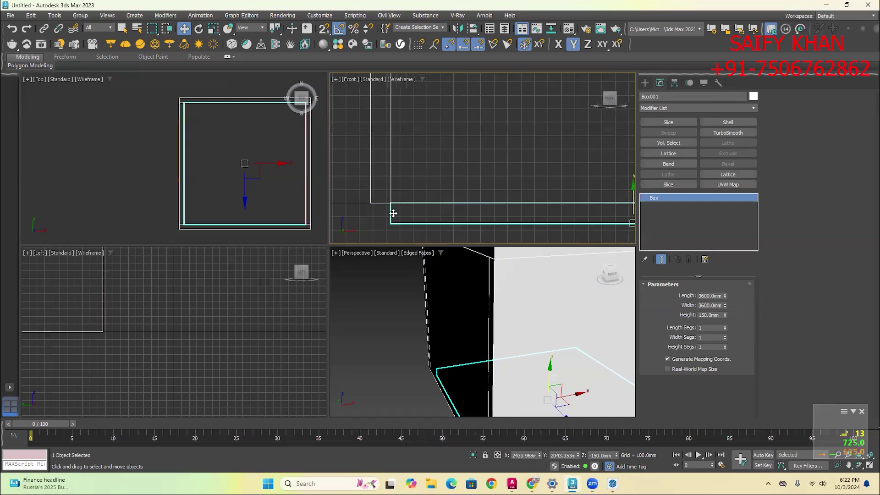
pyautogui.doubleClick(719, 305)
pyautogui.write('3900')
pyautogui.press('Return')
pyautogui.doubleClick(717, 295)
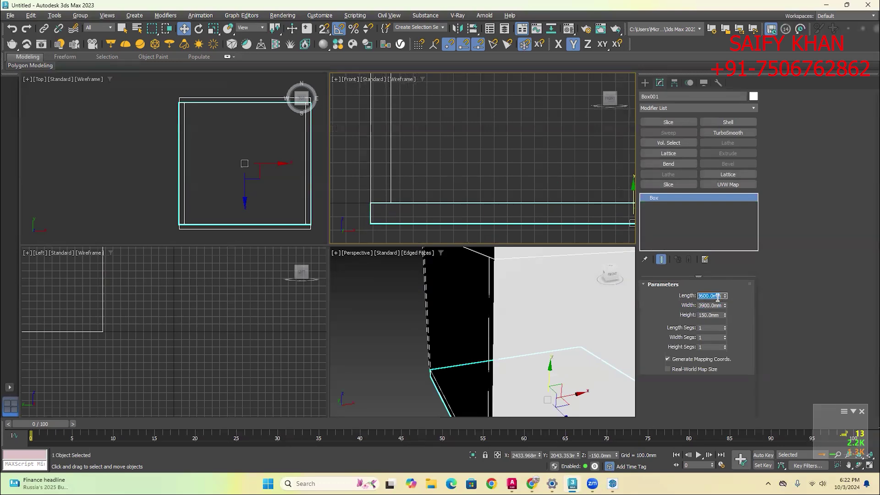
pyautogui.write('3900')
pyautogui.press('Return')
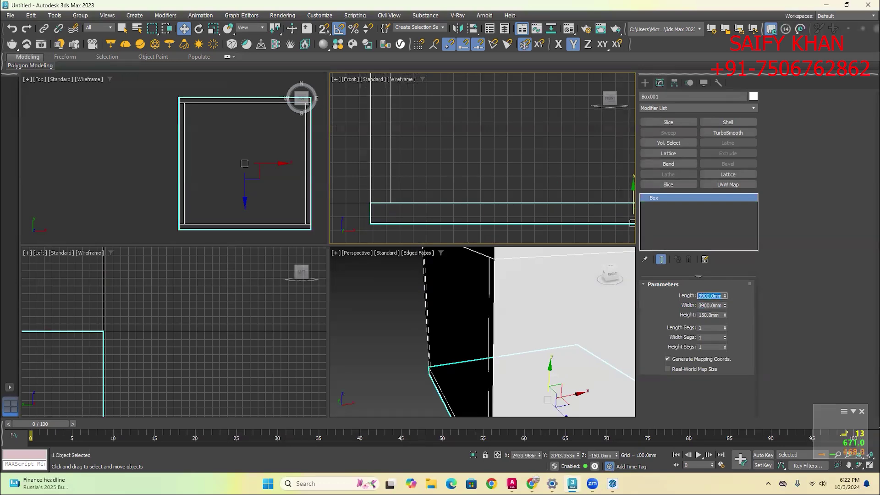
pyautogui.scroll(-3, 479, 171)
pyautogui.click(430, 197)
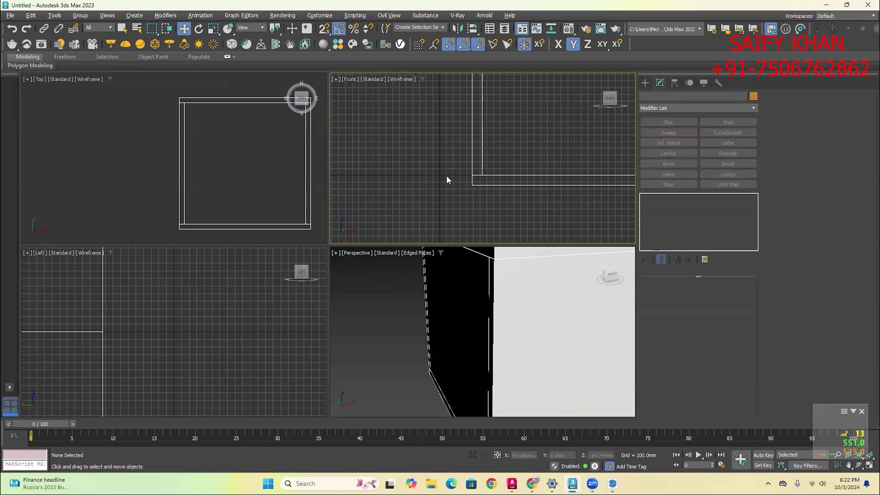
# Raise the floor slab to a Z position of 0 mm and return it to -150 mm
pyautogui.click(478, 182)
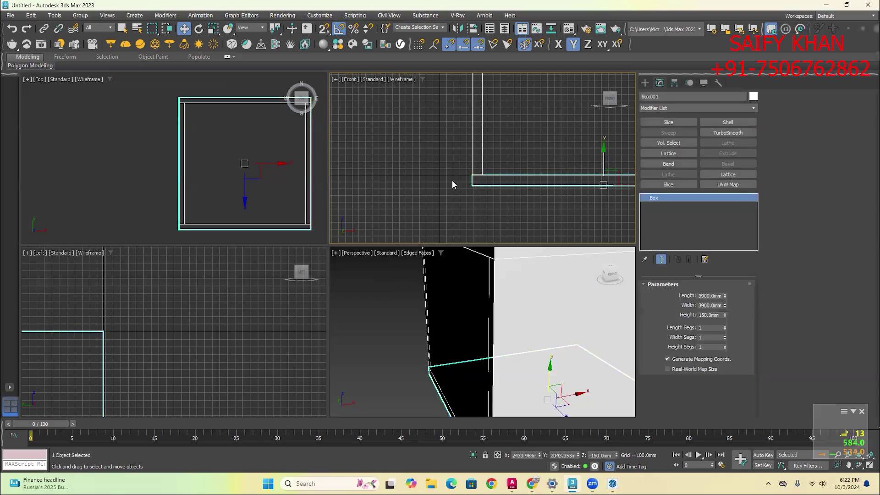
pyautogui.doubleClick(613, 456)
pyautogui.write('0')
pyautogui.press('Return')
pyautogui.scroll(2, 458, 169)
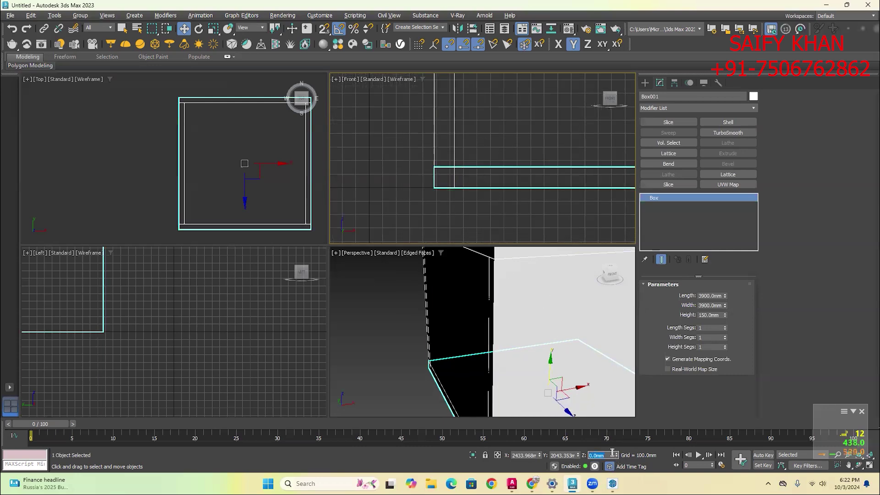
pyautogui.write('-150')
pyautogui.press('Return')
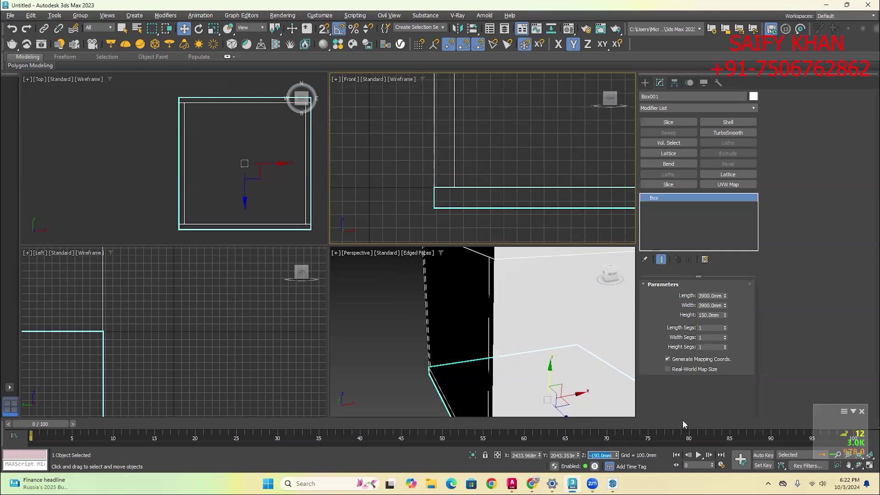
# Clone the 150 mm wide side wall outward along negative X by about 962 mm, outside the room
pyautogui.scroll(-8, 461, 305)
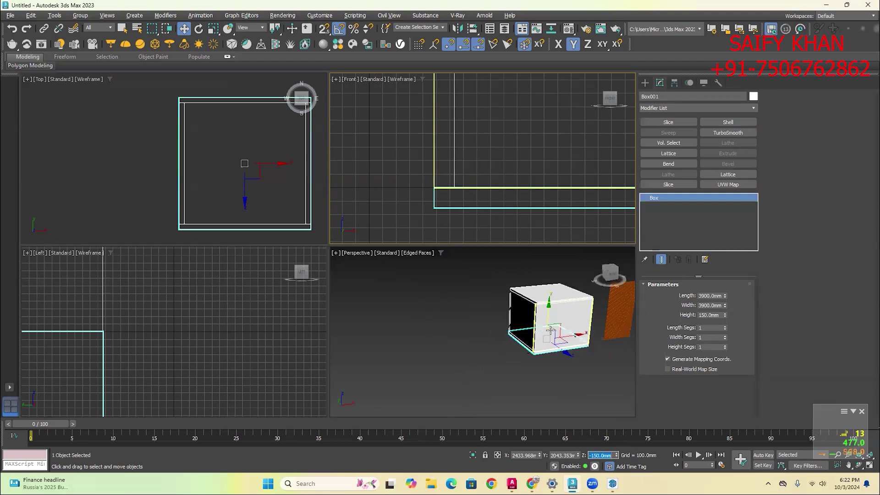
pyautogui.click(542, 371)
pyautogui.moveTo(543, 354); pyautogui.dragTo(482, 367, button='middle')
pyautogui.scroll(5, 420, 367)
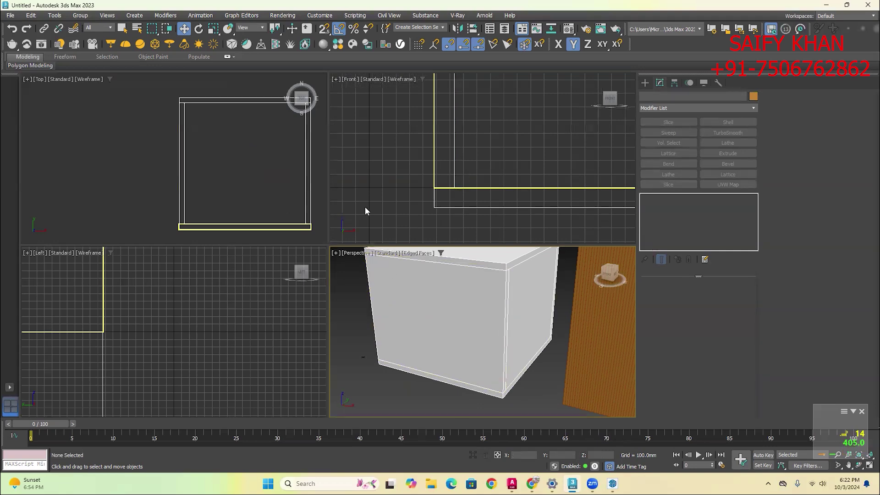
pyautogui.click(209, 162)
pyautogui.click(186, 155)
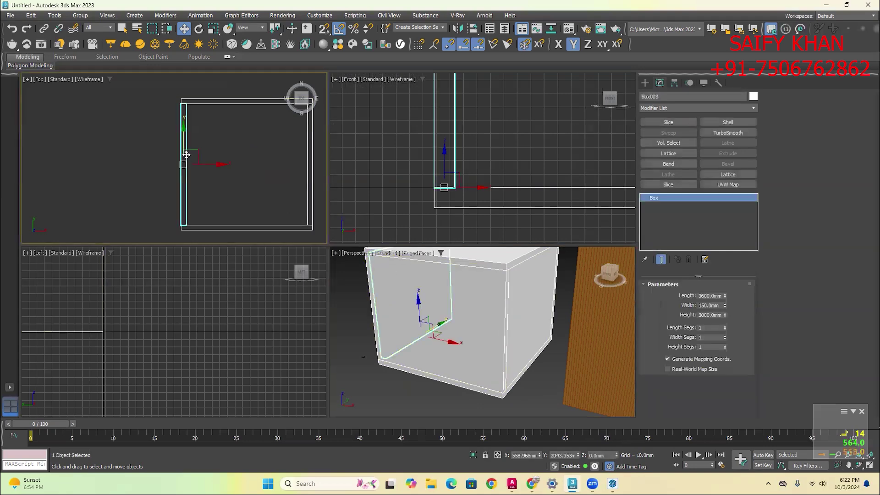
pyautogui.scroll(-4, 208, 174)
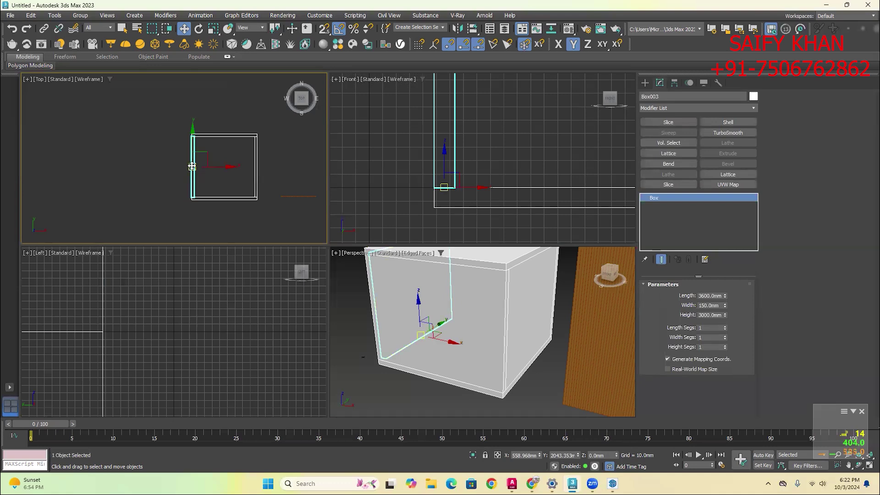
pyautogui.scroll(2, 192, 164)
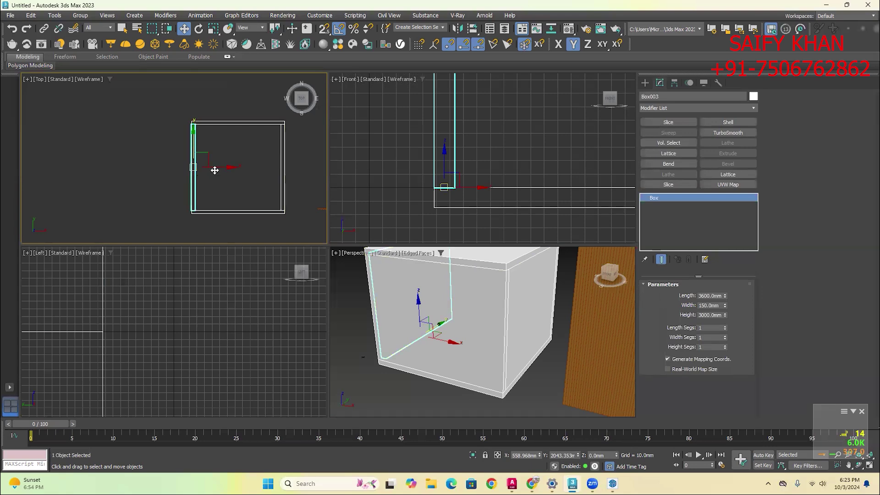
pyautogui.keyDown('shift'); pyautogui.moveTo(217, 167); pyautogui.dragTo(194, 167); pyautogui.keyUp('shift')
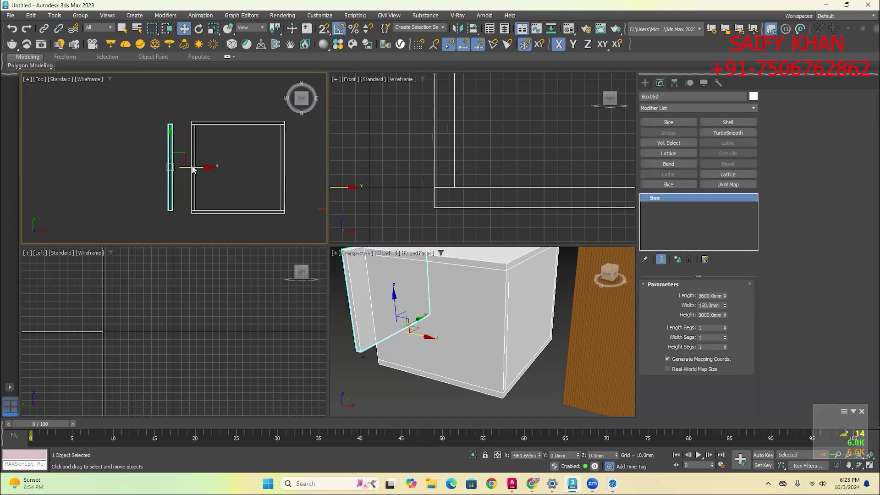
pyautogui.click(439, 280)
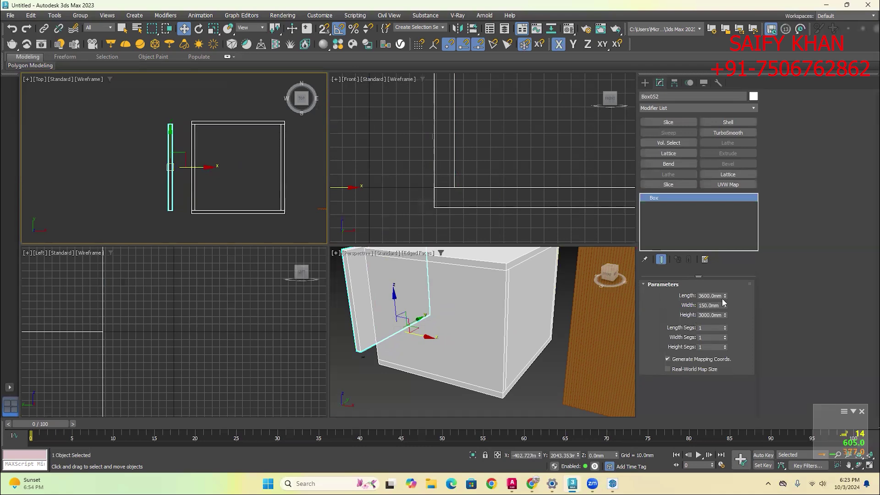
# Set the cloned wall box's length to 2400 mm and its height to 1200 mm
pyautogui.moveTo(725, 298); pyautogui.dragTo(726, 294)
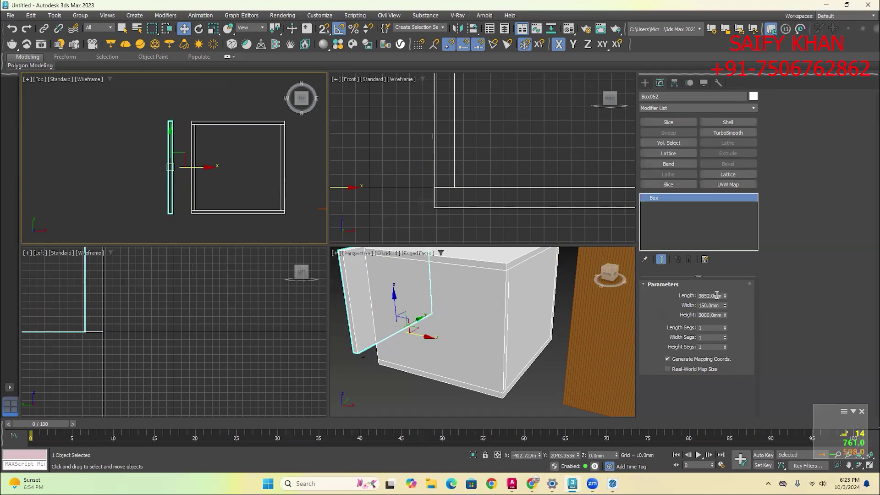
pyautogui.doubleClick(717, 296)
pyautogui.write('2400')
pyautogui.press('Return')
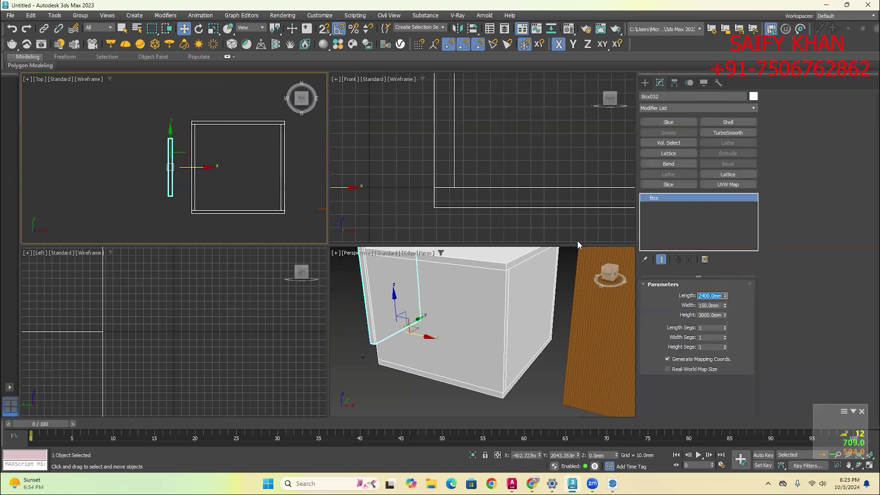
pyautogui.click(720, 315)
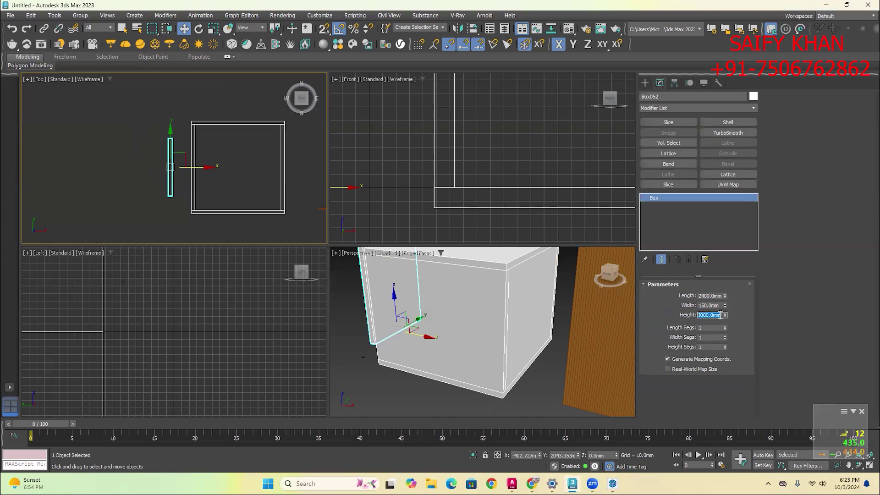
pyautogui.write('1200')
pyautogui.press('Return')
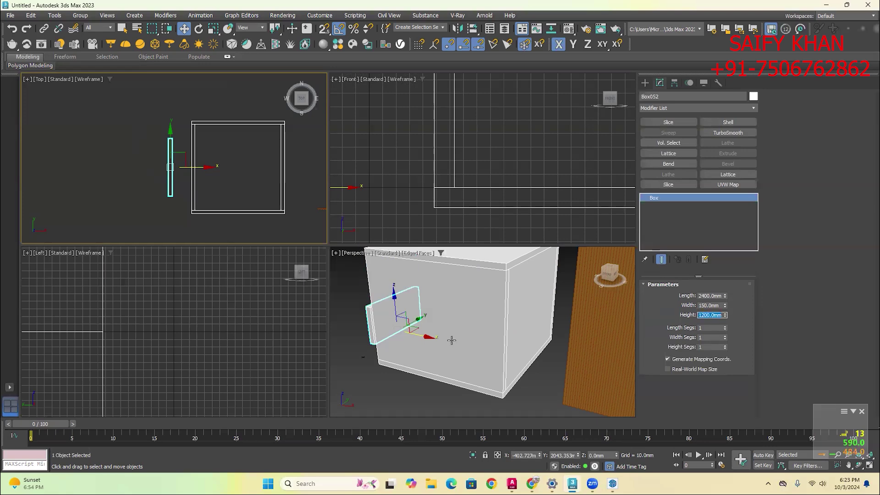
# Raise the cloned box to a Z position of 900 mm
pyautogui.scroll(-4, 506, 360)
pyautogui.click(506, 359)
pyautogui.scroll(3, 506, 360)
pyautogui.click(412, 326)
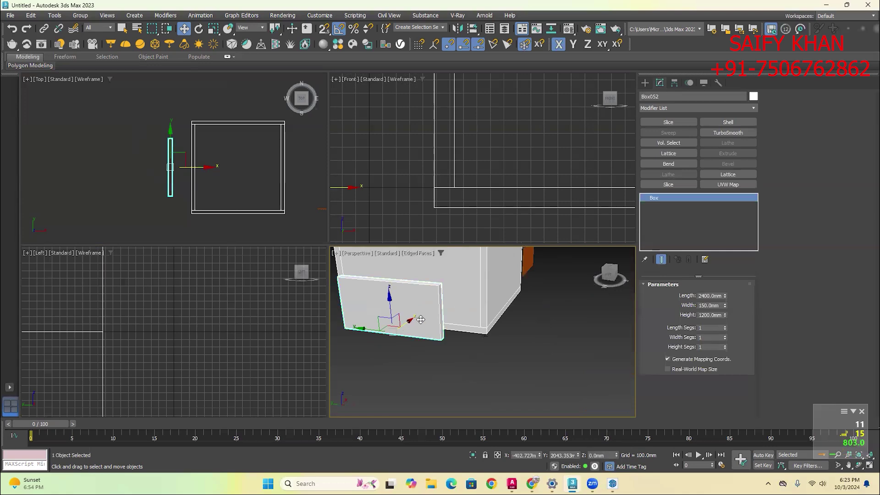
pyautogui.click(590, 454)
pyautogui.write('900')
pyautogui.press('Return')
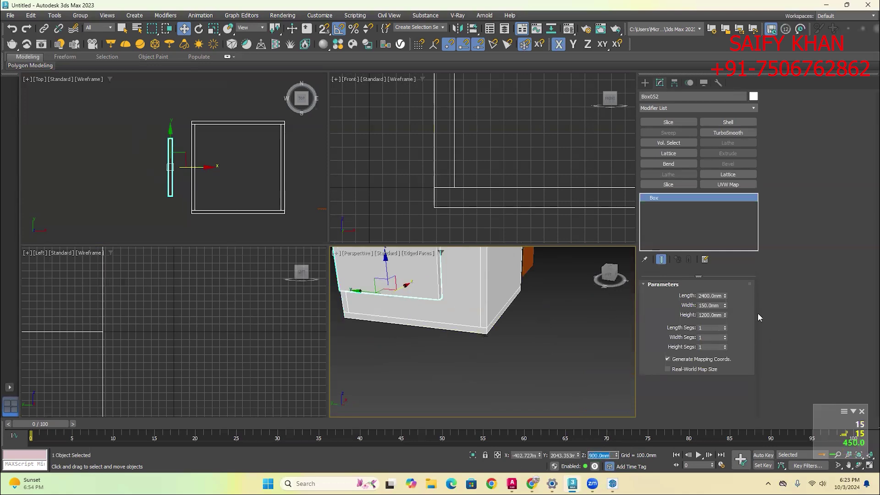
# Widen the cloned box to 330 mm and move it along X to about 520 mm so it passes through the side wall
pyautogui.moveTo(725, 304); pyautogui.dragTo(710, 239)
pyautogui.moveTo(200, 167); pyautogui.dragTo(206, 173, button='middle')
pyautogui.moveTo(206, 173); pyautogui.dragTo(228, 178)
pyautogui.click(422, 361)
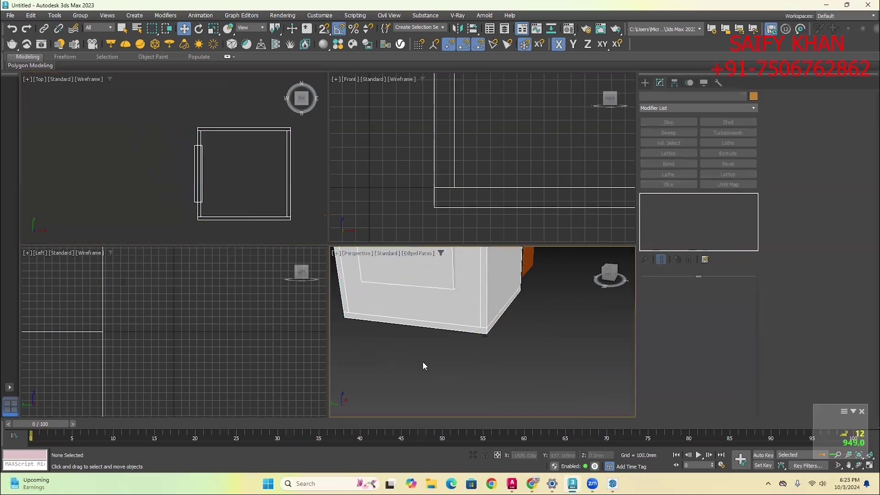
# Maximize the Perspective viewport and bring the side wall with its protruding box into close view
pyautogui.scroll(-5, 430, 362)
pyautogui.hotkey('alt', 'w')
pyautogui.scroll(4, 293, 247)
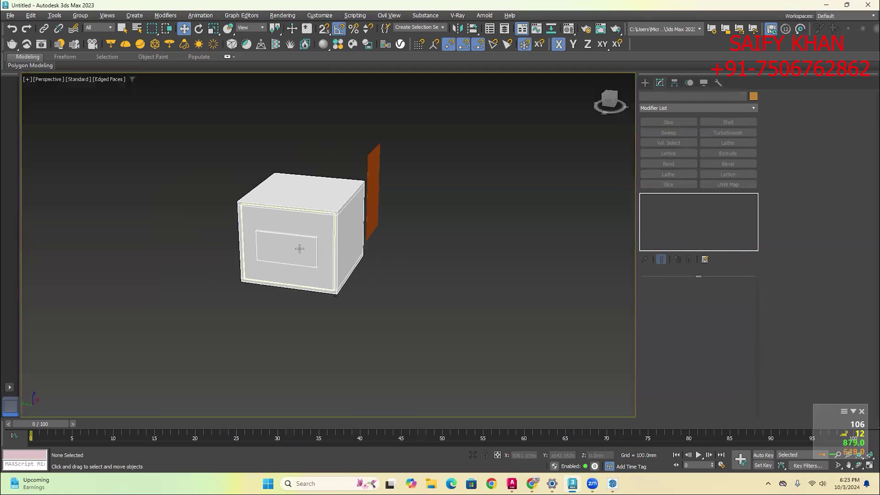
pyautogui.click(288, 233)
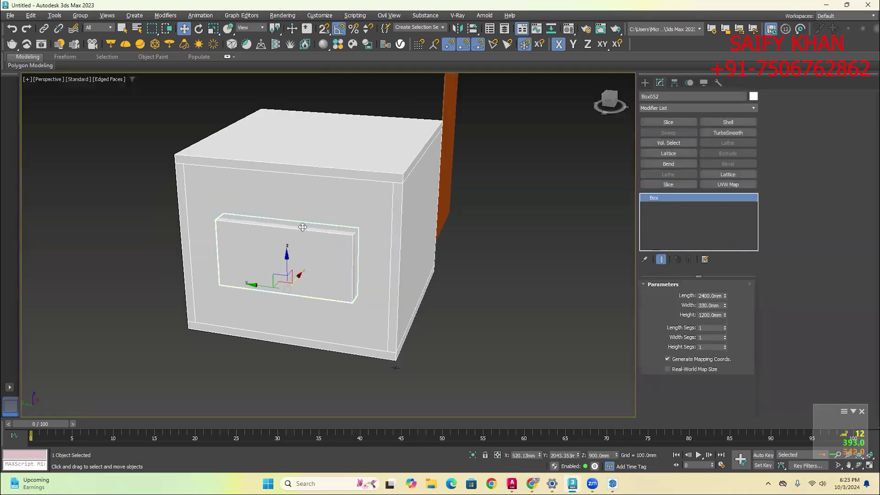
pyautogui.keyDown('ctrl'); pyautogui.click(319, 193); pyautogui.keyUp('ctrl')
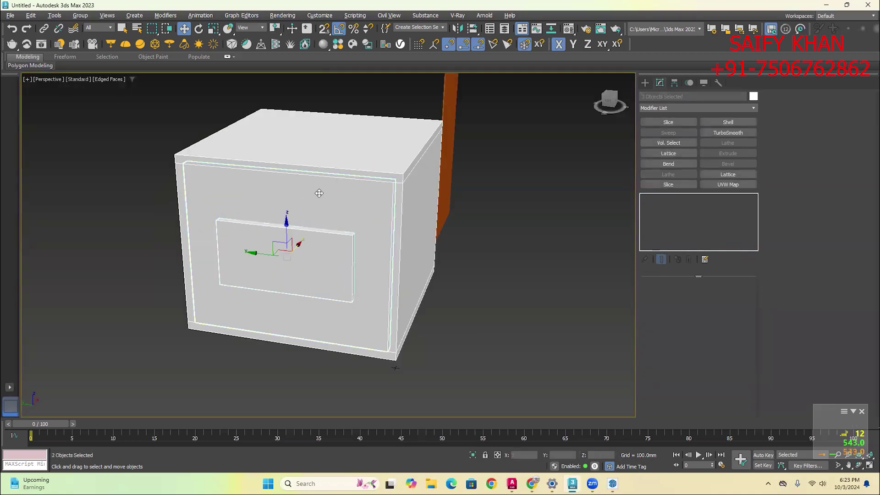
pyautogui.click(297, 357)
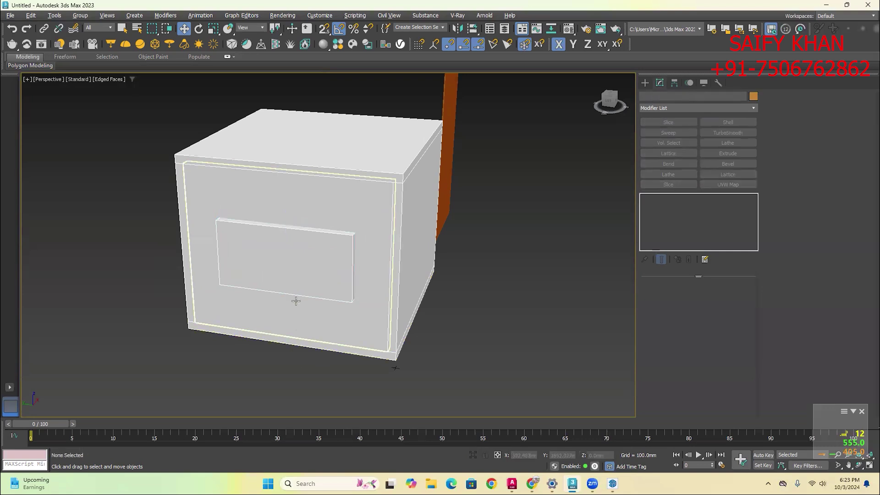
# Isolate the protruding box together with its side wall, view them edge-on, and end the isolation
pyautogui.click(306, 261)
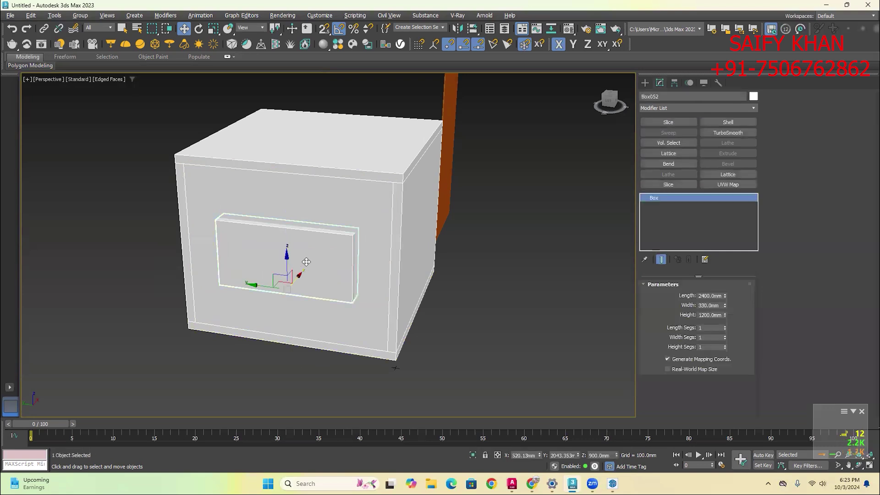
pyautogui.keyDown('ctrl'); pyautogui.click(343, 203); pyautogui.keyUp('ctrl')
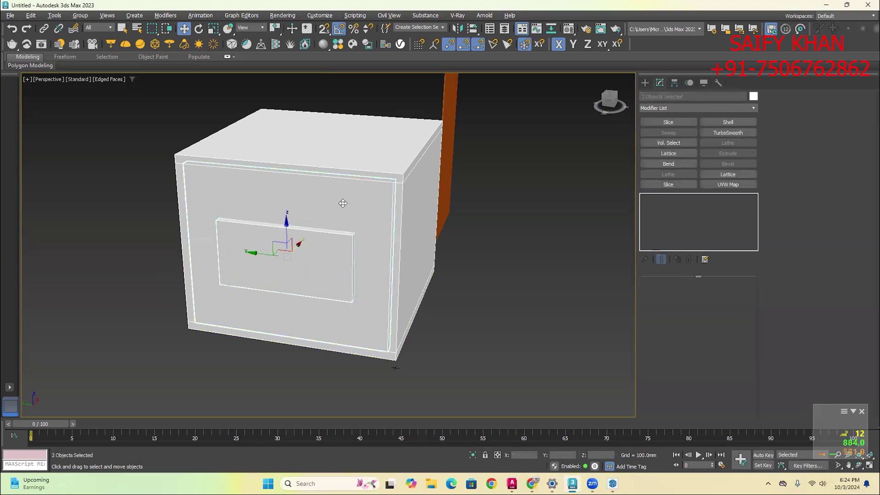
pyautogui.hotkey('alt', 'q')
pyautogui.scroll(-5, 364, 240)
pyautogui.keyDown('alt'); pyautogui.moveTo(454, 301); pyautogui.dragTo(422, 238, button='middle'); pyautogui.keyUp('alt')
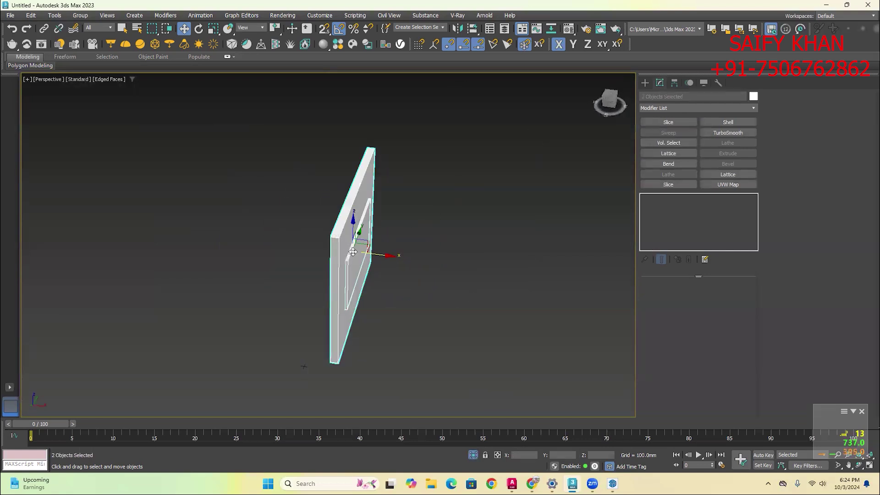
pyautogui.click(434, 315)
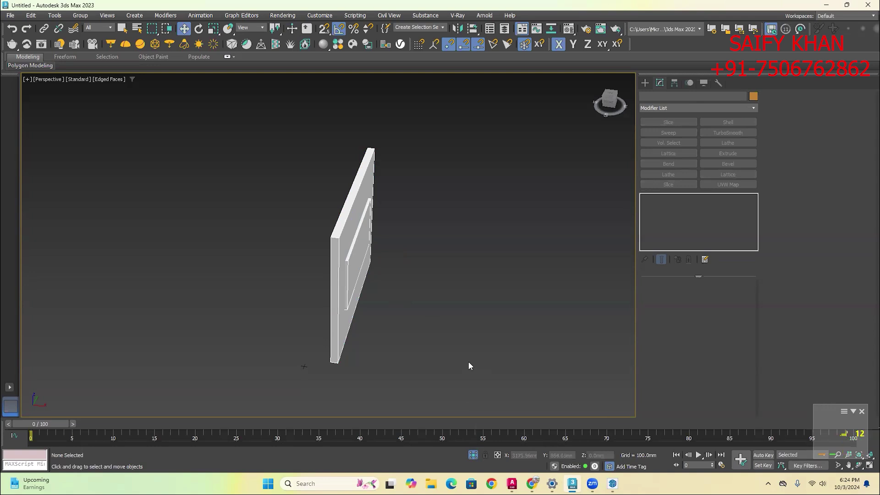
pyautogui.click(472, 452)
# Isolate all the slats of the orange panel beside the room and end the isolation
pyautogui.moveTo(490, 330)
pyautogui.keyDown('alt'); pyautogui.mouseDown(button='middle')
pyautogui.moveTo(436, 321)
pyautogui.moveTo(486, 328)
pyautogui.mouseUp(button='middle'); pyautogui.keyUp('alt')
pyautogui.moveTo(546, 326); pyautogui.dragTo(301, 105)
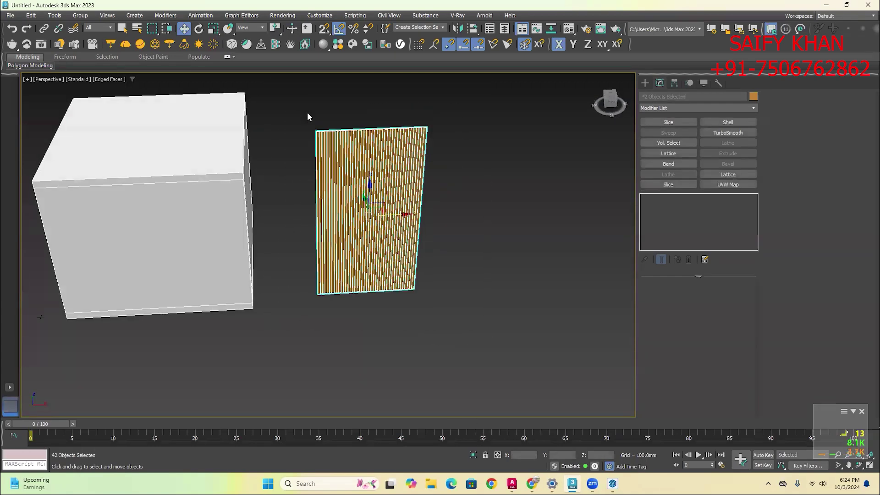
pyautogui.hotkey('alt', 'q')
pyautogui.scroll(-4, 384, 223)
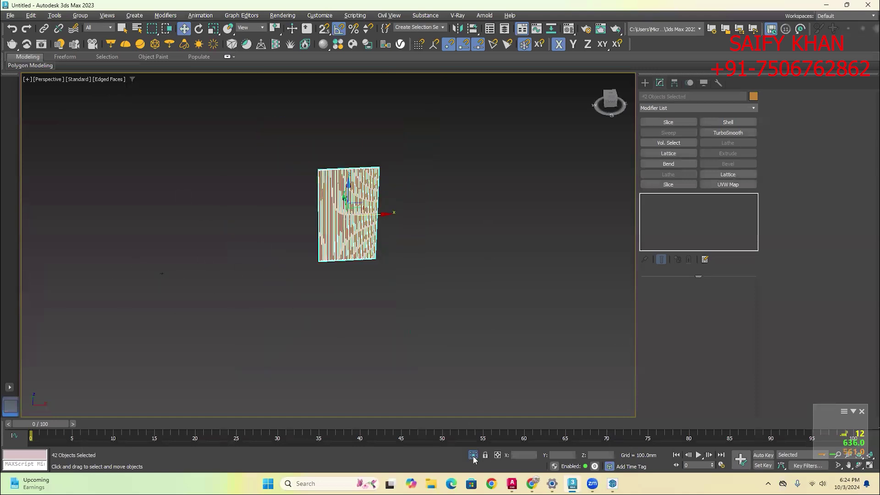
pyautogui.scroll(4, 323, 219)
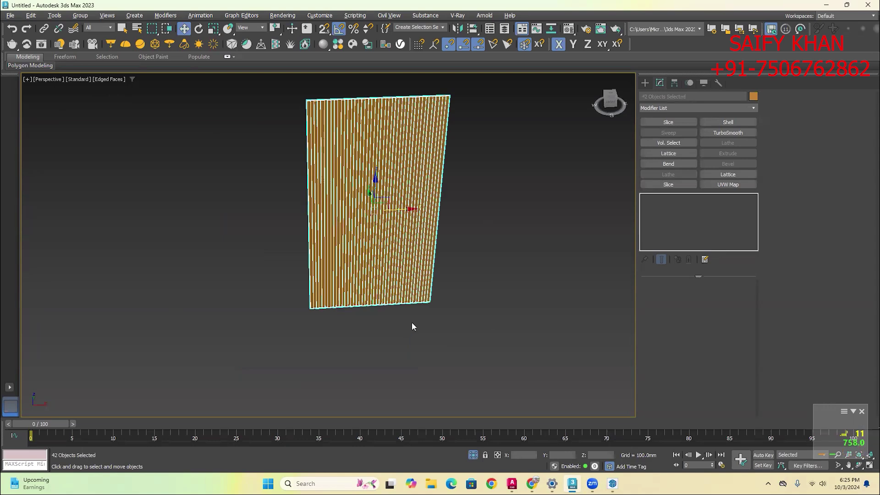
pyautogui.click(472, 455)
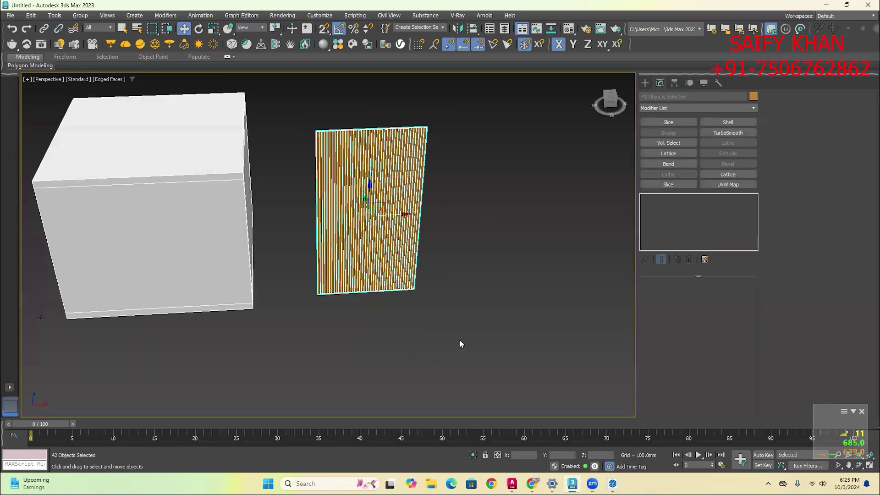
# Isolate the slab on top of the room, view it from below, and end the isolation
pyautogui.scroll(-5, 460, 339)
pyautogui.keyDown('alt'); pyautogui.moveTo(414, 343); pyautogui.dragTo(386, 341, button='middle'); pyautogui.keyUp('alt')
pyautogui.click(386, 341)
pyautogui.scroll(5, 376, 260)
pyautogui.scroll(3, 376, 260)
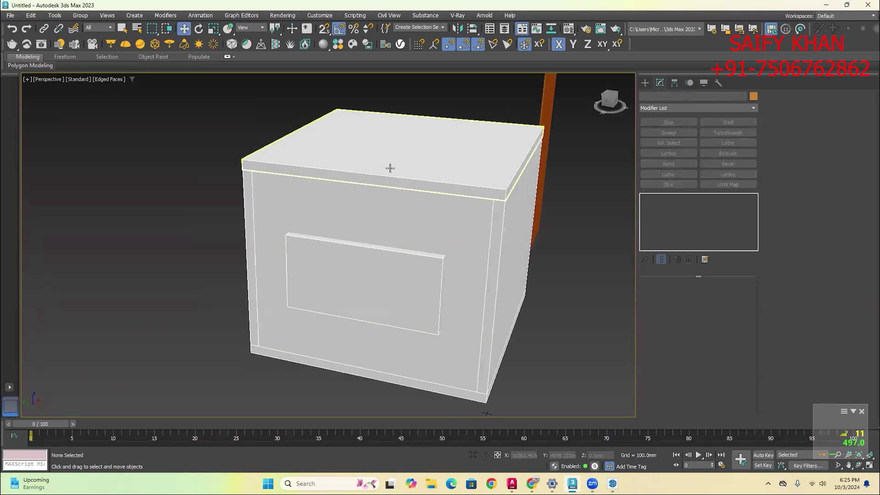
pyautogui.click(390, 168)
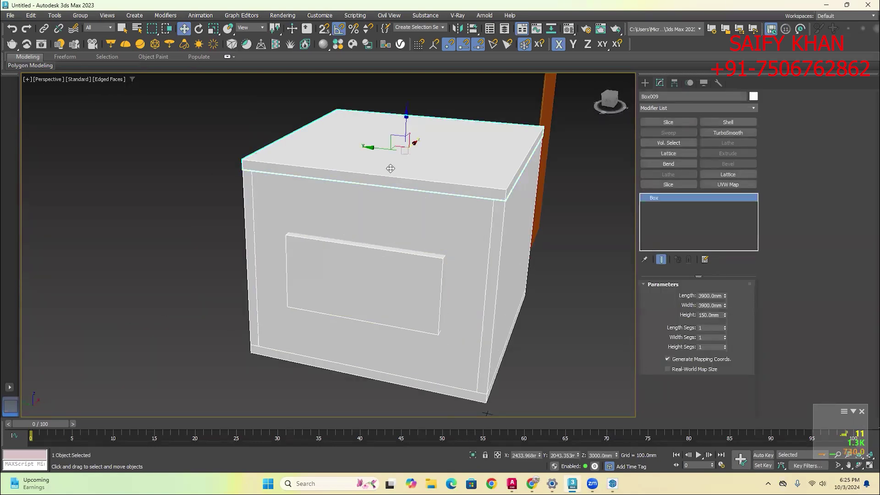
pyautogui.hotkey('alt', 'q')
pyautogui.keyDown('alt'); pyautogui.moveTo(420, 255); pyautogui.dragTo(445, 395, button='middle'); pyautogui.keyUp('alt')
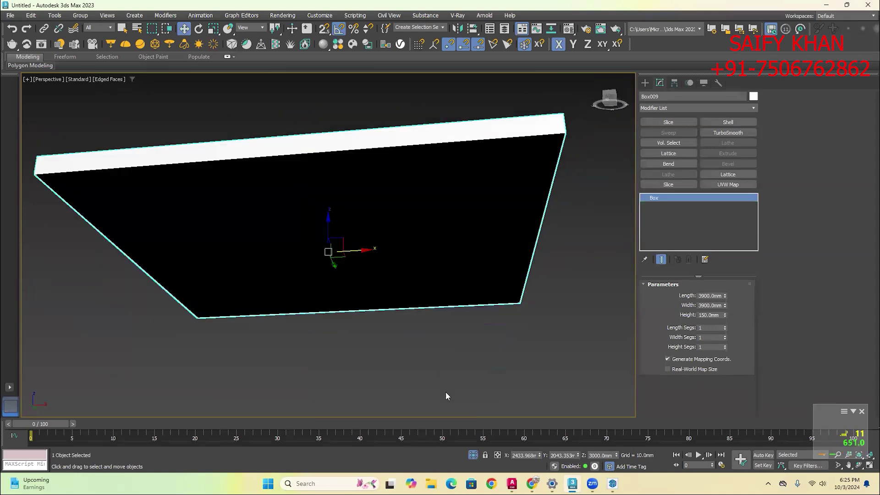
pyautogui.hotkey('alt', 'q')
# Isolate the side wall together with its protruding box and turn the view to their outer side
pyautogui.click(362, 222)
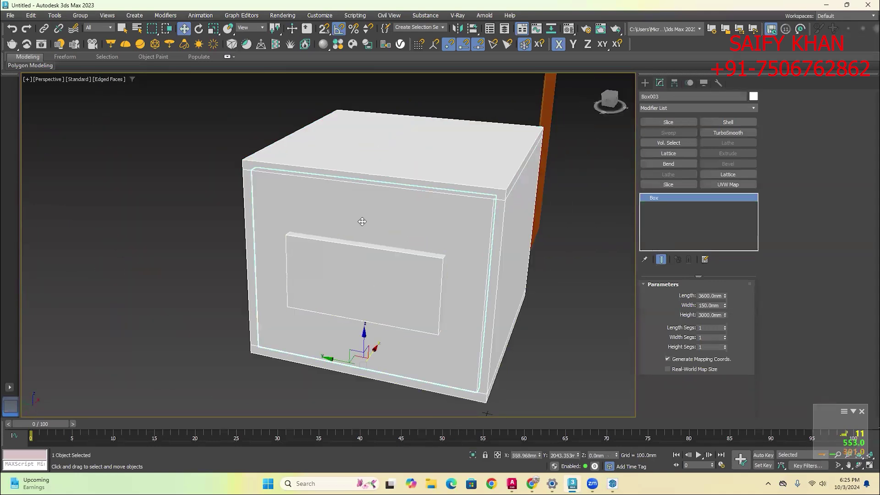
pyautogui.click(383, 165)
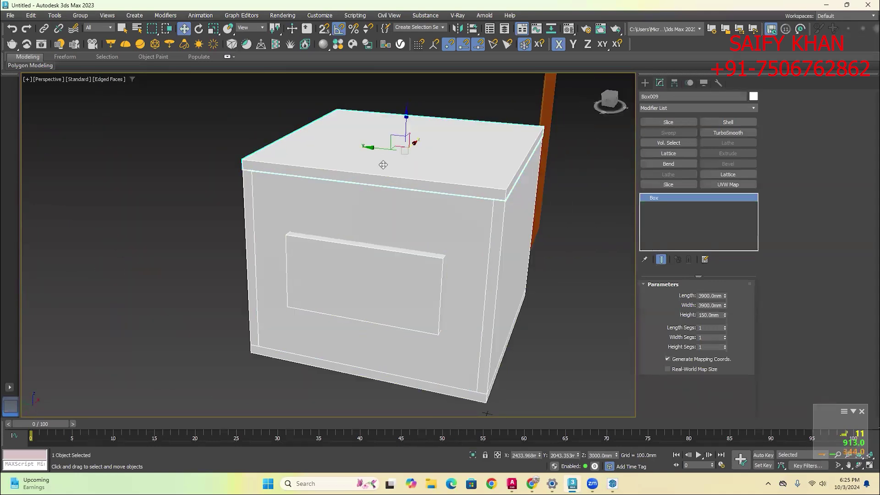
pyautogui.click(357, 226)
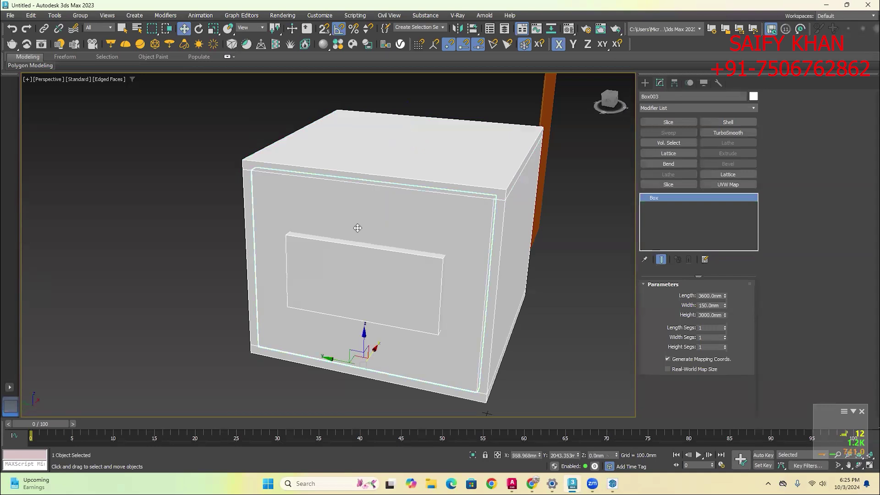
pyautogui.click(339, 268)
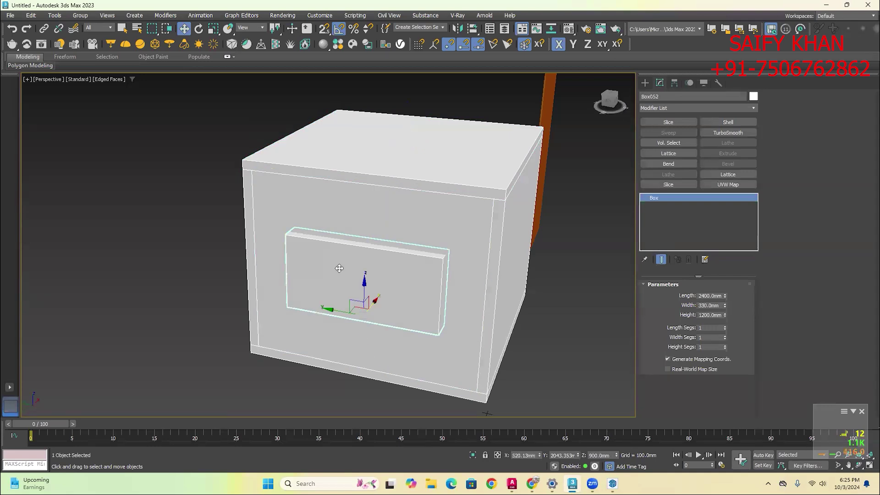
pyautogui.click(369, 219)
pyautogui.keyDown('ctrl'); pyautogui.click(368, 257); pyautogui.keyUp('ctrl')
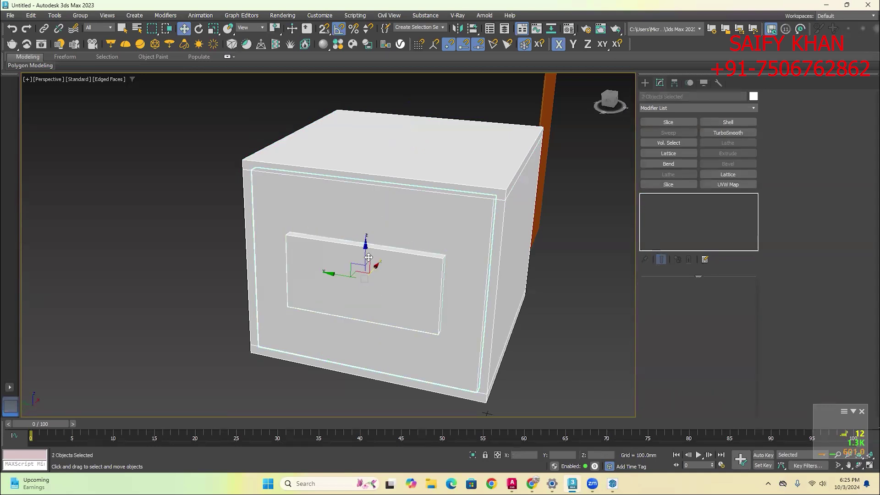
pyautogui.hotkey('alt', 'q')
pyautogui.click(570, 300)
pyautogui.keyDown('alt'); pyautogui.moveTo(571, 300); pyautogui.dragTo(421, 267, button='middle'); pyautogui.keyUp('alt')
pyautogui.click(294, 164)
pyautogui.keyDown('alt'); pyautogui.moveTo(294, 165); pyautogui.dragTo(285, 178, button='middle'); pyautogui.keyUp('alt')
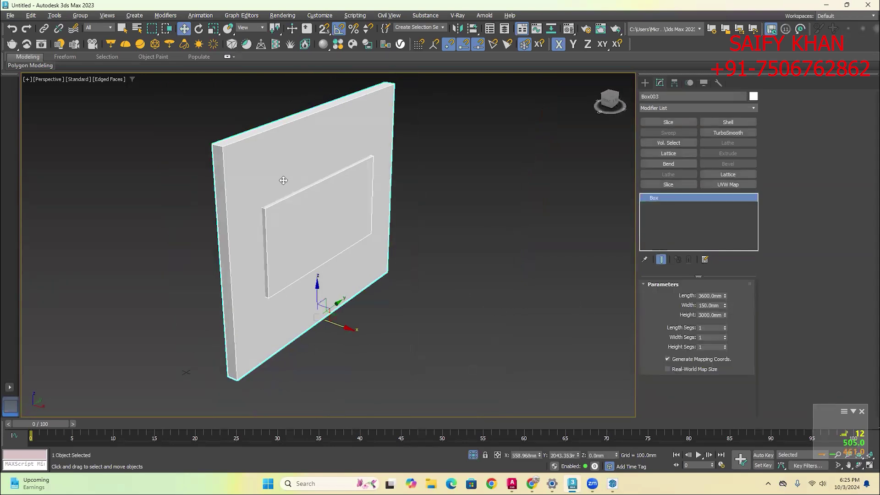
pyautogui.click(429, 265)
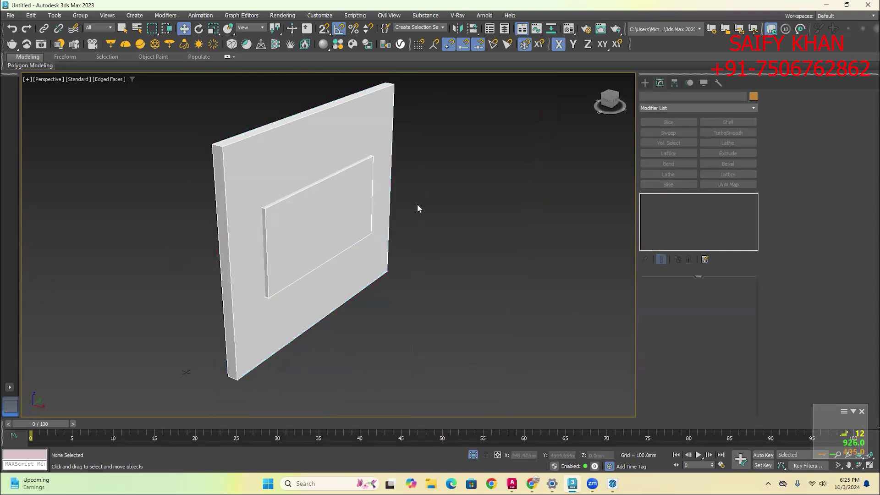
# Subtract the protruding box from the side wall with a ProBoolean compound object to cut the window opening
pyautogui.click(266, 147)
pyautogui.click(645, 82)
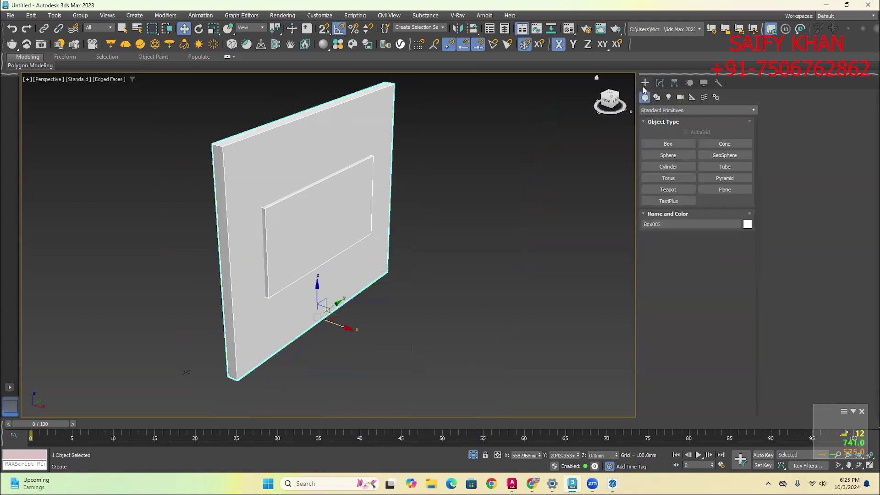
pyautogui.click(672, 111)
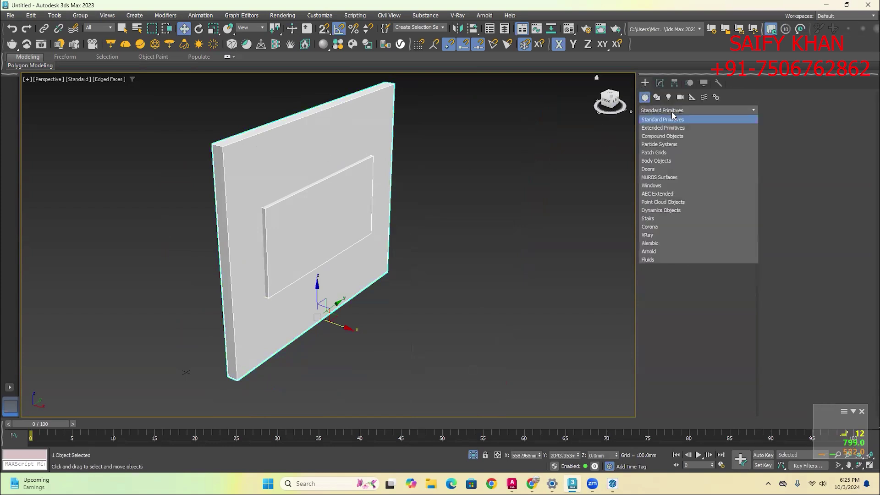
pyautogui.click(660, 135)
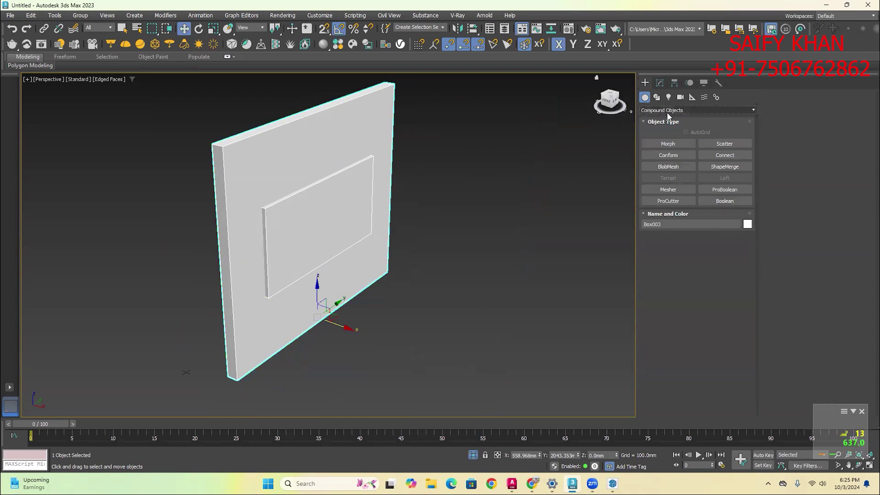
pyautogui.click(724, 190)
pyautogui.click(703, 245)
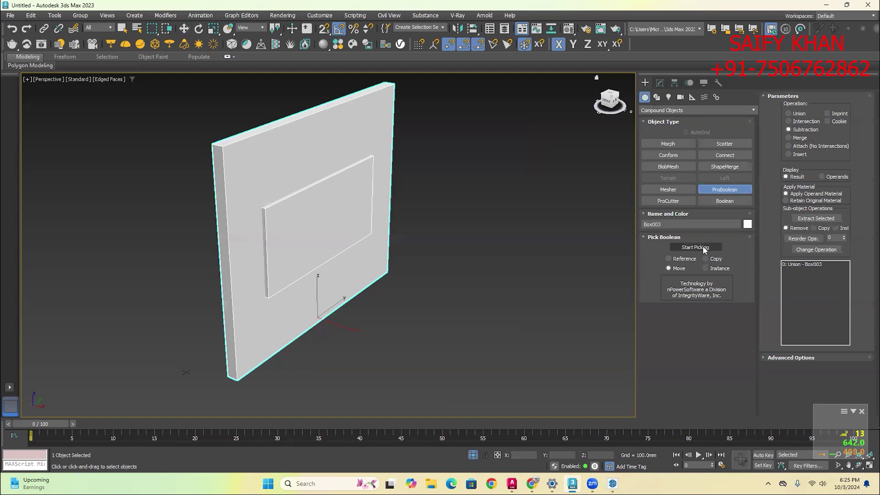
pyautogui.click(364, 197)
# Return to the Standard Primitives category and end the isolation to inspect the window opening in the room
pyautogui.keyDown('alt'); pyautogui.moveTo(469, 291); pyautogui.dragTo(516, 250, button='middle'); pyautogui.keyUp('alt')
pyautogui.click(713, 111)
pyautogui.click(669, 117)
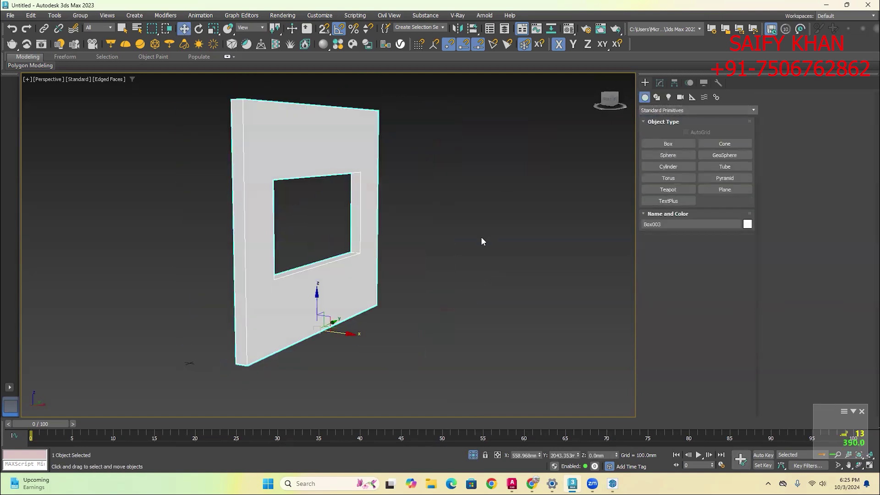
pyautogui.click(480, 237)
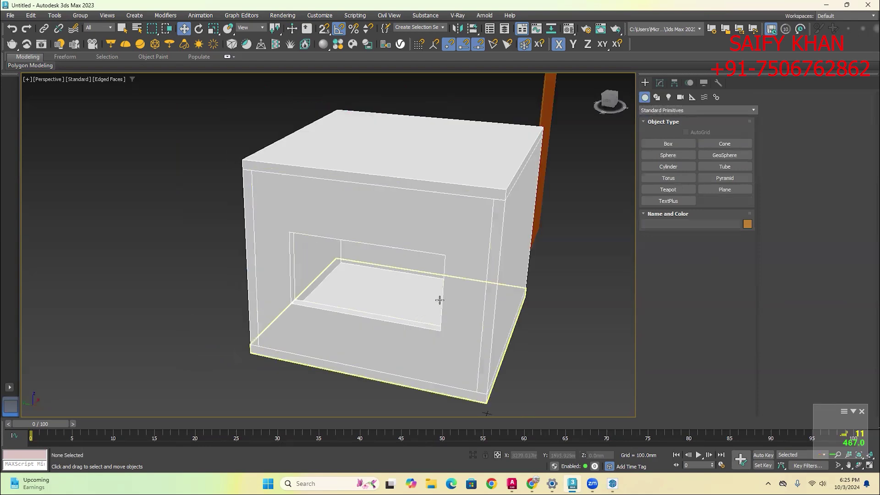
pyautogui.keyDown('alt'); pyautogui.moveTo(438, 296); pyautogui.dragTo(584, 442, button='middle'); pyautogui.keyUp('alt')
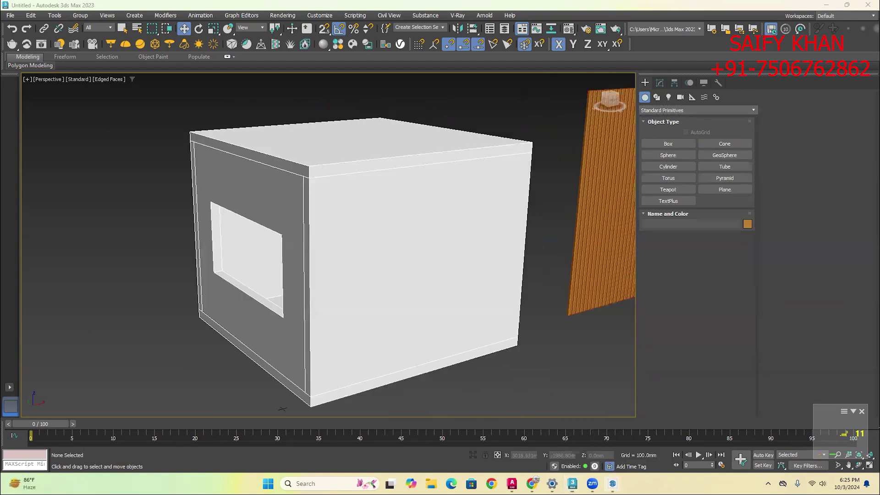
pyautogui.scroll(-5, 530, 346)
# Switch to SketchUp and draw a long, narrow rectangle on the ground in the empty area in front of the slatted panels
pyautogui.click(612, 484)
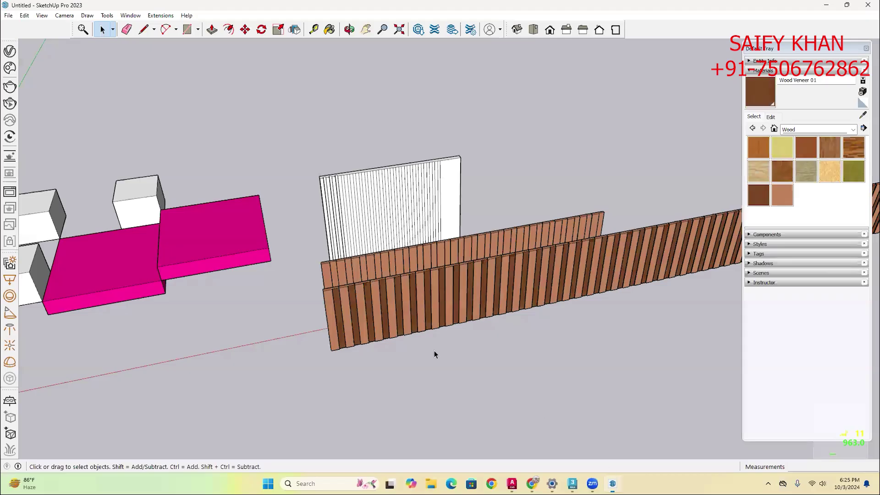
pyautogui.moveTo(434, 353)
pyautogui.mouseDown(button='middle')
pyautogui.moveTo(403, 373)
pyautogui.moveTo(254, 285)
pyautogui.moveTo(326, 295)
pyautogui.moveTo(404, 373)
pyautogui.moveTo(235, 372)
pyautogui.moveTo(223, 327)
pyautogui.moveTo(177, 356)
pyautogui.moveTo(200, 279)
pyautogui.mouseUp(button='middle')
pyautogui.press('r')
pyautogui.click(200, 276)
pyautogui.click(183, 362)
pyautogui.press('space')
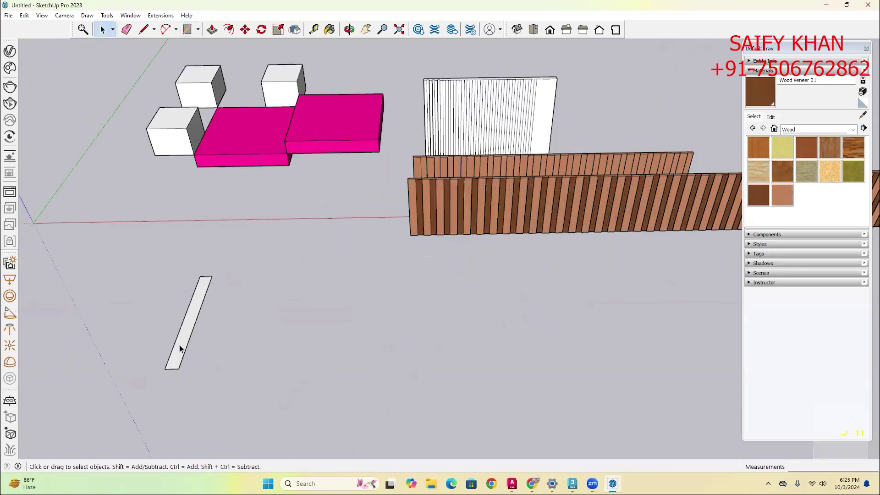
# Extrude the narrow rectangle upward with Push/Pull into an upright wall
pyautogui.moveTo(177, 353); pyautogui.dragTo(164, 312, button='middle')
pyautogui.press('p')
pyautogui.click(165, 312)
pyautogui.click(132, 226)
pyautogui.moveTo(131, 222); pyautogui.dragTo(47, 206, button='middle')
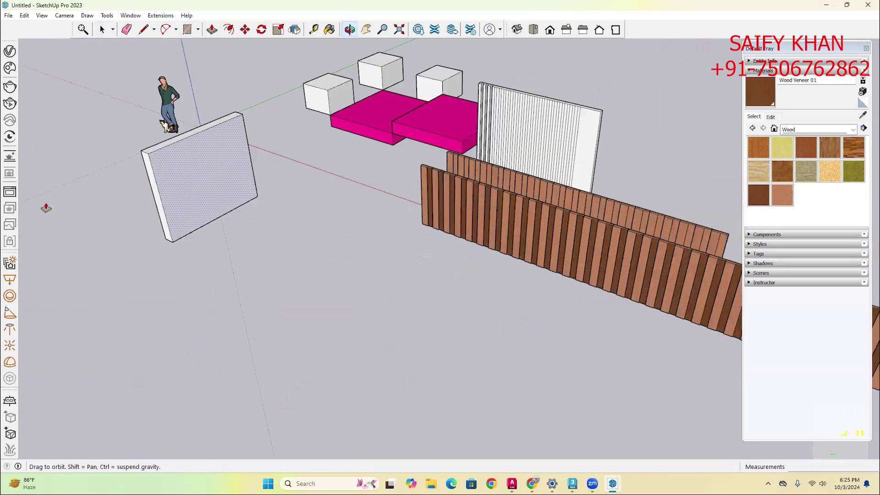
pyautogui.press('space')
# Draw a rectangle about 4' 11" by 3' 5" in the middle of the wall's large face
pyautogui.scroll(3, 133, 236)
pyautogui.press('r')
pyautogui.click(201, 142)
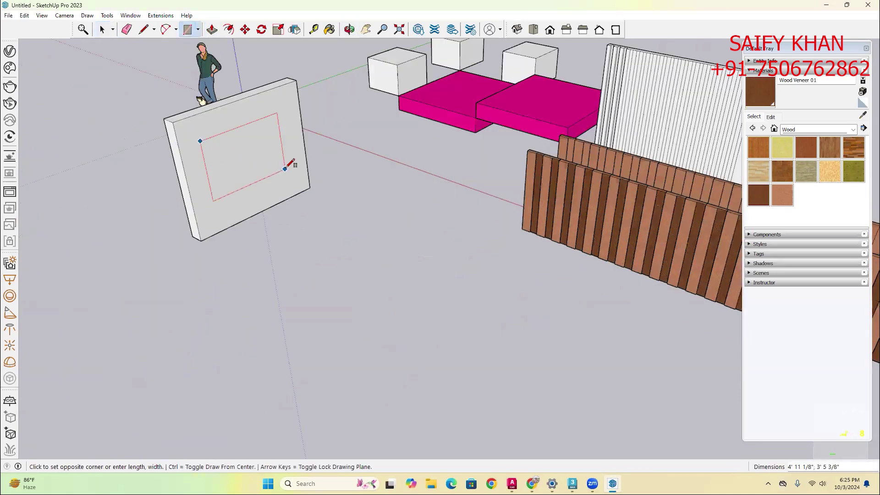
pyautogui.click(286, 168)
pyautogui.press('space')
# Push the rectangle through the full wall thickness to cut a window opening
pyautogui.click(250, 159)
pyautogui.moveTo(249, 159); pyautogui.dragTo(232, 169, button='middle')
pyautogui.press('p')
pyautogui.click(232, 167)
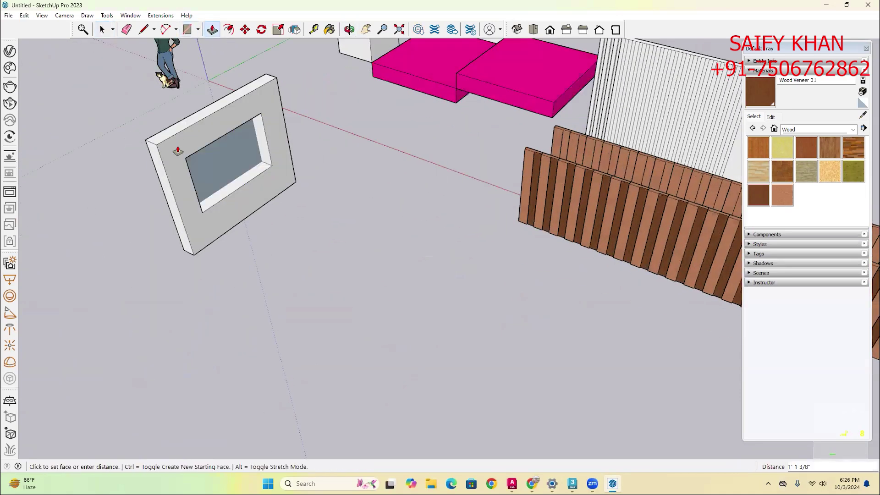
pyautogui.click(145, 140)
pyautogui.press('space')
# Select the entire wall with its opening and view it among the surrounding objects
pyautogui.tripleClick(177, 158)
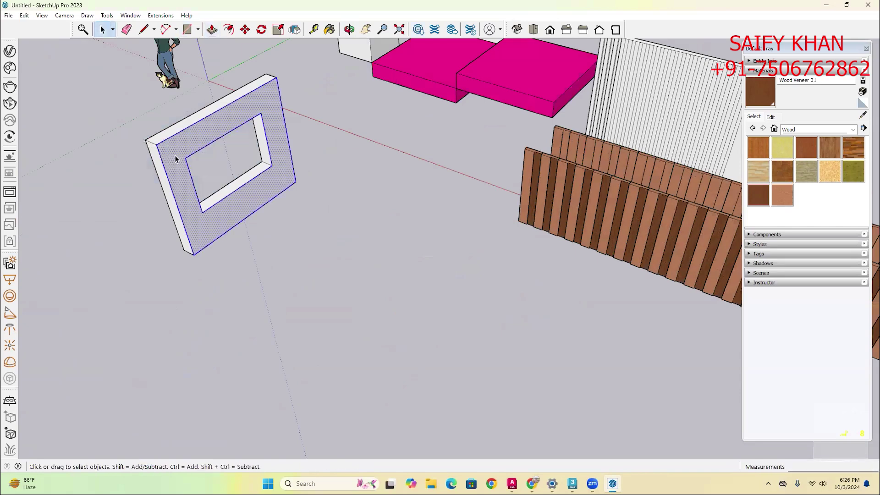
pyautogui.scroll(-3, 268, 249)
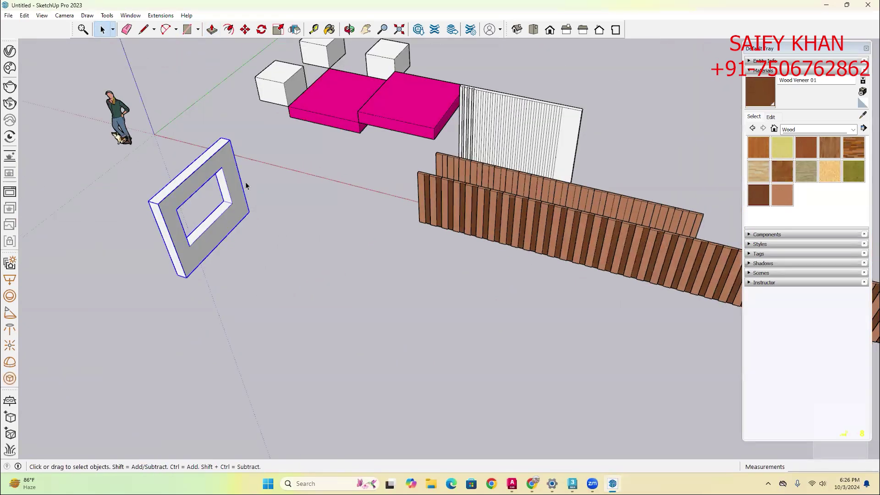
pyautogui.press('F2')
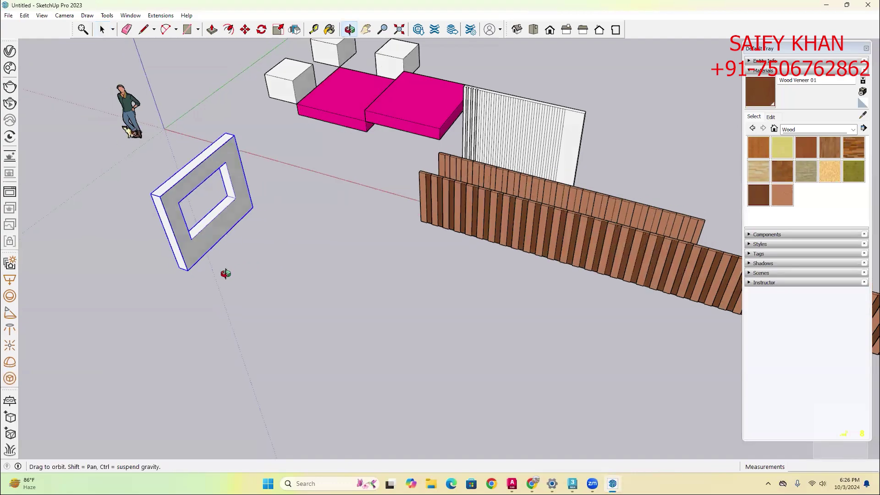
pyautogui.scroll(-2, 320, 142)
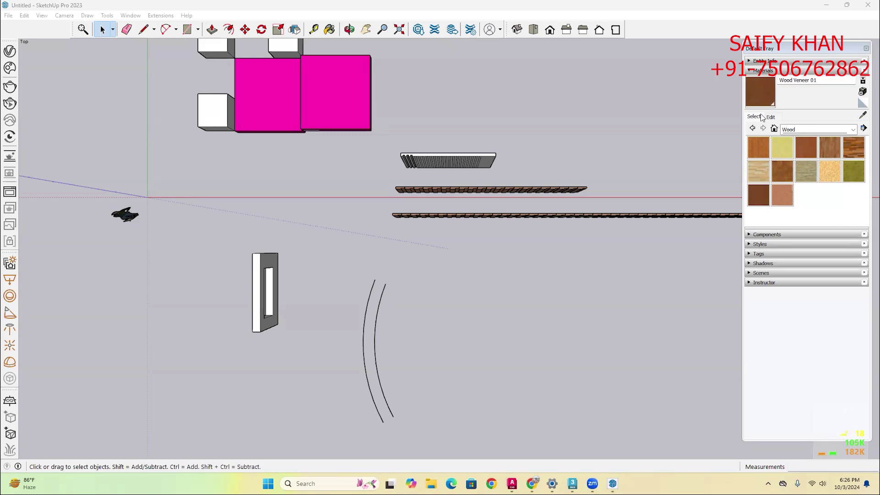
# Close both open ends of the two parallel arcs with straight lines to form a curved wall outline
pyautogui.click(404, 283)
pyautogui.scroll(3, 404, 283)
pyautogui.press('l')
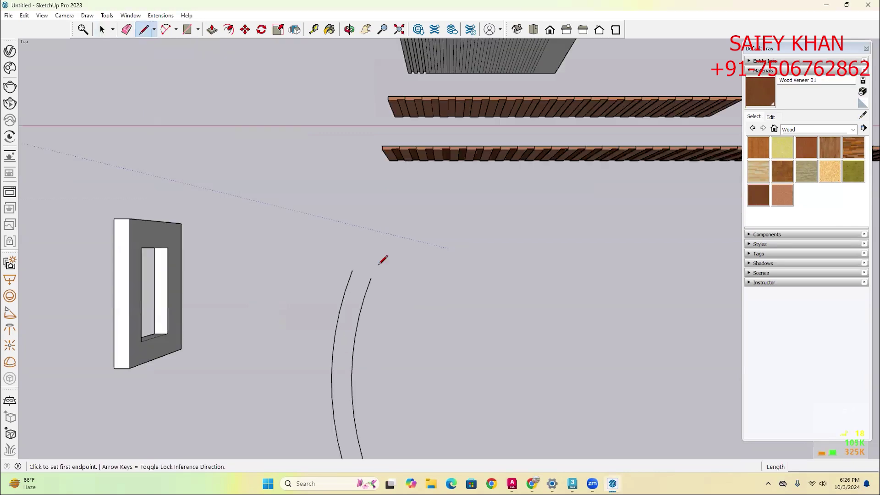
pyautogui.click(371, 278)
pyautogui.click(353, 270)
pyautogui.press('space')
pyautogui.scroll(-2, 376, 211)
pyautogui.scroll(-2, 381, 252)
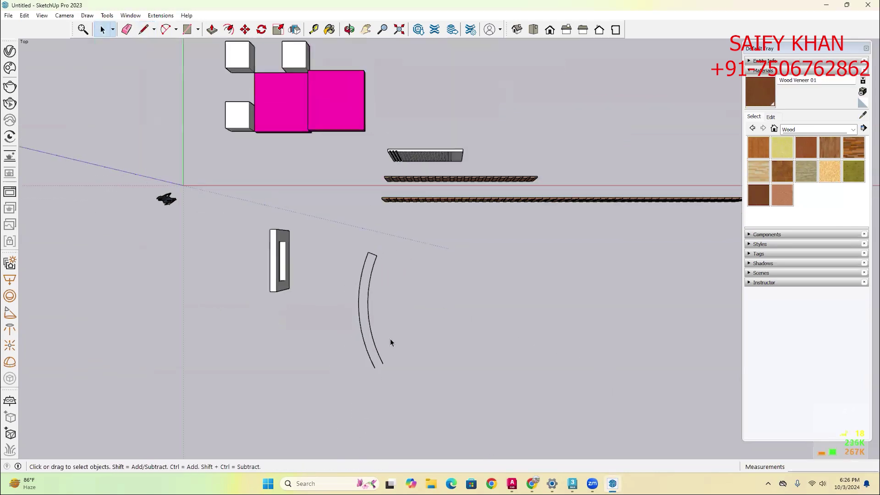
pyautogui.press('l')
pyautogui.click(384, 362)
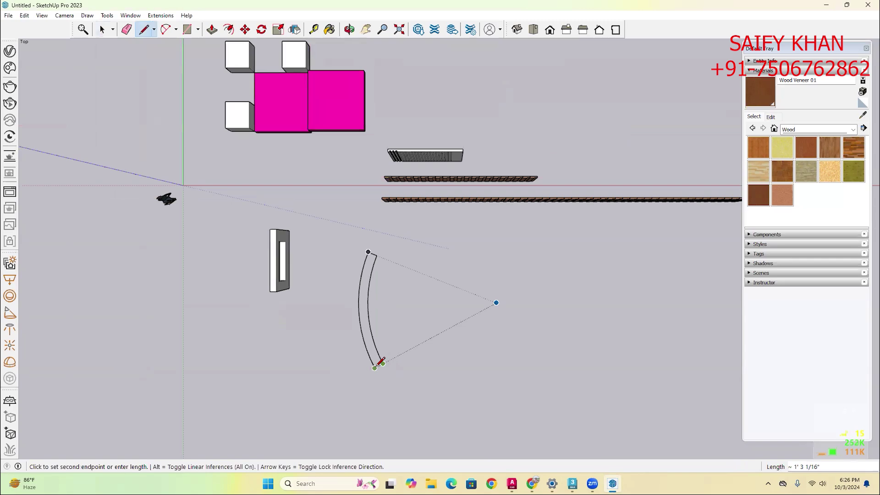
pyautogui.click(376, 365)
# Extrude the curved strip upward with Push/Pull into a curved wall
pyautogui.moveTo(376, 366); pyautogui.dragTo(366, 248, button='middle')
pyautogui.press('p')
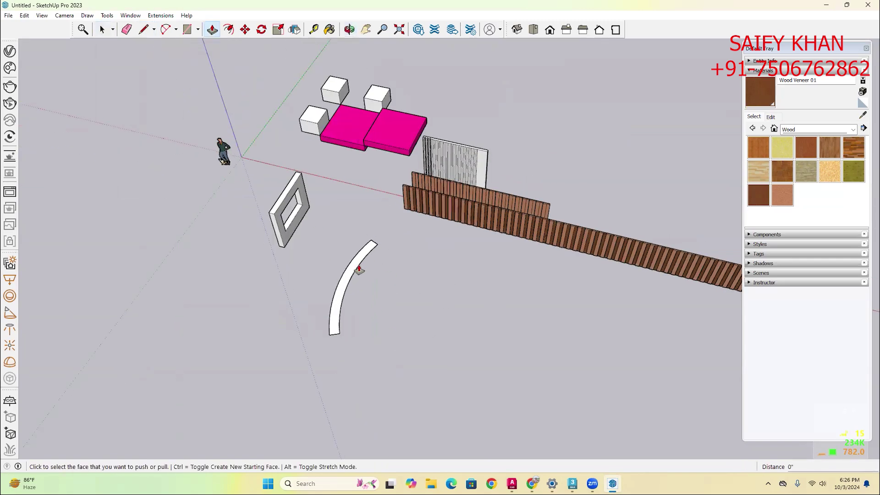
pyautogui.click(366, 250)
pyautogui.click(351, 197)
pyautogui.moveTo(352, 196); pyautogui.dragTo(359, 172, button='middle')
pyautogui.press('space')
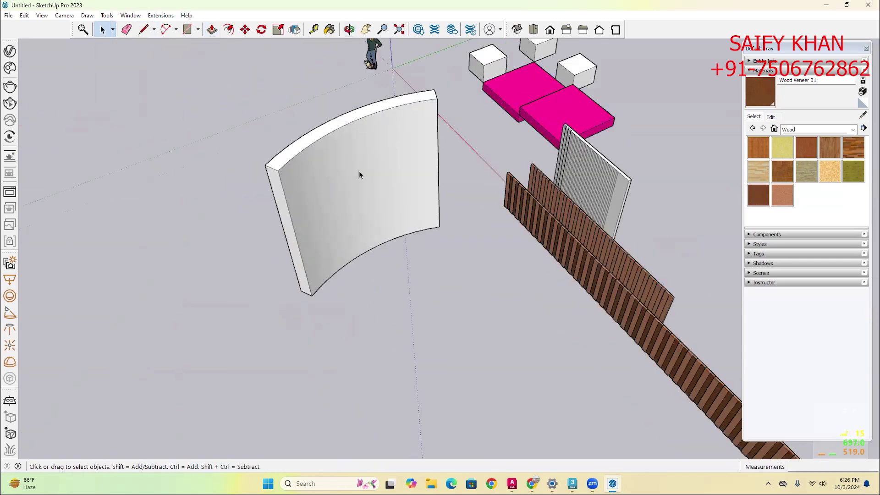
# Draw a window-sized rectangle across the concave face of the curved wall
pyautogui.press('r')
pyautogui.moveTo(283, 169); pyautogui.dragTo(406, 251, button='middle')
pyautogui.scroll(2, 344, 167)
pyautogui.click(326, 147)
pyautogui.click(425, 185)
pyautogui.press('space')
# Try to push the rectangle into the curved wall to cut an opening
pyautogui.scroll(-1, 372, 180)
pyautogui.press('p')
pyautogui.click(361, 196)
pyautogui.click(326, 166)
pyautogui.moveTo(324, 165); pyautogui.dragTo(402, 202, button='middle')
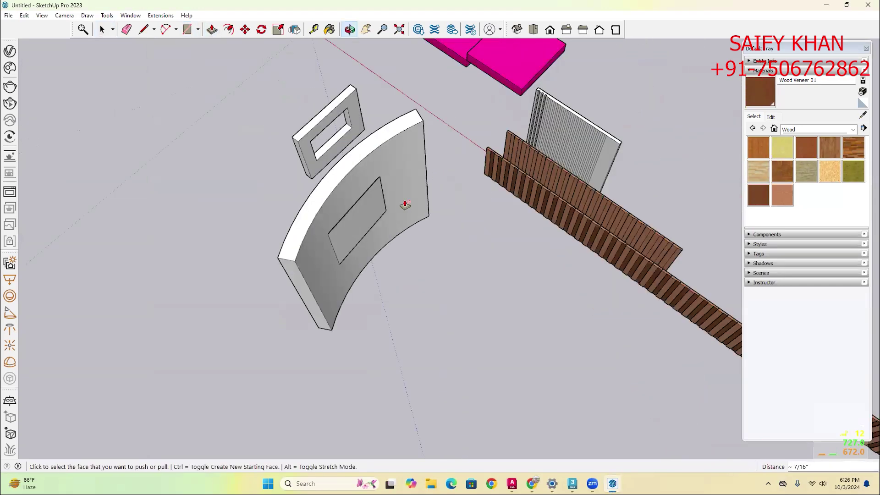
pyautogui.press('space')
# Pull the rectangle out of the curved wall into a protruding block and select the wall's concave face
pyautogui.moveTo(334, 230); pyautogui.dragTo(367, 222, button='middle')
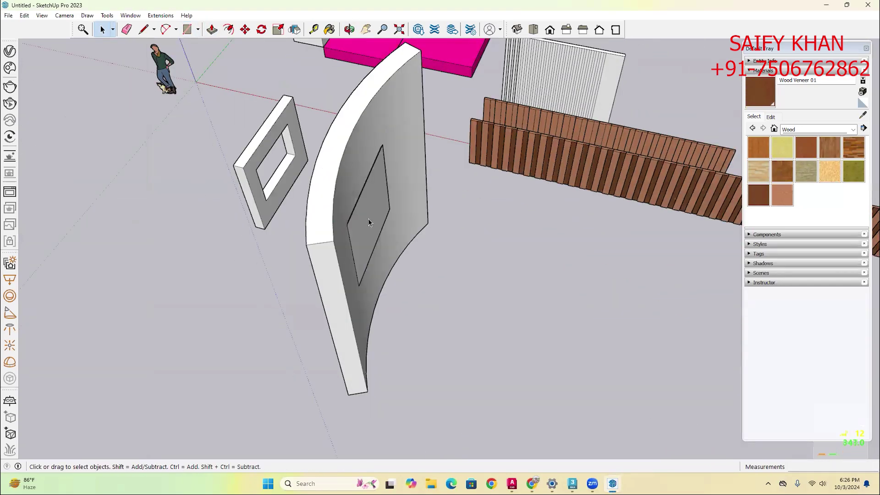
pyautogui.click(367, 220)
pyautogui.press('p')
pyautogui.moveTo(373, 224); pyautogui.dragTo(399, 232)
pyautogui.press('space')
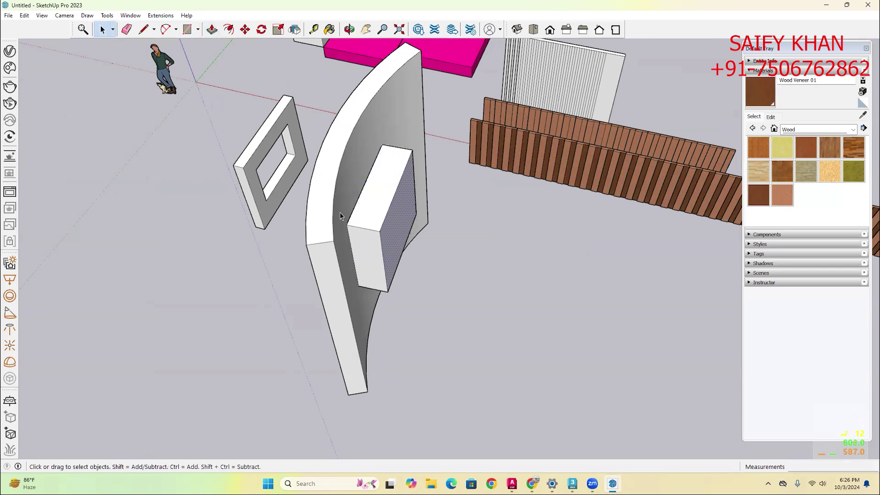
pyautogui.click(339, 212)
pyautogui.moveTo(339, 212); pyautogui.dragTo(429, 271, button='middle')
pyautogui.moveTo(415, 231); pyautogui.dragTo(389, 236, button='middle')
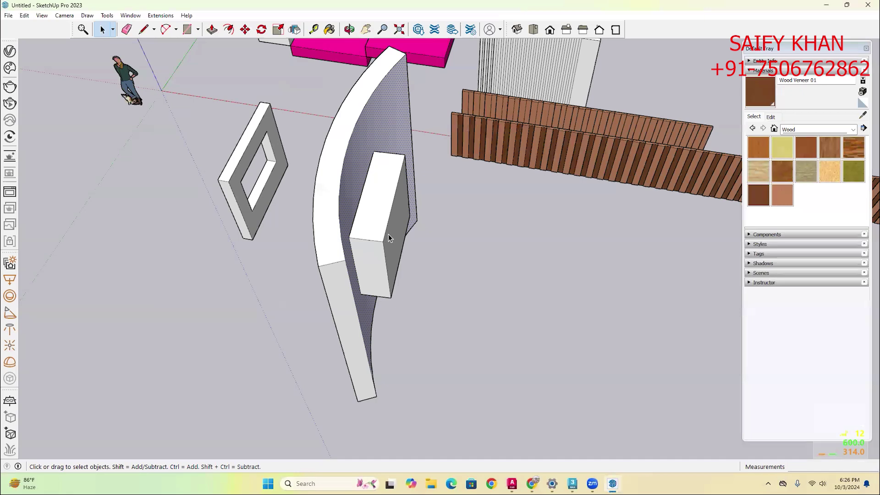
# Pull the outer face of the block on the curved wall farther outward by the previous distance
pyautogui.scroll(-3, 391, 234)
pyautogui.press('p')
pyautogui.doubleClick(393, 234)
pyautogui.press('space')
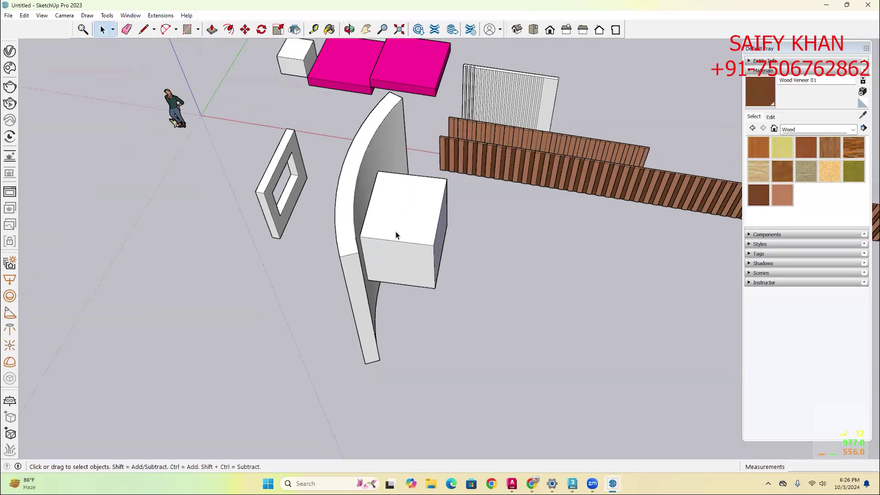
# Make the block and the curved wall two separate groups
pyautogui.tripleClick(403, 236)
pyautogui.moveTo(404, 237); pyautogui.dragTo(436, 277, button='middle')
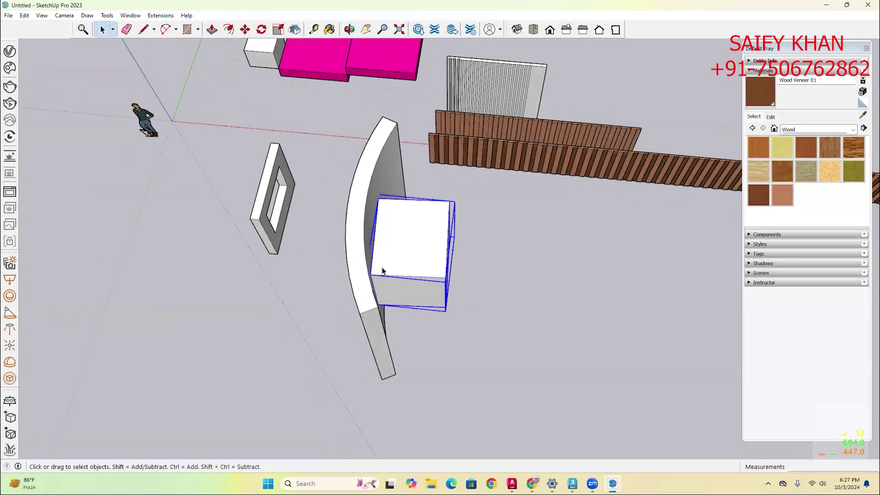
pyautogui.tripleClick(368, 259)
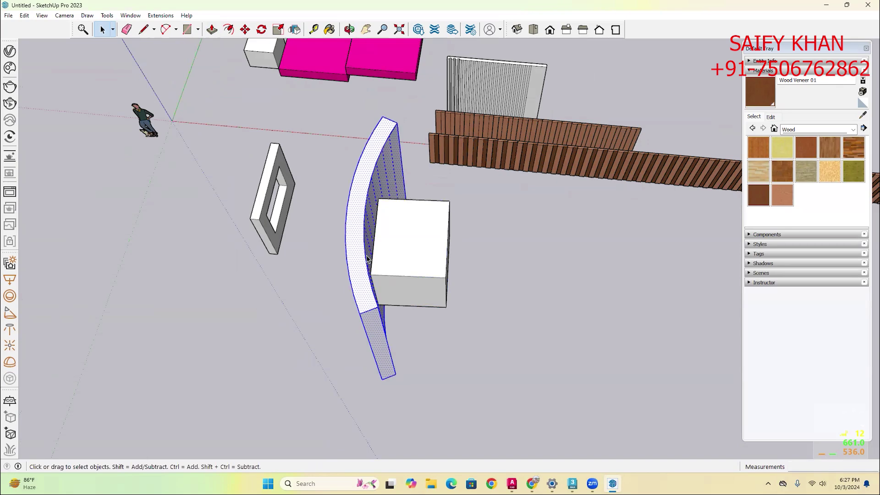
pyautogui.hotkey('ctrl', 'g')
# Move the block group about 2' 5" along the red axis so it passes through the curved wall
pyautogui.click(430, 284)
pyautogui.press('m')
pyautogui.click(512, 311)
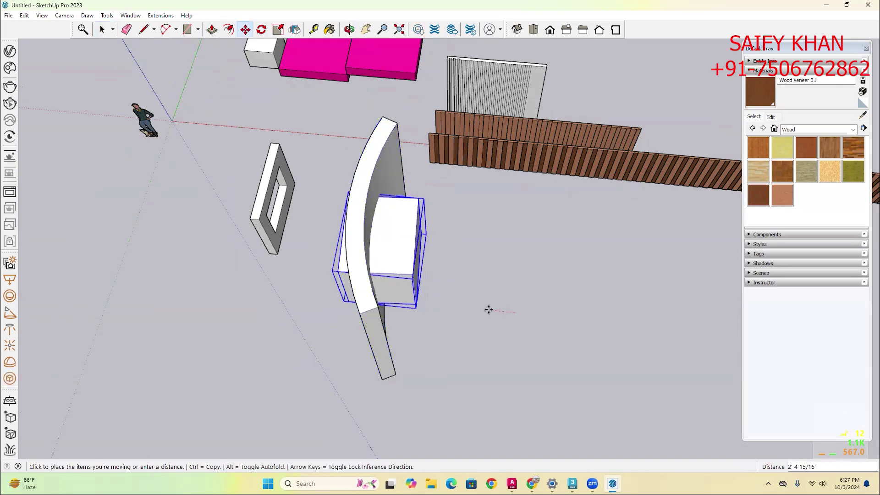
pyautogui.click(492, 307)
pyautogui.press('space')
# Display the Solid Tools toolbar and clear the selection
pyautogui.rightClick(737, 28)
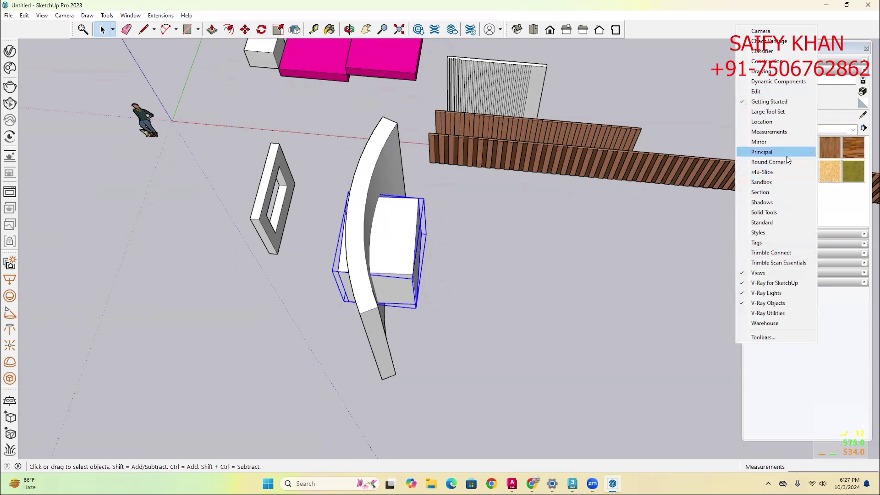
pyautogui.click(753, 212)
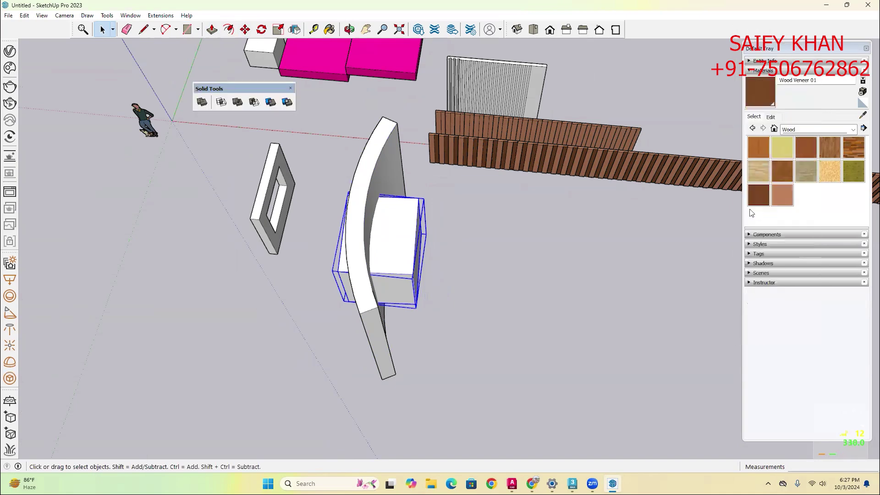
pyautogui.click(315, 136)
pyautogui.moveTo(315, 137); pyautogui.dragTo(369, 142, button='middle')
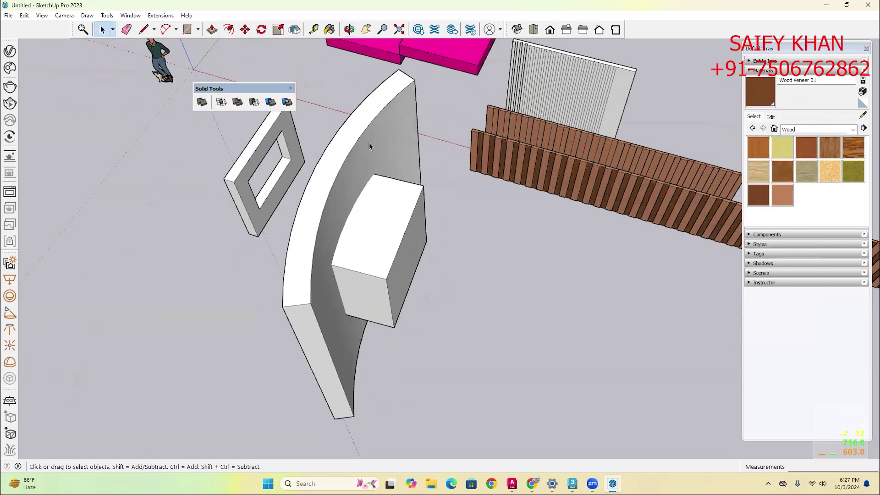
# Try subtracting the curved wall from the block with Solid Tools Subtract, and undo it
pyautogui.click(370, 142)
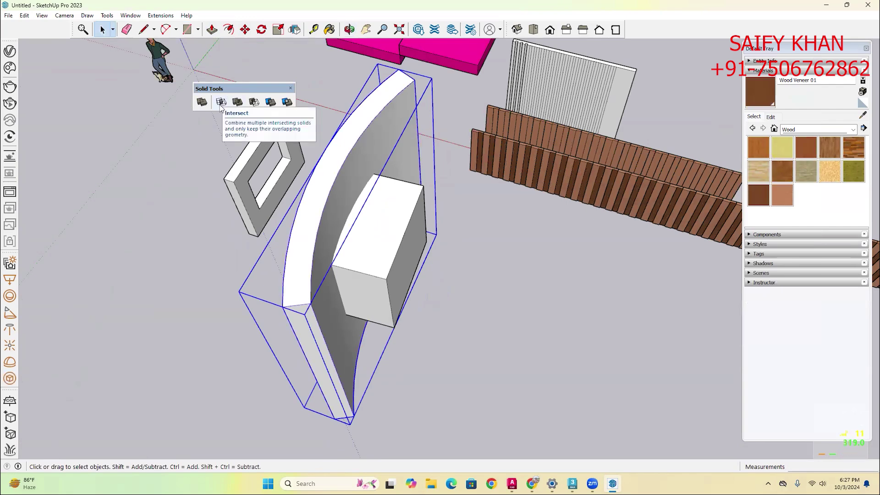
pyautogui.click(258, 106)
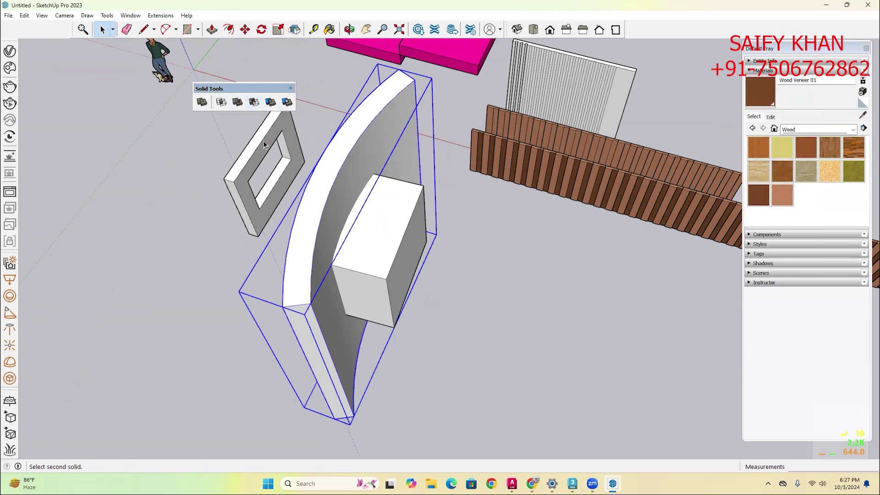
pyautogui.click(360, 243)
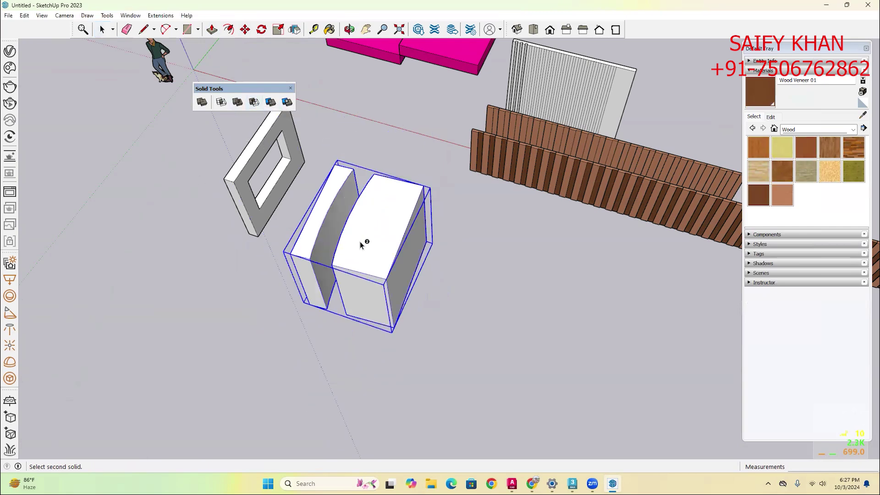
pyautogui.click(360, 243)
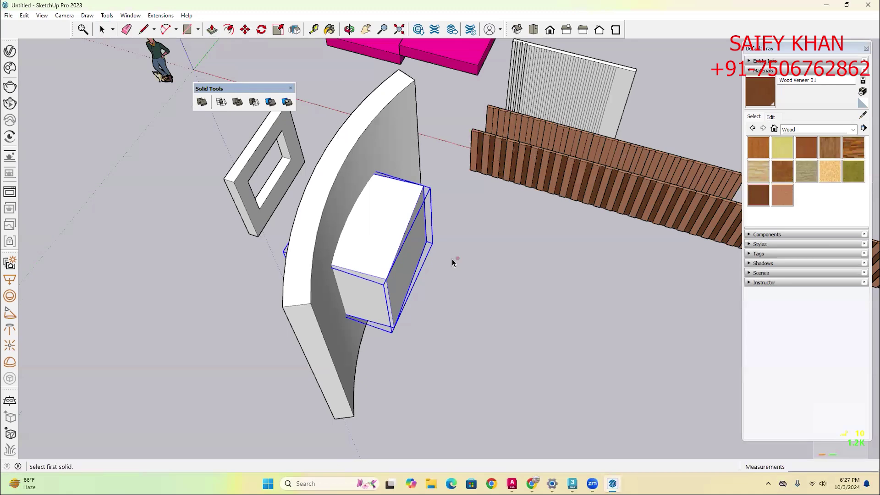
pyautogui.moveTo(471, 250); pyautogui.dragTo(389, 231, button='middle')
# Subtract the block from the curved wall with Solid Tools to cut a window opening, and undo the cut
pyautogui.click(389, 232)
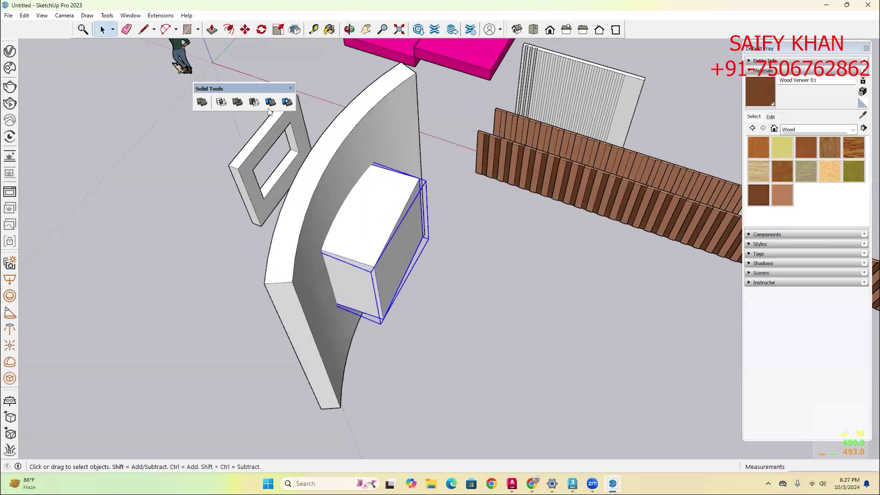
pyautogui.click(253, 102)
pyautogui.click(309, 215)
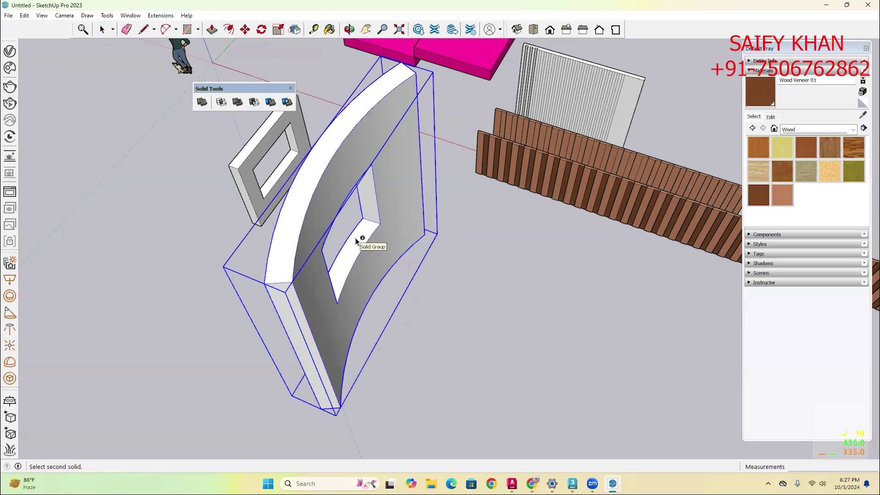
pyautogui.press('space')
pyautogui.moveTo(356, 238); pyautogui.dragTo(232, 293, button='middle')
pyautogui.hotkey('ctrl', 'z')
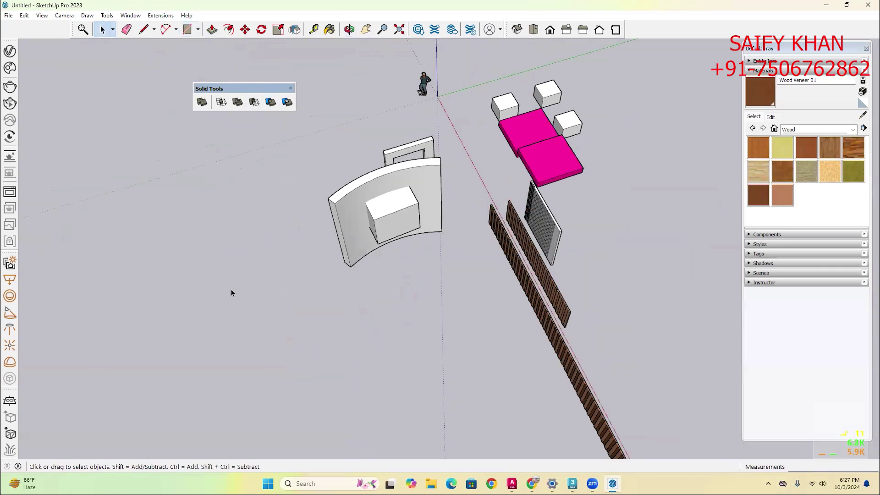
# In top view, draw a new arc with a bulge of about 4' 4" in the empty area beside the curved wall
pyautogui.press('F2')
pyautogui.press('a')
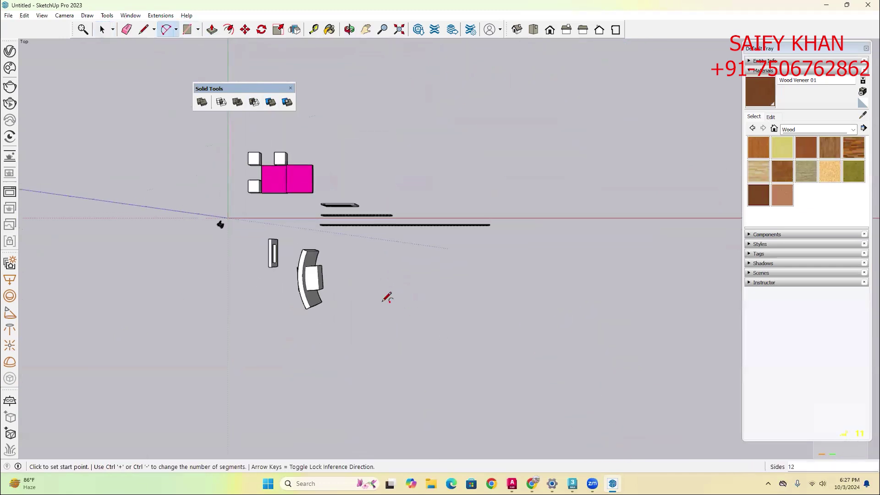
pyautogui.click(379, 300)
pyautogui.press('space')
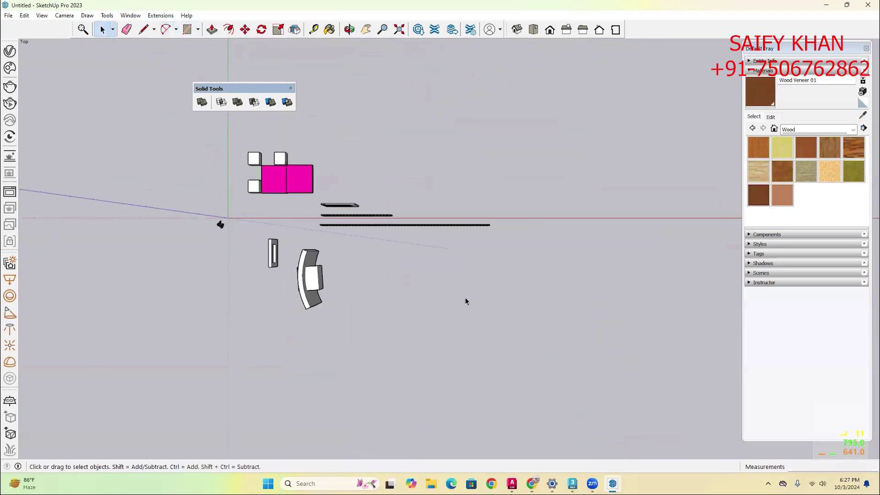
pyautogui.press('a')
pyautogui.click(418, 275)
pyautogui.click(512, 275)
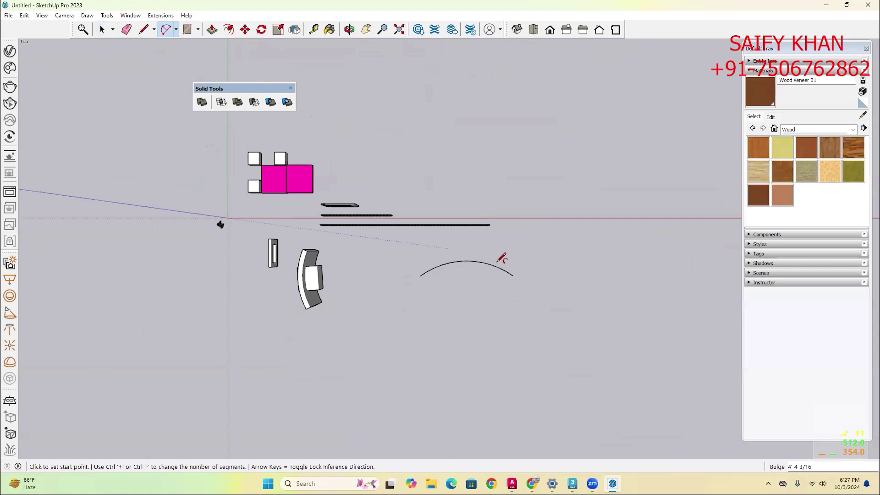
pyautogui.click(474, 261)
# Offset the new arc a short distance to make a parallel second arc for the wall thickness
pyautogui.scroll(1, 474, 263)
pyautogui.press('space')
pyautogui.click(474, 261)
pyautogui.scroll(2, 474, 260)
pyautogui.press('f')
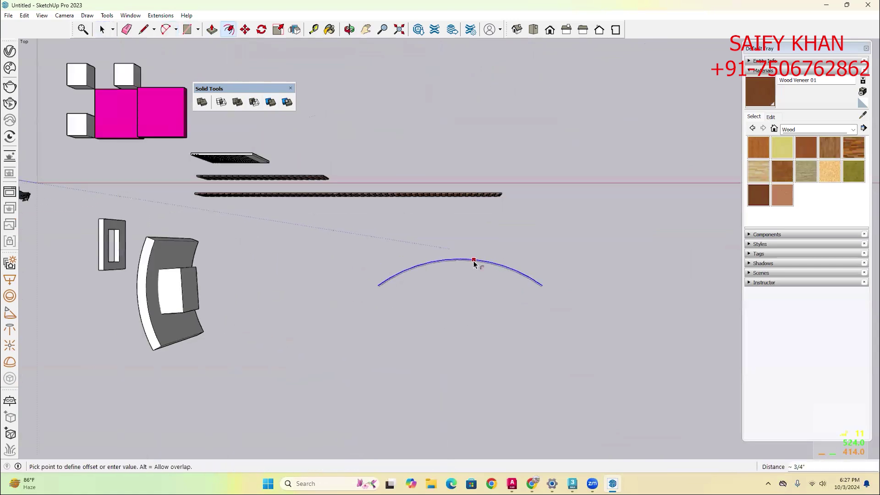
pyautogui.click(474, 261)
pyautogui.click(475, 268)
# Close both ends of the parallel arcs with straight lines to form a curved strip face
pyautogui.scroll(4, 394, 289)
pyautogui.press('l')
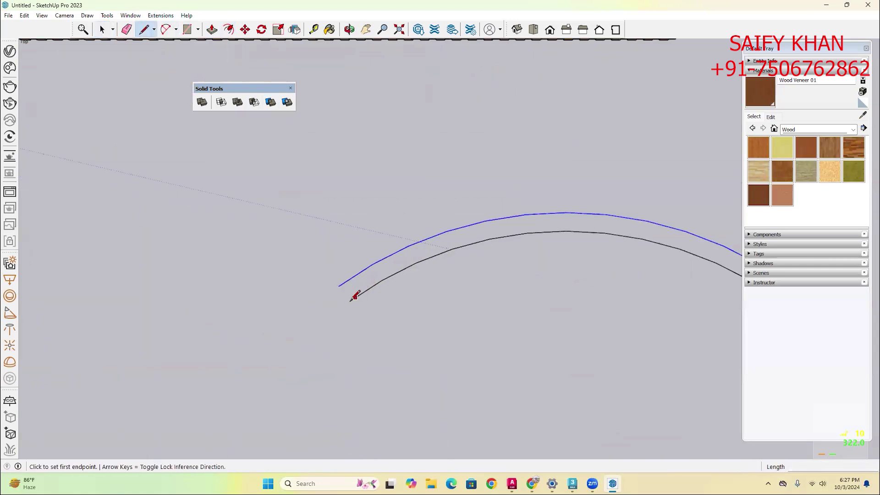
pyautogui.click(349, 301)
pyautogui.click(339, 286)
pyautogui.press('space')
pyautogui.scroll(-3, 339, 288)
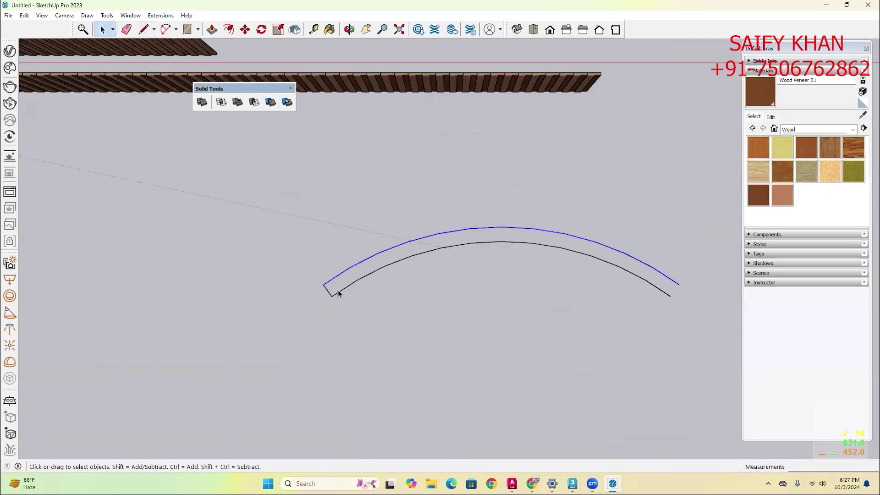
pyautogui.press('l')
pyautogui.scroll(2, 586, 306)
pyautogui.click(624, 281)
pyautogui.click(630, 274)
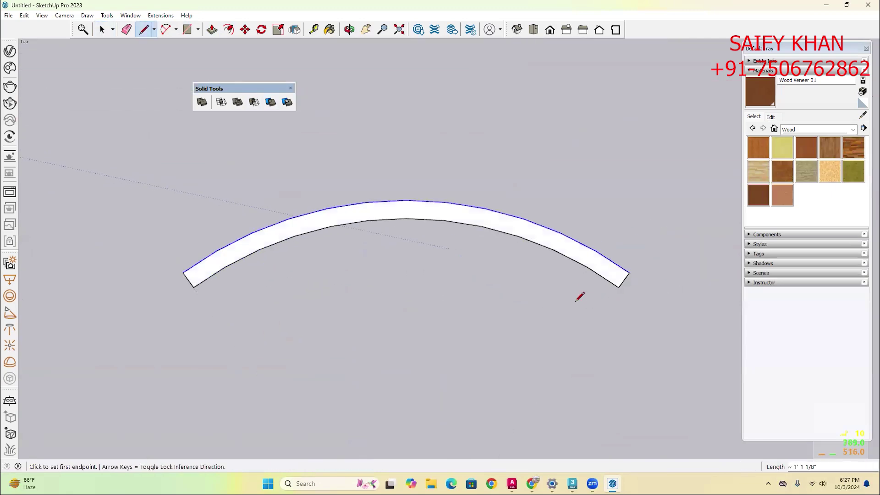
# Extrude the curved strip upward with Push/Pull into a second curved wall and group it
pyautogui.press('space')
pyautogui.scroll(-3, 512, 325)
pyautogui.moveTo(548, 314); pyautogui.dragTo(514, 256, button='middle')
pyautogui.press('p')
pyautogui.click(514, 255)
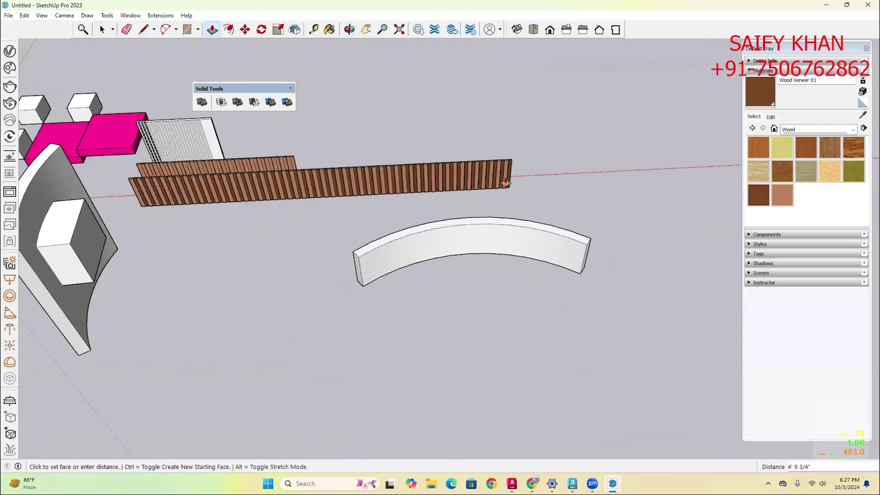
pyautogui.press('space')
pyautogui.tripleClick(486, 189)
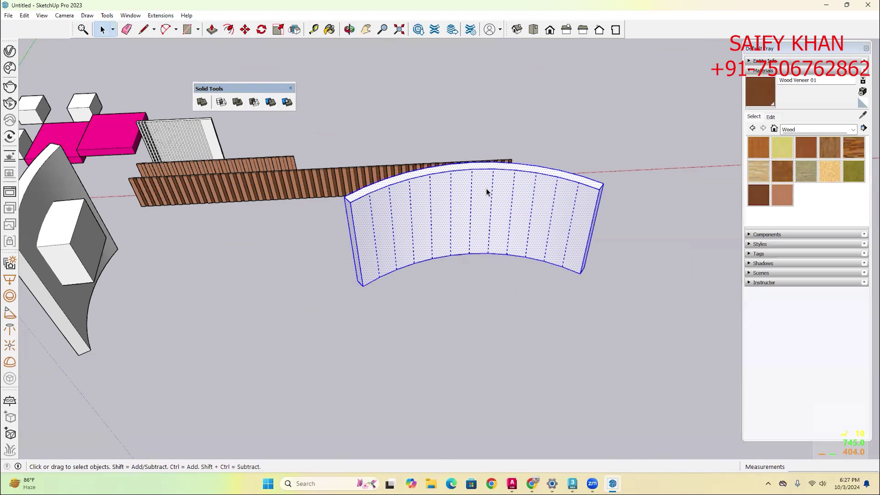
pyautogui.hotkey('ctrl', 'g')
# Draw a circle at the middle of the second curved wall's concave side
pyautogui.moveTo(461, 293); pyautogui.dragTo(457, 196, button='middle')
pyautogui.press('c')
pyautogui.click(475, 191)
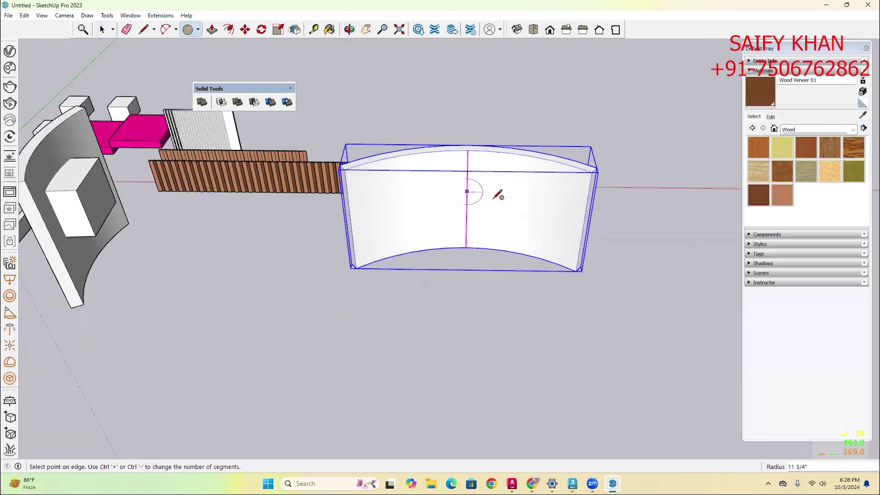
pyautogui.click(499, 194)
pyautogui.press('space')
# Extrude the circle about 7' outward into a cylinder with Push/Pull
pyautogui.press('p')
pyautogui.click(476, 199)
pyautogui.click(473, 236)
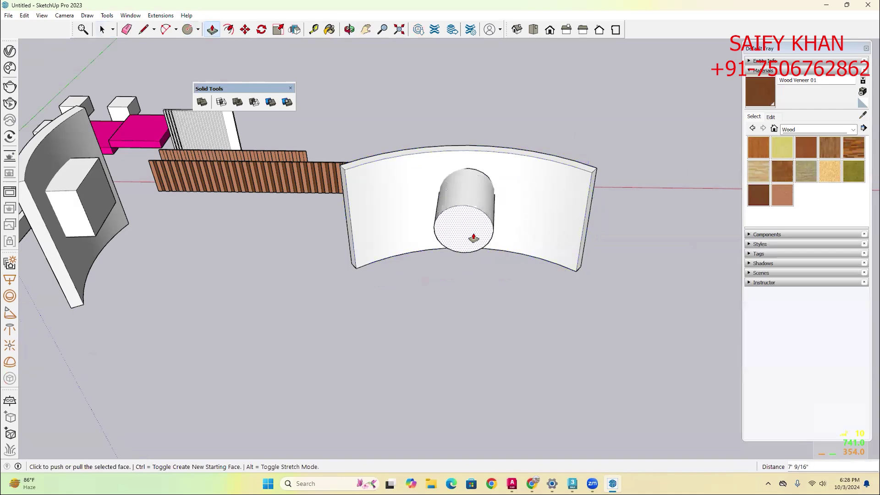
# Move the whole cylinder back so it passes through both sides of the second curved wall
pyautogui.moveTo(473, 235); pyautogui.dragTo(504, 260, button='middle')
pyautogui.press('space')
pyautogui.click(499, 180)
pyautogui.press('m')
pyautogui.click(564, 230)
pyautogui.press('space')
# Explode the second curved wall's group into loose geometry
pyautogui.click(495, 171)
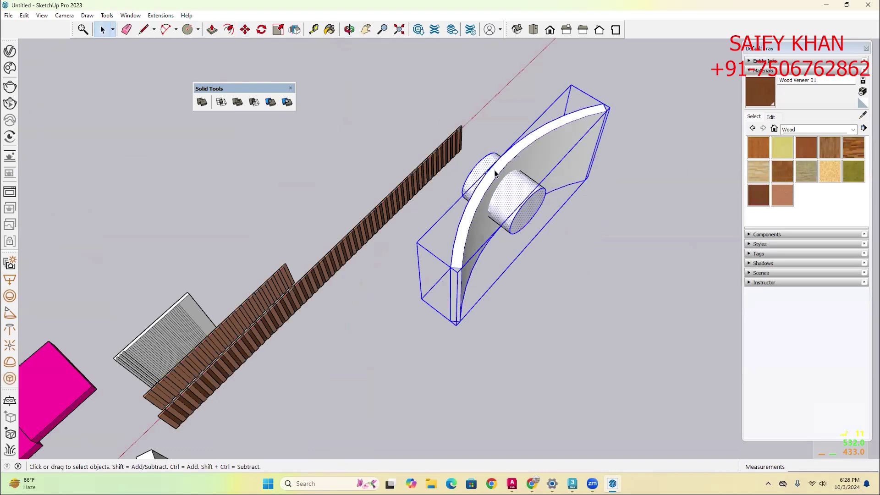
pyautogui.rightClick(496, 170)
pyautogui.click(521, 221)
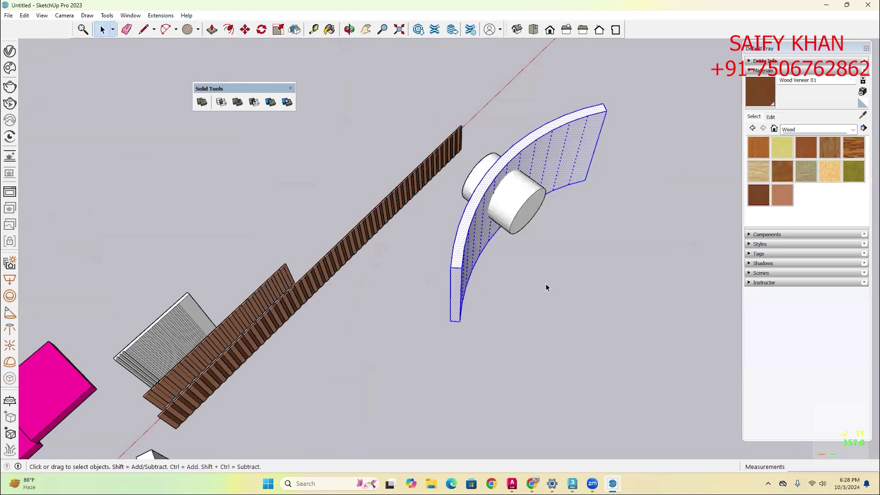
# Select the cylinder and the second curved wall together and intersect their faces with the model
pyautogui.moveTo(545, 283); pyautogui.dragTo(624, 357, button='middle')
pyautogui.moveTo(624, 357); pyautogui.dragTo(438, 53)
pyautogui.moveTo(485, 184); pyautogui.dragTo(504, 192, button='middle')
pyautogui.scroll(5, 504, 192)
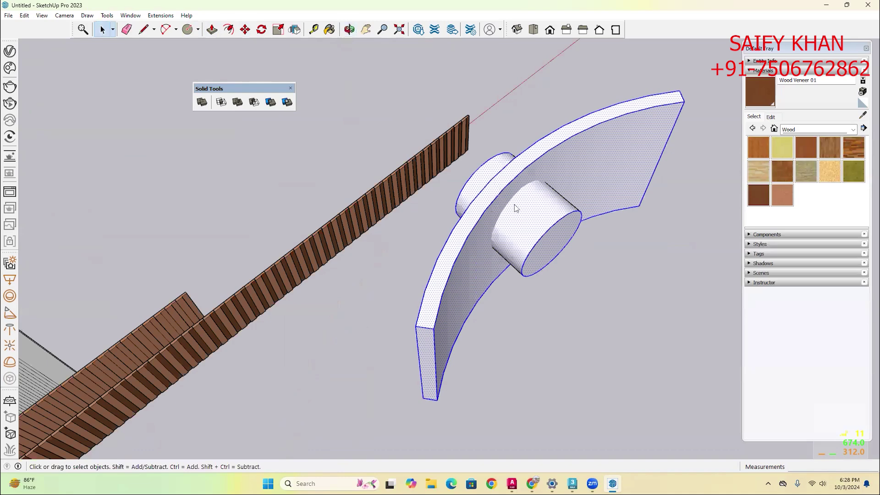
pyautogui.rightClick(505, 193)
pyautogui.moveTo(547, 286)
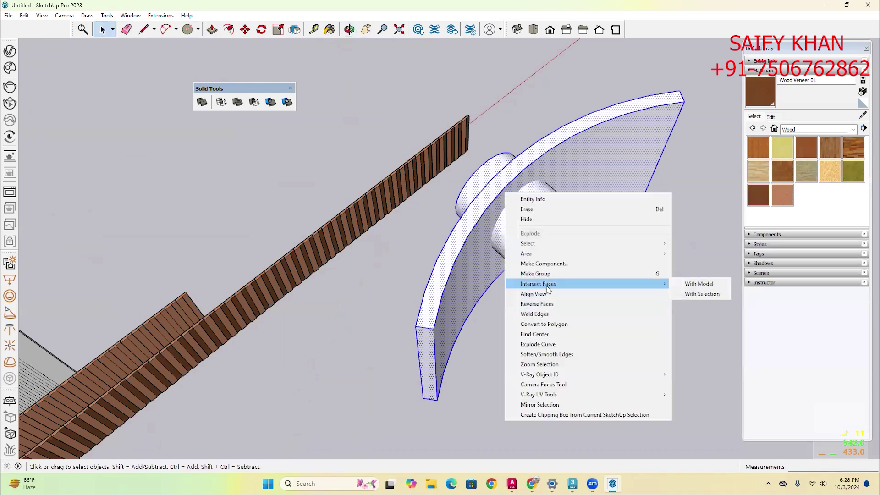
pyautogui.click(694, 284)
# Delete the cylinder parts protruding from both sides of the second curved wall, leaving a round opening
pyautogui.moveTo(534, 224); pyautogui.dragTo(571, 349, button='middle')
pyautogui.moveTo(575, 357); pyautogui.dragTo(460, 314)
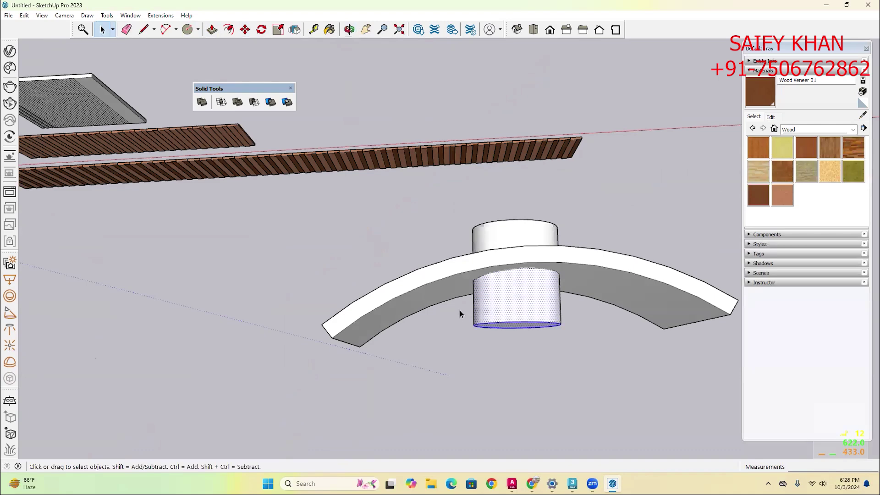
pyautogui.press('Delete')
pyautogui.moveTo(589, 242); pyautogui.dragTo(446, 204)
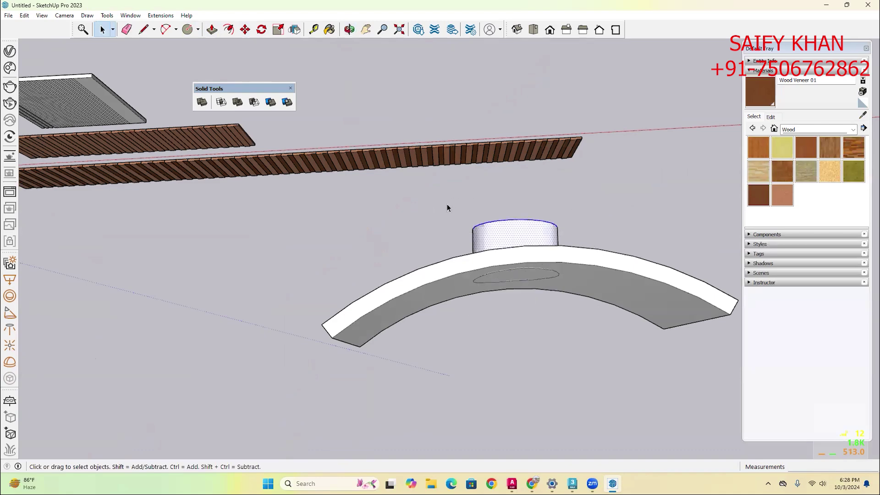
pyautogui.press('Delete')
# Reverse the inner faces of the round opening in the second curved wall
pyautogui.moveTo(532, 226); pyautogui.dragTo(577, 196, button='middle')
pyautogui.moveTo(438, 219); pyautogui.dragTo(444, 287, button='middle')
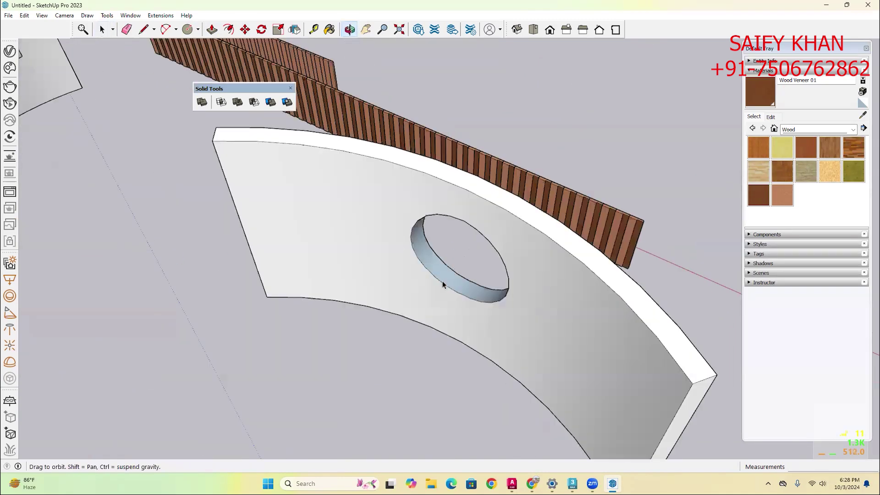
pyautogui.scroll(4, 443, 284)
pyautogui.rightClick(443, 284)
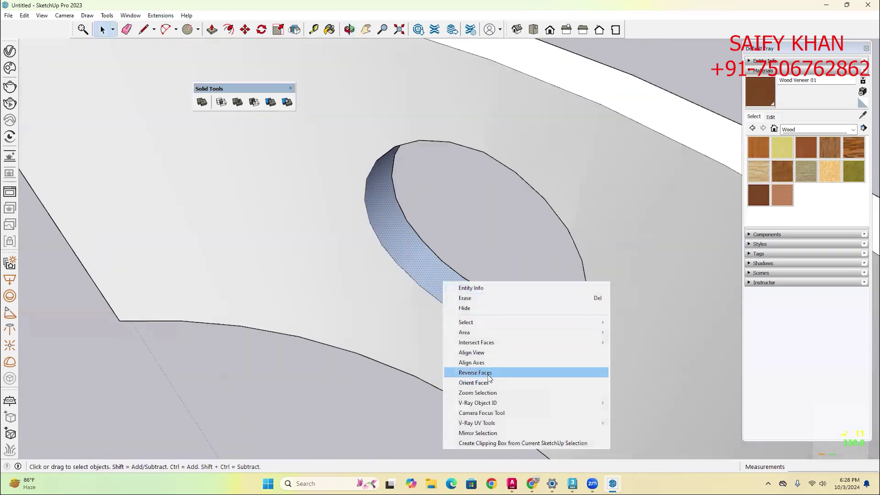
pyautogui.click(488, 375)
# Group the curved wall with the round opening and clear the selection
pyautogui.moveTo(488, 375); pyautogui.dragTo(481, 255, button='middle')
pyautogui.scroll(-5, 452, 325)
pyautogui.click(453, 321)
pyautogui.scroll(-3, 499, 261)
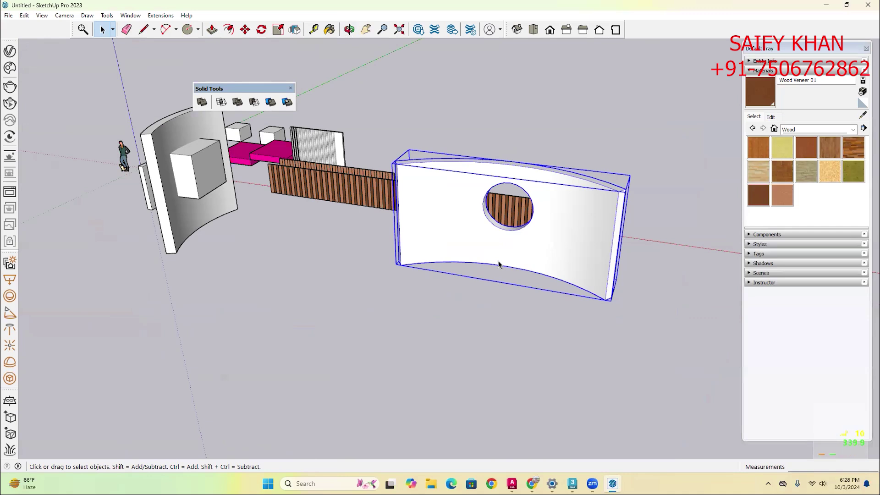
pyautogui.click(369, 122)
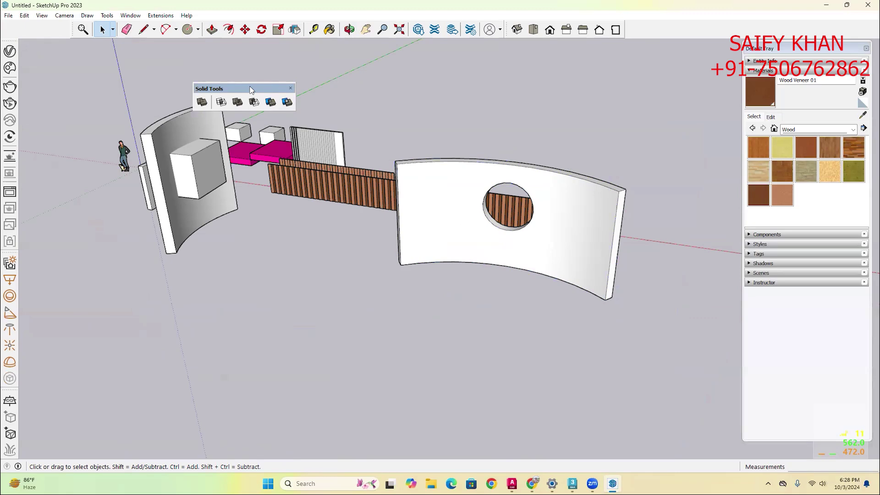
# Dock the floating Solid Tools toolbar in the toolbar row above the model
pyautogui.moveTo(252, 90); pyautogui.dragTo(698, 23)
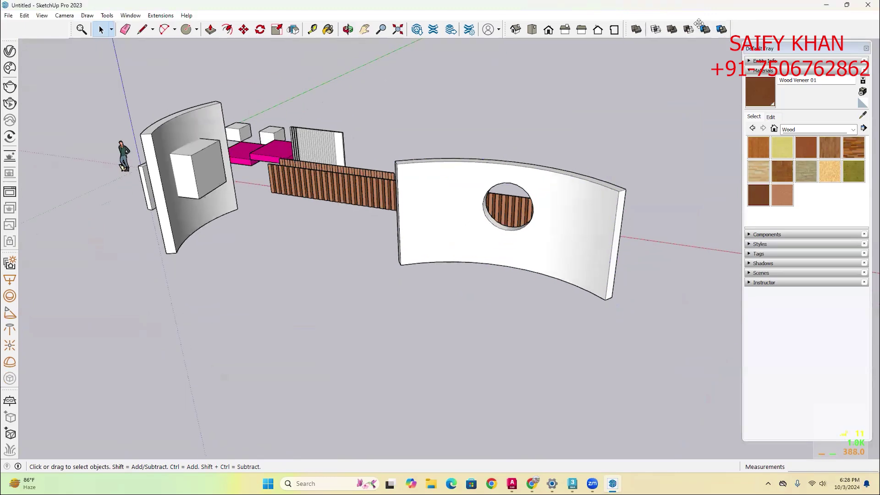
pyautogui.scroll(2, 512, 197)
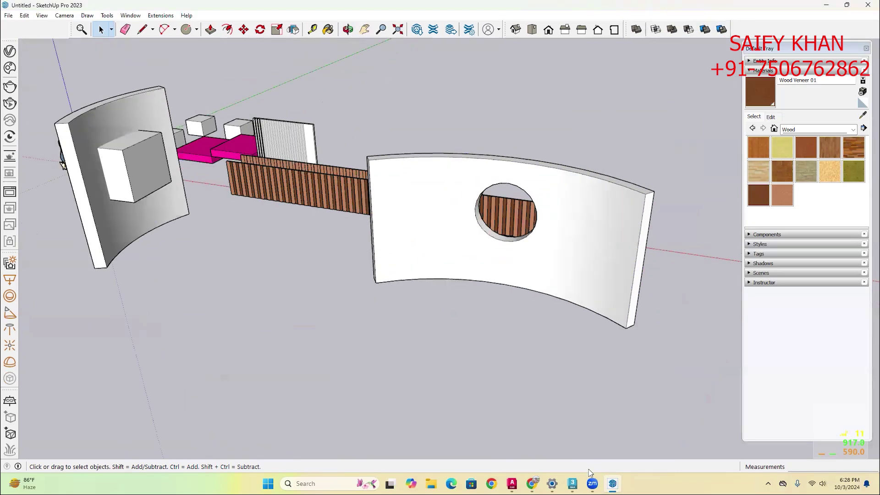
# Switch to 3ds Max and examine the window opening in the side wall of the box room
pyautogui.click(572, 483)
pyautogui.scroll(4, 367, 270)
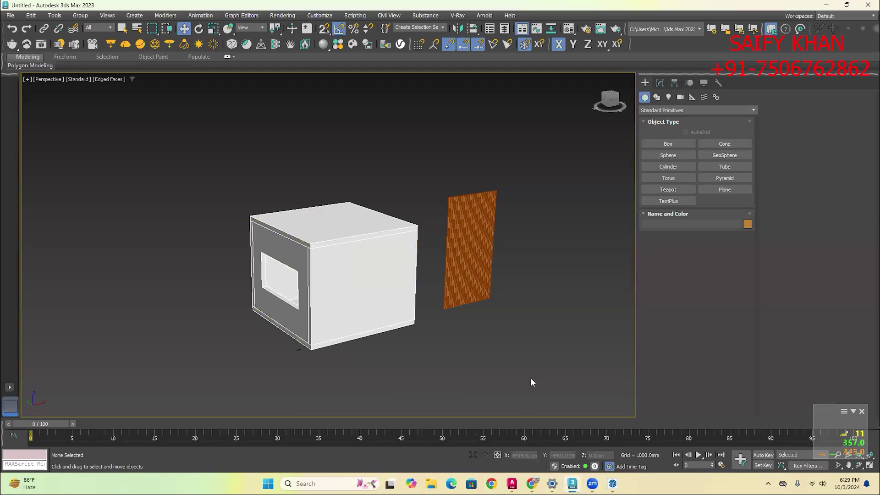
pyautogui.scroll(3, 435, 319)
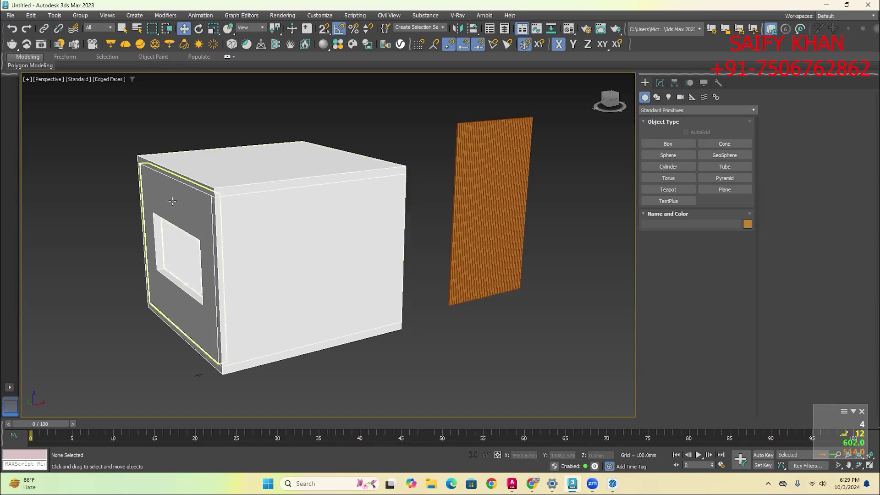
pyautogui.scroll(2, 171, 224)
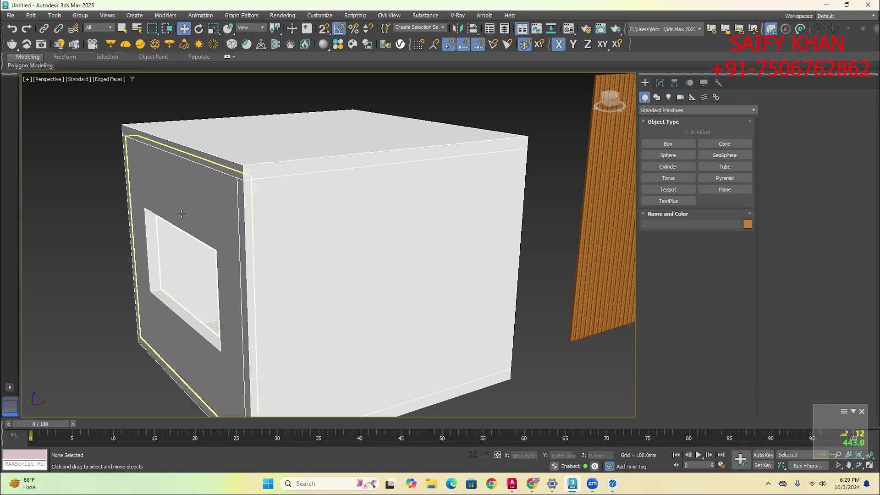
pyautogui.scroll(-5, 190, 211)
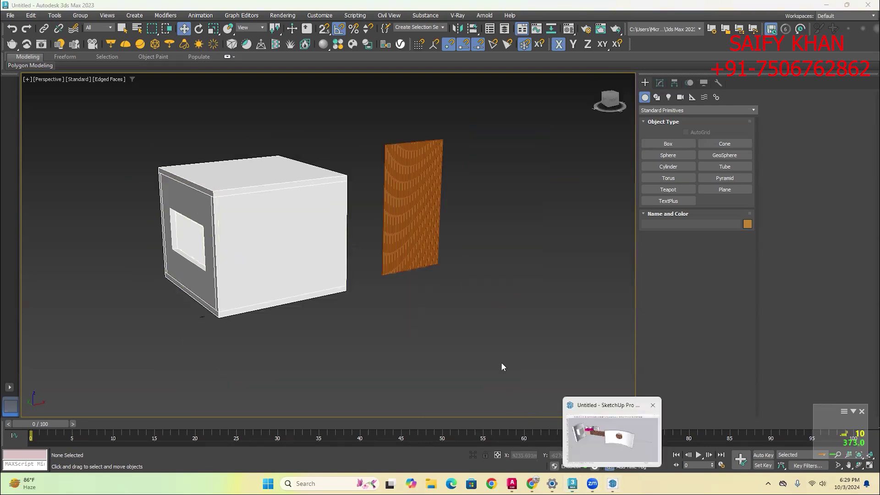
# Switch to SketchUp and push/pull the top face of the curved wall with the round opening upward
pyautogui.moveTo(612, 483)
pyautogui.click(601, 424)
pyautogui.moveTo(505, 349); pyautogui.dragTo(467, 256, button='middle')
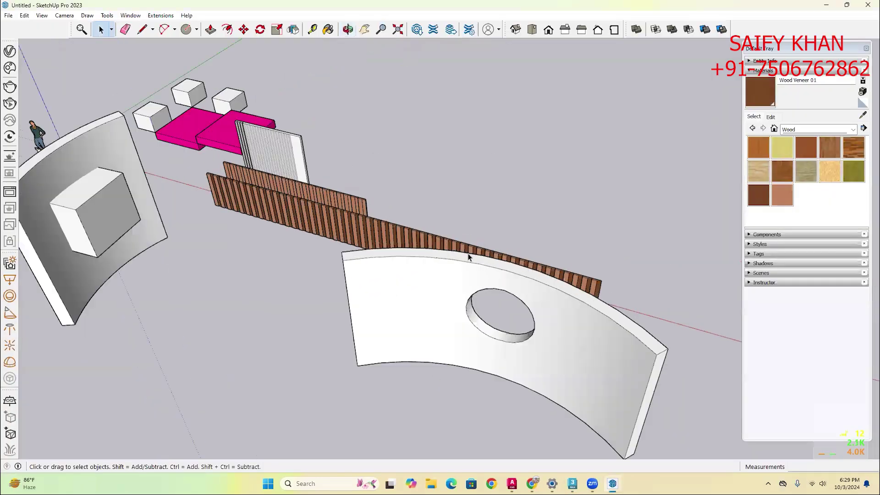
pyautogui.click(464, 261)
pyautogui.doubleClick(464, 261)
pyautogui.click(464, 261)
pyautogui.scroll(-2, 464, 261)
pyautogui.press('p')
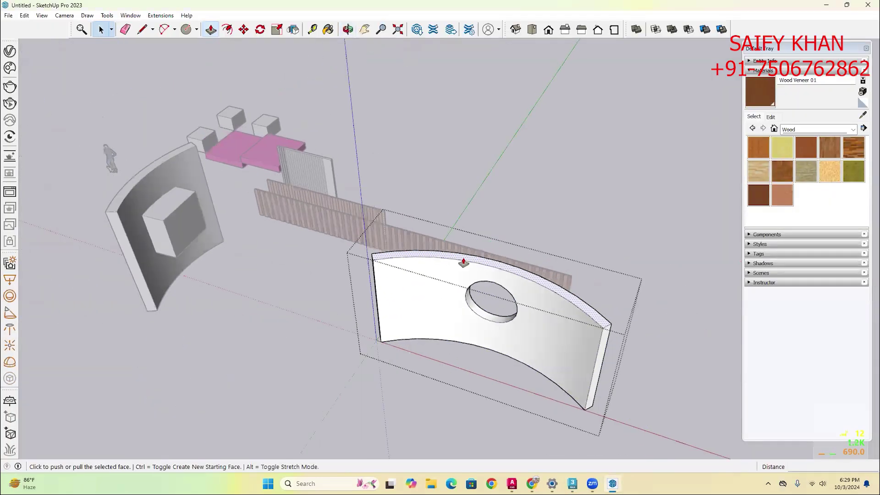
pyautogui.click(463, 261)
pyautogui.click(475, 197)
pyautogui.press('space')
pyautogui.press('Escape')
# Switch to 3ds Max and copy the room's front wall along X past the slatted panel, to about X 10292 mm
pyautogui.moveTo(571, 483)
pyautogui.click(532, 422)
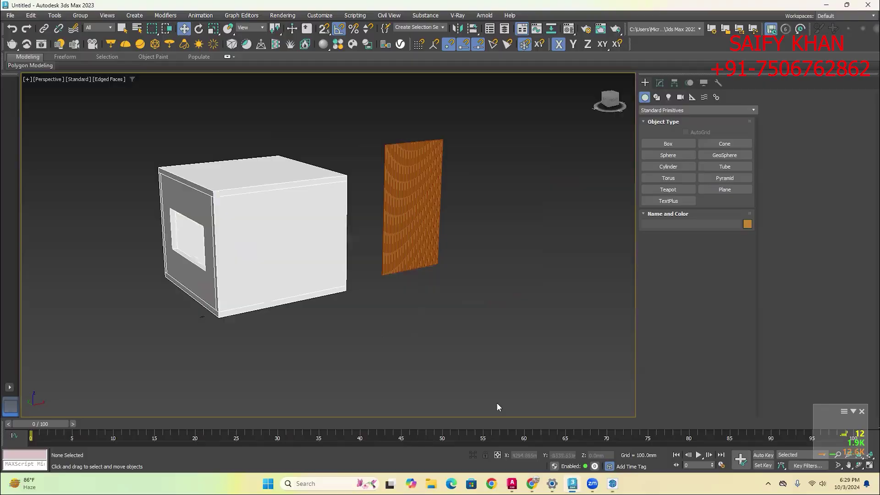
pyautogui.moveTo(424, 269); pyautogui.dragTo(365, 283, button='middle')
pyautogui.click(311, 312)
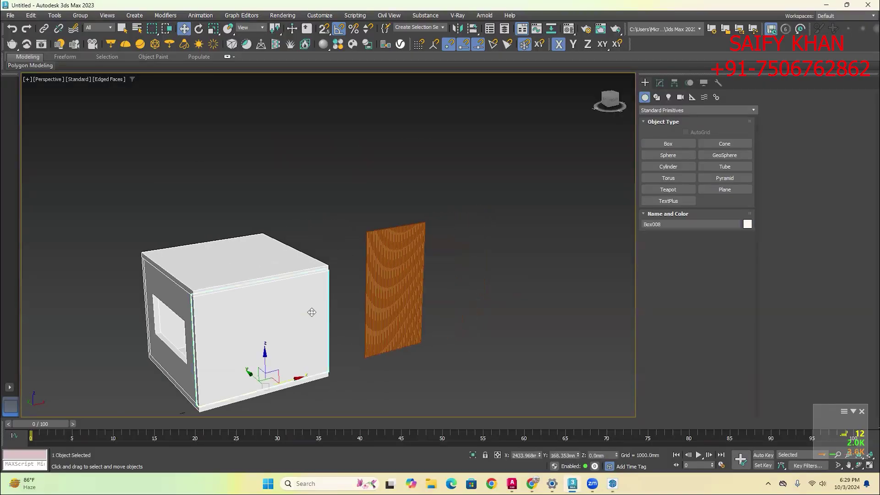
pyautogui.keyDown('shift'); pyautogui.moveTo(296, 380); pyautogui.dragTo(451, 357); pyautogui.keyUp('shift')
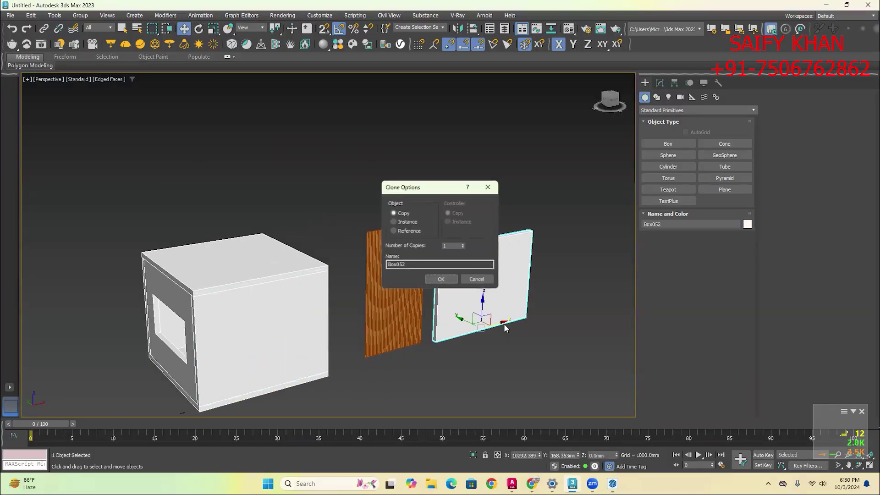
pyautogui.click(462, 279)
# Convert the wall copy to Editable Poly and lengthen it by moving its far end vertices along X to about 14914 mm
pyautogui.rightClick(462, 279)
pyautogui.moveTo(499, 393)
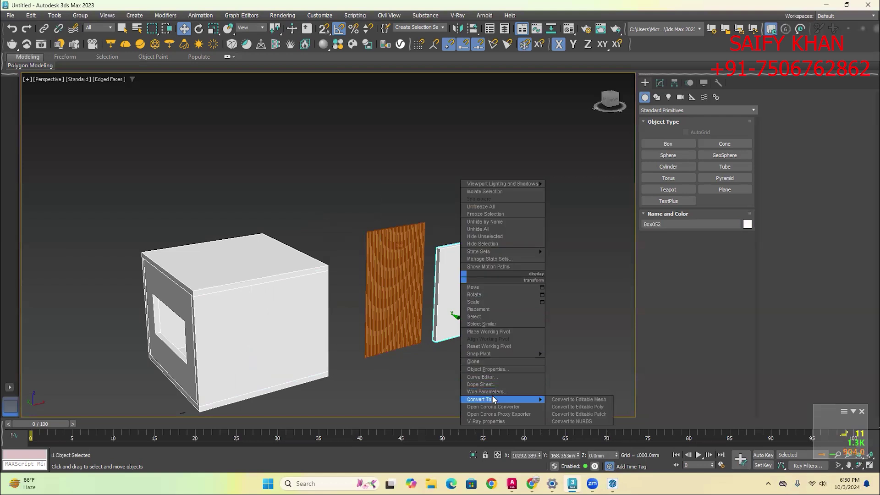
pyautogui.click(578, 408)
pyautogui.click(672, 295)
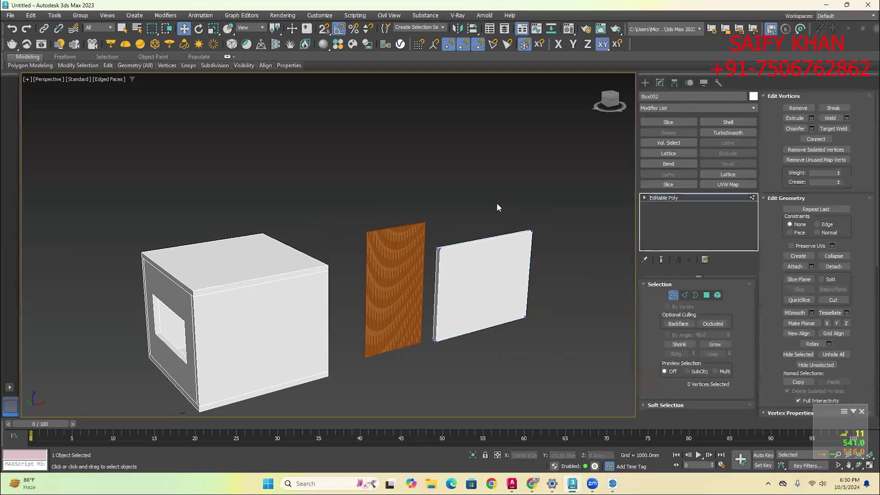
pyautogui.moveTo(496, 203); pyautogui.dragTo(592, 378)
pyautogui.moveTo(553, 274); pyautogui.dragTo(608, 255)
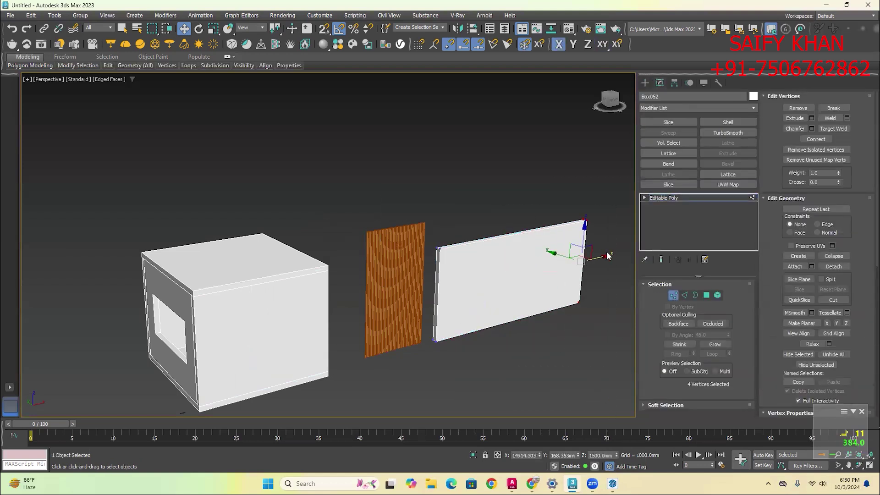
# Extrude the large front polygon of the wall copy by about 918 mm
pyautogui.click(706, 295)
pyautogui.click(526, 289)
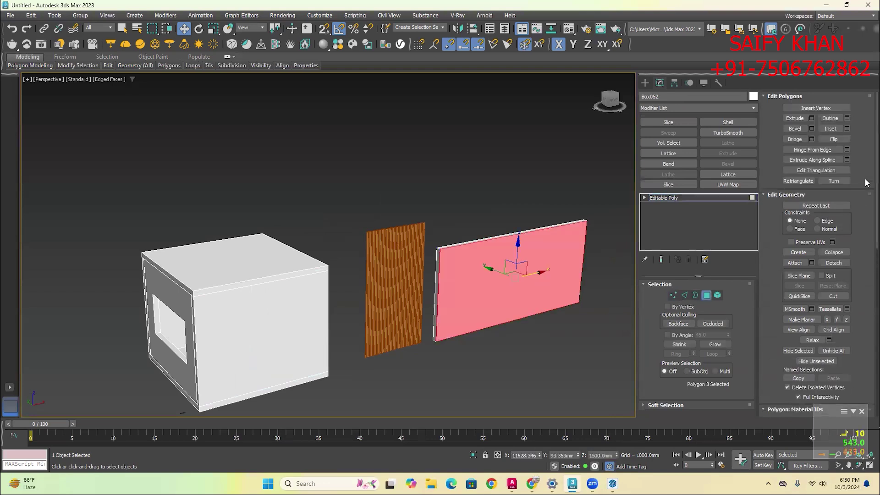
pyautogui.click(811, 118)
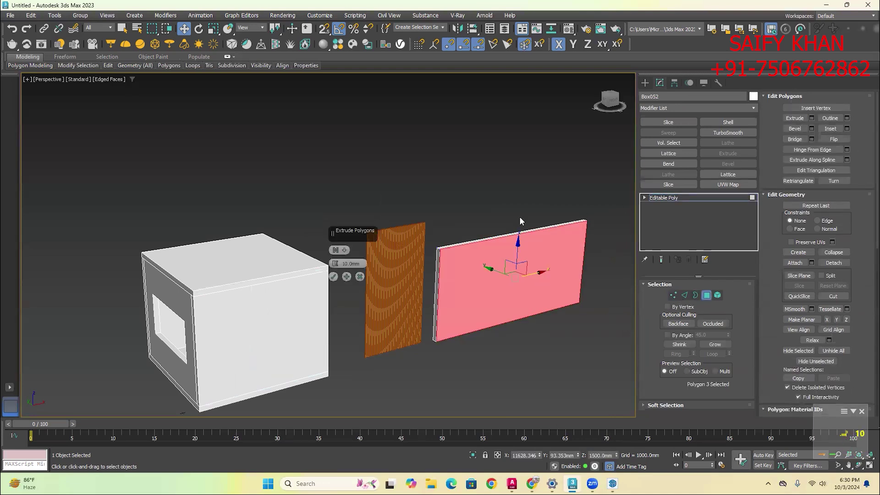
pyautogui.moveTo(335, 263); pyautogui.dragTo(712, 188)
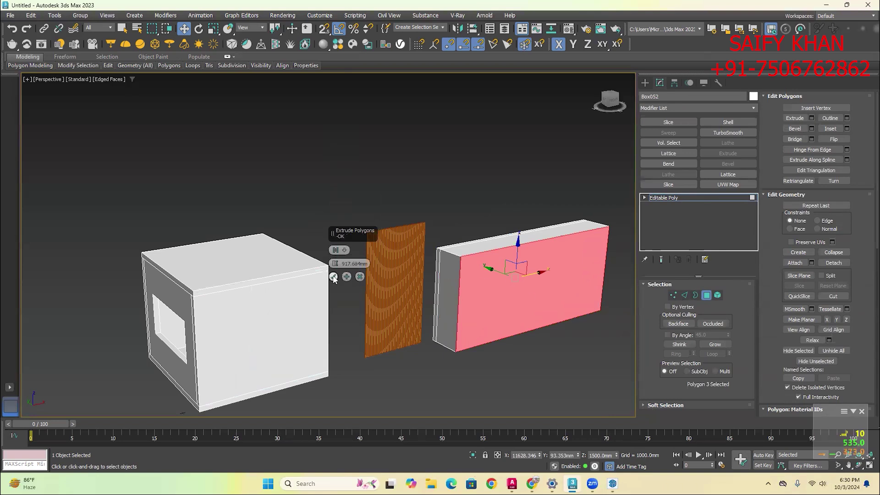
pyautogui.click(333, 277)
# Bevel the same front polygon further outward so its edges taper inward
pyautogui.click(812, 128)
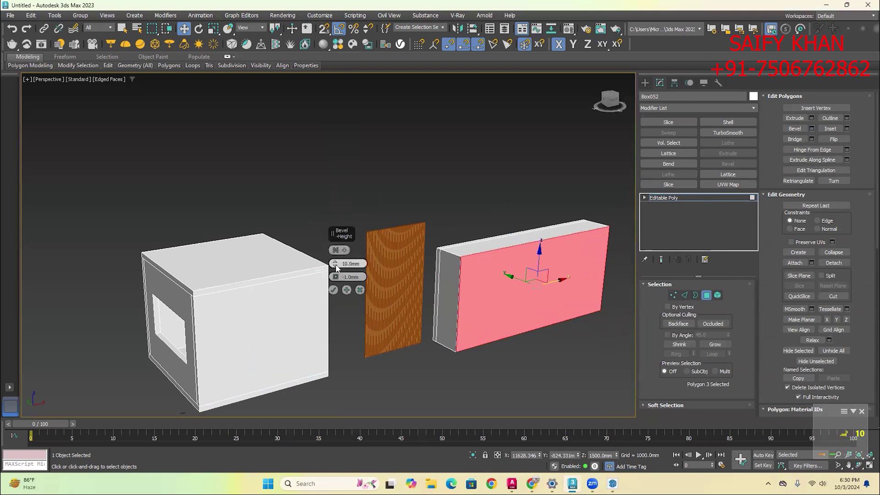
pyautogui.moveTo(335, 263); pyautogui.dragTo(385, 344)
pyautogui.click(333, 289)
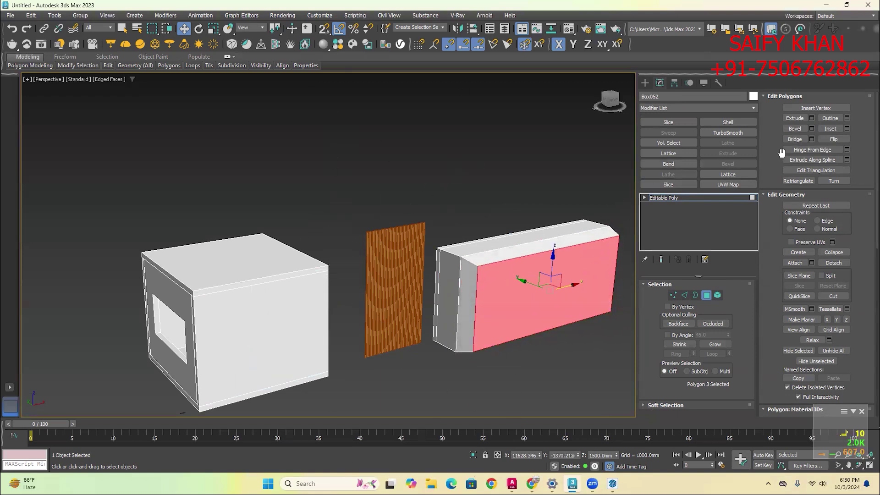
# Leave polygon editing and delete the extruded and beveled wall copy
pyautogui.scroll(-5, 836, 161)
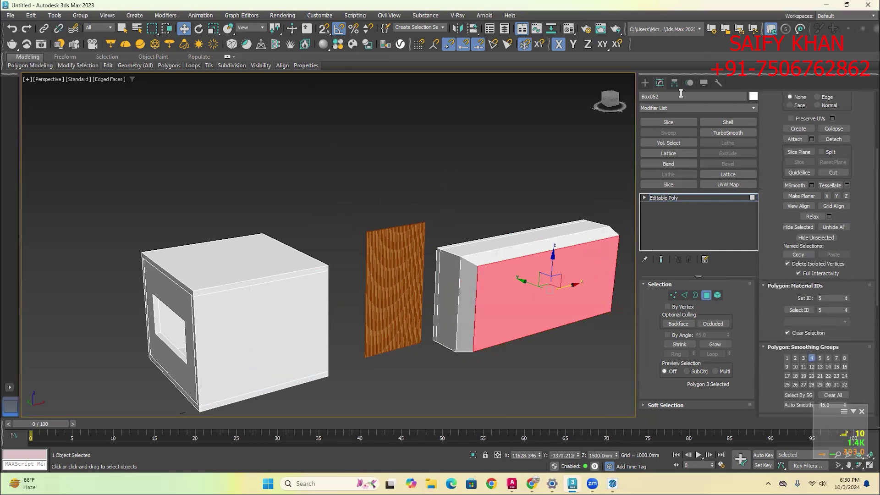
pyautogui.click(644, 82)
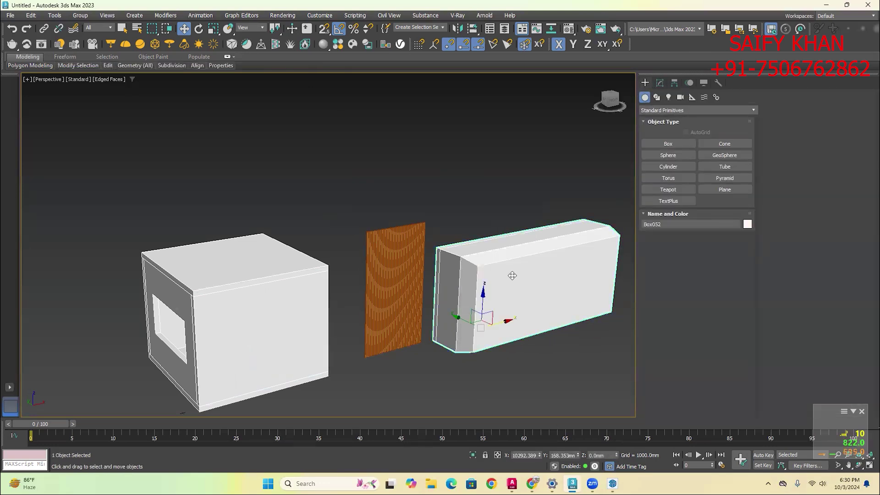
pyautogui.press('Delete')
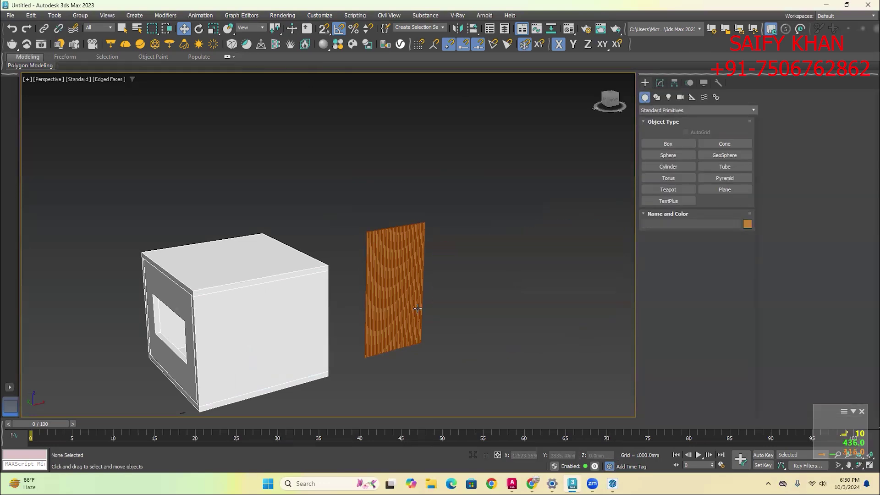
# Slide the room's front wall out along X as a separate object and undo the move
pyautogui.scroll(3, 183, 316)
pyautogui.click(274, 284)
pyautogui.scroll(-4, 289, 282)
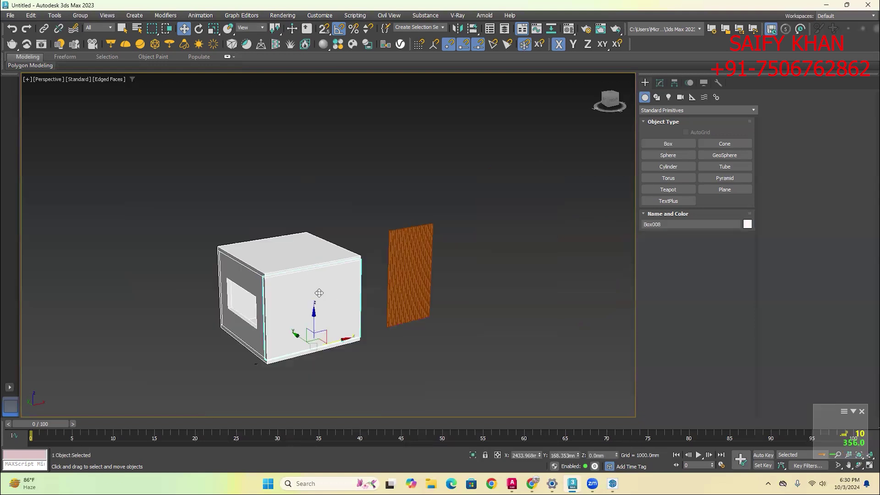
pyautogui.moveTo(342, 339); pyautogui.dragTo(442, 325)
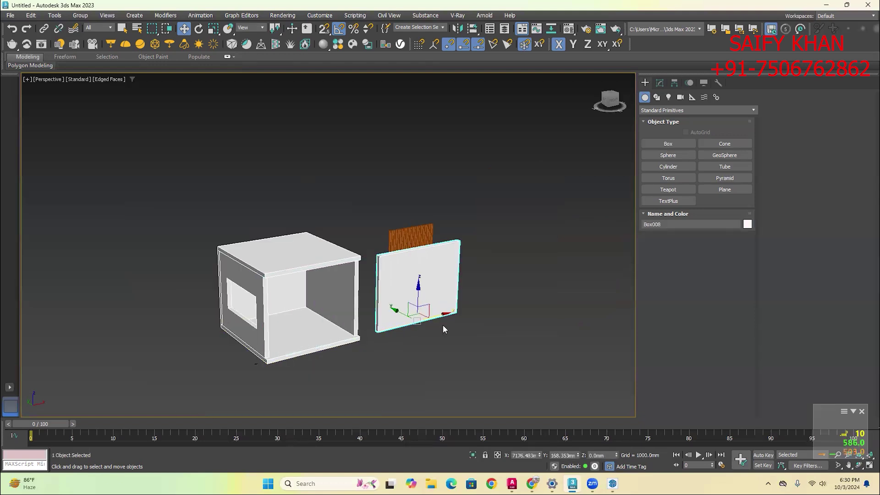
pyautogui.hotkey('ctrl', 'z')
# Move the window wall and the roof slab out along Y one after the other, undoing each move
pyautogui.click(257, 293)
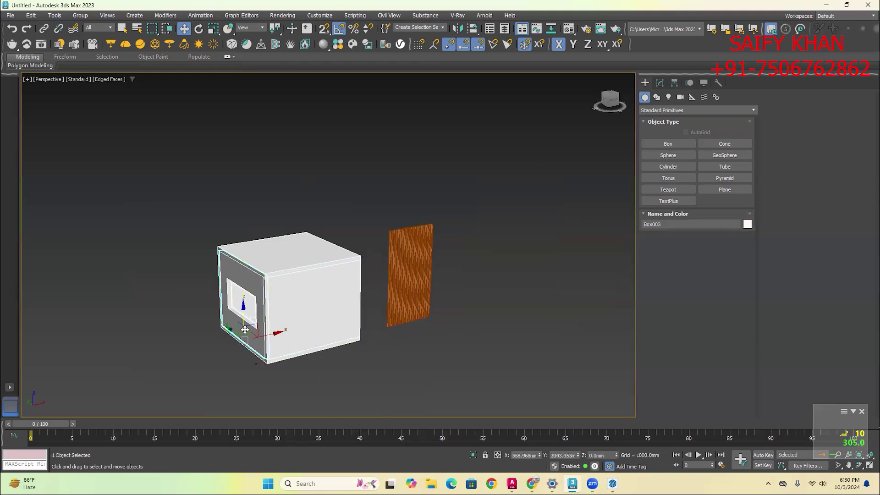
pyautogui.moveTo(233, 334); pyautogui.dragTo(171, 298)
pyautogui.hotkey('ctrl', 'z')
pyautogui.click(285, 240)
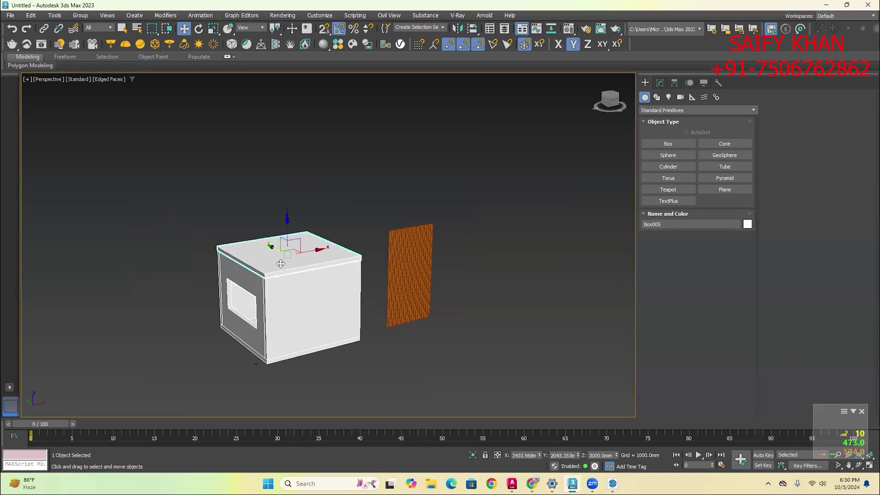
pyautogui.moveTo(274, 246); pyautogui.dragTo(247, 235)
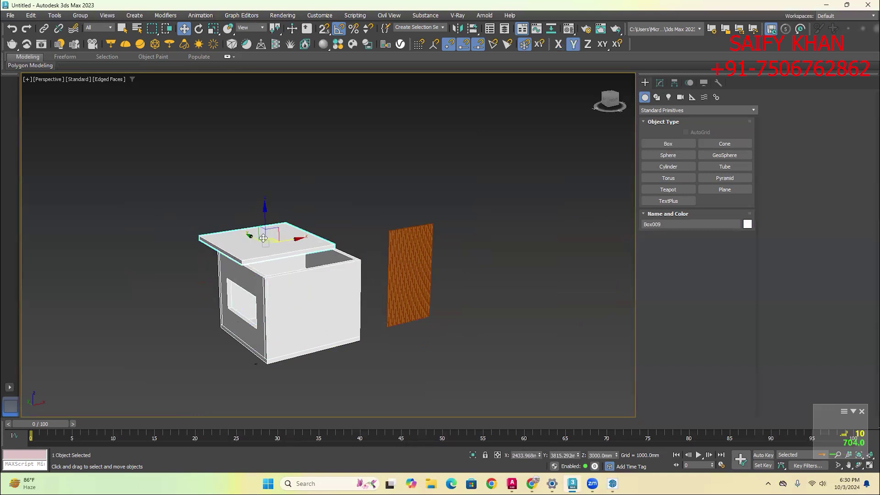
pyautogui.hotkey('ctrl', 'z')
pyautogui.click(446, 345)
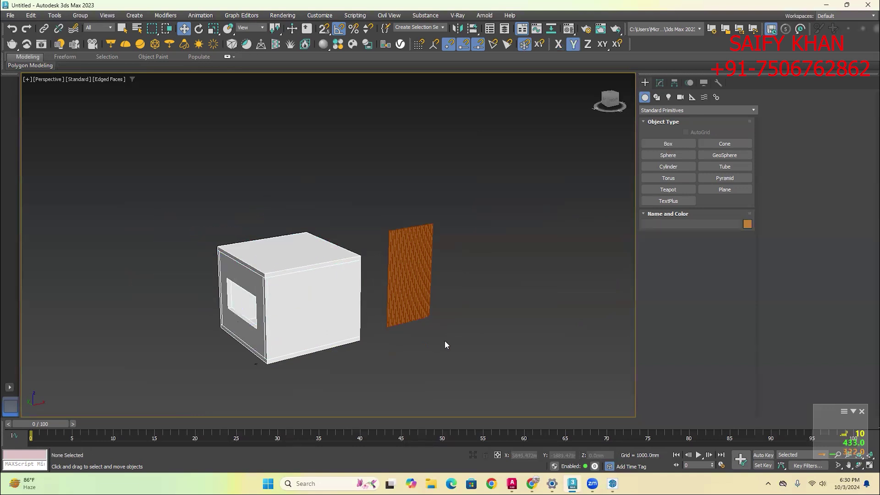
# Hide the roof slab of the box room to expose its interior
pyautogui.click(297, 259)
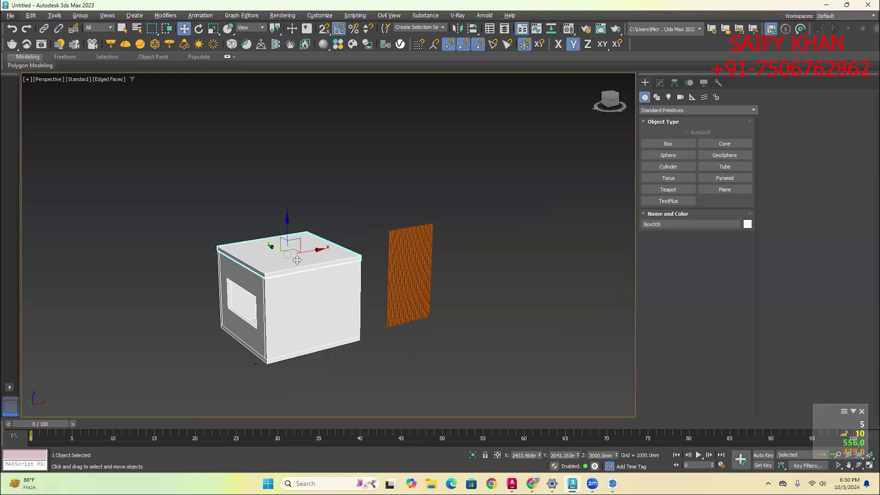
pyautogui.rightClick(296, 260)
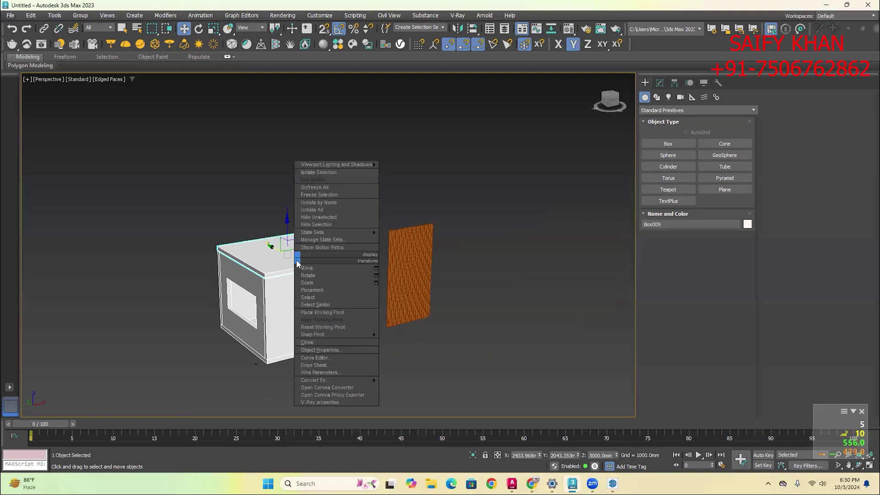
pyautogui.click(316, 224)
pyautogui.keyDown('alt'); pyautogui.moveTo(412, 342); pyautogui.dragTo(384, 390, button='middle'); pyautogui.keyUp('alt')
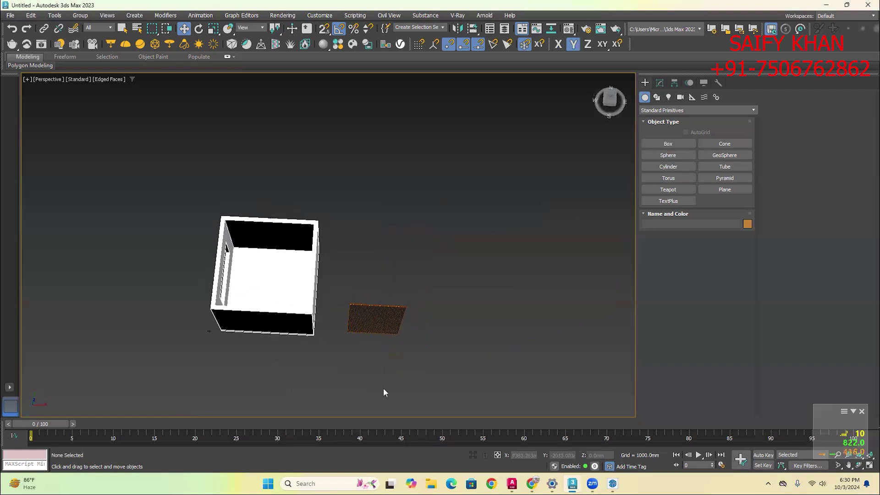
# Create a 3600 × 3600 mm box about 571 mm high in the Top view, snapped to the inner corners of the room
pyautogui.hotkey('alt', 'w')
pyautogui.click(231, 157)
pyautogui.click(668, 143)
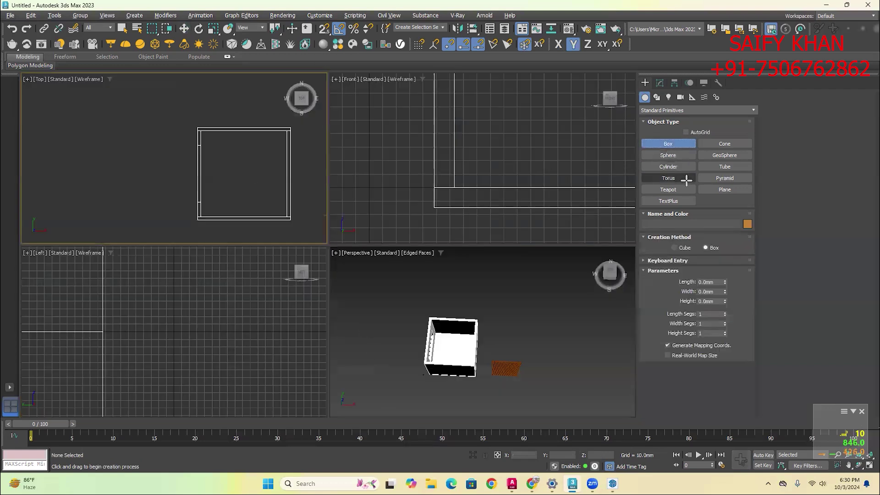
pyautogui.scroll(3, 239, 146)
pyautogui.scroll(-2, 239, 147)
pyautogui.press('s')
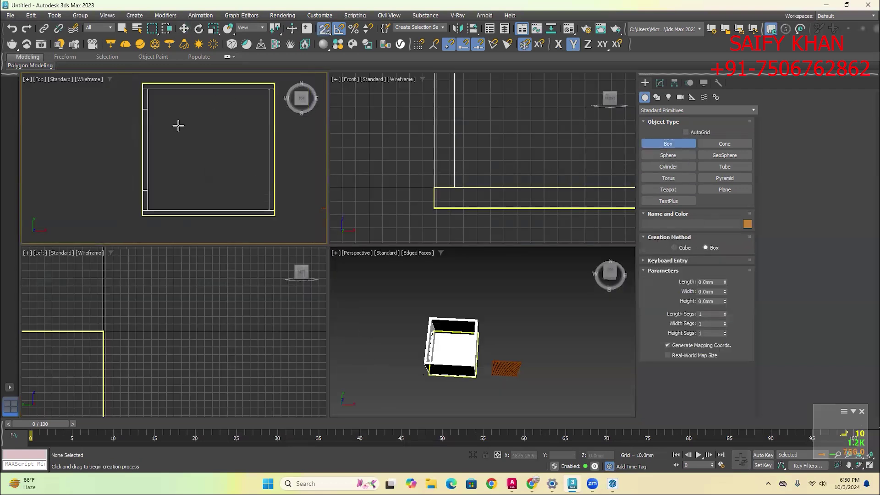
pyautogui.moveTo(147, 92); pyautogui.dragTo(269, 204)
pyautogui.press('s')
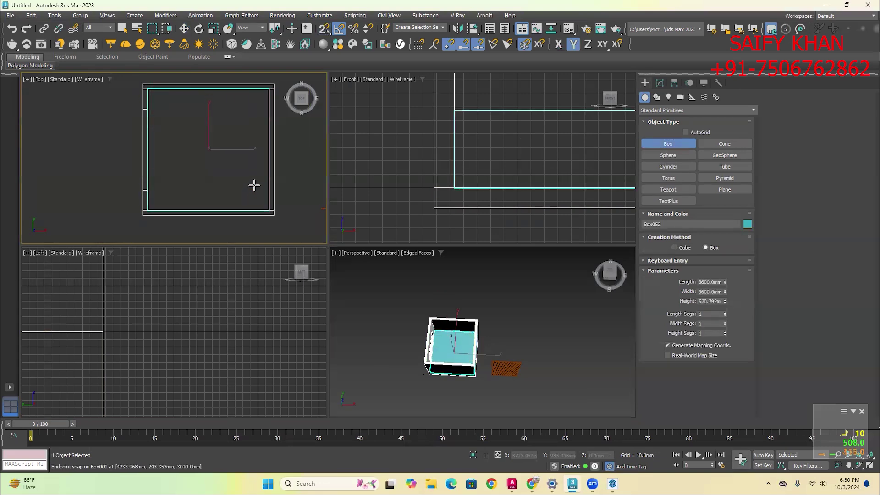
# Reduce the new box to a 25 mm thick ceiling panel and raise it to about Z 2544 mm, just below the wall tops
pyautogui.press('w')
pyautogui.scroll(-5, 533, 183)
pyautogui.moveTo(533, 182); pyautogui.dragTo(522, 104)
pyautogui.click(659, 83)
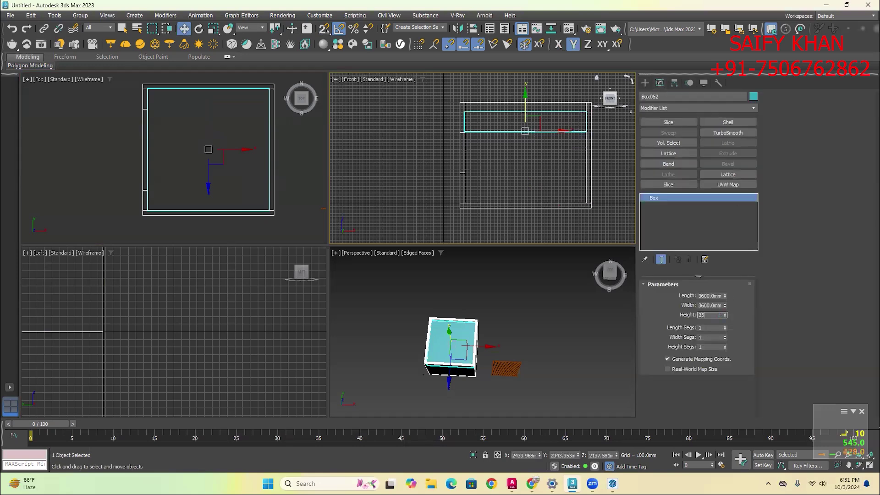
pyautogui.write('25')
pyautogui.press('Return')
pyautogui.moveTo(530, 123); pyautogui.dragTo(532, 132, button='middle')
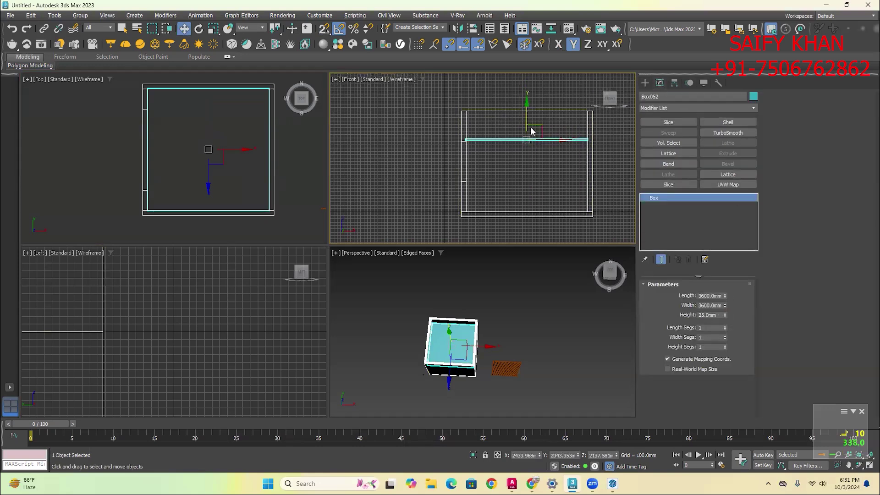
pyautogui.moveTo(531, 122); pyautogui.dragTo(530, 108)
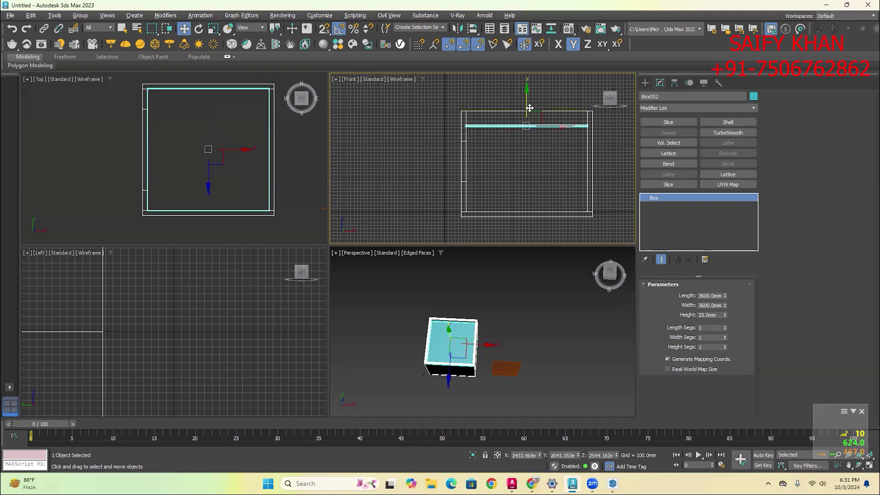
# Copy the ceiling panel about 224 mm downward and resize the copy to 2520 mm length, 2772 mm width and 83.25 mm height
pyautogui.scroll(5, 530, 106)
pyautogui.keyDown('shift'); pyautogui.moveTo(523, 128); pyautogui.dragTo(524, 143); pyautogui.keyUp('shift')
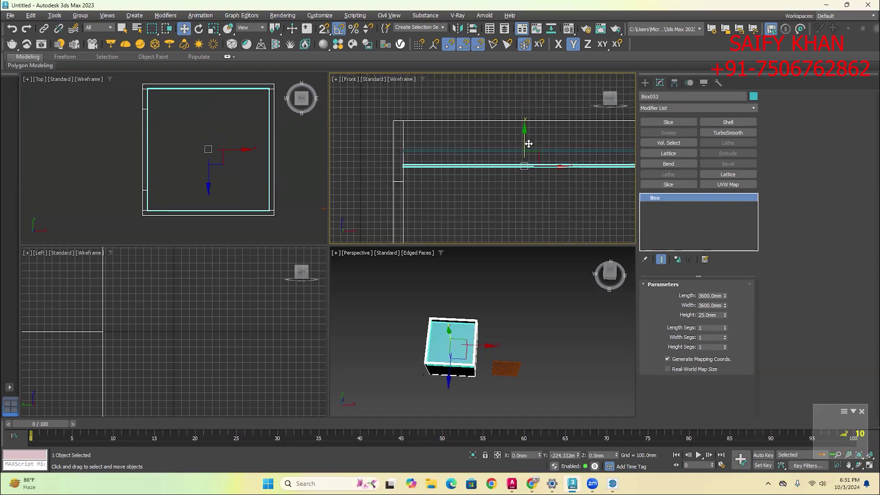
pyautogui.click(441, 280)
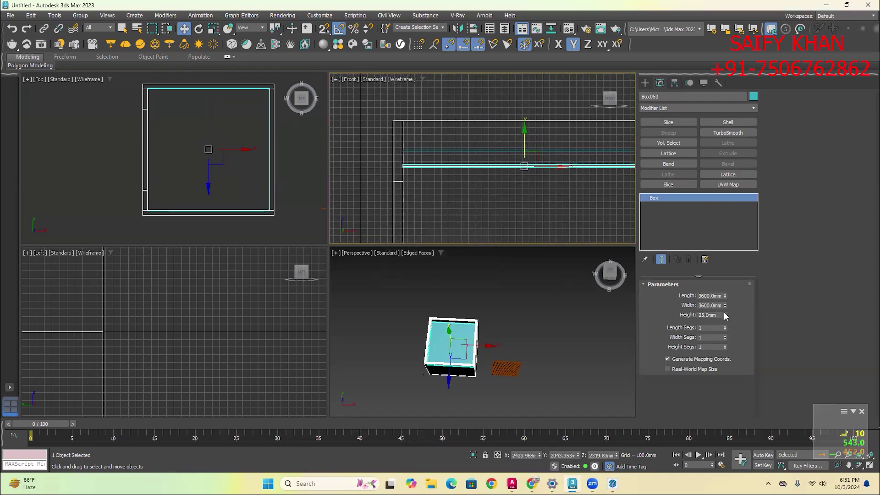
pyautogui.moveTo(724, 315)
pyautogui.mouseDown()
pyautogui.moveTo(742, 292)
pyautogui.moveTo(725, 317)
pyautogui.mouseUp()
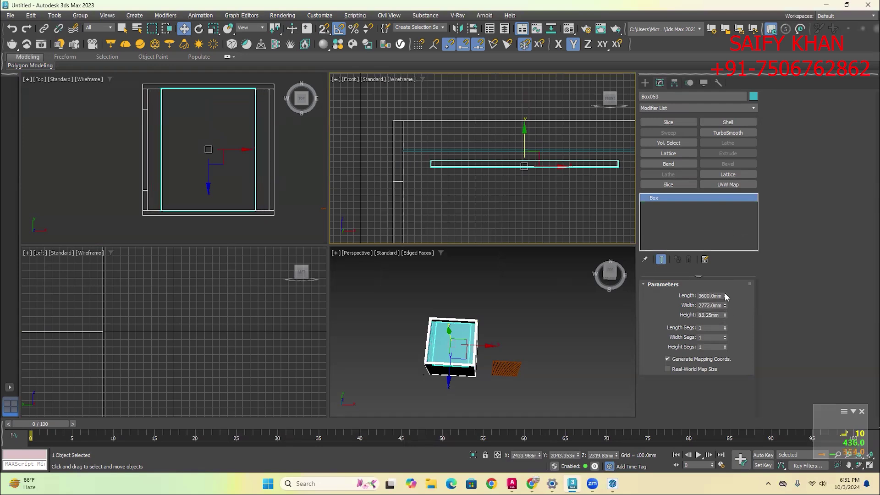
pyautogui.moveTo(725, 295); pyautogui.dragTo(726, 311)
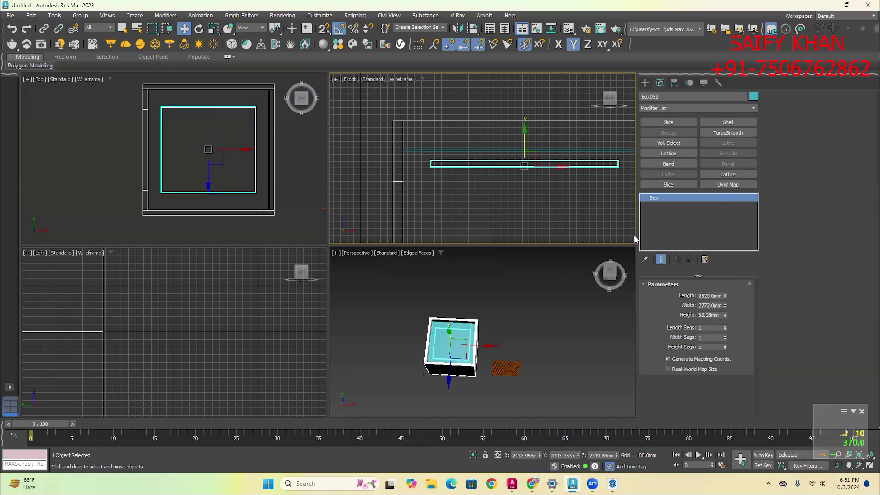
# Raise the smaller box about 177 mm so that it passes through the thickness of the ceiling panel
pyautogui.moveTo(526, 144); pyautogui.dragTo(527, 131)
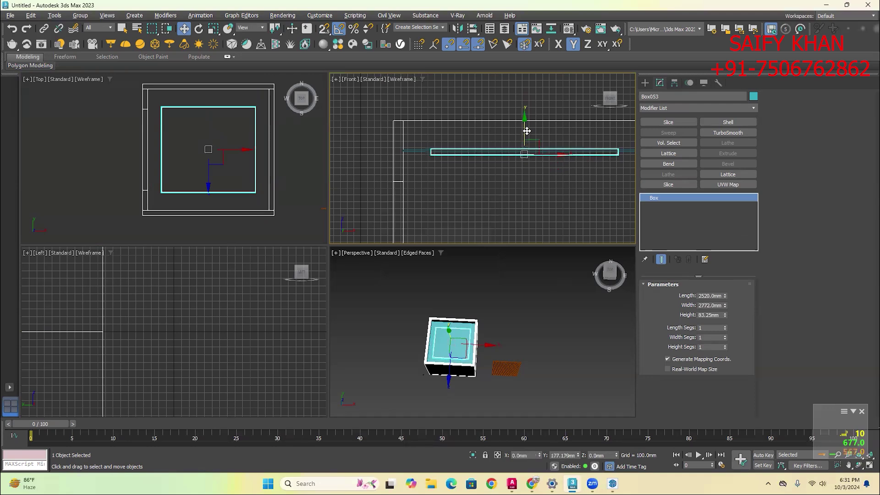
pyautogui.click(526, 284)
pyautogui.scroll(5, 468, 340)
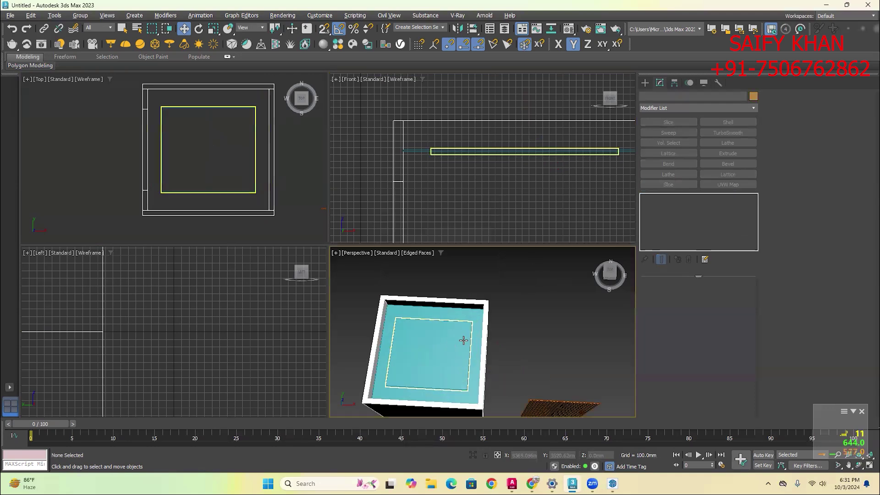
# Isolate the ceiling panel and the smaller box together, away from the rest of the room
pyautogui.moveTo(520, 160); pyautogui.dragTo(499, 143)
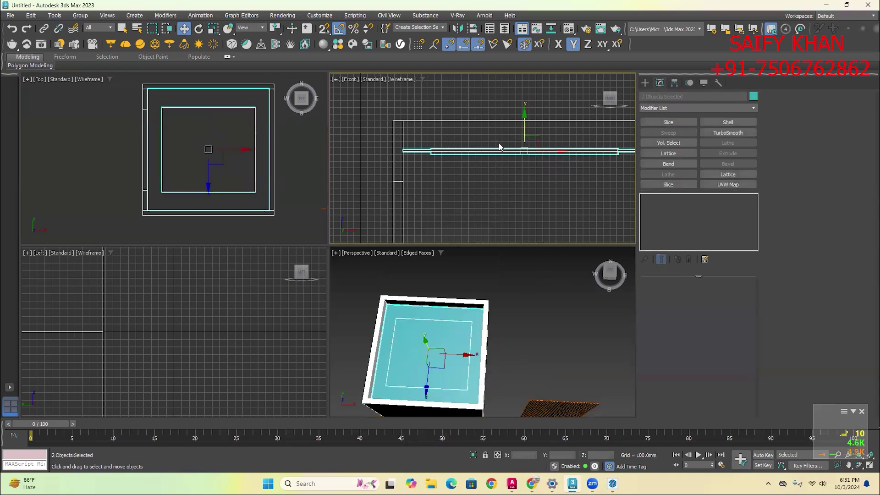
pyautogui.hotkey('alt', 'q')
pyautogui.click(584, 329)
pyautogui.keyDown('alt'); pyautogui.moveTo(503, 340); pyautogui.dragTo(459, 309, button='middle'); pyautogui.keyUp('alt')
pyautogui.scroll(5, 407, 343)
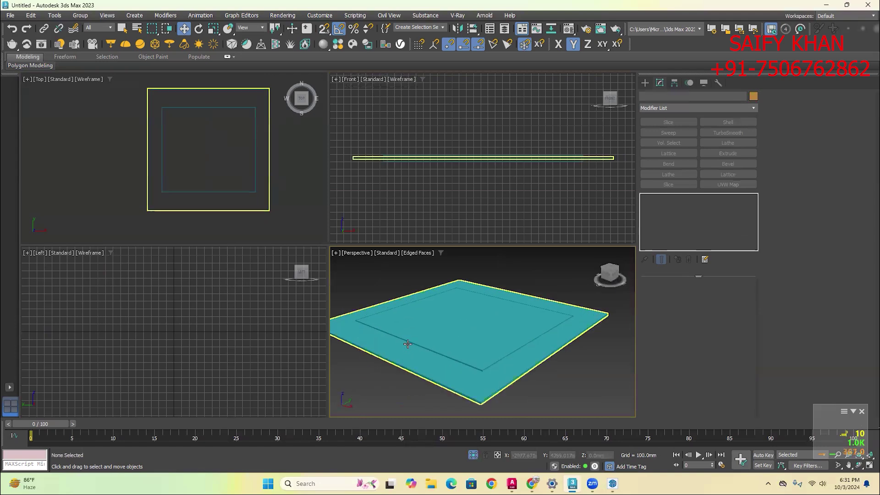
# Subtract the smaller box from the ceiling panel with ProBoolean to cut a central opening
pyautogui.click(409, 349)
pyautogui.click(645, 83)
pyautogui.click(694, 110)
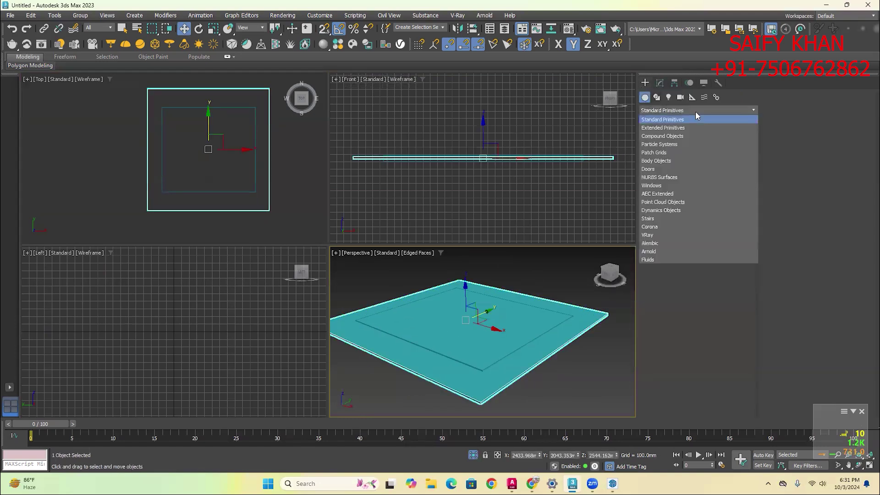
pyautogui.click(687, 132)
pyautogui.click(741, 188)
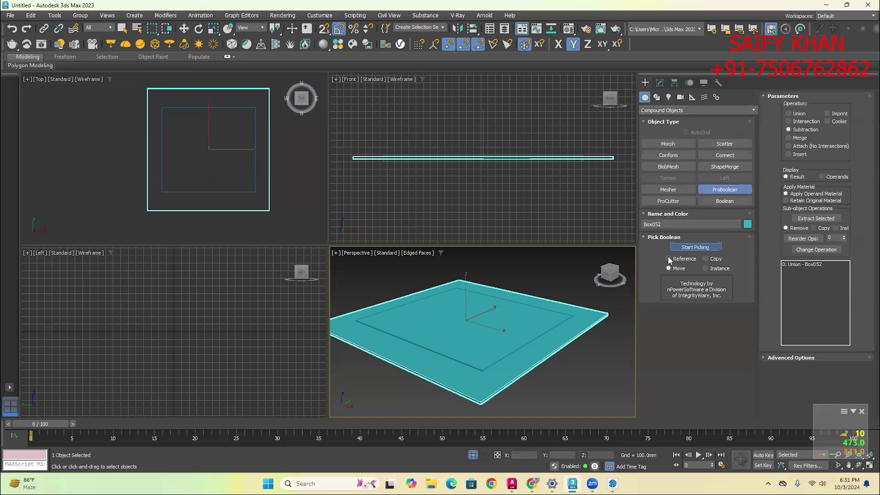
pyautogui.click(678, 247)
pyautogui.click(474, 322)
pyautogui.keyDown('alt'); pyautogui.moveTo(483, 324); pyautogui.dragTo(550, 320, button='middle'); pyautogui.keyUp('alt')
# Return to the Standard Primitives and end isolation so the whole room is shown with the cut ceiling panel
pyautogui.click(714, 109)
pyautogui.click(677, 119)
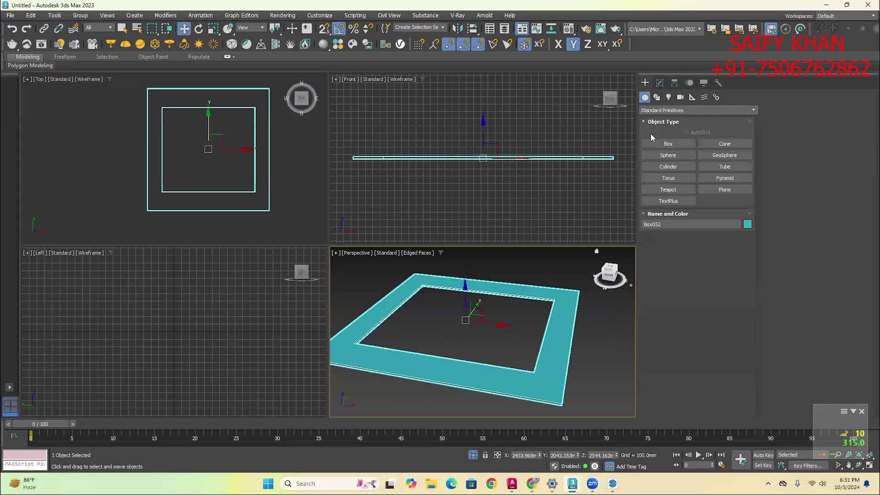
pyautogui.click(481, 260)
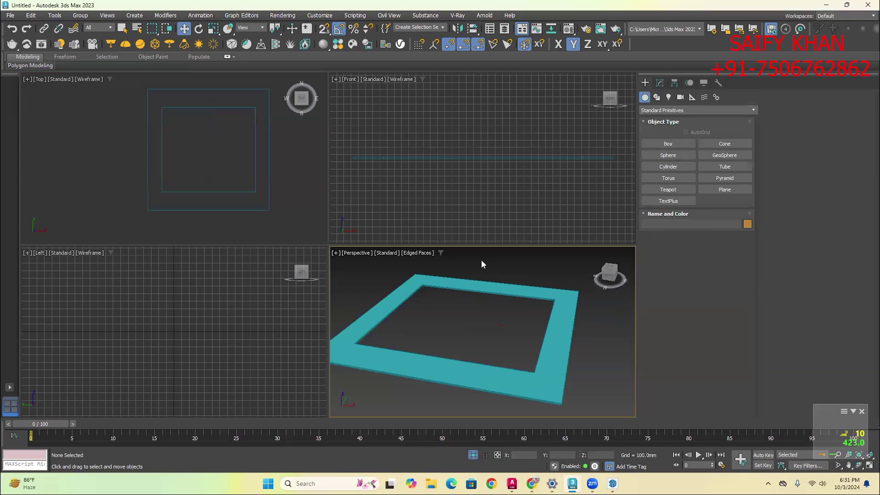
pyautogui.click(474, 454)
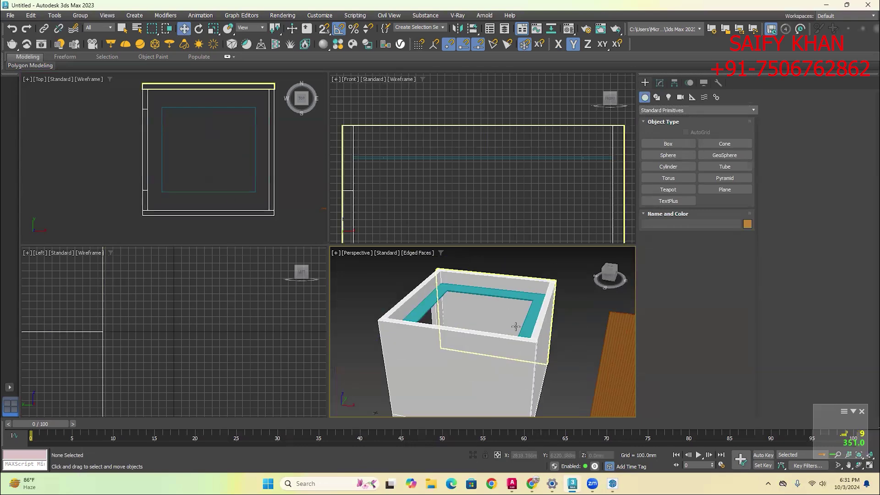
# Create a narrow box strip about 2768 × 38 mm and 384 mm high between the window wall and the ceiling opening
pyautogui.click(667, 143)
pyautogui.scroll(3, 156, 103)
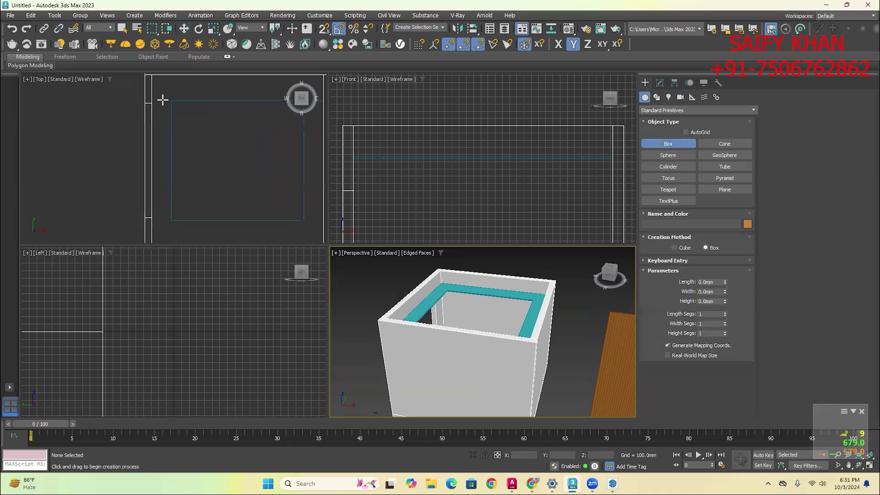
pyautogui.moveTo(163, 100); pyautogui.dragTo(164, 231)
pyautogui.click(162, 212)
pyautogui.rightClick(386, 179)
# Raise the strip onto the ceiling panel at about Z 2569 mm and reduce its height to about 234 mm
pyautogui.scroll(-3, 456, 190)
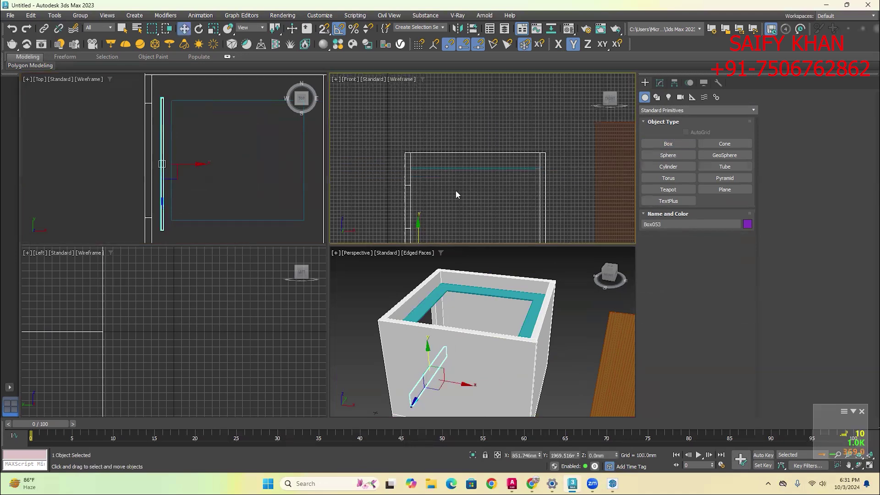
pyautogui.moveTo(437, 196); pyautogui.dragTo(449, 142, button='middle')
pyautogui.moveTo(431, 182); pyautogui.dragTo(491, 101)
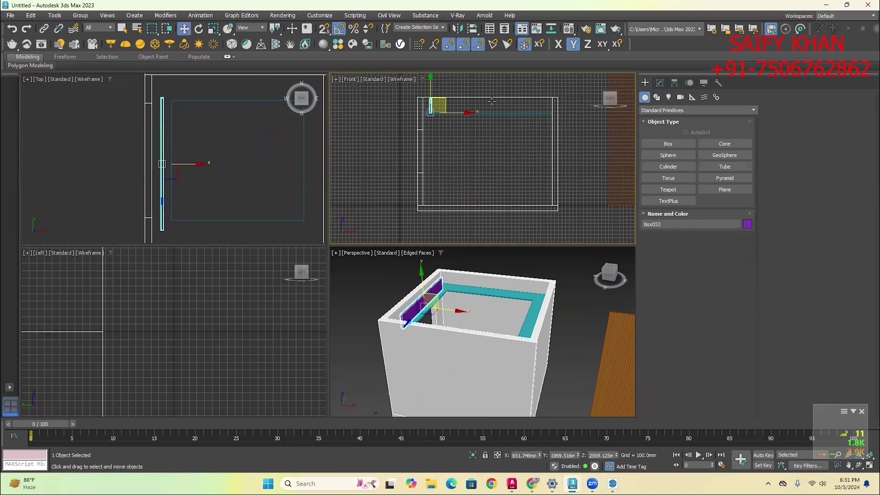
pyautogui.click(659, 82)
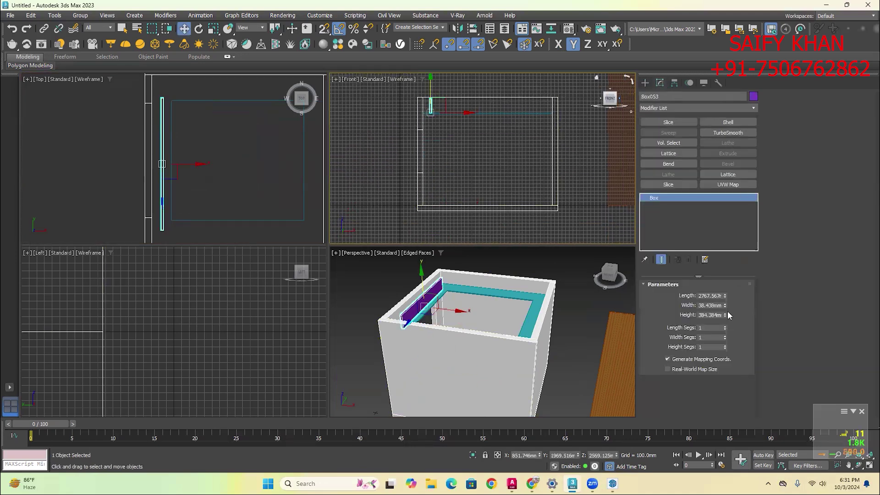
pyautogui.moveTo(725, 315); pyautogui.dragTo(724, 341)
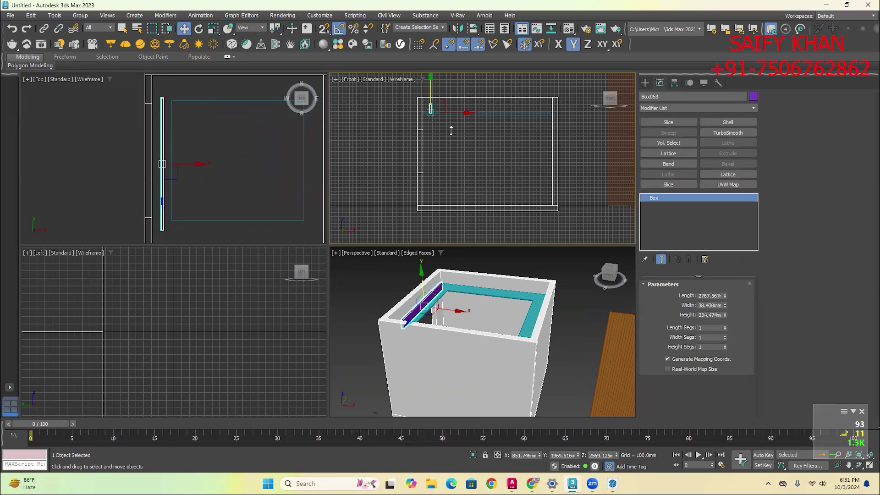
# Shift the strip along Y in the Top view to about Y 2065 mm, centring it beside the ceiling opening
pyautogui.moveTo(188, 123); pyautogui.dragTo(188, 98, button='middle')
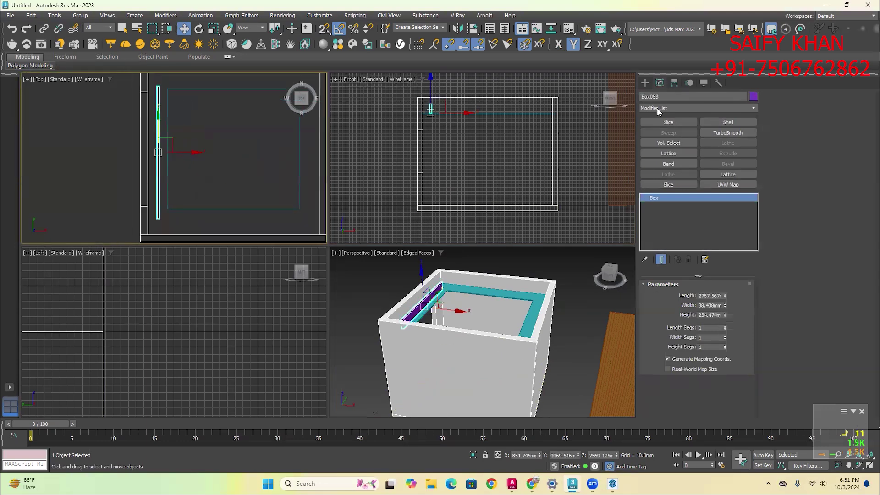
pyautogui.click(645, 82)
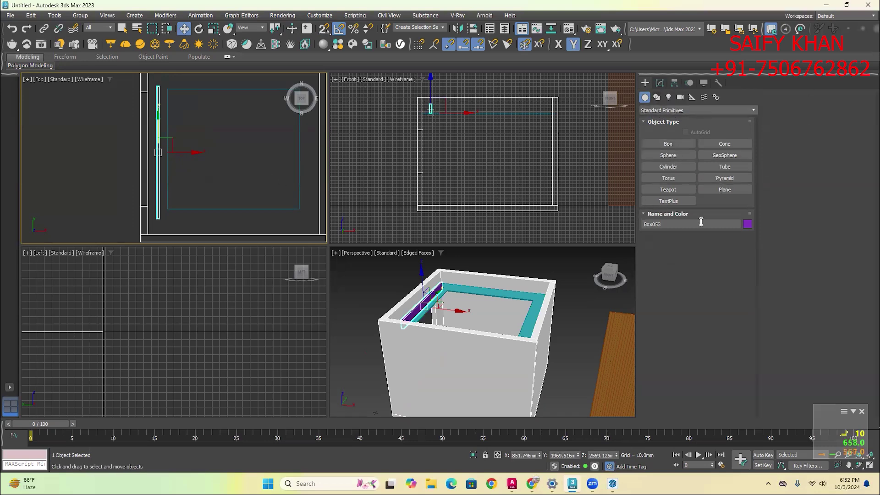
pyautogui.moveTo(243, 146); pyautogui.dragTo(202, 143, button='middle')
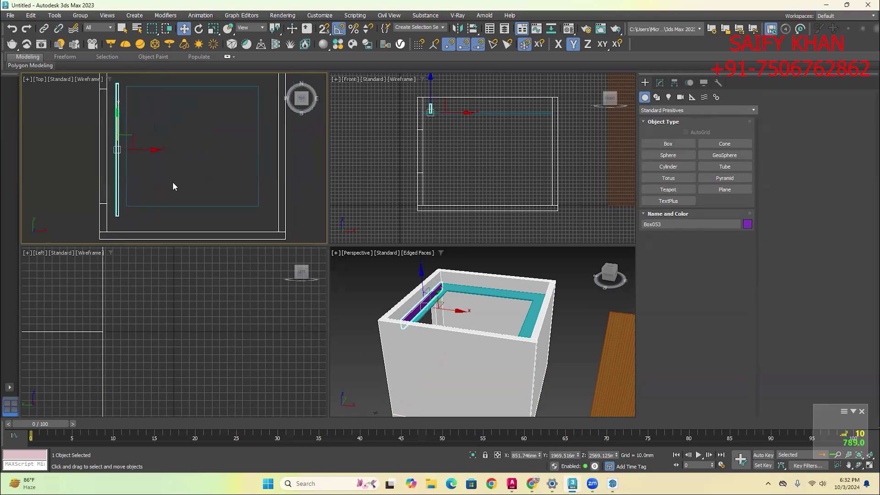
pyautogui.moveTo(114, 132); pyautogui.dragTo(120, 127)
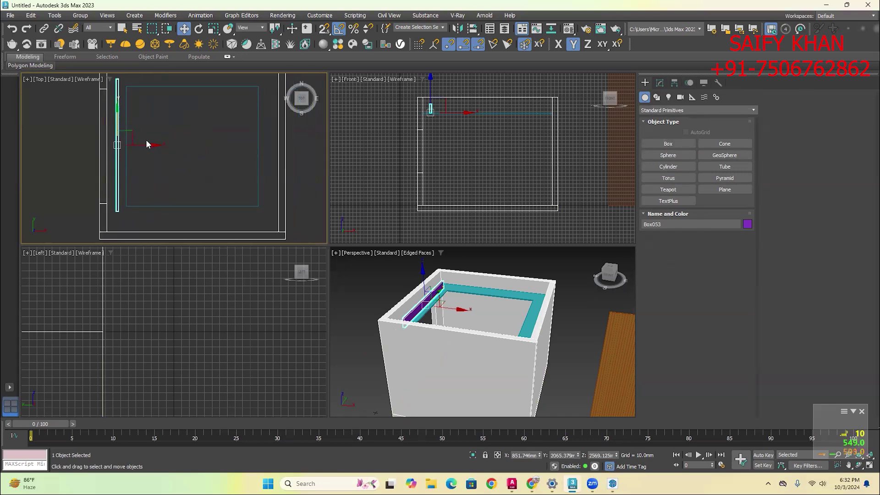
# Copy the strip along X to the opposite side of the ceiling opening, at about X 4035 mm
pyautogui.moveTo(147, 143); pyautogui.dragTo(141, 149, button='middle')
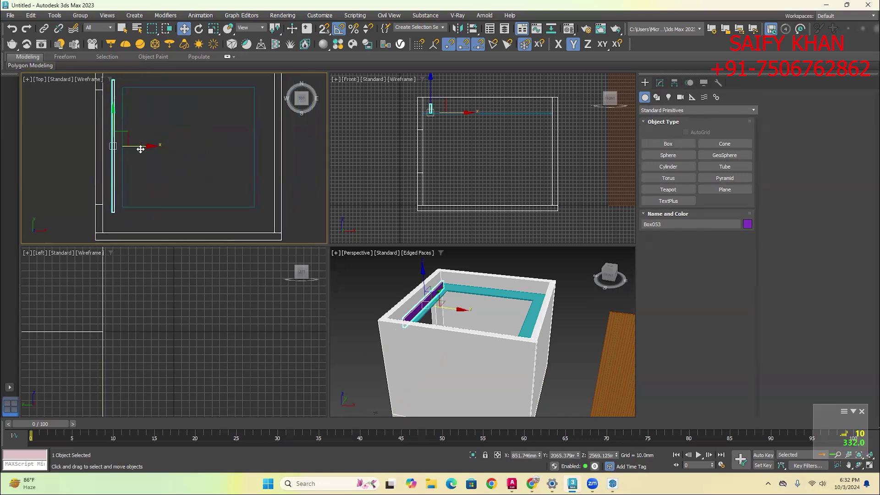
pyautogui.moveTo(140, 149)
pyautogui.keyDown('shift'); pyautogui.mouseDown()
pyautogui.moveTo(299, 159)
pyautogui.moveTo(291, 158)
pyautogui.mouseUp(); pyautogui.keyUp('shift')
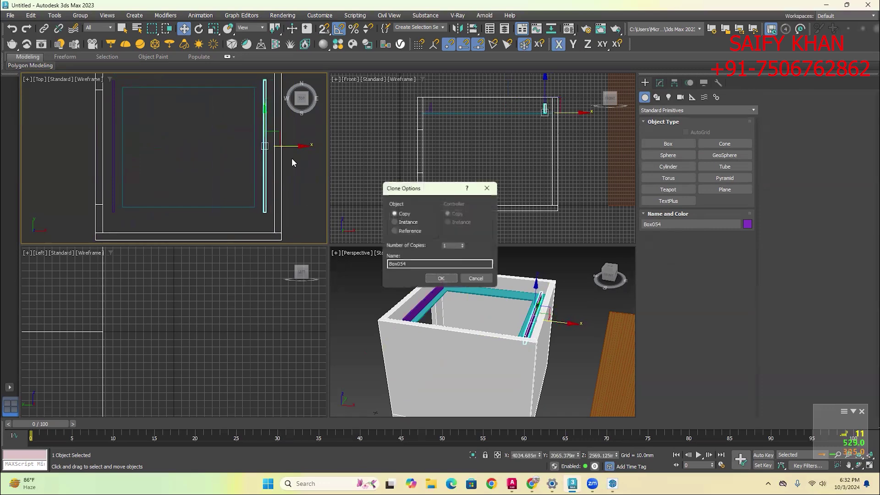
pyautogui.click(440, 280)
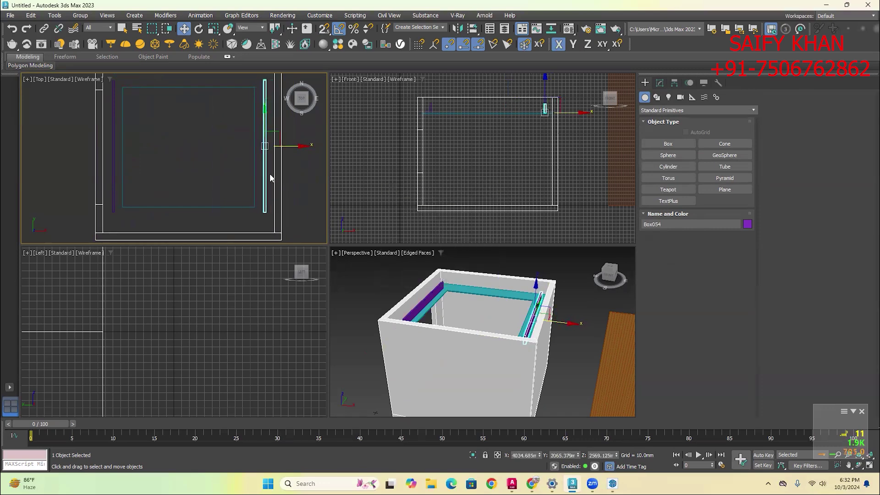
# Copy the first strip along X to the middle of the ceiling opening and rotate the copy 90 degrees in the Top view
pyautogui.click(115, 190)
pyautogui.keyDown('shift'); pyautogui.moveTo(149, 144); pyautogui.dragTo(210, 144); pyautogui.keyUp('shift')
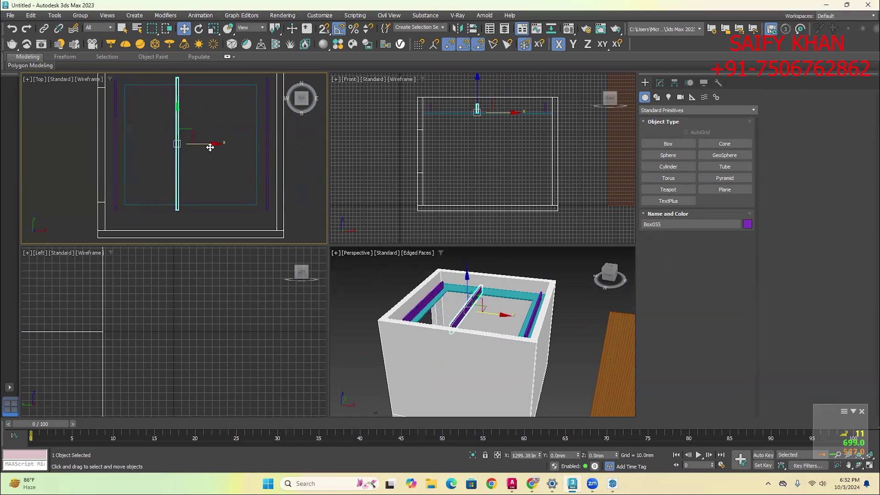
pyautogui.click(441, 280)
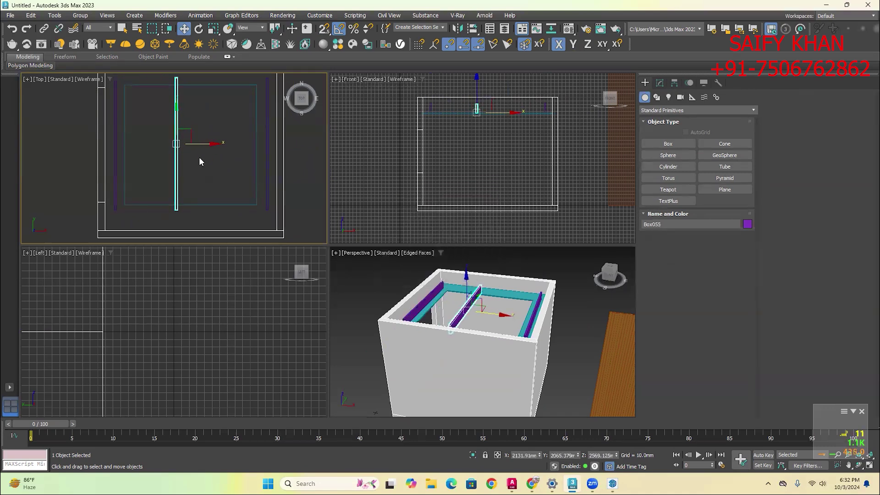
pyautogui.press('e')
pyautogui.moveTo(202, 167); pyautogui.dragTo(191, 173)
pyautogui.press('w')
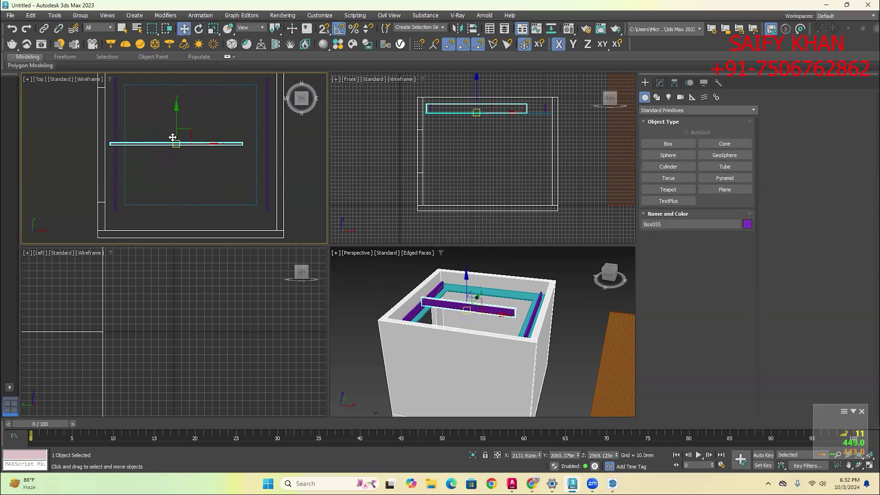
# Move the rotated strip just beyond the opening's far edge and centre it between the two side strips, at about X 2438, Y 3436 mm
pyautogui.hotkey('alt', 'w')
pyautogui.moveTo(320, 188); pyautogui.dragTo(313, 207, button='middle')
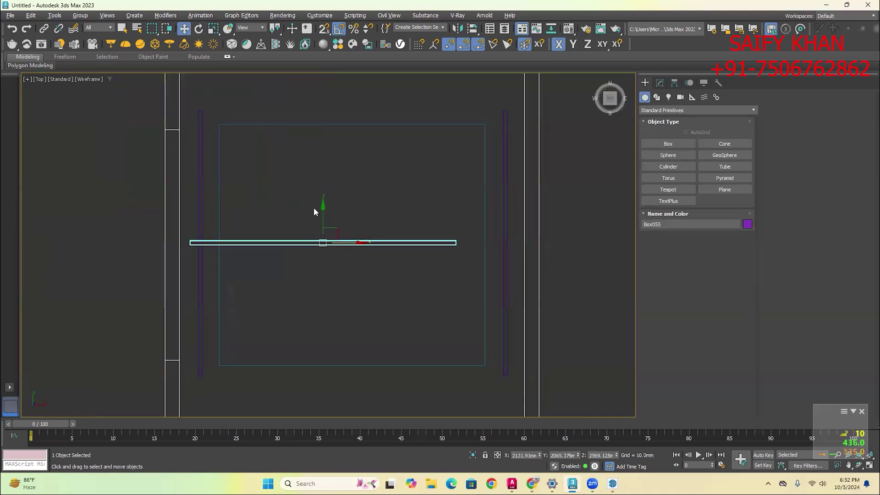
pyautogui.moveTo(323, 215); pyautogui.dragTo(339, 82)
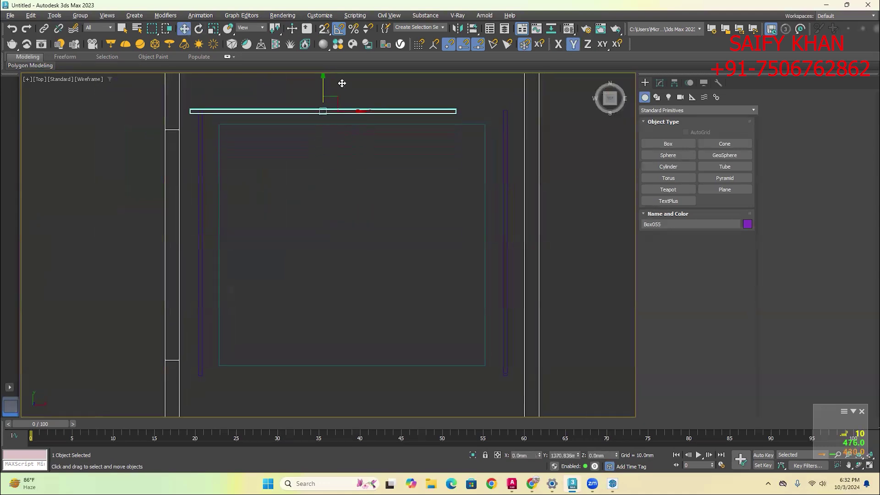
pyautogui.moveTo(362, 110); pyautogui.dragTo(391, 112)
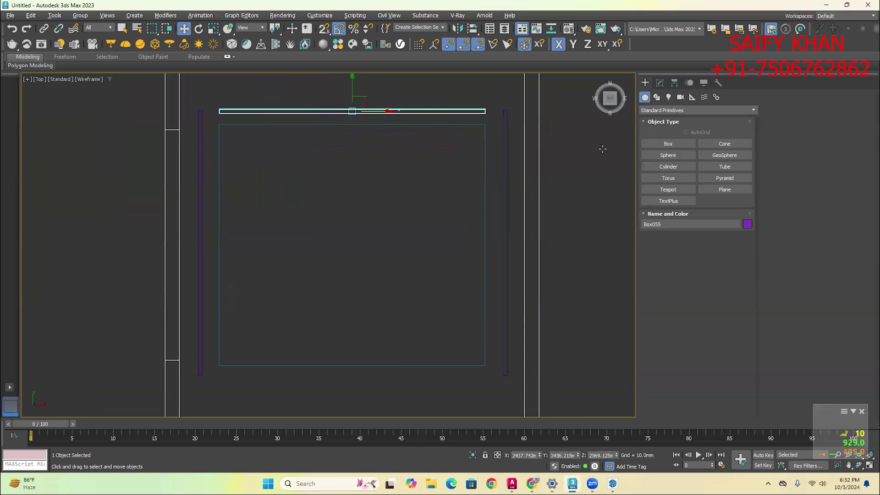
# Enlarge the rotated strip to about 3293 mm long and 43 mm wide, and copy it along Y beyond the opening's opposite edge, at about Y 692 mm
pyautogui.click(660, 84)
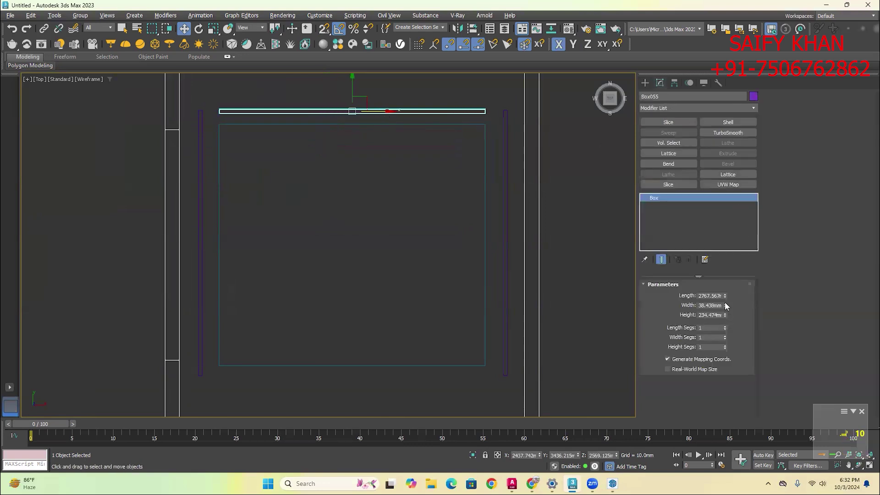
pyautogui.moveTo(725, 305); pyautogui.dragTo(725, 285)
pyautogui.scroll(-4, 382, 138)
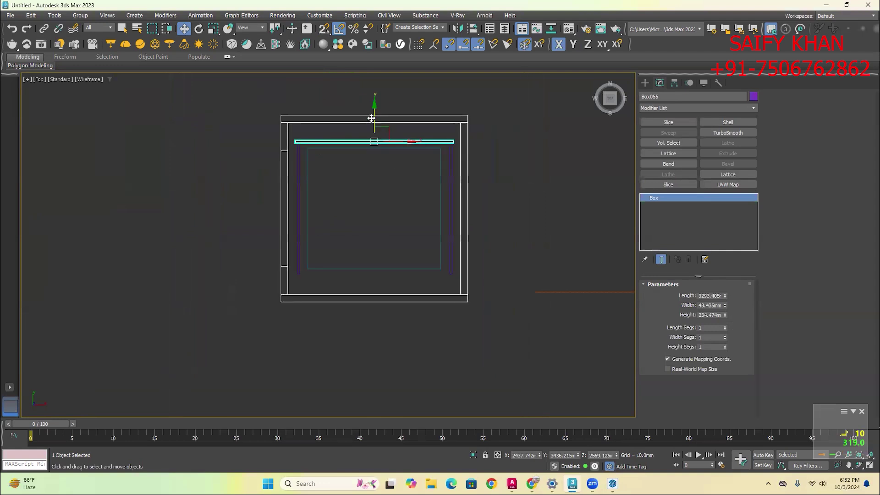
pyautogui.keyDown('shift'); pyautogui.moveTo(371, 118); pyautogui.dragTo(387, 249); pyautogui.keyUp('shift')
pyautogui.click(445, 279)
pyautogui.hotkey('alt', 'w')
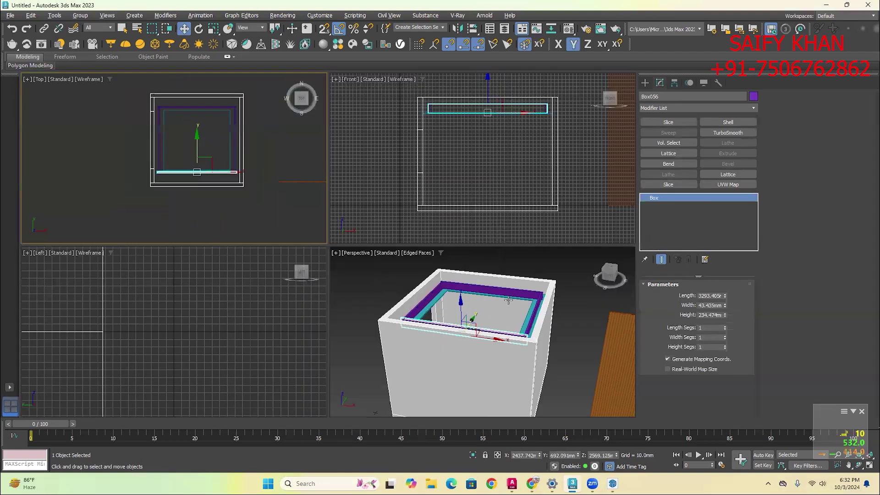
# Draw a thin box in the Top view covering the whole strip frame from corner to corner
pyautogui.scroll(5, 452, 114)
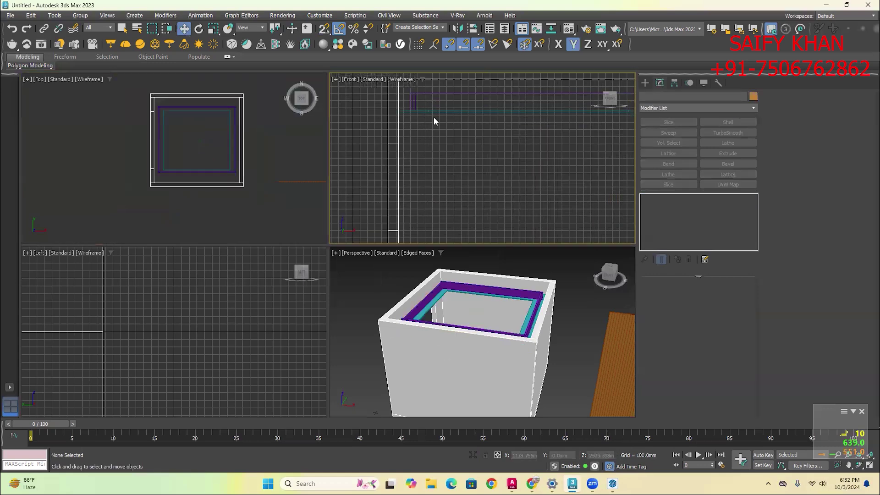
pyautogui.click(464, 130)
pyautogui.moveTo(465, 130); pyautogui.dragTo(518, 145, button='middle')
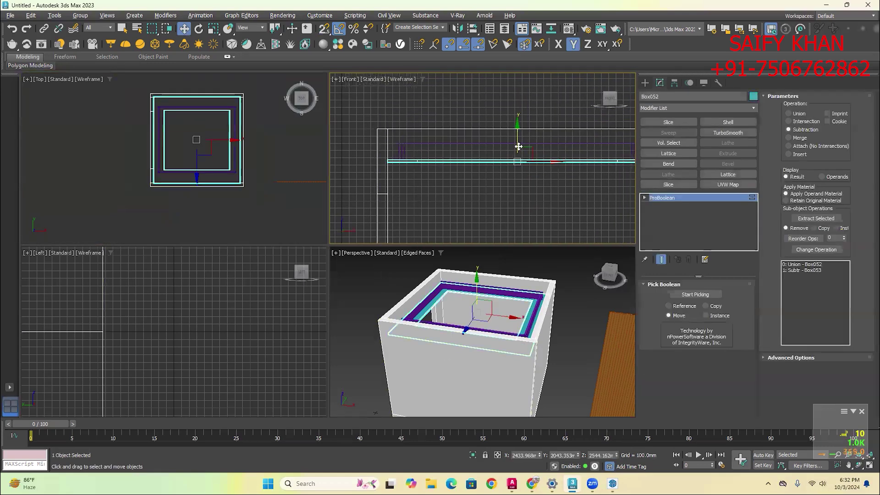
pyautogui.click(474, 195)
pyautogui.click(645, 83)
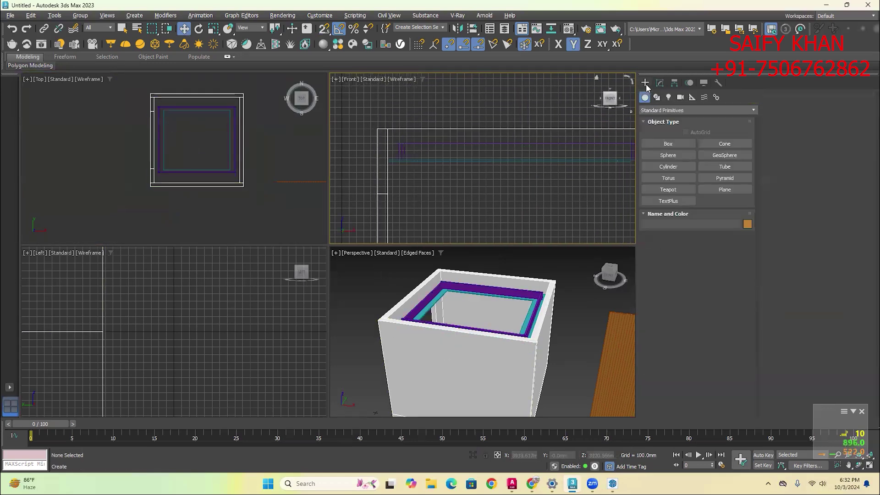
pyautogui.click(668, 143)
pyautogui.scroll(3, 193, 118)
pyautogui.moveTo(156, 101); pyautogui.dragTo(315, 240)
pyautogui.click(313, 237)
# Raise the new box along the vertical axis in the Front view to the top of the strips, at about Z 2804 mm
pyautogui.press('w')
pyautogui.scroll(-5, 501, 182)
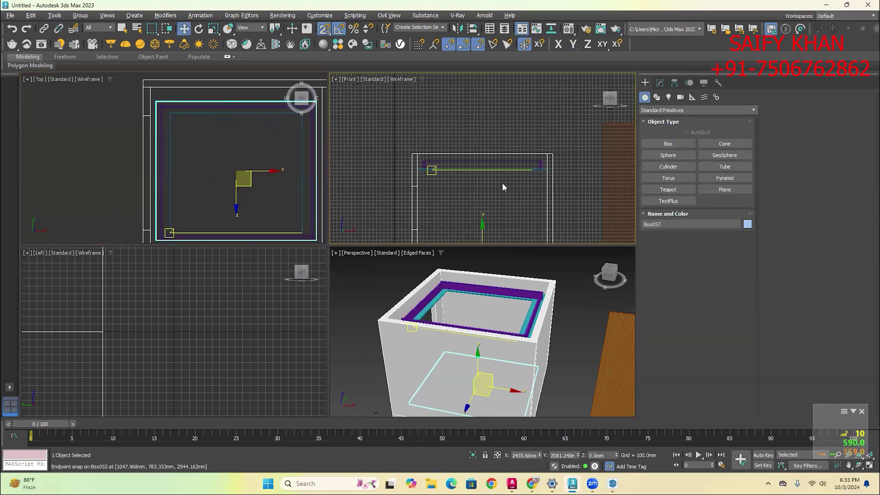
pyautogui.press('s')
pyautogui.moveTo(471, 193); pyautogui.dragTo(469, 150)
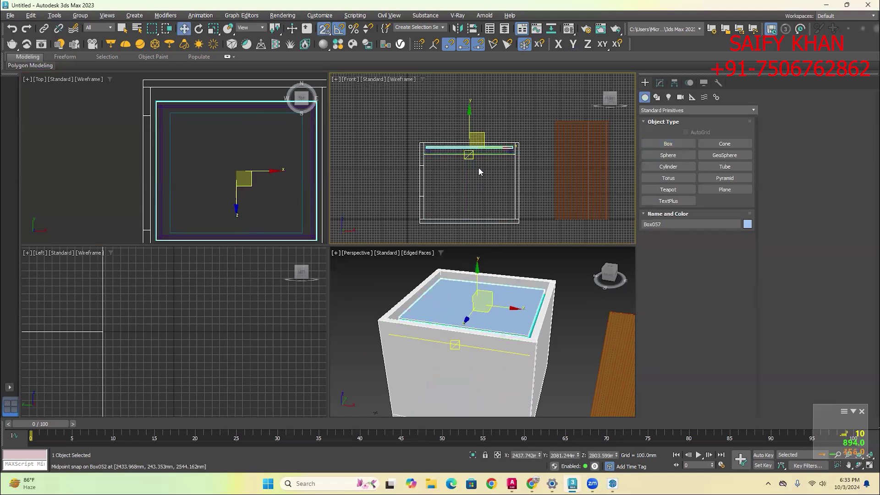
pyautogui.click(523, 246)
# Lower the covering box in the Front view to sit within the strips' upper edge, at about Z 2734 mm
pyautogui.scroll(2, 479, 165)
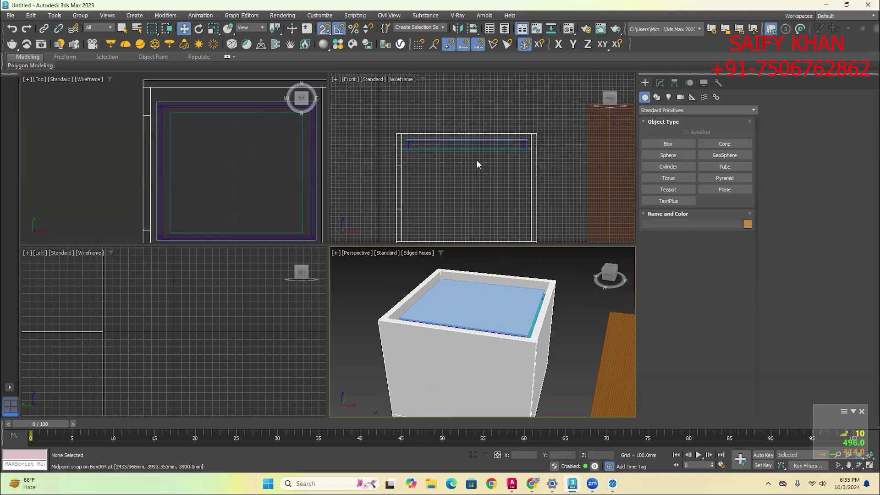
pyautogui.scroll(2, 488, 166)
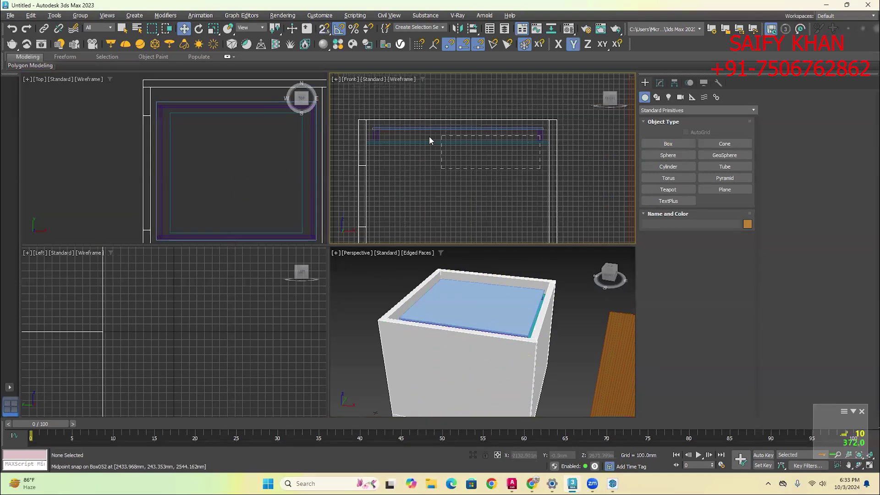
pyautogui.moveTo(378, 132); pyautogui.dragTo(374, 130)
pyautogui.click(415, 139)
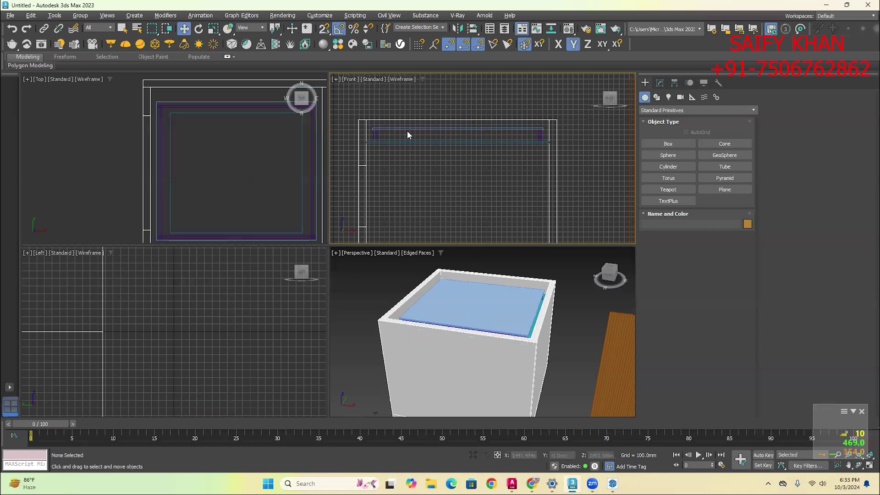
pyautogui.click(412, 129)
pyautogui.moveTo(457, 111); pyautogui.dragTo(478, 165)
pyautogui.scroll(2, 532, 146)
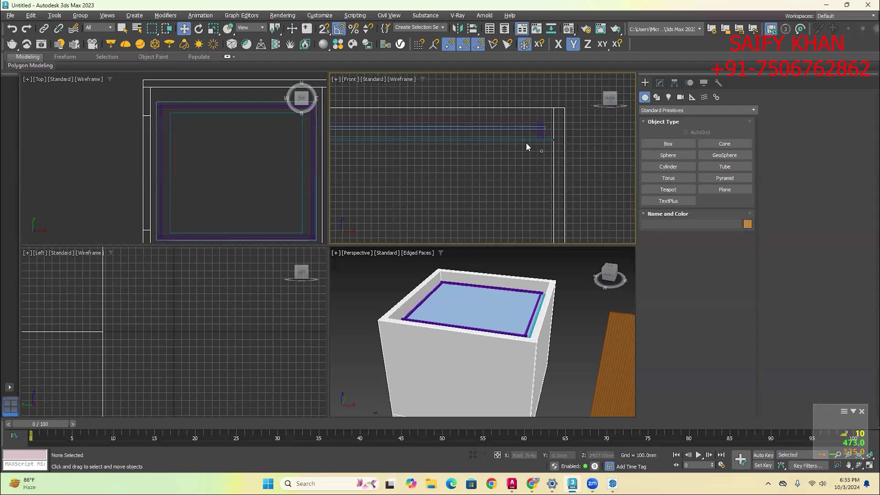
pyautogui.moveTo(466, 128); pyautogui.dragTo(505, 155)
pyautogui.moveTo(427, 112); pyautogui.dragTo(489, 118, button='middle')
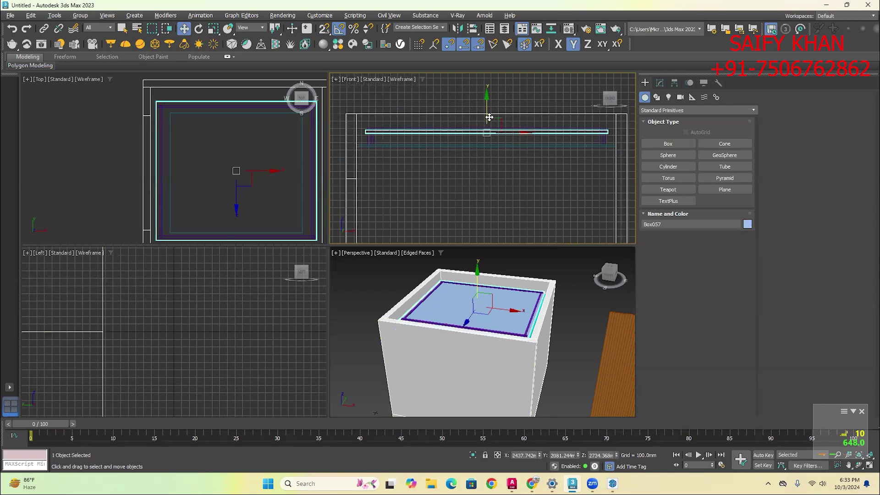
pyautogui.moveTo(487, 112); pyautogui.dragTo(487, 116)
pyautogui.hotkey('ctrl', 'z')
# Select the ceiling panel, the four strips and the covering box in the Front view and group them as "ceiling"
pyautogui.moveTo(371, 127); pyautogui.dragTo(366, 131)
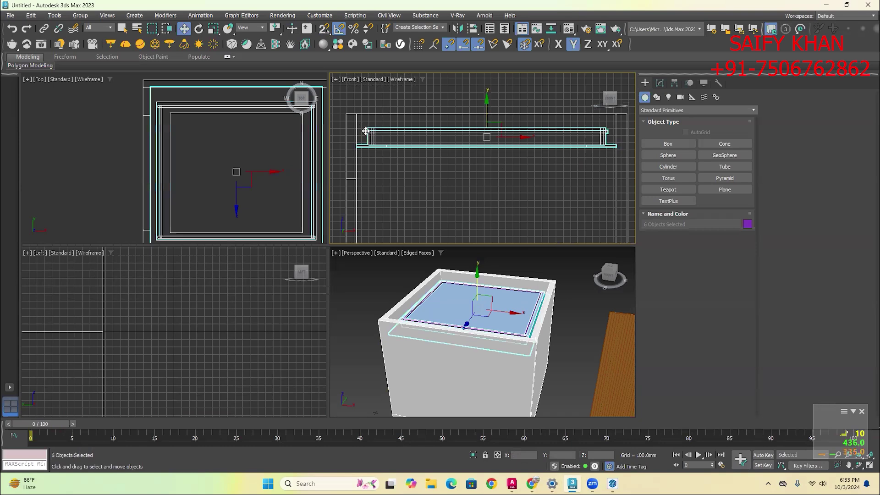
pyautogui.click(81, 16)
pyautogui.click(89, 32)
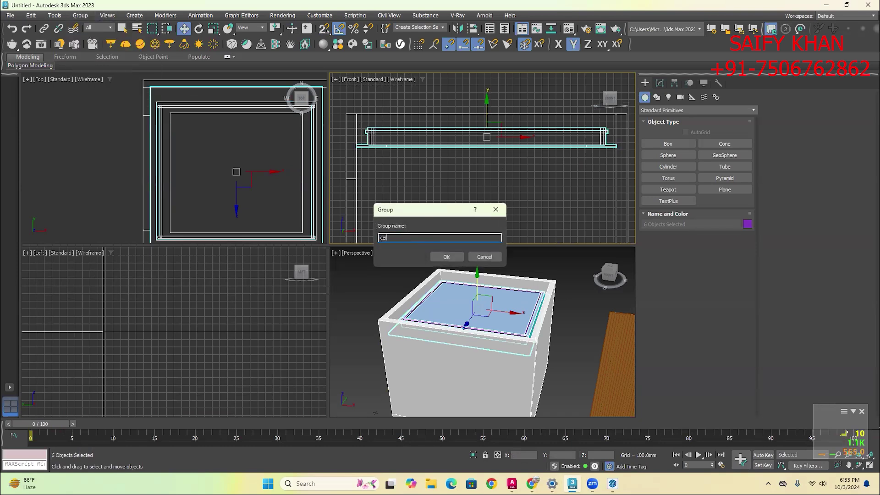
pyautogui.click(447, 257)
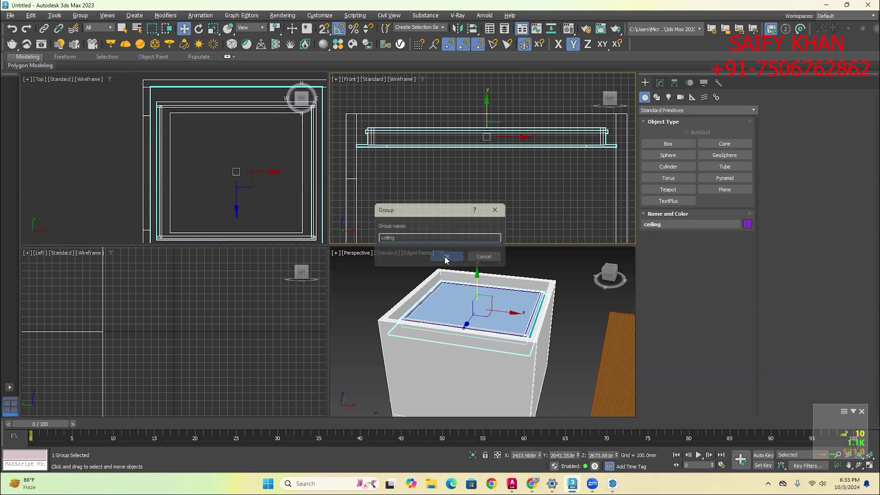
# Hide the room's front wall in the Perspective view
pyautogui.click(490, 347)
pyautogui.rightClick(492, 324)
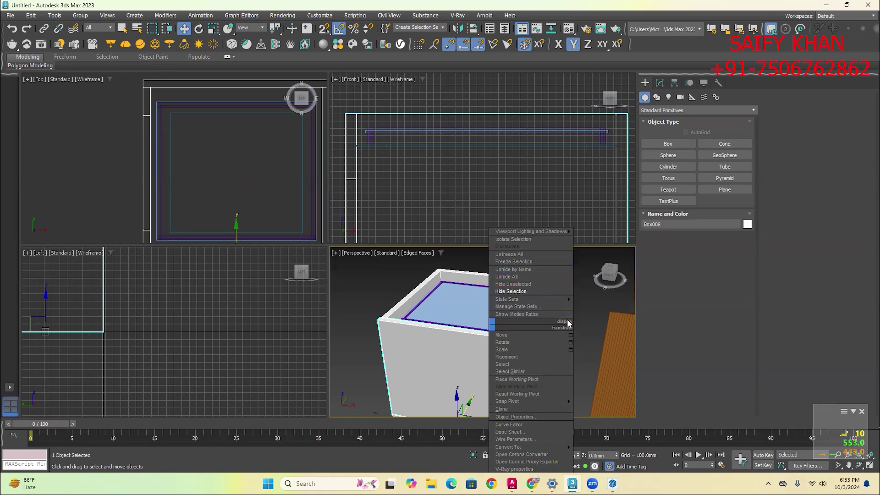
pyautogui.click(524, 290)
# Change the object colour of the ceiling group to white
pyautogui.keyDown('alt'); pyautogui.moveTo(524, 290); pyautogui.dragTo(483, 322, button='middle'); pyautogui.keyUp('alt')
pyautogui.scroll(4, 483, 323)
pyautogui.click(477, 320)
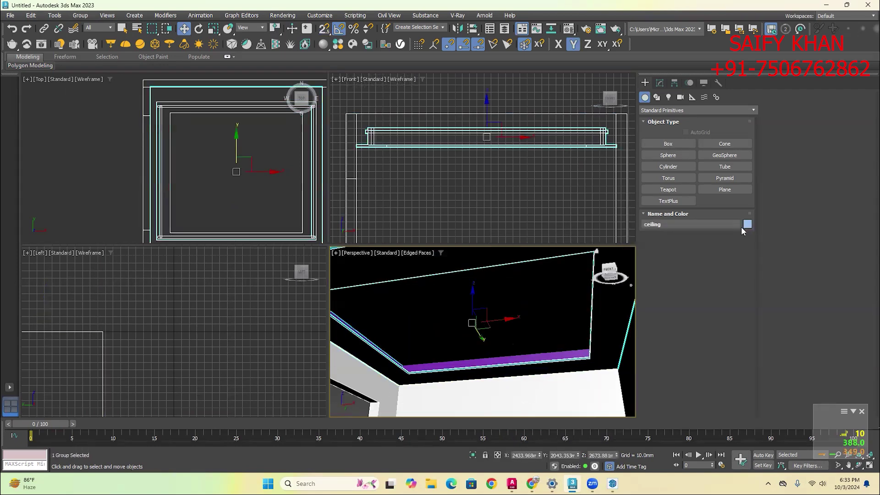
pyautogui.click(747, 224)
pyautogui.click(633, 372)
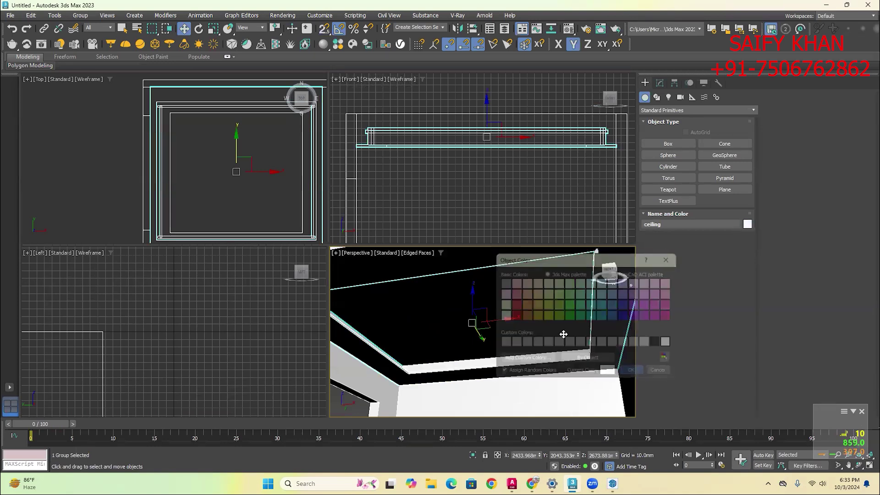
pyautogui.keyDown('alt'); pyautogui.moveTo(632, 372); pyautogui.dragTo(602, 319, button='middle'); pyautogui.keyUp('alt')
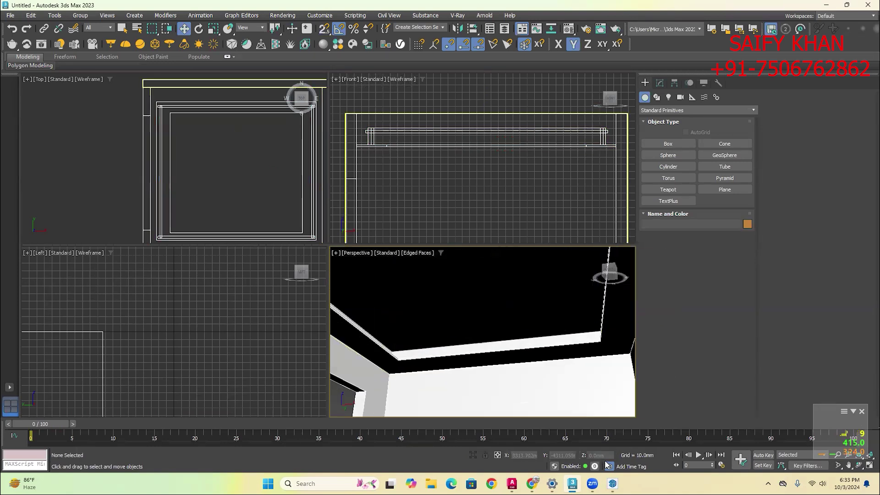
# Switch to SketchUp, draw a large rectangle beside the existing models and extrude it into a thin ceiling slab
pyautogui.hotkey('alt', 'Tab')
pyautogui.scroll(-5, 452, 365)
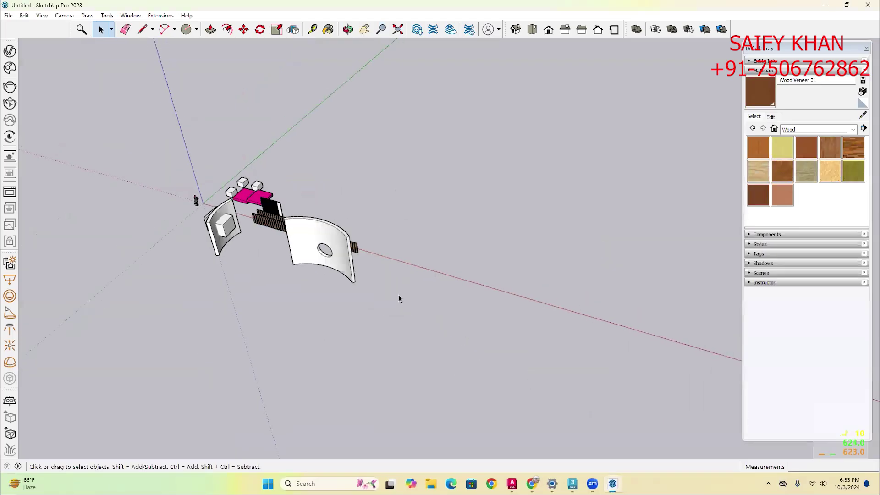
pyautogui.scroll(2, 448, 202)
pyautogui.press('r')
pyautogui.click(442, 208)
pyautogui.click(556, 339)
pyautogui.moveTo(534, 363); pyautogui.dragTo(478, 130, button='middle')
pyautogui.press('p')
pyautogui.click(490, 305)
pyautogui.click(483, 291)
pyautogui.press('space')
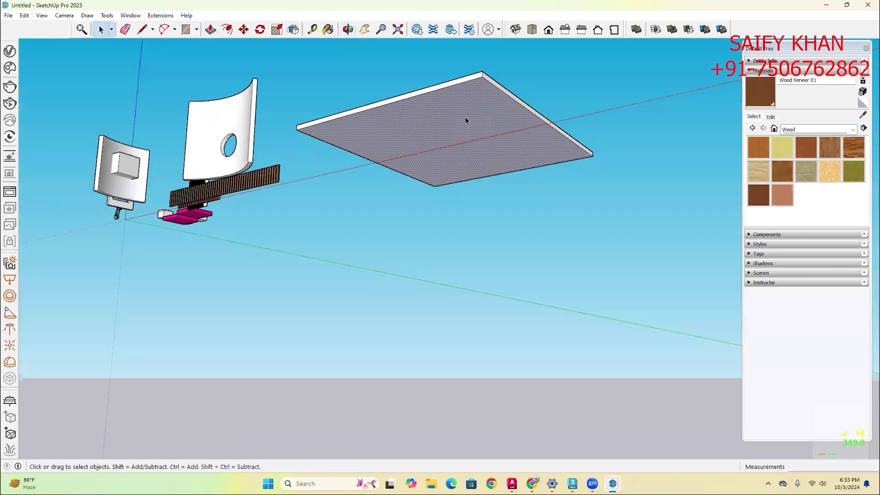
# Offset the outline of the slab's underside inward to form a central inner rectangle
pyautogui.scroll(1, 466, 117)
pyautogui.press('f')
pyautogui.click(532, 99)
pyautogui.click(458, 130)
pyautogui.press('space')
# Push the inner rectangle up into the slab by about 9 inches to form a recess
pyautogui.scroll(2, 443, 143)
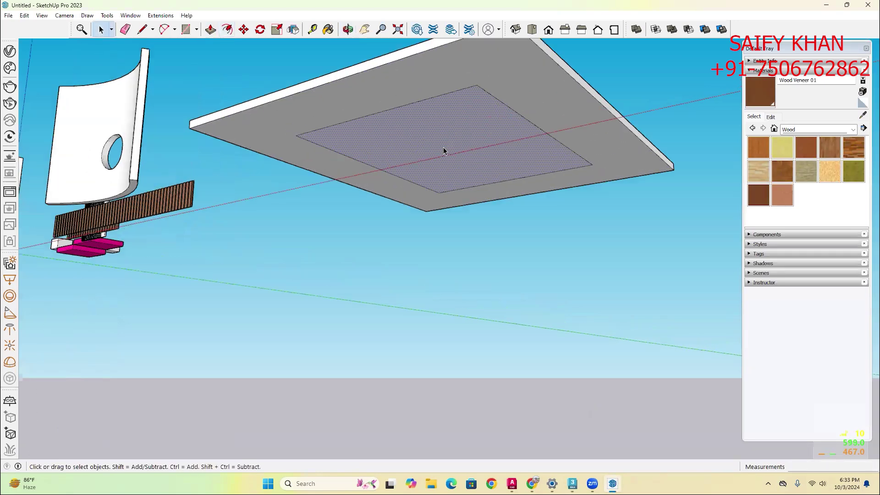
pyautogui.press('p')
pyautogui.click(443, 143)
pyautogui.click(445, 147)
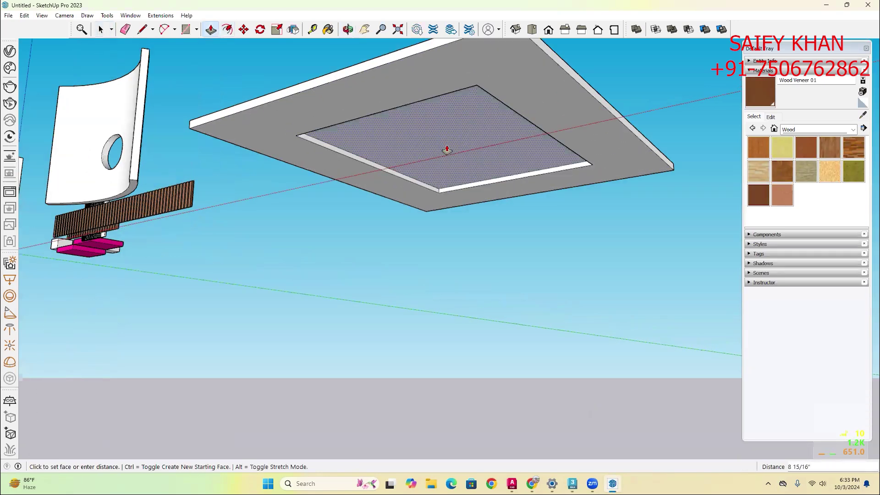
pyautogui.press('space')
# Copy the recess's top face and edges partway down its sides and delete the copied face, leaving its edges as a dividing line
pyautogui.scroll(1, 434, 201)
pyautogui.click(433, 201)
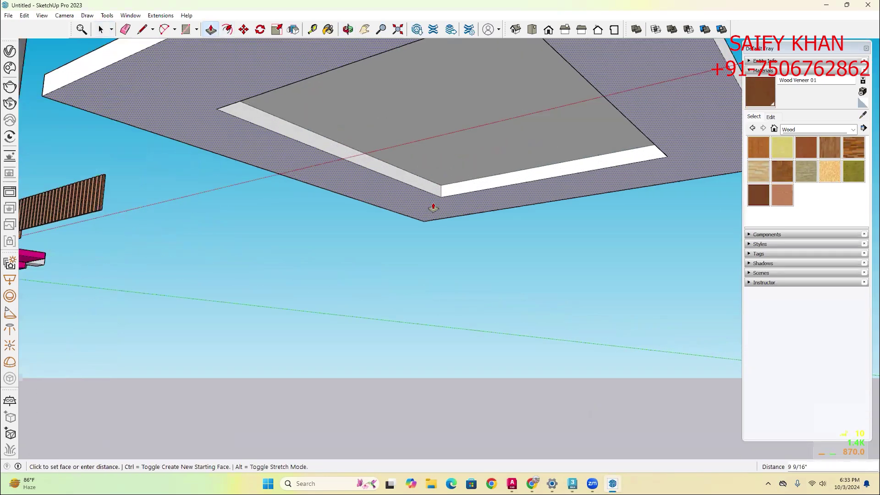
pyautogui.scroll(2, 452, 161)
pyautogui.scroll(1, 444, 186)
pyautogui.doubleClick(444, 185)
pyautogui.scroll(1, 444, 185)
pyautogui.press('m')
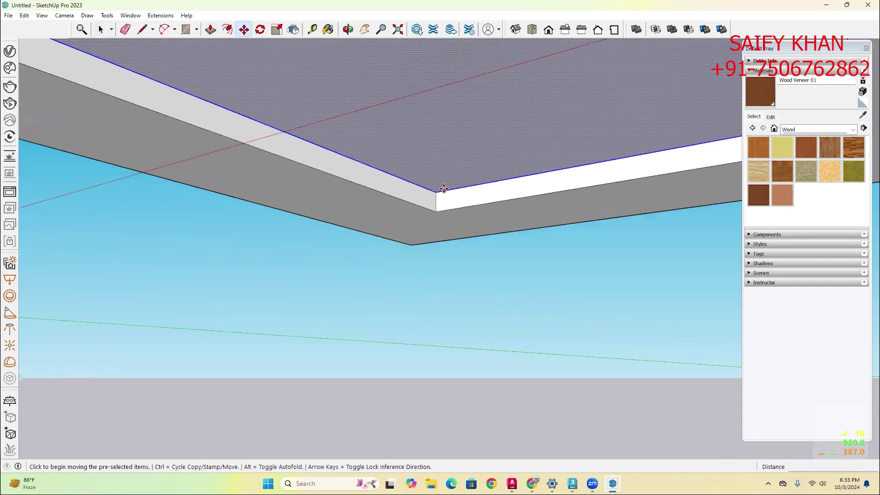
pyautogui.click(438, 192)
pyautogui.click(439, 176)
pyautogui.press('space')
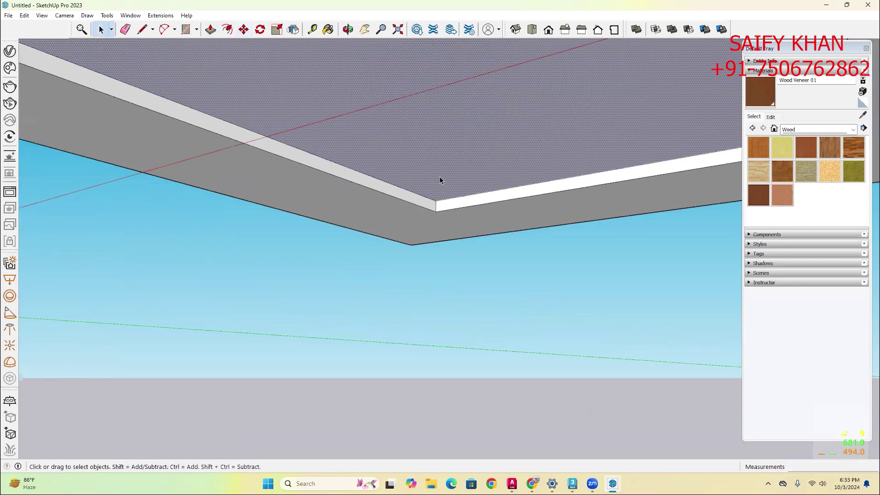
pyautogui.press('Delete')
# Pull the lower band of one recess side inward to form a narrow ledge
pyautogui.click(452, 203)
pyautogui.scroll(-1, 452, 202)
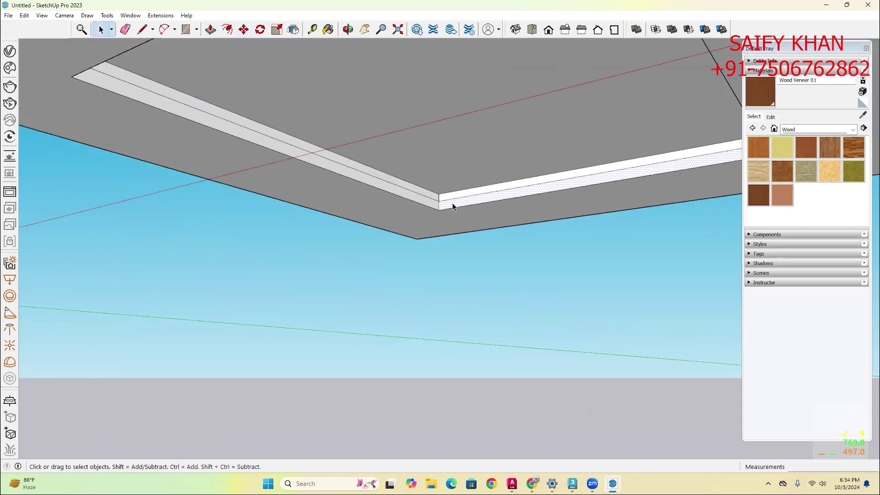
pyautogui.press('p')
pyautogui.click(452, 203)
pyautogui.click(445, 193)
pyautogui.click(417, 203)
pyautogui.press('space')
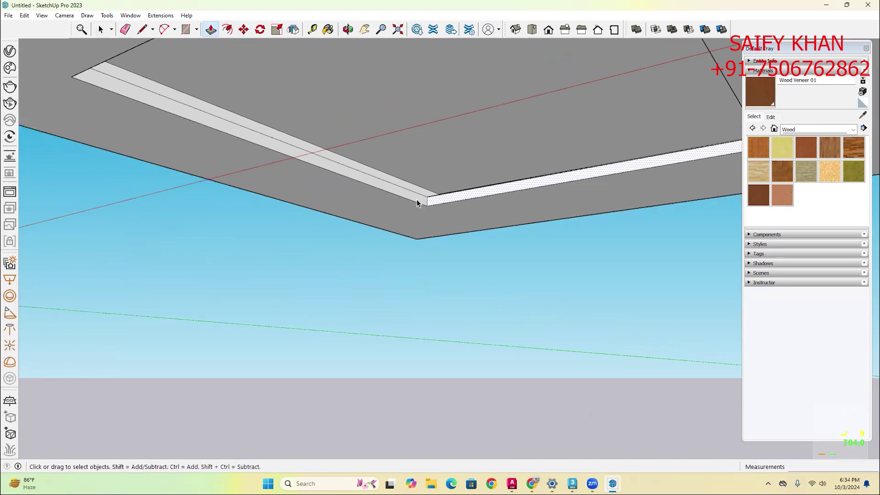
# Pull the lower bands of the remaining recess sides inward to continue the ledge around the opening
pyautogui.press('p')
pyautogui.scroll(-2, 388, 222)
pyautogui.scroll(6, 589, 206)
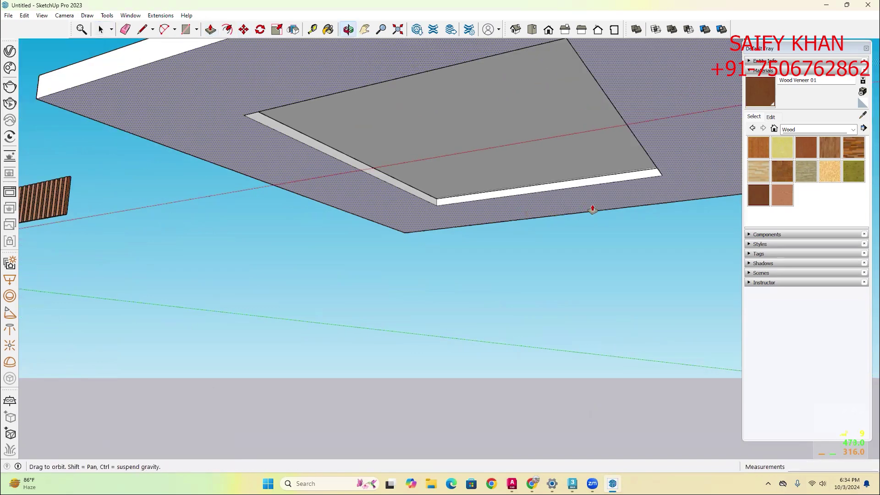
pyautogui.press('space')
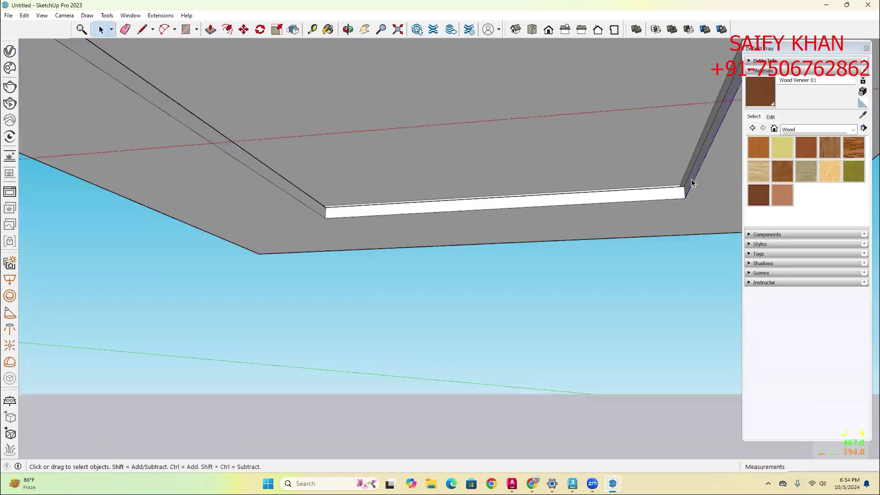
pyautogui.press('p')
pyautogui.scroll(-3, 688, 183)
pyautogui.moveTo(639, 220); pyautogui.dragTo(284, 211, button='middle')
pyautogui.press('space')
pyautogui.scroll(5, 285, 202)
pyautogui.press('p')
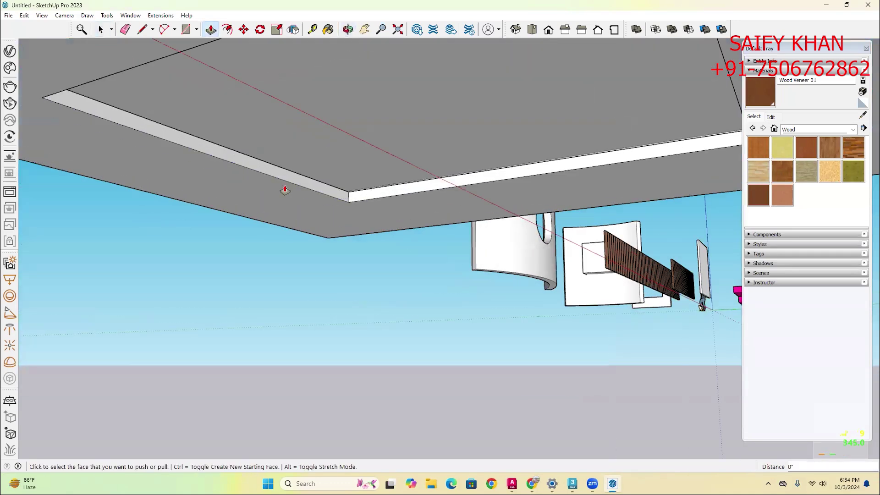
pyautogui.press('space')
# Select the whole ceiling slab, make it a group and open the group for editing
pyautogui.tripleClick(412, 186)
pyautogui.scroll(-5, 306, 221)
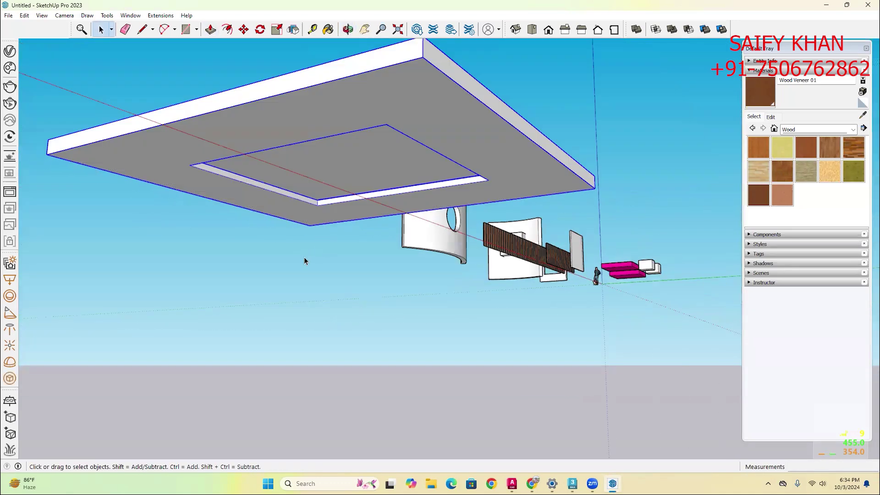
pyautogui.moveTo(304, 261); pyautogui.dragTo(361, 188, button='middle')
pyautogui.click(569, 274)
pyautogui.scroll(2, 597, 205)
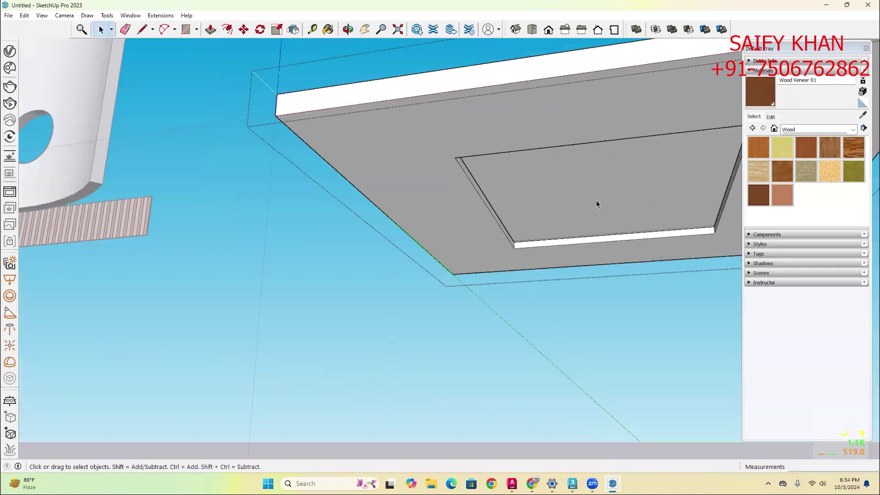
# Offset the outline of the recess's top face inward to form a smaller central rectangle
pyautogui.click(596, 205)
pyautogui.scroll(2, 597, 205)
pyautogui.press('f')
pyautogui.click(625, 203)
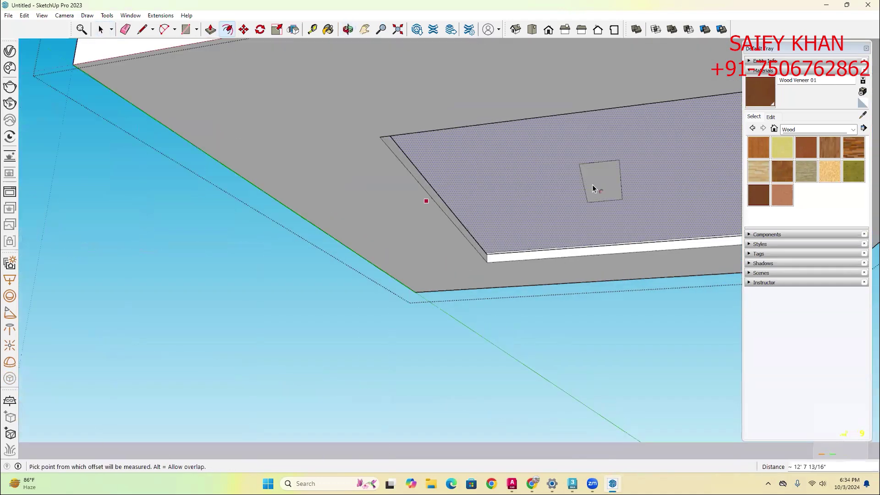
pyautogui.press('Escape')
pyautogui.click(621, 194)
pyautogui.click(688, 221)
pyautogui.press('space')
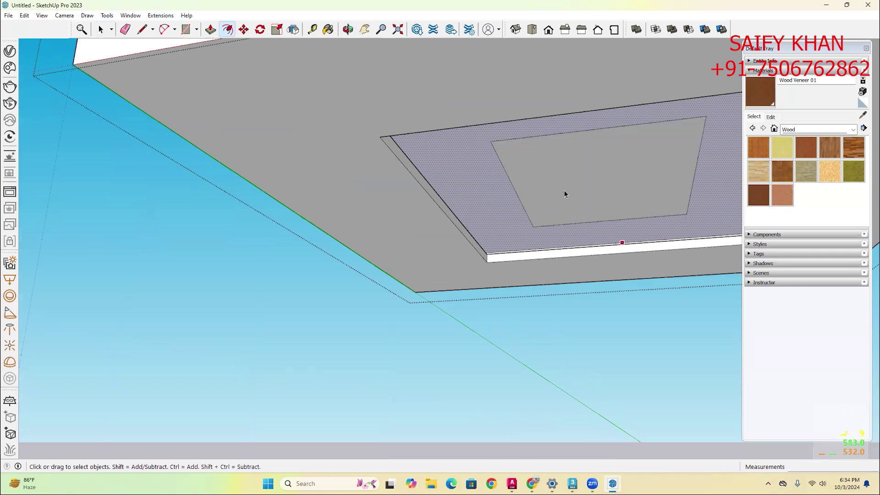
# Pull the central rectangle down in two stages to form a drop panel inside the recess
pyautogui.click(565, 194)
pyautogui.scroll(-2, 564, 193)
pyautogui.press('p')
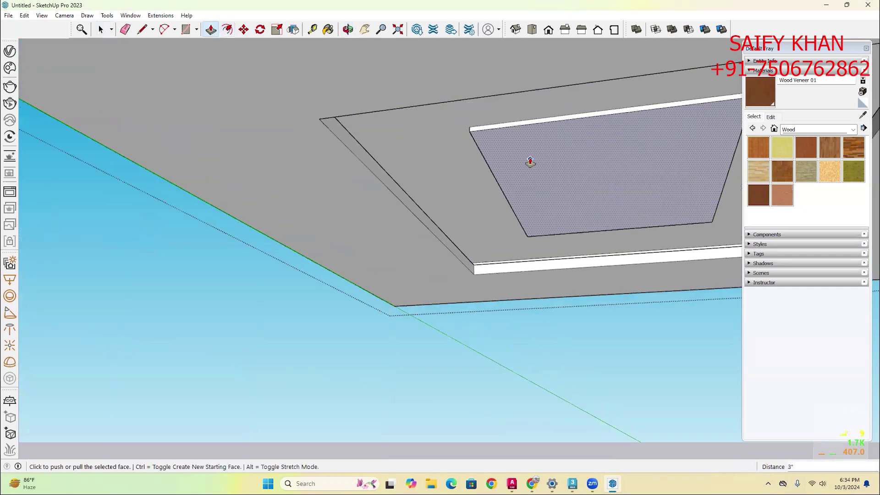
pyautogui.click(530, 162)
pyautogui.click(531, 164)
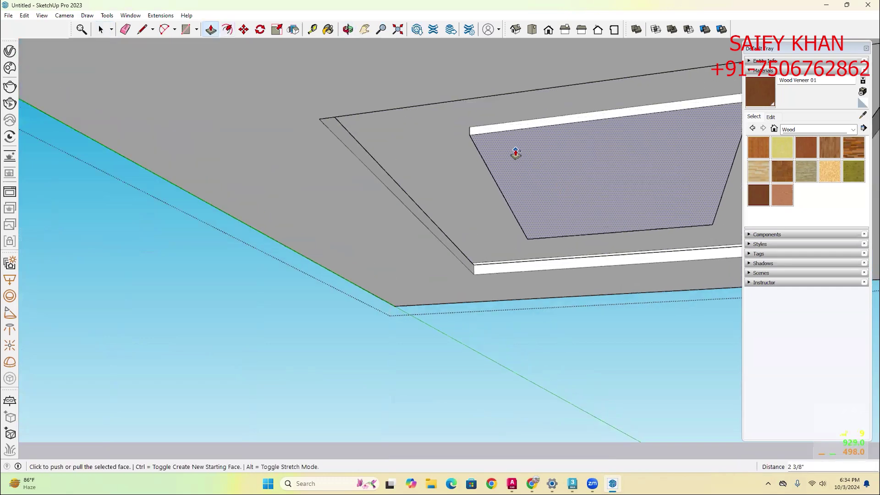
pyautogui.click(518, 158)
# Try to pull the lower band of one side of the central panel to form a step
pyautogui.press('space')
pyautogui.click(502, 140)
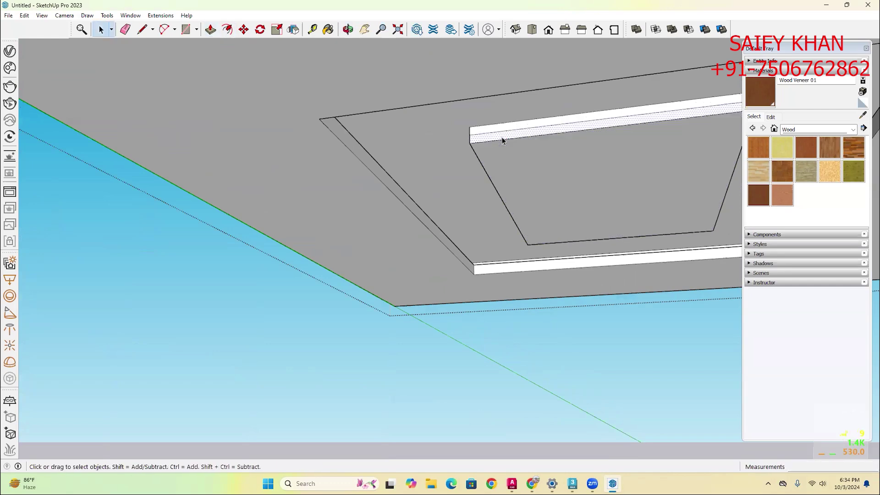
pyautogui.press('p')
pyautogui.click(502, 141)
pyautogui.click(498, 126)
pyautogui.moveTo(498, 126); pyautogui.dragTo(721, 213, button='middle')
pyautogui.press('space')
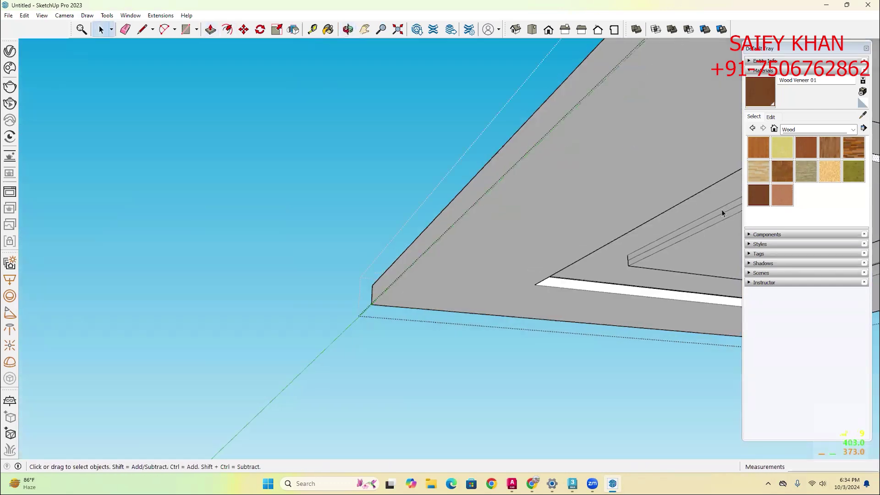
# Push the stepped band of the central panel back flush with the rest of that side
pyautogui.scroll(1, 722, 222)
pyautogui.press('p')
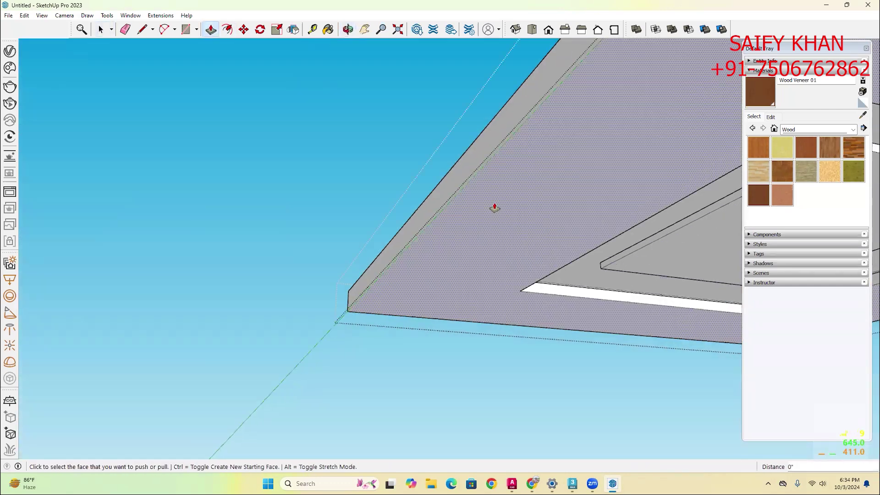
pyautogui.scroll(-3, 554, 247)
pyautogui.moveTo(554, 247); pyautogui.dragTo(540, 166, button='middle')
pyautogui.moveTo(602, 149); pyautogui.dragTo(480, 167, button='middle')
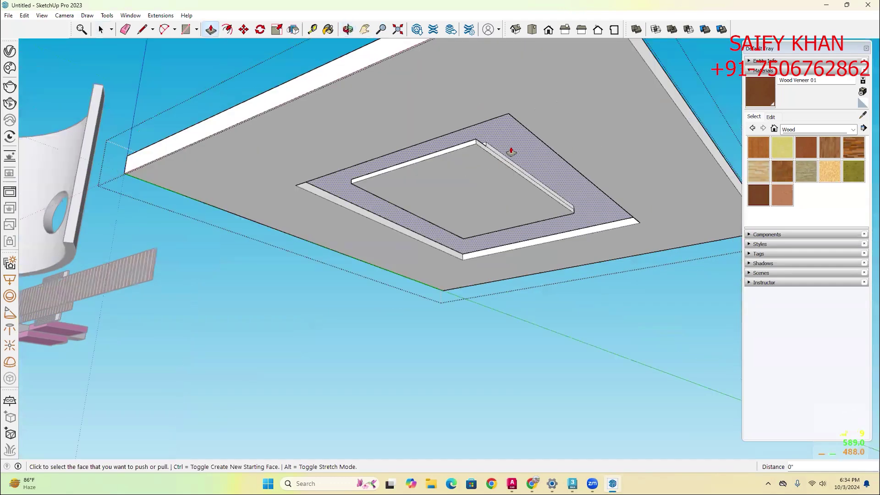
pyautogui.scroll(3, 510, 153)
pyautogui.click(496, 157)
pyautogui.click(269, 197)
pyautogui.scroll(-1, 270, 197)
pyautogui.moveTo(512, 252); pyautogui.dragTo(270, 263, button='middle')
pyautogui.press('space')
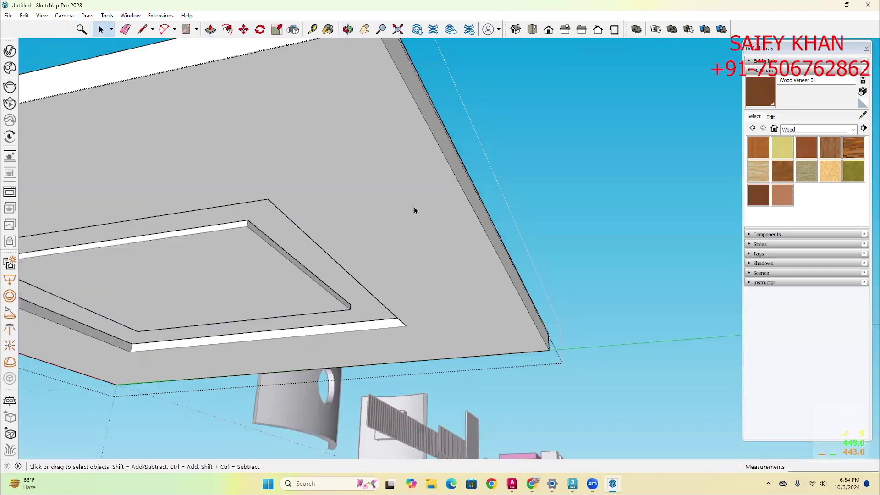
pyautogui.moveTo(413, 207); pyautogui.dragTo(403, 227, button='middle')
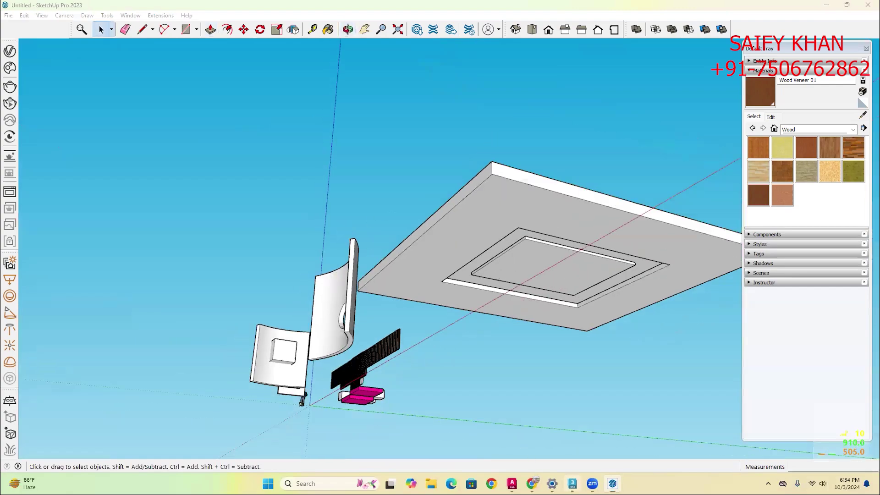
# Switch to 3ds Max, isolate the ceiling group and view it from below
pyautogui.click(572, 481)
pyautogui.scroll(-4, 263, 198)
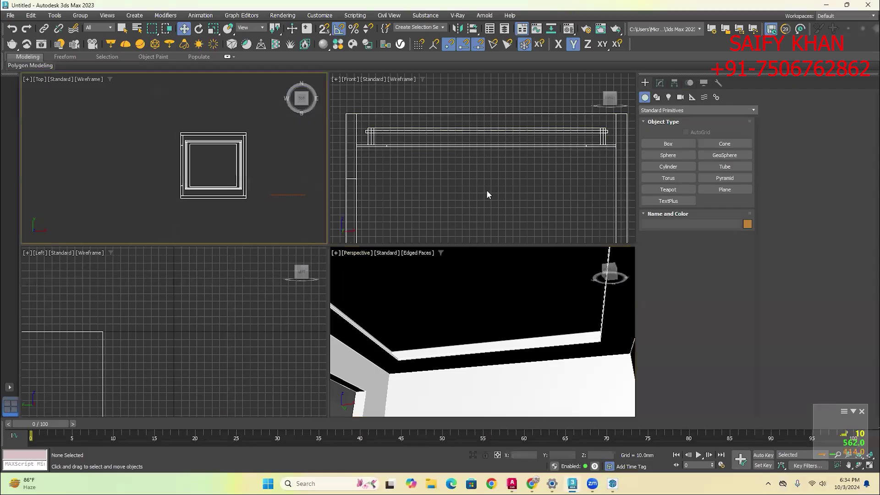
pyautogui.click(495, 329)
pyautogui.scroll(-5, 494, 329)
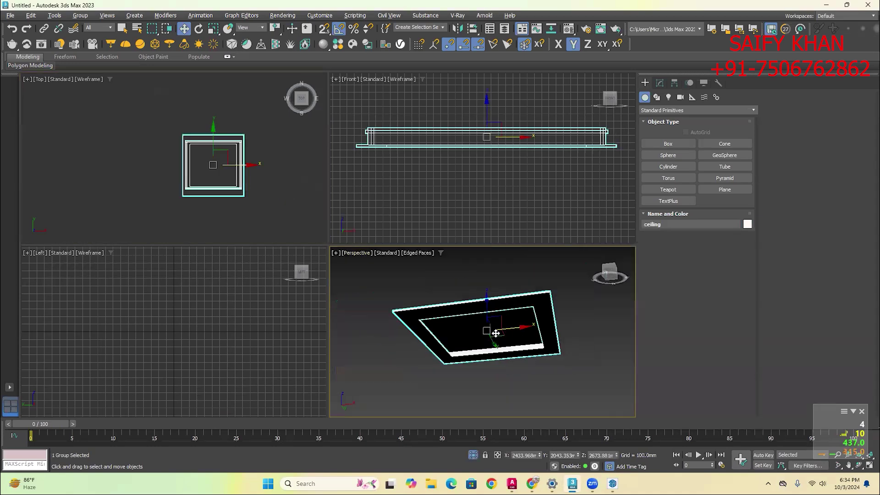
pyautogui.click(510, 372)
pyautogui.keyDown('alt'); pyautogui.moveTo(510, 372); pyautogui.dragTo(507, 331, button='middle'); pyautogui.keyUp('alt')
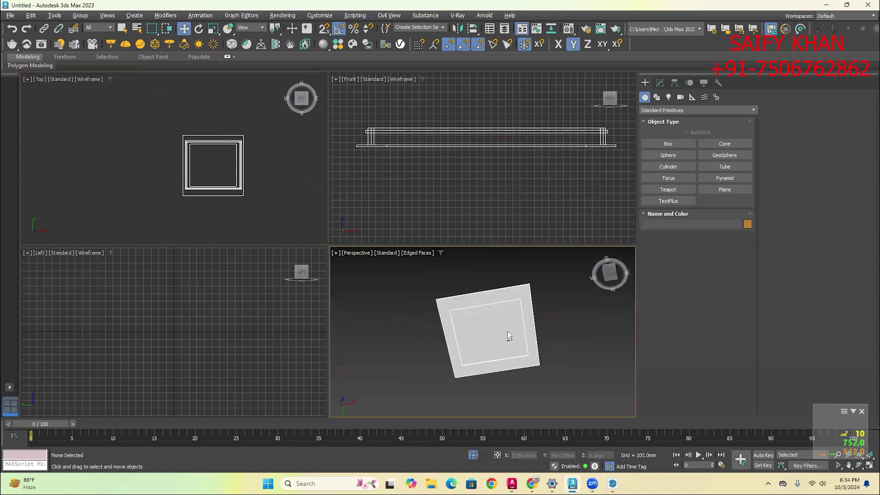
# Draw a box about 1772 × 1731 mm and 73 mm high on the recess's inner face with AutoGrid enabled
pyautogui.click(667, 144)
pyautogui.scroll(3, 467, 347)
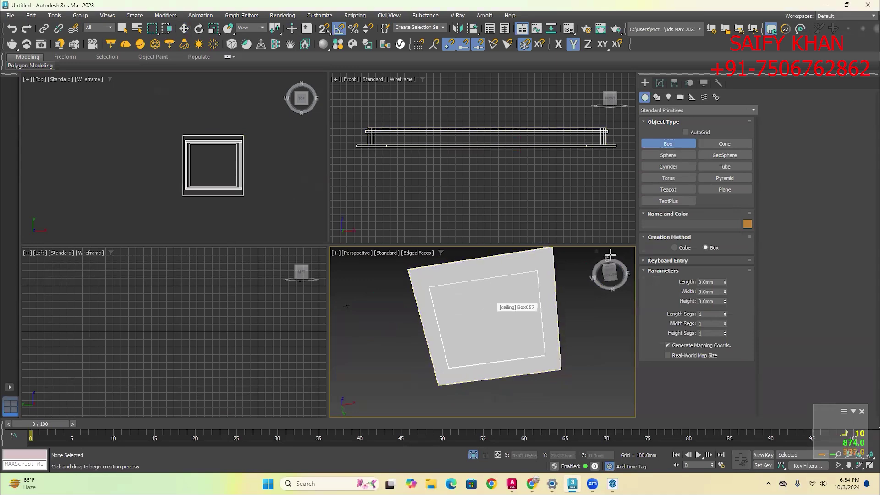
pyautogui.click(685, 132)
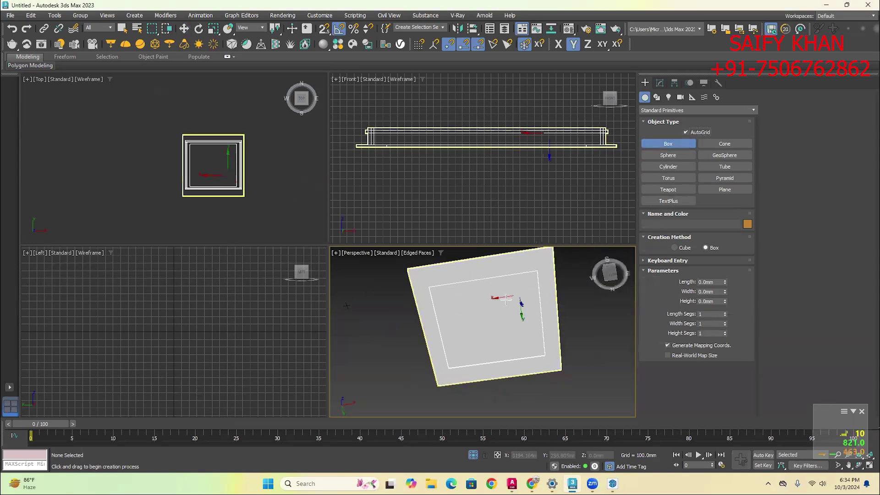
pyautogui.moveTo(457, 296); pyautogui.dragTo(528, 350)
pyautogui.click(529, 347)
pyautogui.click(528, 346)
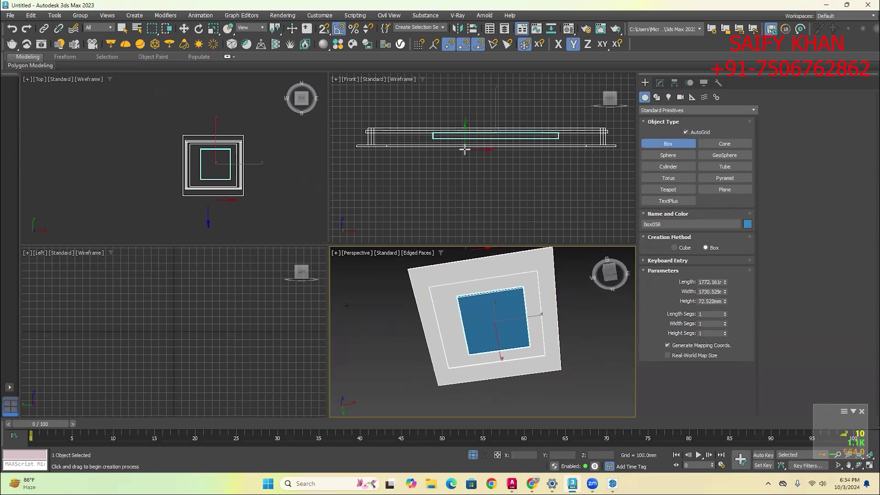
# Move the box along X to centre it in the recess and reduce its height to about 47 mm
pyautogui.press('w')
pyautogui.scroll(3, 495, 133)
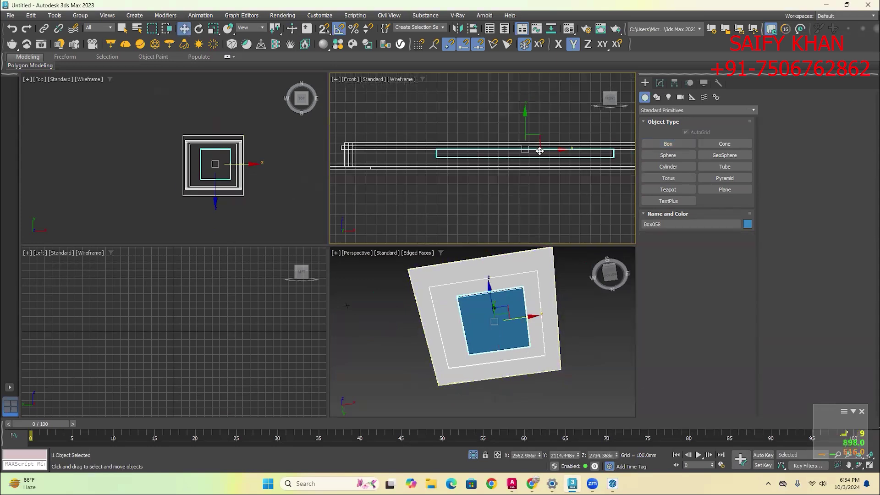
pyautogui.moveTo(539, 150); pyautogui.dragTo(521, 151)
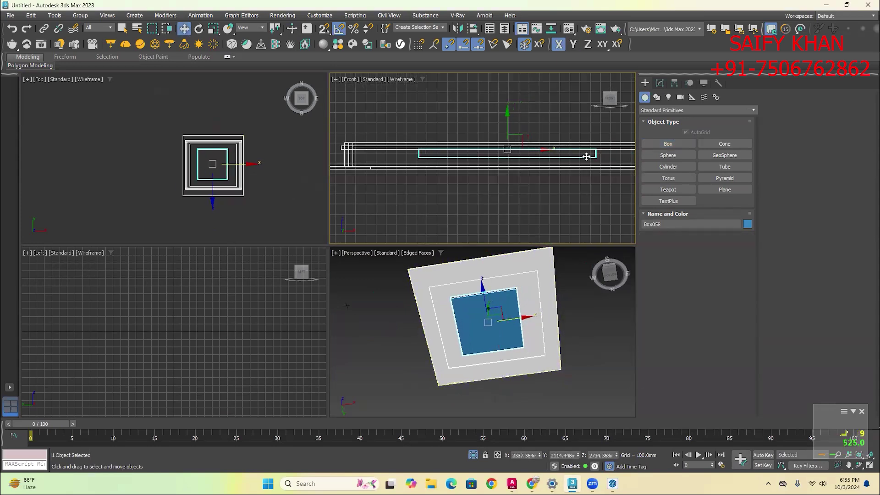
pyautogui.click(660, 83)
pyautogui.moveTo(724, 317); pyautogui.dragTo(726, 328)
# Clone the box downward and snap the copy directly against the underside of the original
pyautogui.keyDown('shift'); pyautogui.moveTo(526, 137); pyautogui.dragTo(528, 148); pyautogui.keyUp('shift')
pyautogui.click(440, 280)
pyautogui.scroll(4, 412, 149)
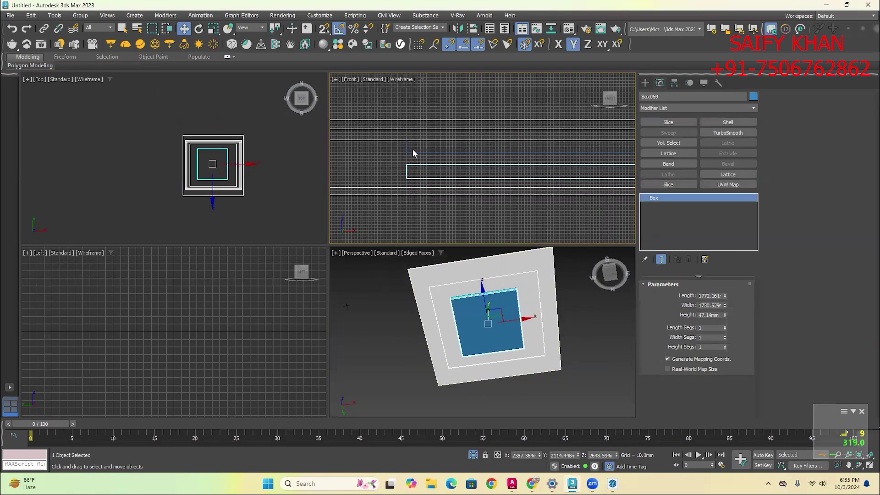
pyautogui.scroll(2, 416, 169)
pyautogui.scroll(-3, 418, 175)
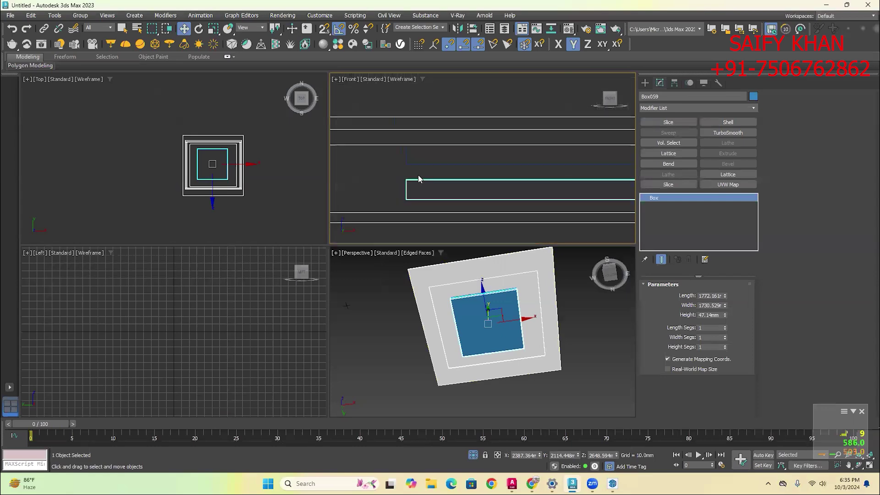
pyautogui.press('s')
pyautogui.moveTo(406, 180); pyautogui.dragTo(406, 164)
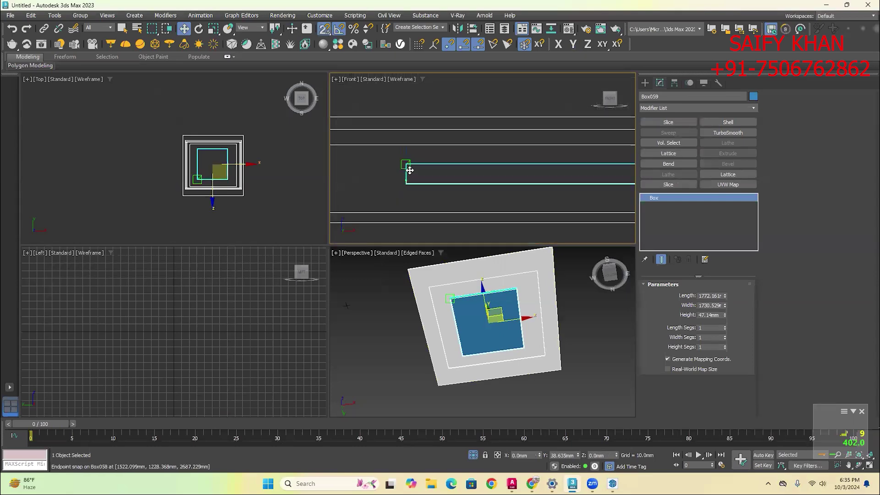
# Enlarge the lower box to about 2073 mm in length and 2077 mm in width
pyautogui.moveTo(725, 296); pyautogui.dragTo(725, 271)
pyautogui.moveTo(725, 306); pyautogui.dragTo(725, 289)
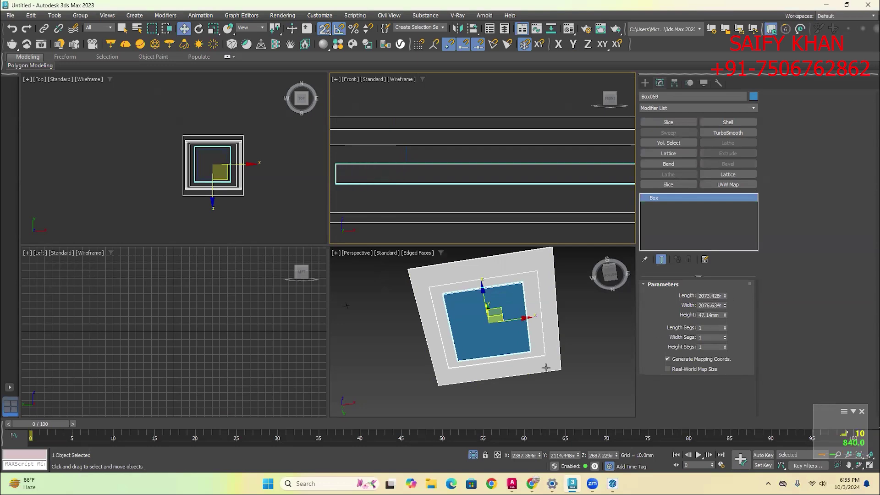
pyautogui.click(586, 350)
pyautogui.moveTo(576, 384)
pyautogui.keyDown('alt'); pyautogui.mouseDown(button='middle')
pyautogui.moveTo(571, 406)
pyautogui.moveTo(577, 391)
pyautogui.mouseUp(button='middle'); pyautogui.keyUp('alt')
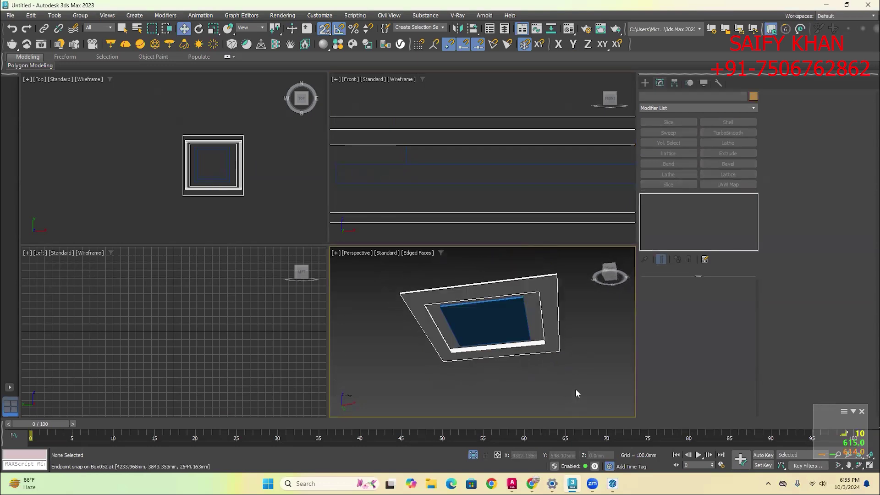
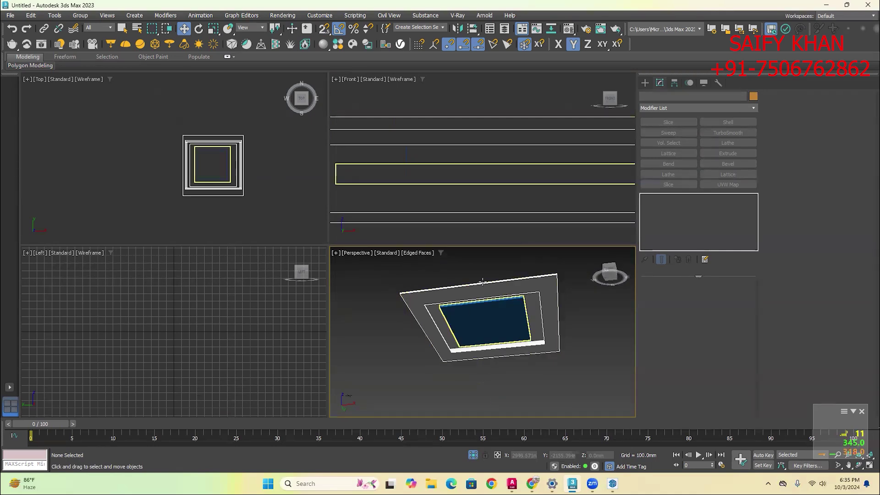
# Draw a box about 2745 × 2881 mm and 2147 mm high beside the ceiling
pyautogui.moveTo(516, 310); pyautogui.dragTo(410, 306, button='middle')
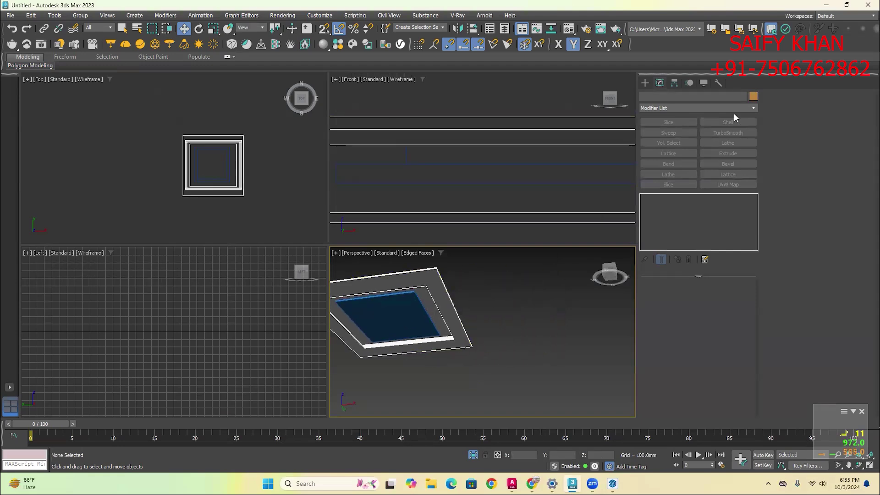
pyautogui.click(646, 83)
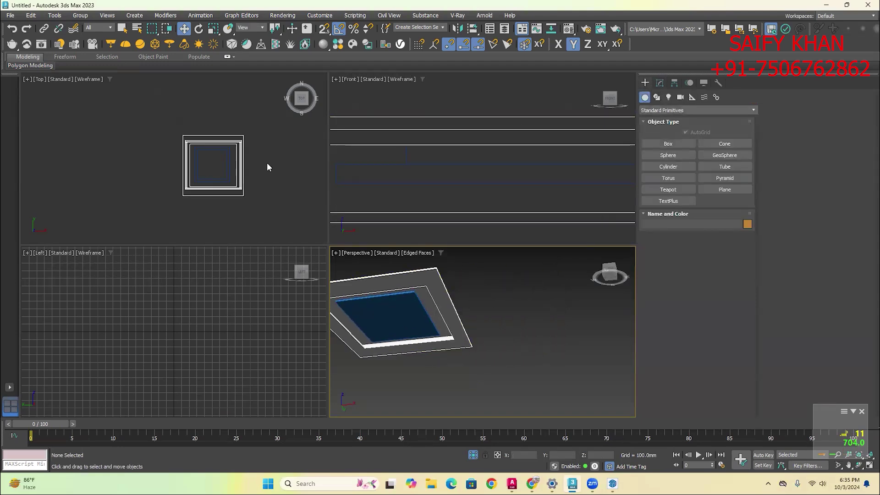
pyautogui.moveTo(269, 166); pyautogui.dragTo(194, 165, button='middle')
pyautogui.click(660, 143)
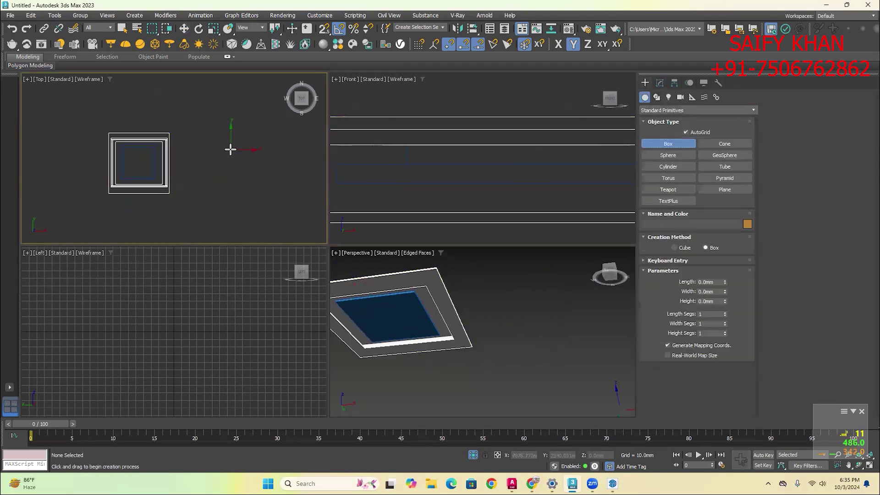
pyautogui.moveTo(230, 149); pyautogui.dragTo(280, 196)
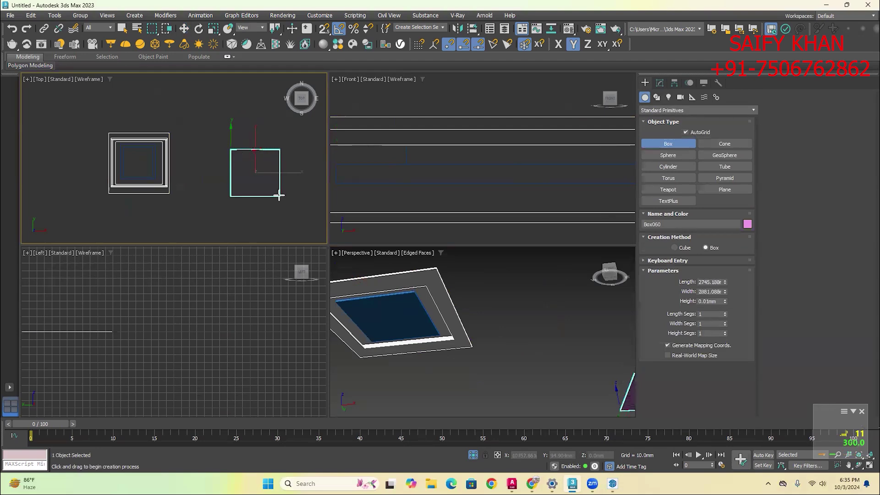
pyautogui.click(271, 159)
# Draw a box about 1068 × 1415 × 942 mm on the large box's underside using AutoGrid
pyautogui.scroll(-5, 474, 289)
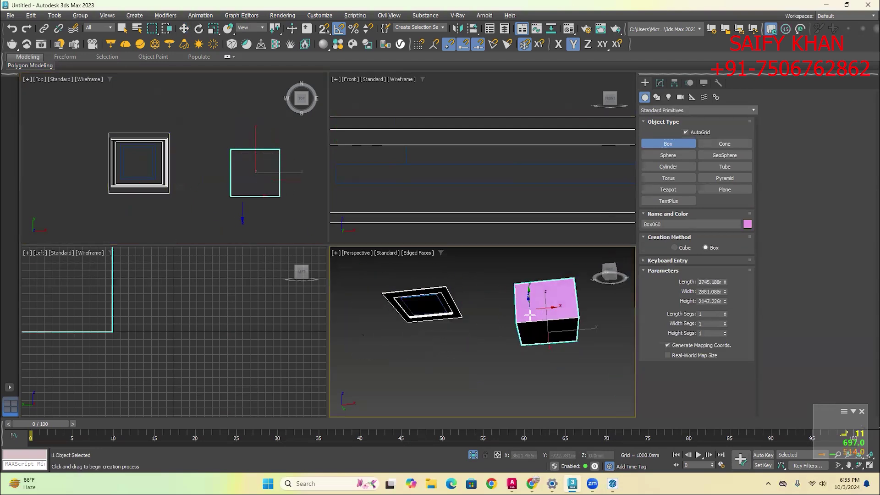
pyautogui.keyDown('alt'); pyautogui.moveTo(478, 281); pyautogui.dragTo(489, 246, button='middle'); pyautogui.keyUp('alt')
pyautogui.scroll(4, 582, 320)
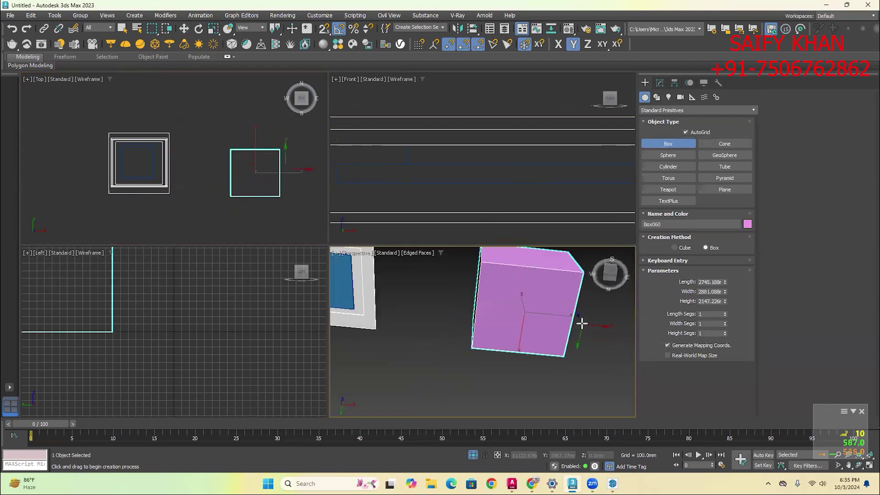
pyautogui.moveTo(465, 281); pyautogui.dragTo(513, 321)
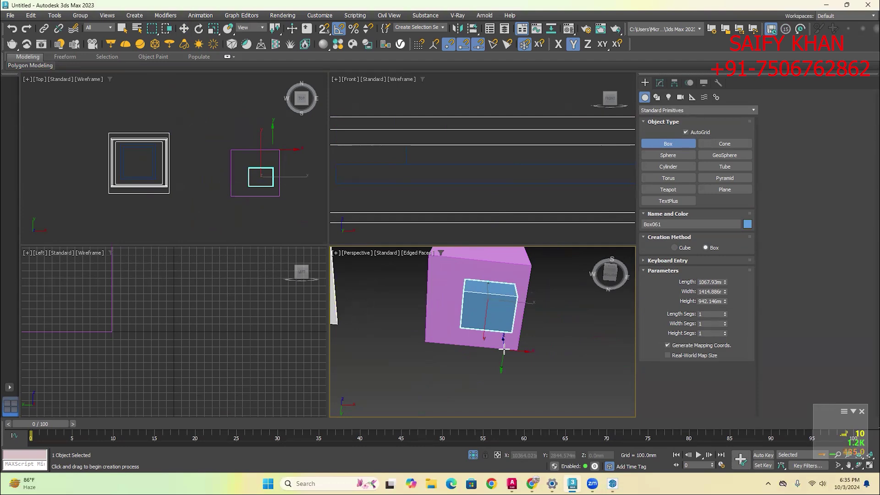
# Draw a box about 1110 × 1506 × 1082 mm projecting from the large box's front face using AutoGrid
pyautogui.keyDown('alt'); pyautogui.moveTo(504, 349); pyautogui.dragTo(548, 363, button='middle'); pyautogui.keyUp('alt')
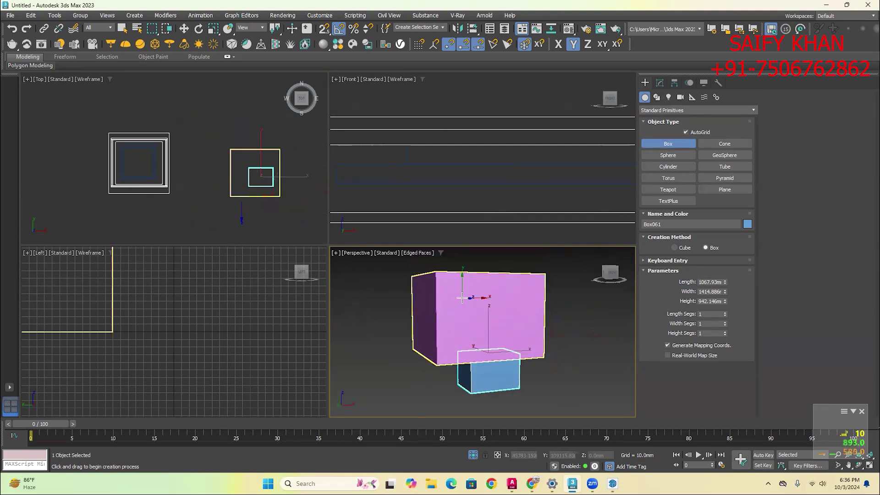
pyautogui.moveTo(462, 298); pyautogui.dragTo(542, 351)
pyautogui.click(550, 375)
# Draw a box with a base of about 1074 × 1895 mm on the large box's adjacent side face using AutoGrid
pyautogui.keyDown('alt'); pyautogui.moveTo(549, 375); pyautogui.dragTo(578, 355, button='middle'); pyautogui.keyUp('alt')
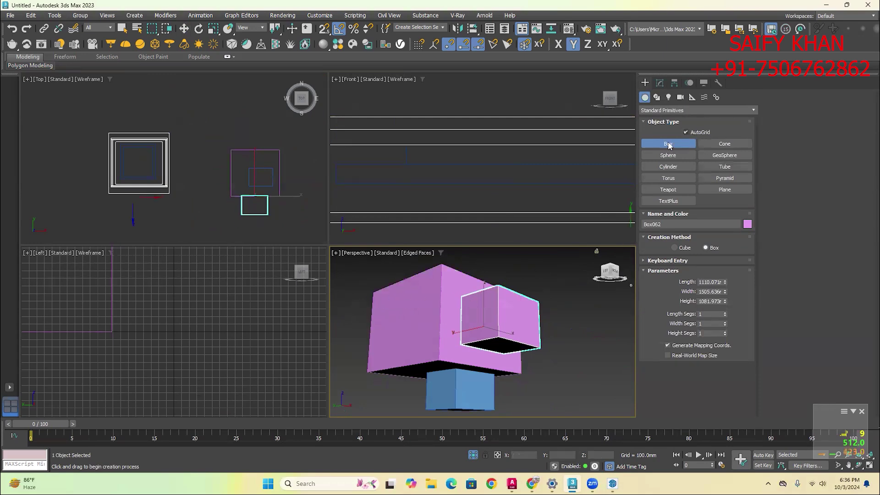
pyautogui.moveTo(384, 305); pyautogui.dragTo(424, 320)
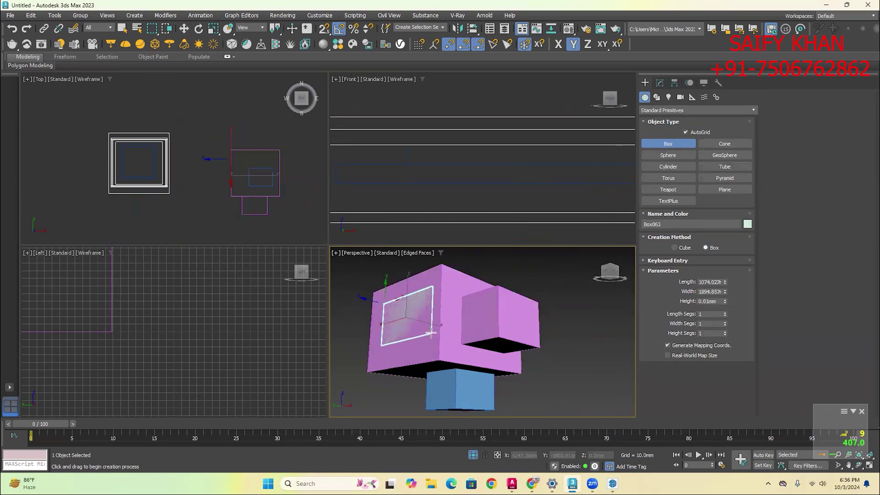
pyautogui.click(373, 330)
pyautogui.scroll(-5, 504, 304)
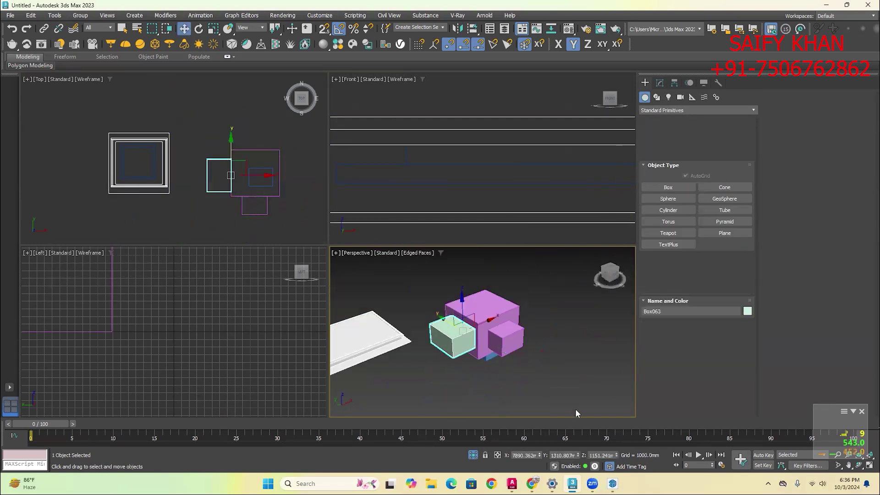
# Switch to SketchUp, sketch a rectangle beside the ceiling slab, and raise it into a large box with Push/Pull
pyautogui.click(612, 483)
pyautogui.scroll(-5, 304, 298)
pyautogui.moveTo(304, 298)
pyautogui.mouseDown(button='middle')
pyautogui.moveTo(167, 246)
pyautogui.moveTo(419, 314)
pyautogui.mouseUp(button='middle')
pyautogui.press('r')
pyautogui.scroll(2, 520, 234)
pyautogui.click(506, 224)
pyautogui.click(563, 277)
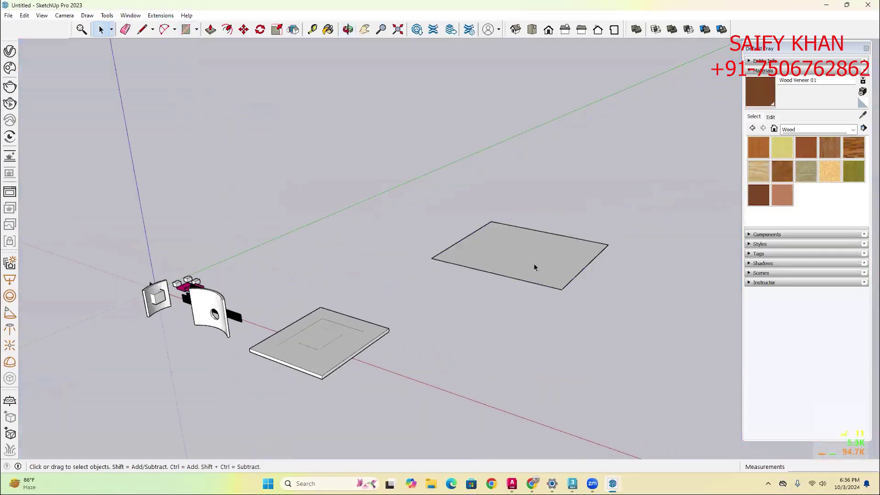
pyautogui.press('p')
pyautogui.moveTo(530, 267); pyautogui.dragTo(528, 188)
pyautogui.press('space')
pyautogui.tripleClick(528, 221)
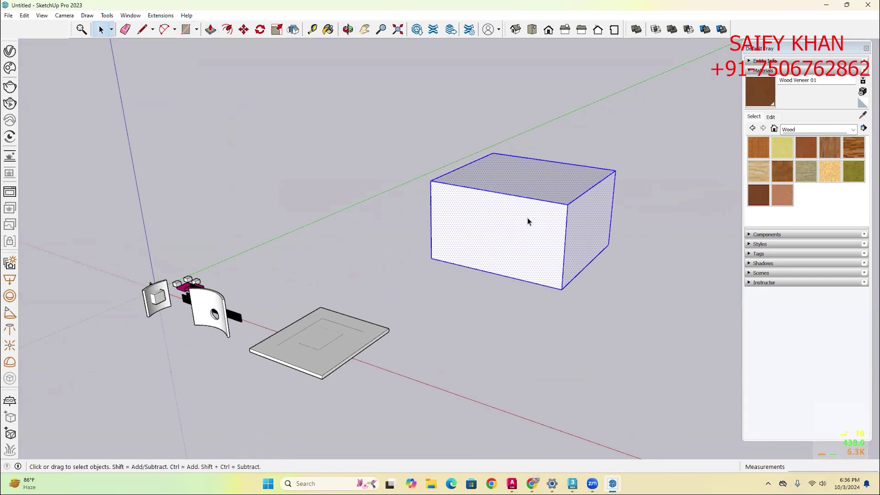
pyautogui.click(520, 310)
# Draw a rectangle on the large box's front face and extrude it outward into a projecting block
pyautogui.press('r')
pyautogui.click(471, 214)
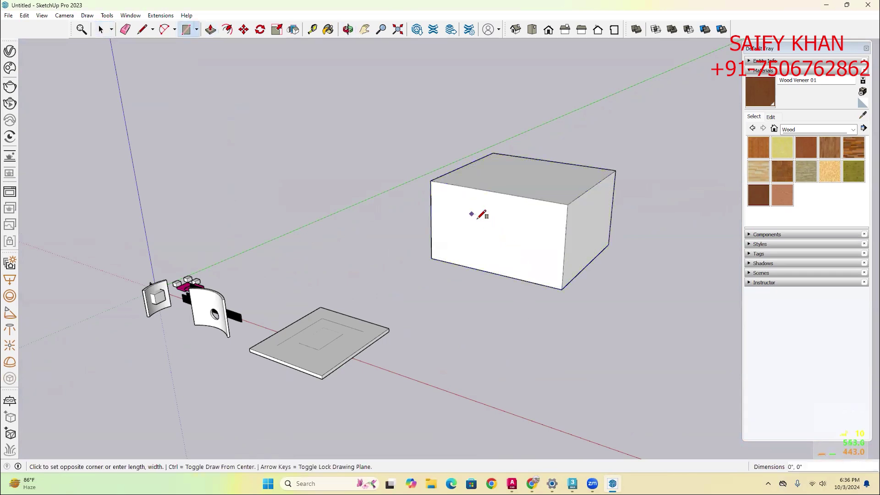
pyautogui.click(521, 262)
pyautogui.press('space')
pyautogui.press('p')
pyautogui.moveTo(498, 250); pyautogui.dragTo(484, 264)
# Draw a rectangle on the large box's adjacent side face and extrude it outward as a second block
pyautogui.moveTo(483, 263)
pyautogui.mouseDown(button='middle')
pyautogui.moveTo(545, 249)
pyautogui.moveTo(616, 256)
pyautogui.moveTo(603, 220)
pyautogui.mouseUp(button='middle')
pyautogui.press('space')
pyautogui.press('r')
pyautogui.click(589, 225)
pyautogui.click(640, 273)
pyautogui.press('space')
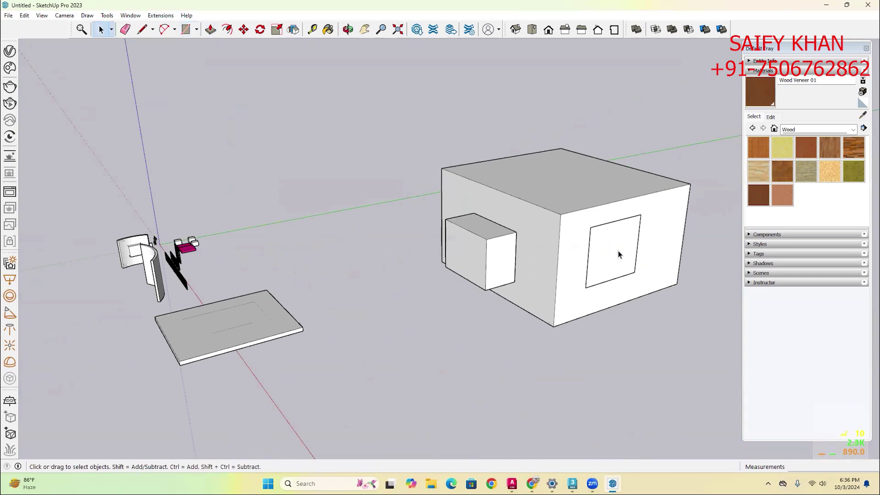
pyautogui.press('p')
pyautogui.moveTo(640, 273); pyautogui.dragTo(618, 257, button='middle')
pyautogui.moveTo(618, 257); pyautogui.dragTo(637, 259)
pyautogui.press('space')
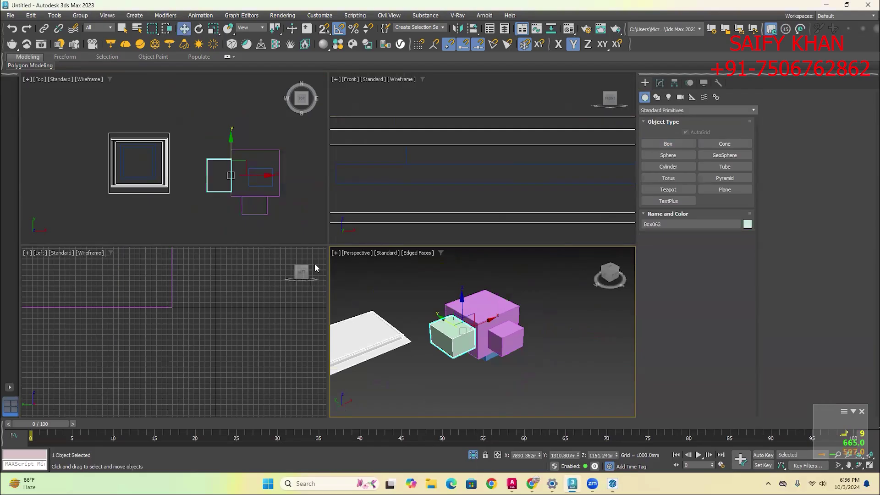
# In 3ds Max, create a teapot of about 745 mm radius on the large box's upper face using AutoGrid
pyautogui.click(671, 144)
pyautogui.click(668, 189)
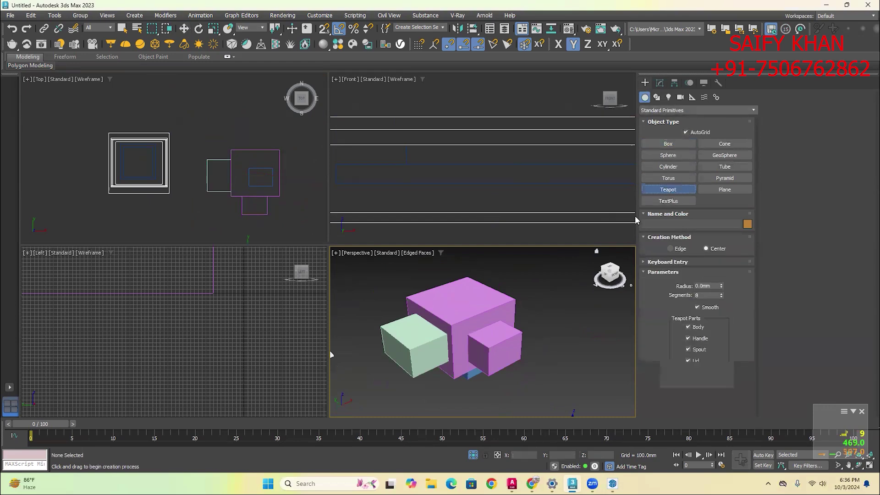
pyautogui.moveTo(256, 175); pyautogui.dragTo(269, 175)
pyautogui.moveTo(331, 355); pyautogui.dragTo(330, 353)
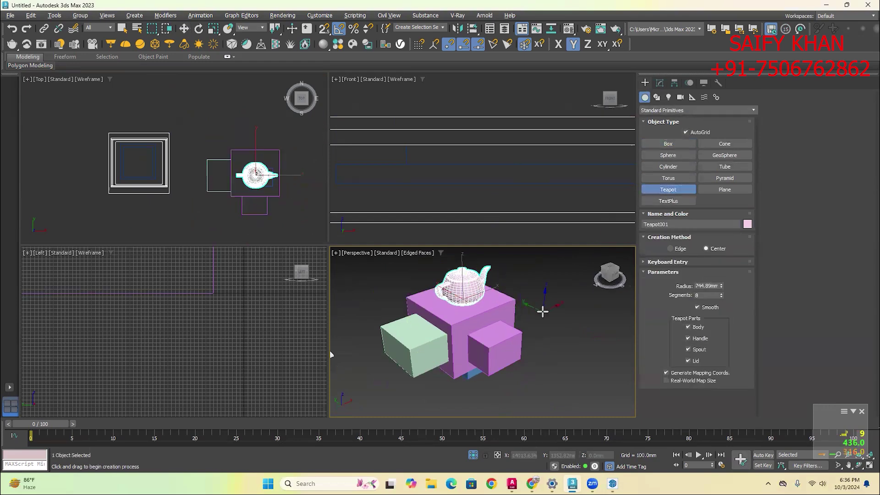
# Create a teapot of about 555 mm radius on the large box's free side face using AutoGrid
pyautogui.keyDown('alt'); pyautogui.moveTo(542, 309); pyautogui.dragTo(487, 324, button='middle'); pyautogui.keyUp('alt')
pyautogui.moveTo(487, 323); pyautogui.dragTo(518, 329)
pyautogui.moveTo(548, 345); pyautogui.dragTo(460, 349, button='middle')
pyautogui.rightClick(461, 349)
pyautogui.click(521, 321)
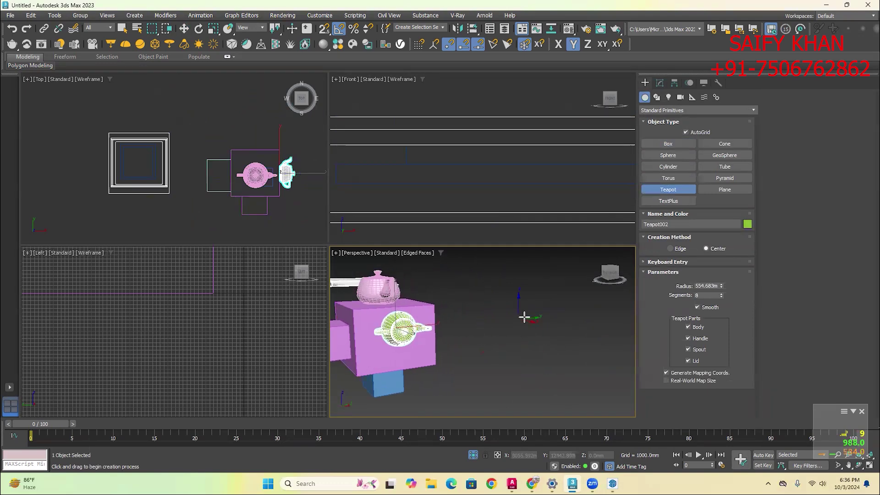
# Create a third teapot on the large box's remaining free vertical face using AutoGrid, and end teapot creation
pyautogui.keyDown('alt'); pyautogui.moveTo(545, 329); pyautogui.dragTo(481, 338, button='middle'); pyautogui.keyUp('alt')
pyautogui.moveTo(481, 338); pyautogui.dragTo(517, 364)
pyautogui.rightClick(517, 364)
pyautogui.click(524, 358)
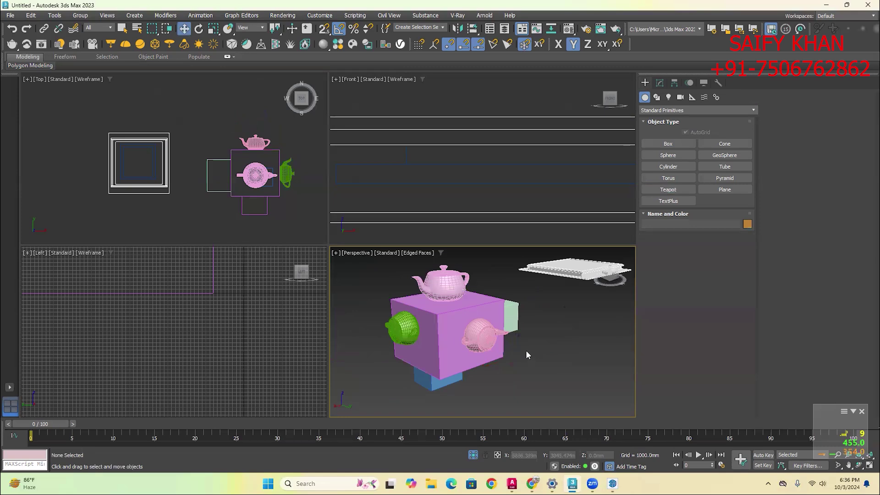
# Delete the teapot standing on the large box's upper face
pyautogui.scroll(3, 443, 289)
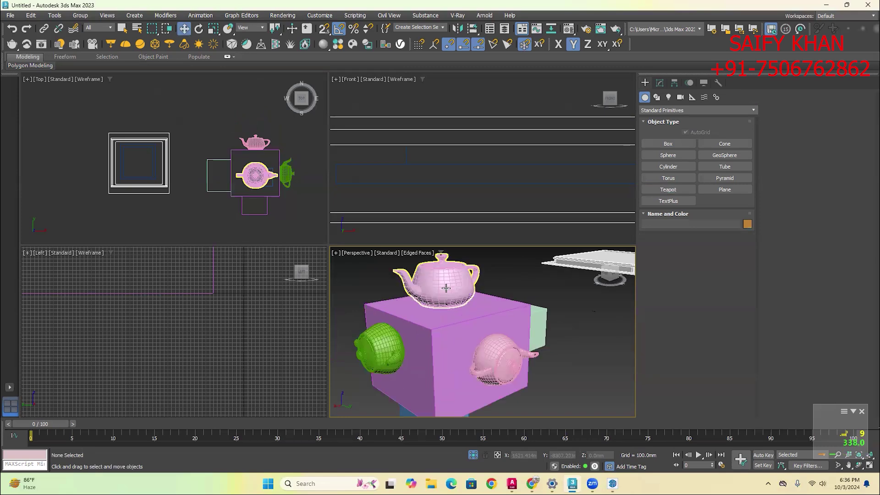
pyautogui.click(446, 287)
pyautogui.press('Delete')
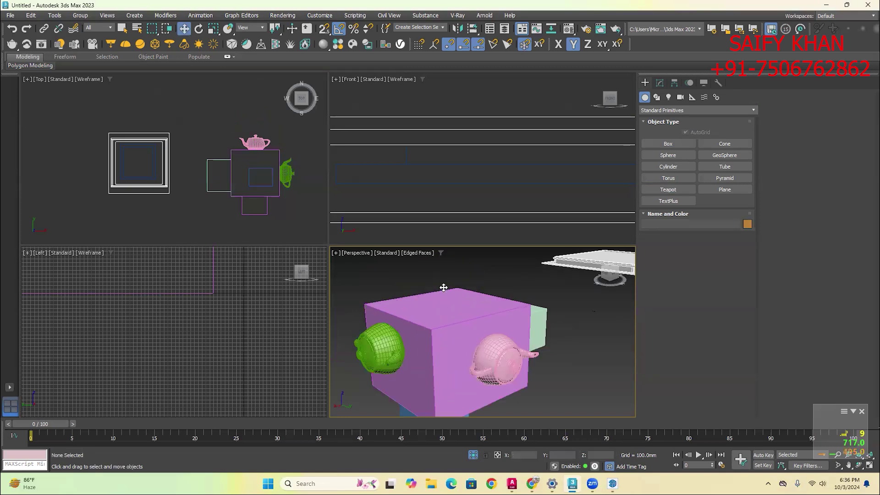
pyautogui.moveTo(444, 287); pyautogui.dragTo(456, 285, button='middle')
pyautogui.click(683, 144)
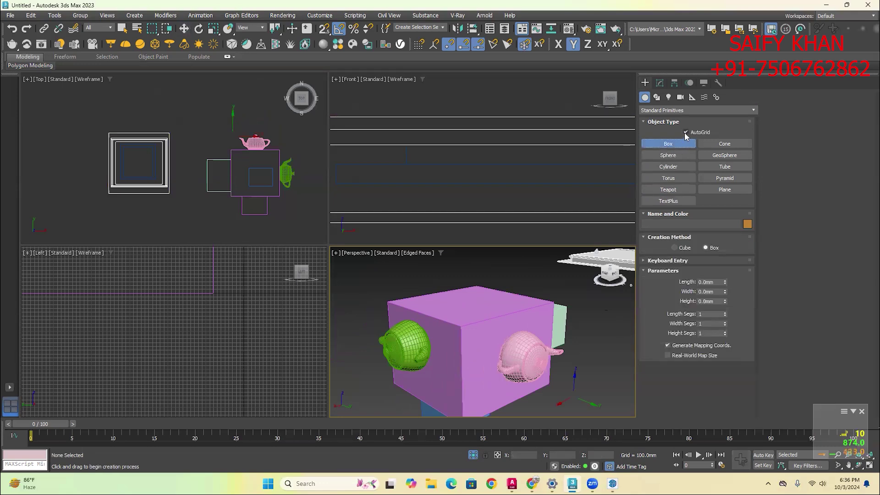
pyautogui.moveTo(467, 301); pyautogui.dragTo(470, 315)
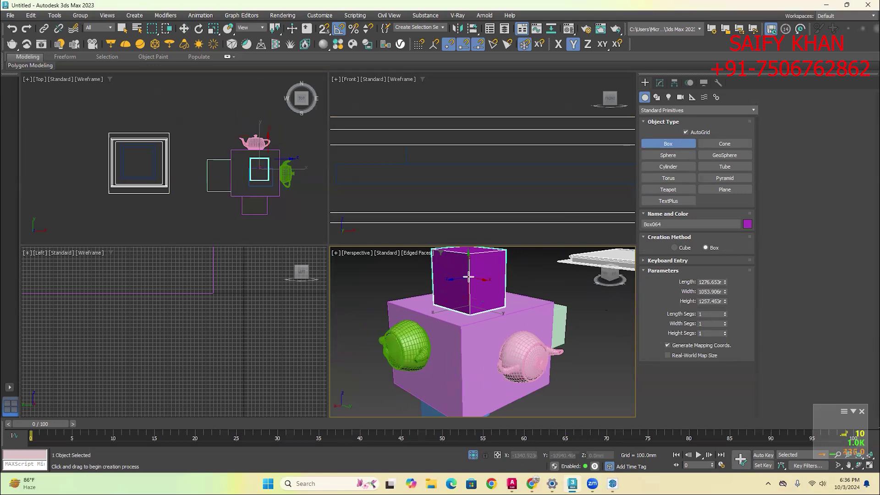
pyautogui.rightClick(468, 276)
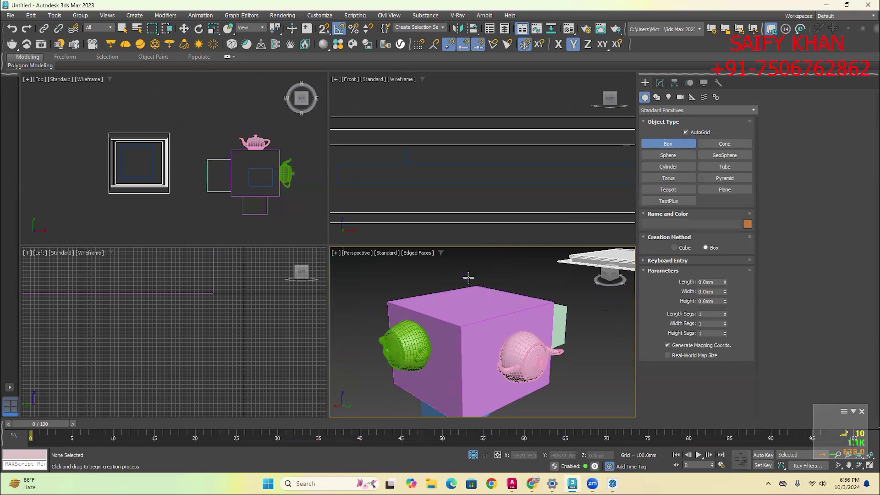
# Turn off AutoGrid and draw a box with a base of about 4273 × 3609 mm, starting over the large box's upper face
pyautogui.click(686, 132)
pyautogui.click(678, 145)
pyautogui.moveTo(468, 293); pyautogui.dragTo(470, 331)
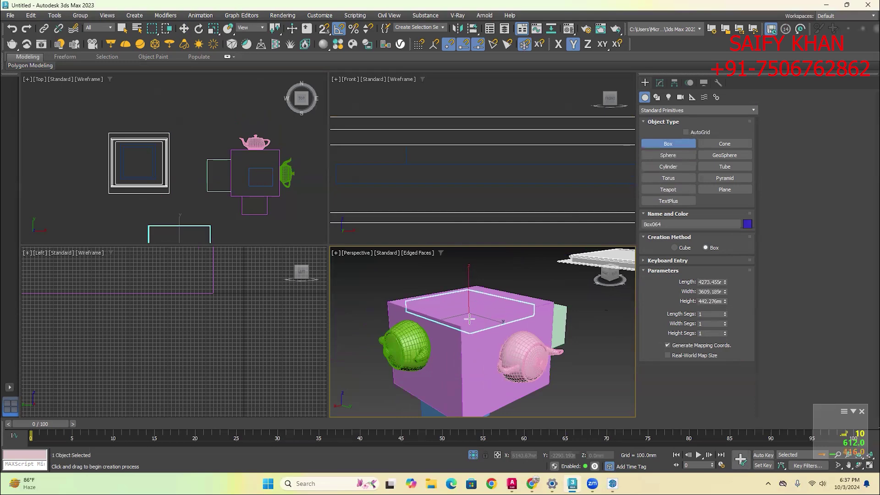
pyautogui.scroll(-1, 481, 343)
pyautogui.keyDown('alt'); pyautogui.moveTo(525, 399); pyautogui.dragTo(605, 393, button='middle'); pyautogui.keyUp('alt')
pyautogui.press('w')
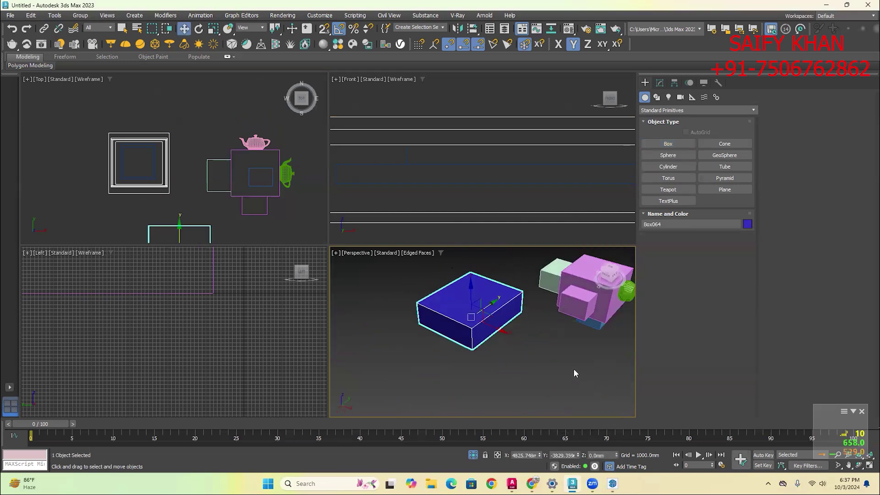
pyautogui.moveTo(573, 369)
pyautogui.keyDown('alt'); pyautogui.mouseDown(button='middle')
pyautogui.moveTo(595, 356)
pyautogui.moveTo(564, 365)
pyautogui.mouseUp(button='middle'); pyautogui.keyUp('alt')
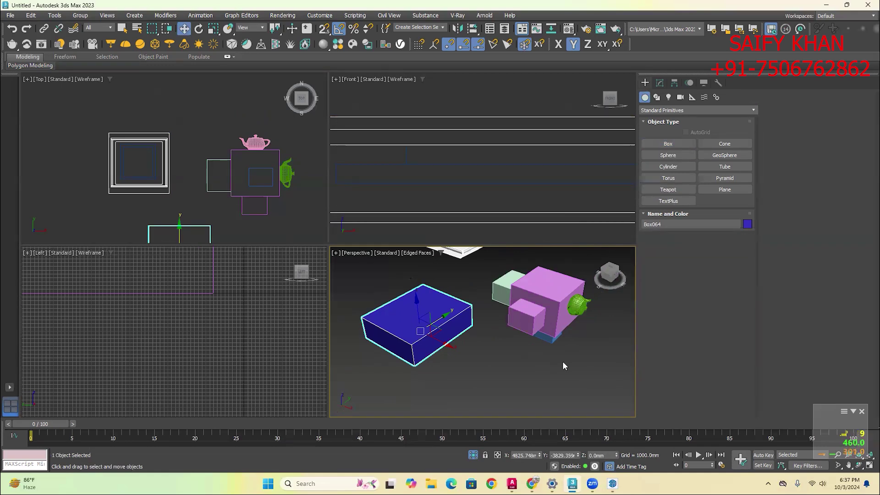
pyautogui.click(482, 344)
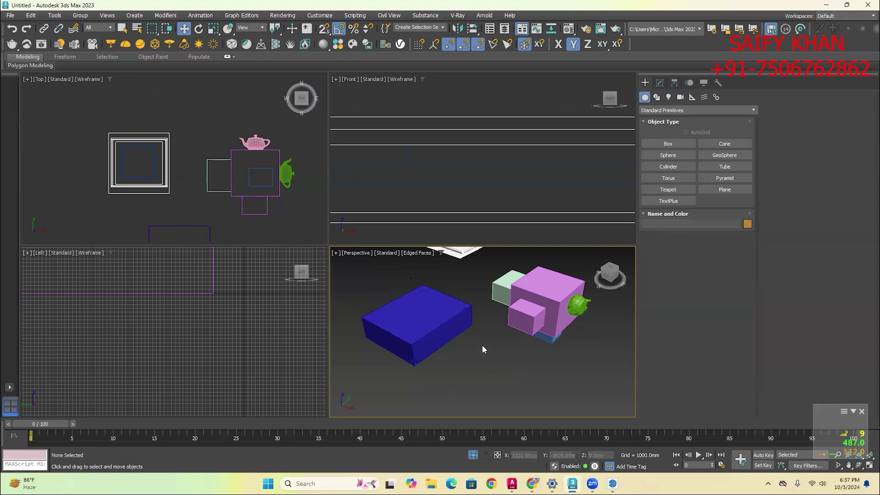
pyautogui.scroll(4, 495, 334)
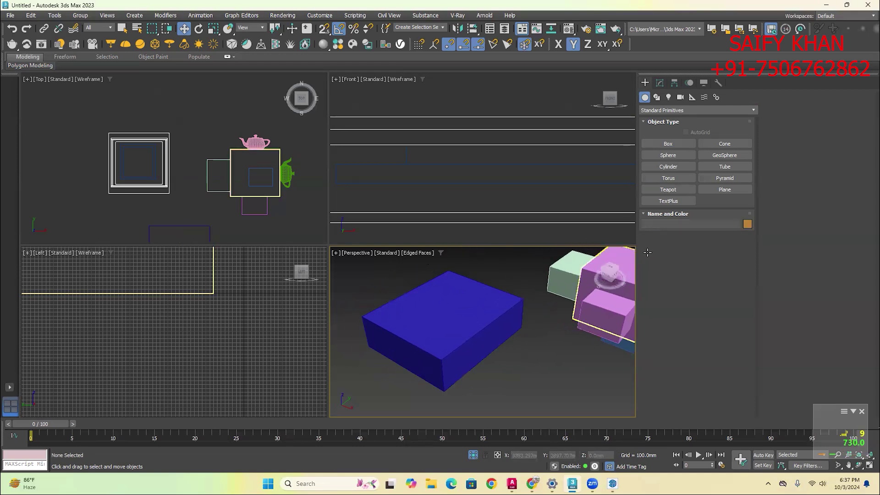
pyautogui.scroll(-3, 459, 284)
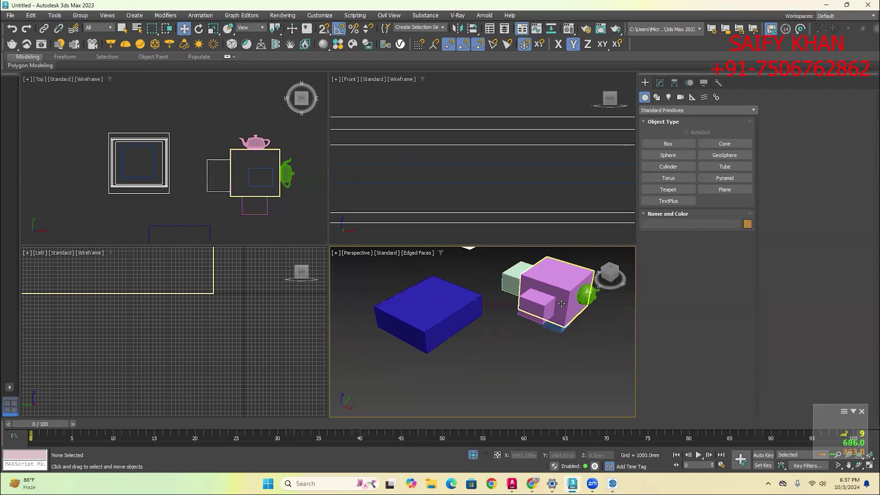
pyautogui.scroll(4, 556, 284)
pyautogui.scroll(2, 556, 284)
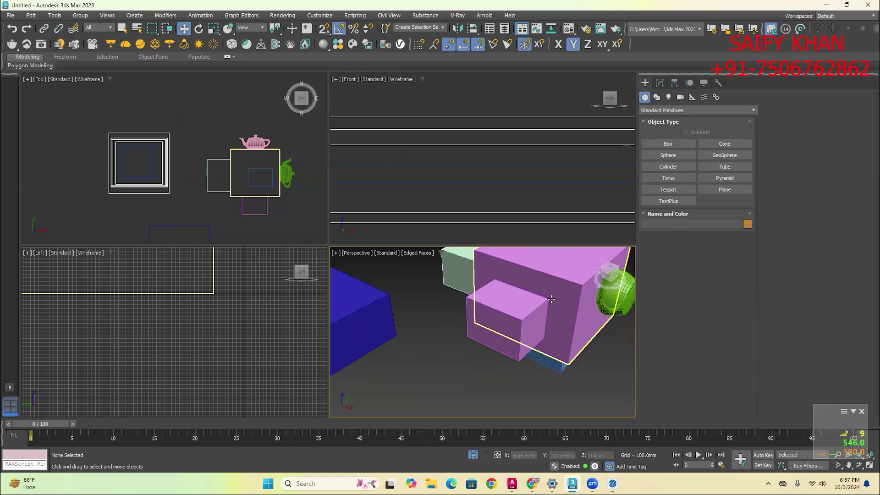
pyautogui.scroll(-3, 221, 158)
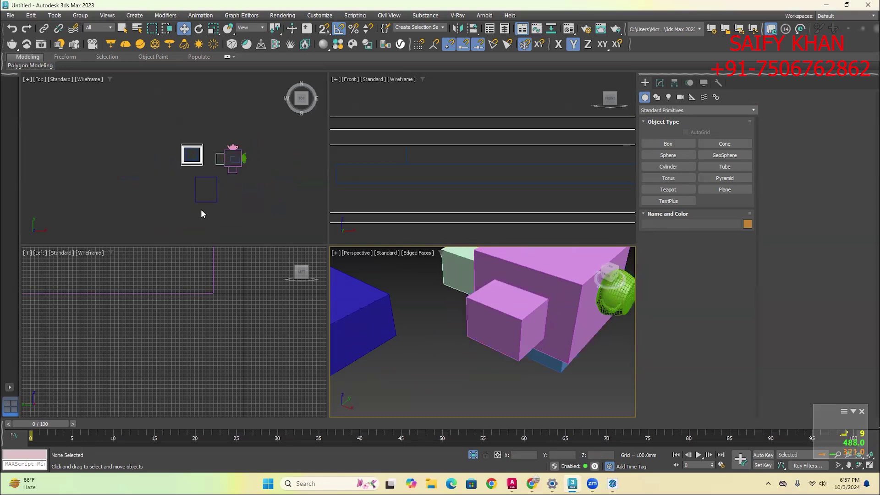
pyautogui.scroll(-3, 338, 196)
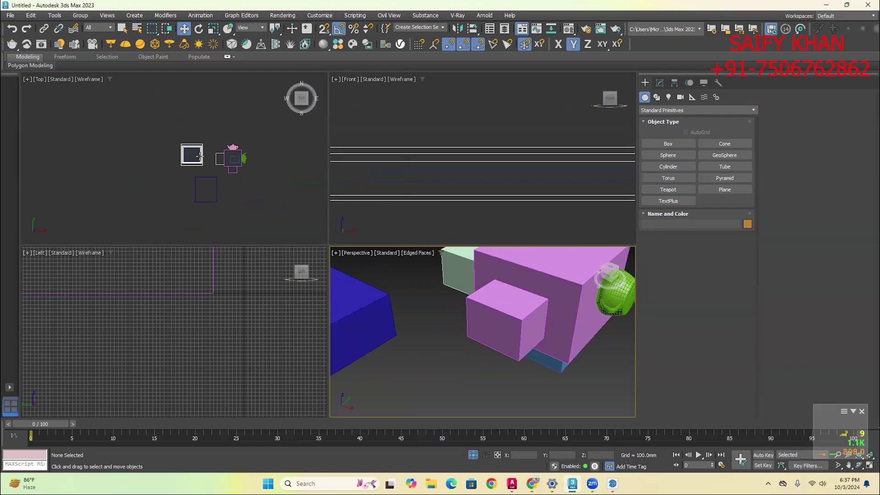
# Switch to SketchUp and draw a rectangle of about 1' 3" × 1' 2" on the ceiling's underside near its corner
pyautogui.moveTo(617, 478)
pyautogui.click(612, 442)
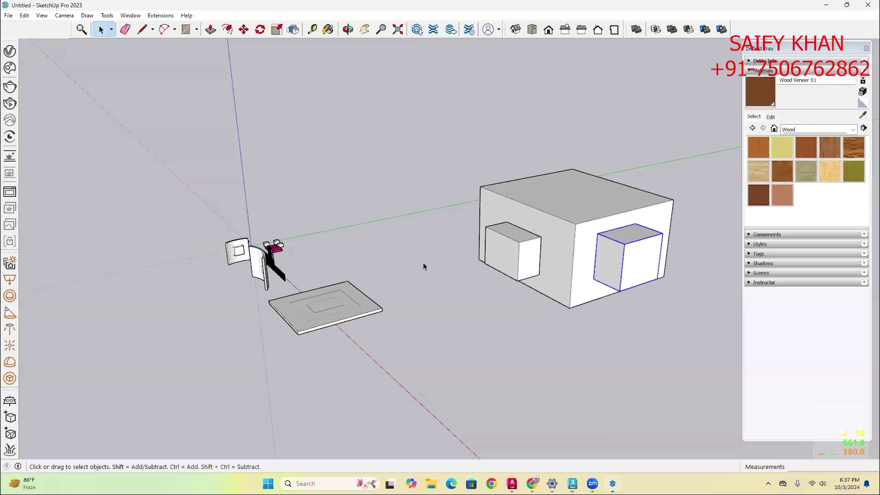
pyautogui.scroll(-2, 422, 263)
pyautogui.moveTo(541, 279); pyautogui.dragTo(511, 345, button='middle')
pyautogui.scroll(2, 374, 320)
pyautogui.moveTo(389, 313); pyautogui.dragTo(391, 173, button='middle')
pyautogui.scroll(5, 389, 178)
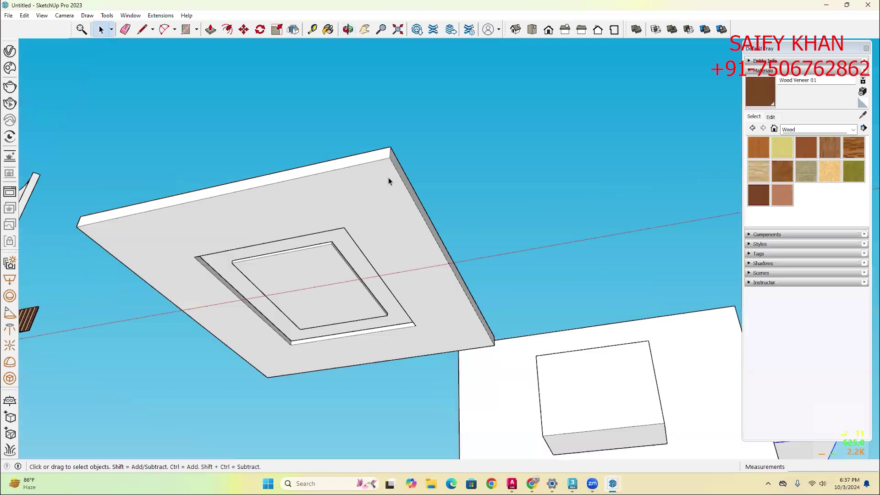
pyautogui.press('r')
pyautogui.click(336, 188)
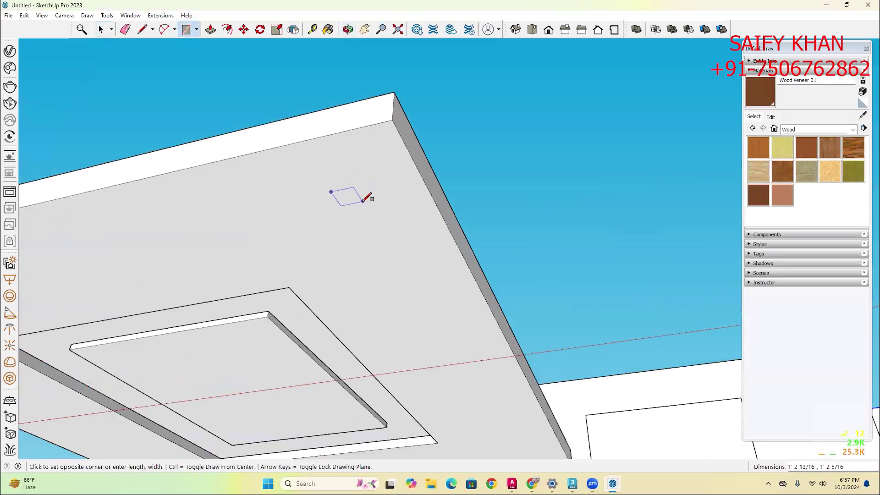
pyautogui.click(361, 200)
pyautogui.press('space')
# Push/Pull the small rectangle slightly down from the ceiling's underside to form a thin light panel
pyautogui.scroll(4, 347, 202)
pyautogui.scroll(2, 347, 198)
pyautogui.press('p')
pyautogui.click(347, 199)
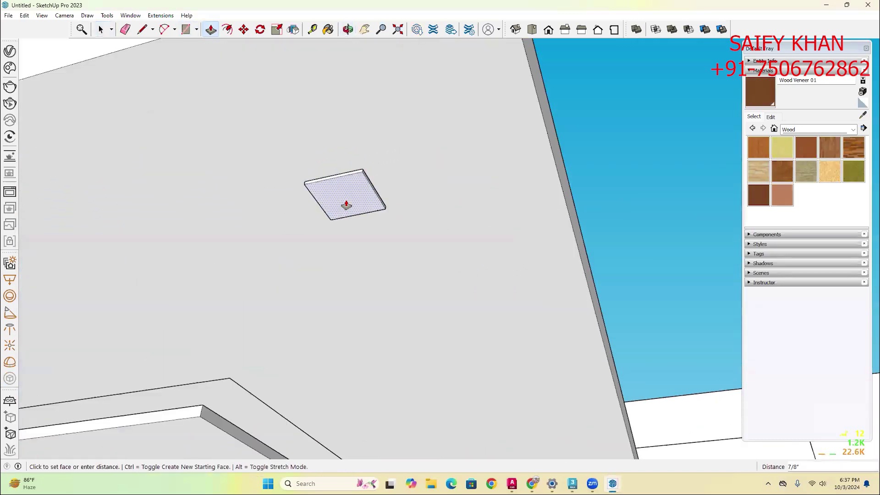
pyautogui.click(347, 201)
pyautogui.press('space')
# Offset the thin panel's outline inward to leave a narrow border around its lower face
pyautogui.scroll(3, 332, 194)
pyautogui.click(339, 190)
pyautogui.press('f')
pyautogui.click(339, 190)
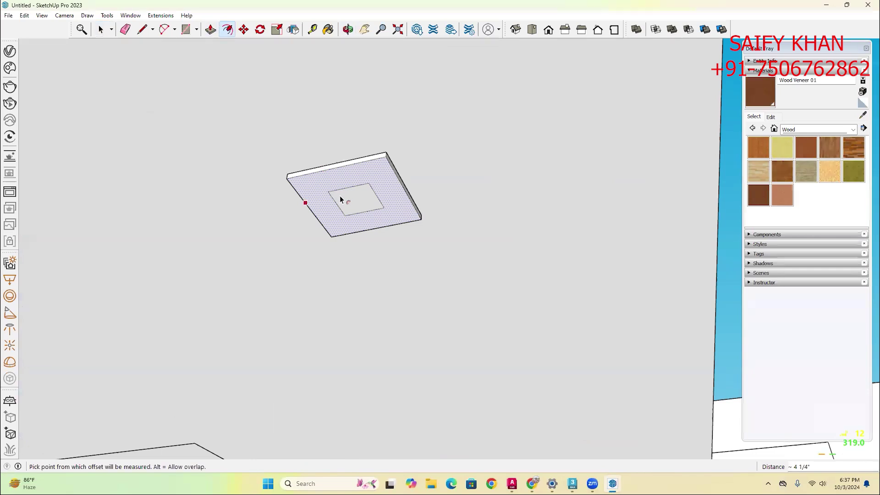
pyautogui.click(351, 205)
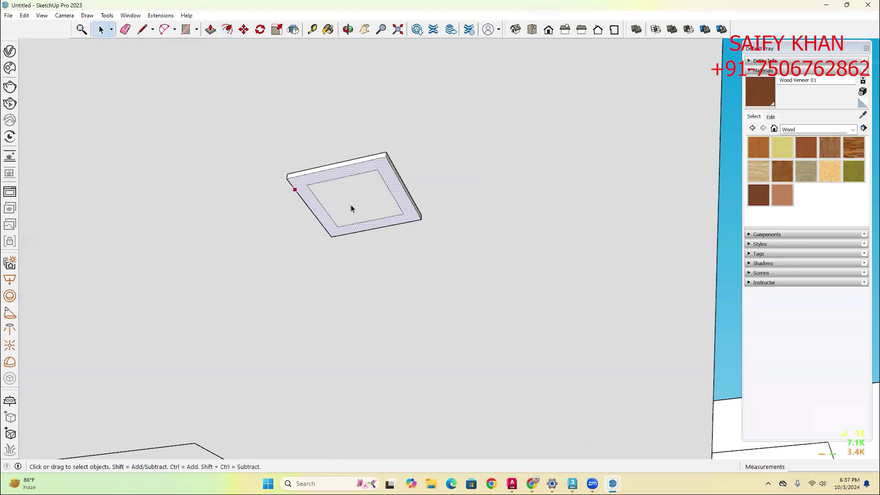
# Recess the panel's inner face with Push/Pull and select the panel's connected geometry
pyautogui.scroll(2, 350, 205)
pyautogui.press('p')
pyautogui.press('space')
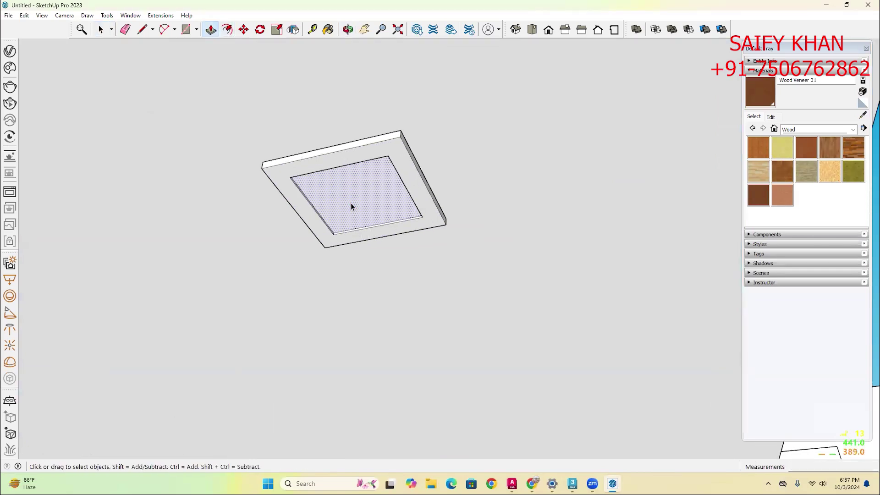
pyautogui.tripleClick(350, 203)
pyautogui.scroll(-2, 392, 188)
pyautogui.scroll(-2, 392, 188)
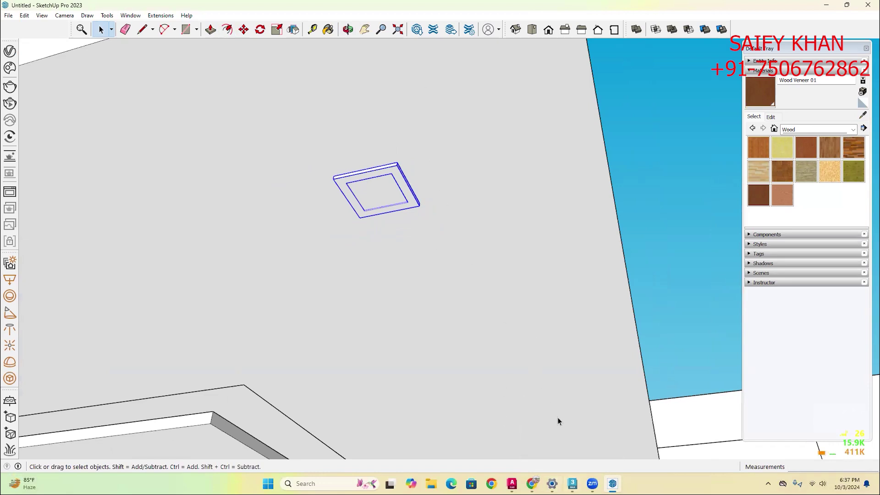
# Switch to 3ds Max and bring the boxes and the ceiling together into the perspective view
pyautogui.click(574, 433)
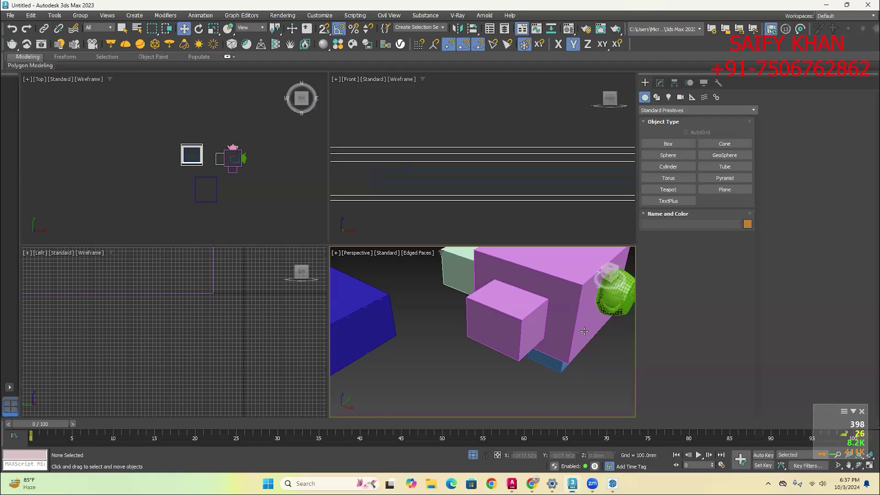
pyautogui.scroll(-2, 573, 355)
pyautogui.scroll(4, 591, 328)
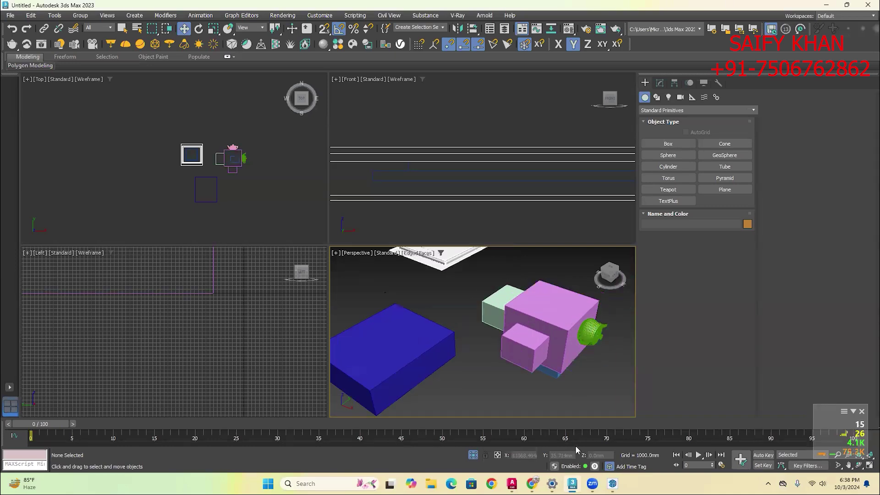
pyautogui.moveTo(573, 483)
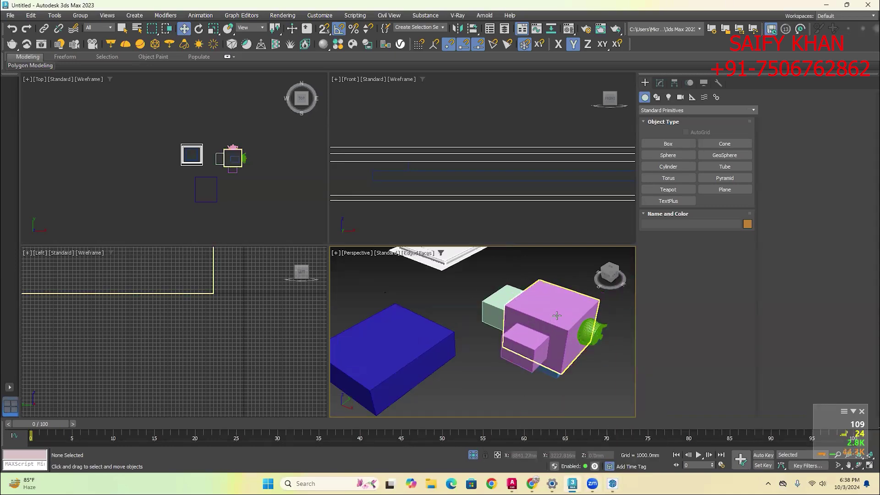
pyautogui.scroll(-3, 554, 303)
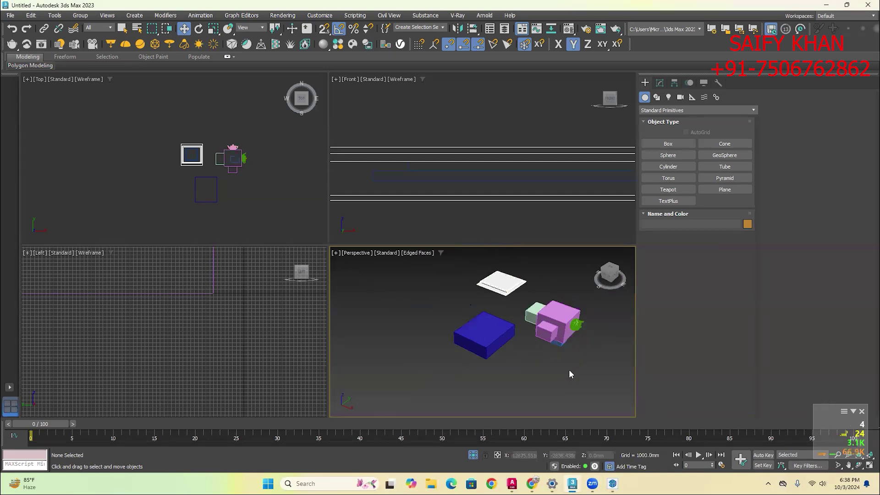
# Create a box along the room's back wall in the top view, about 489 mm long, 3581 mm wide and 605 mm high
pyautogui.scroll(2, 568, 369)
pyautogui.keyDown('alt'); pyautogui.moveTo(495, 336); pyautogui.dragTo(530, 299, button='middle'); pyautogui.keyUp('alt')
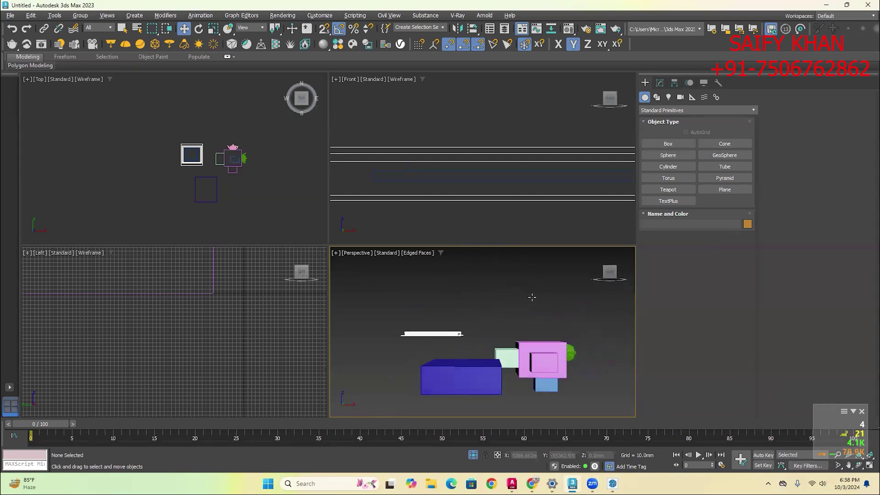
pyautogui.scroll(5, 403, 367)
pyautogui.keyDown('alt'); pyautogui.moveTo(471, 339); pyautogui.dragTo(484, 308, button='middle'); pyautogui.keyUp('alt')
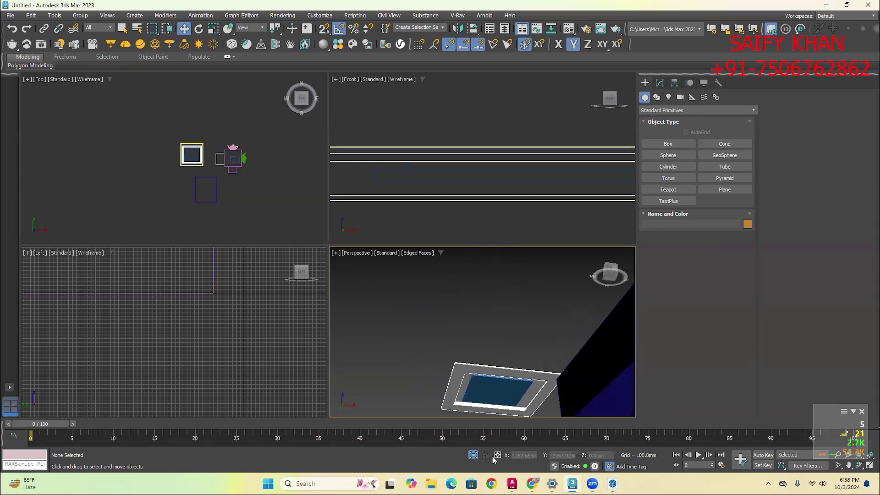
pyautogui.keyDown('alt'); pyautogui.moveTo(479, 349); pyautogui.dragTo(477, 367, button='middle'); pyautogui.keyUp('alt')
pyautogui.scroll(5, 477, 367)
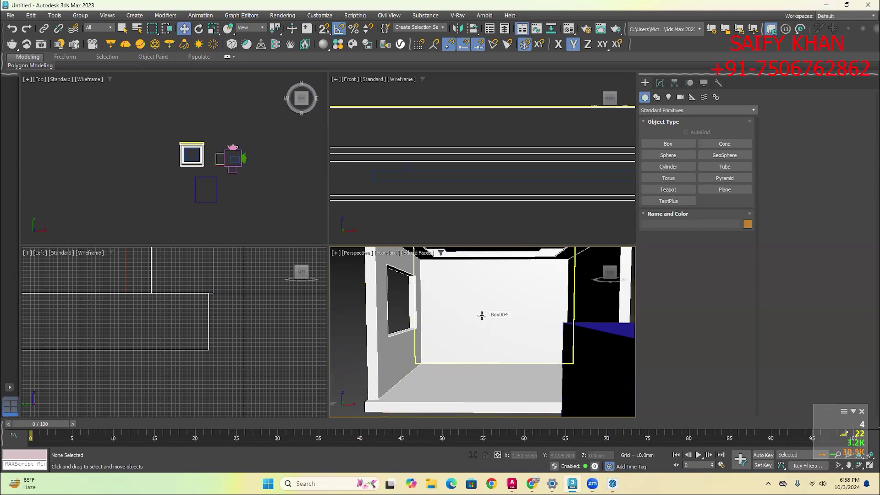
pyautogui.scroll(10, 184, 147)
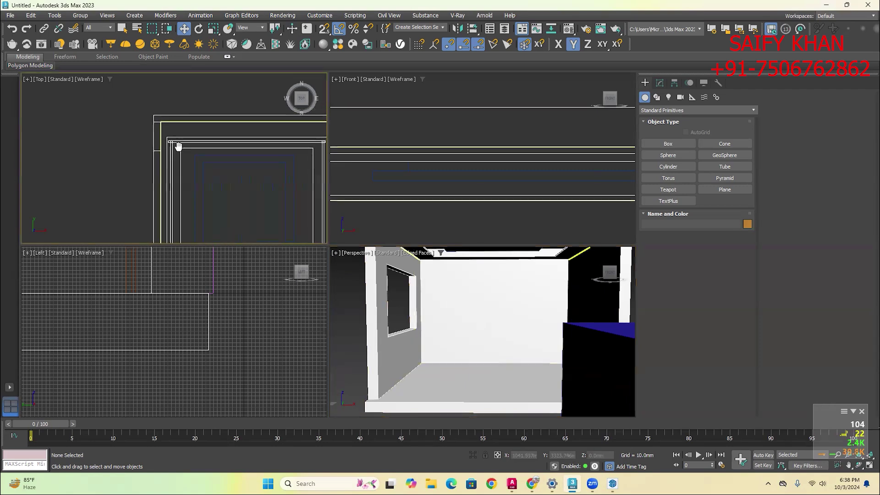
pyautogui.click(668, 143)
pyautogui.scroll(-4, 114, 123)
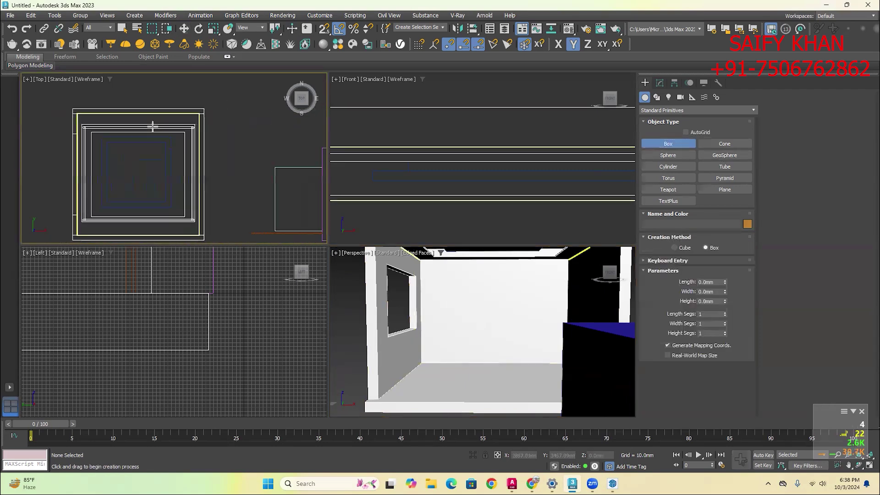
pyautogui.scroll(2, 114, 123)
pyautogui.moveTo(48, 116); pyautogui.dragTo(289, 149)
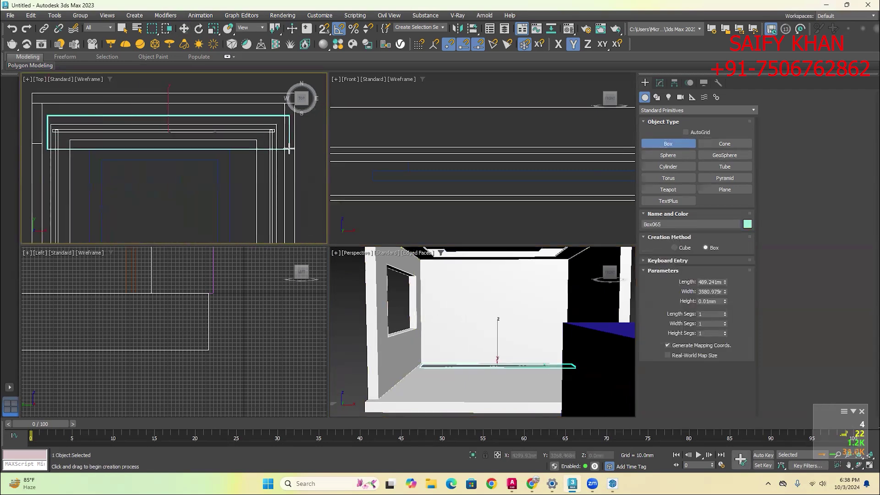
pyautogui.click(278, 114)
# Copy the back-wall box straight up in the front view and reduce the copy's height to about 60 mm to form a shelf
pyautogui.scroll(5, 491, 176)
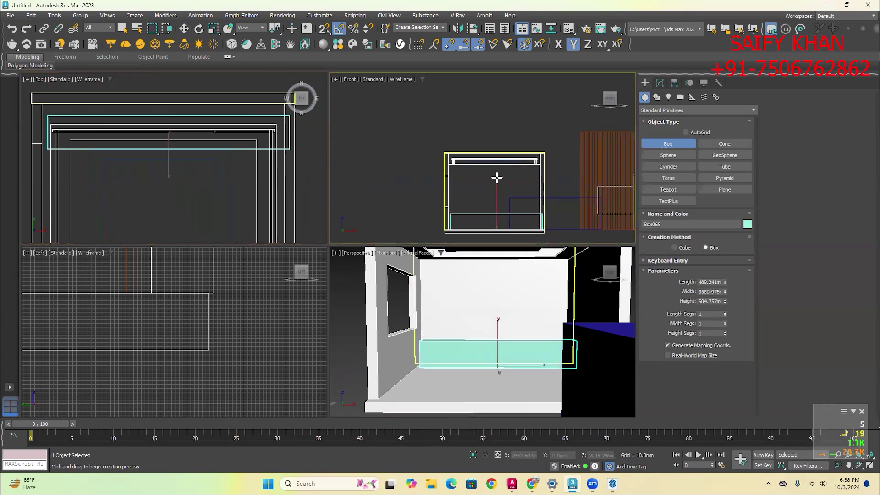
pyautogui.press('w')
pyautogui.keyDown('shift'); pyautogui.moveTo(497, 220); pyautogui.dragTo(497, 197); pyautogui.keyUp('shift')
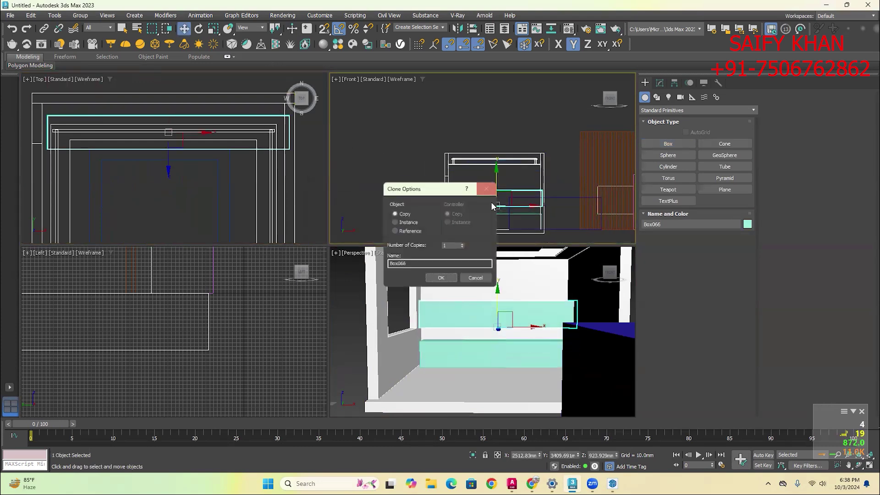
pyautogui.click(441, 280)
pyautogui.click(659, 82)
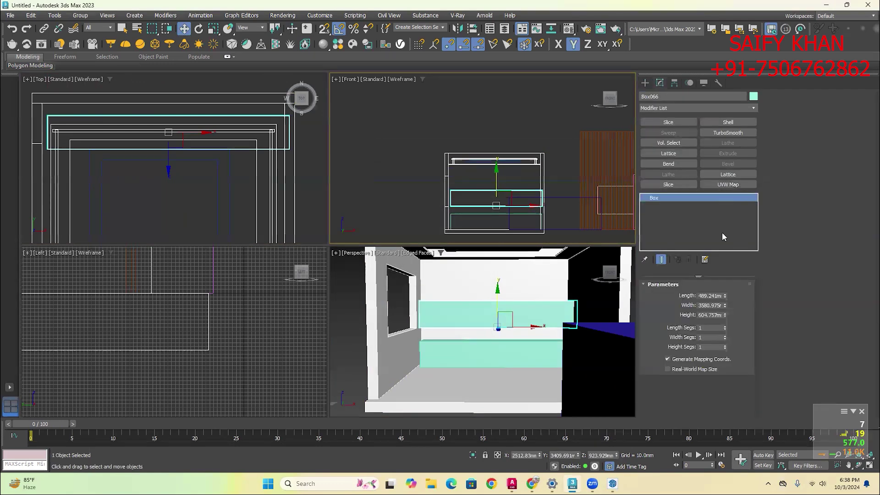
pyautogui.moveTo(725, 319); pyautogui.dragTo(725, 362)
# Copy the thin shelf upward in the front view to make a second shelf a little below the false ceiling
pyautogui.scroll(2, 486, 171)
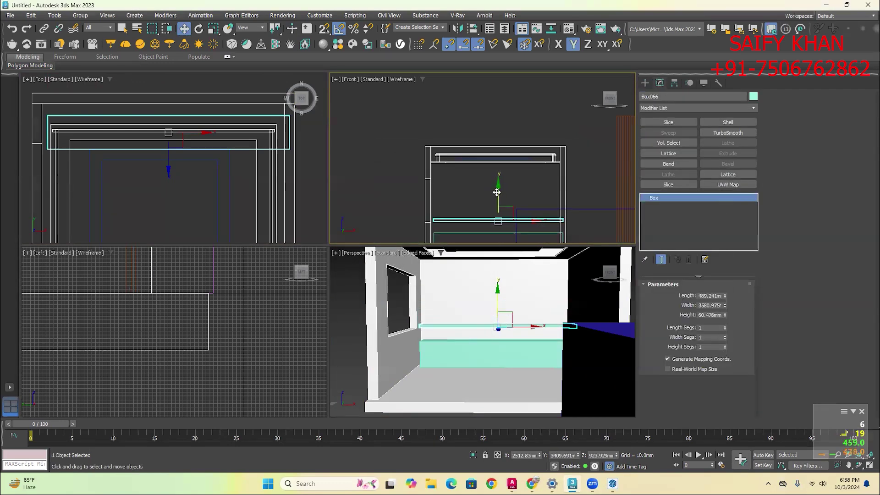
pyautogui.keyDown('shift'); pyautogui.moveTo(498, 191); pyautogui.dragTo(497, 151); pyautogui.keyUp('shift')
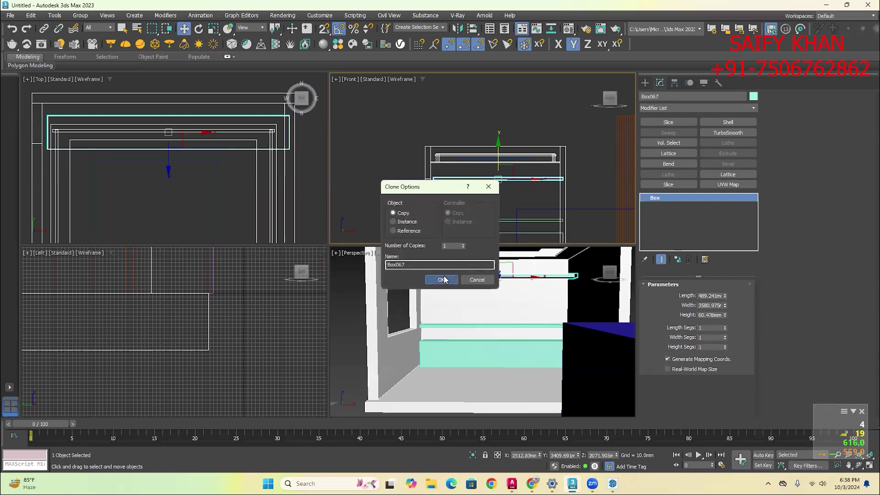
pyautogui.click(441, 279)
# Delete the large blue box standing in front of the room
pyautogui.scroll(-3, 442, 274)
pyautogui.click(514, 306)
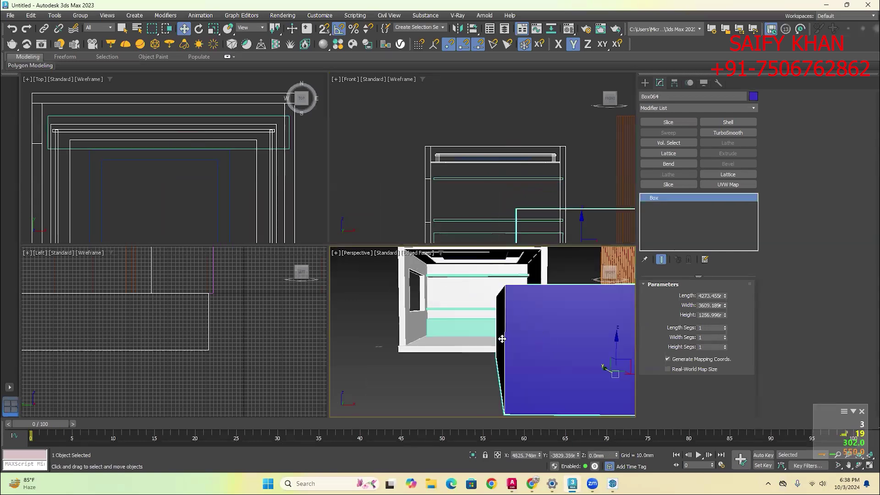
pyautogui.press('Delete')
pyautogui.scroll(-2, 410, 325)
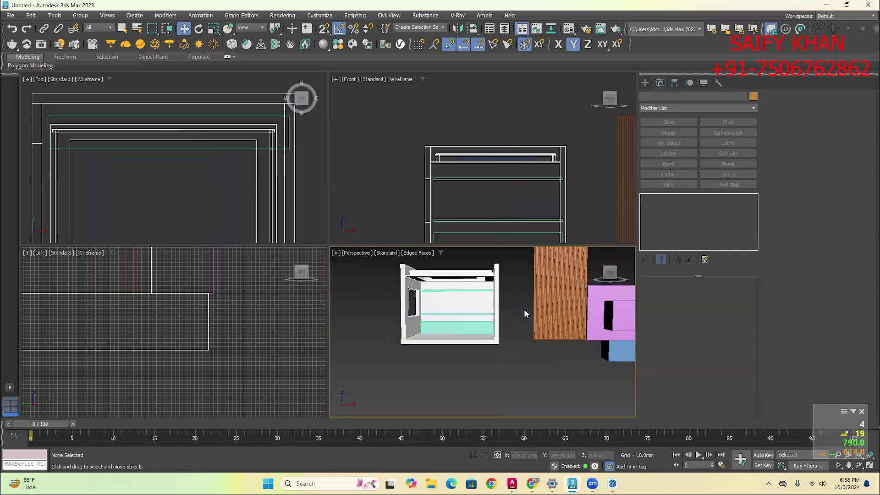
# Maximize the perspective view and examine the room's back-wall unit, shelves and false ceiling from several angles
pyautogui.click(644, 83)
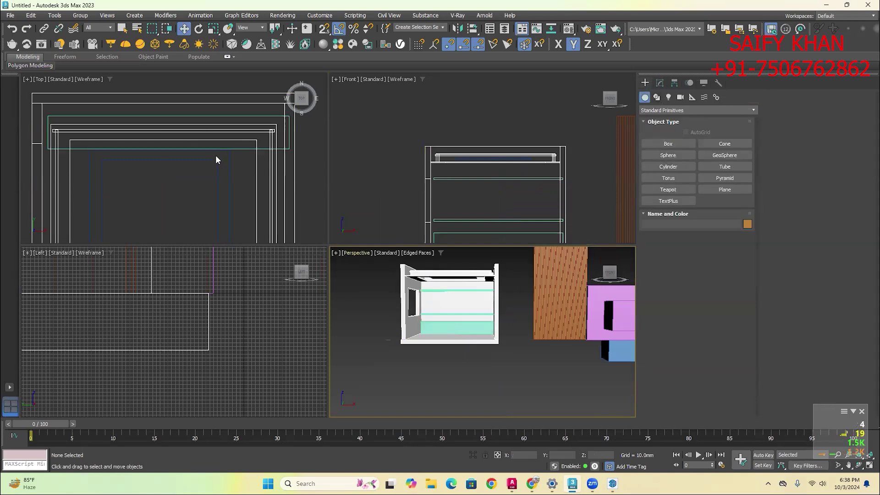
pyautogui.scroll(-2, 216, 164)
pyautogui.scroll(5, 453, 293)
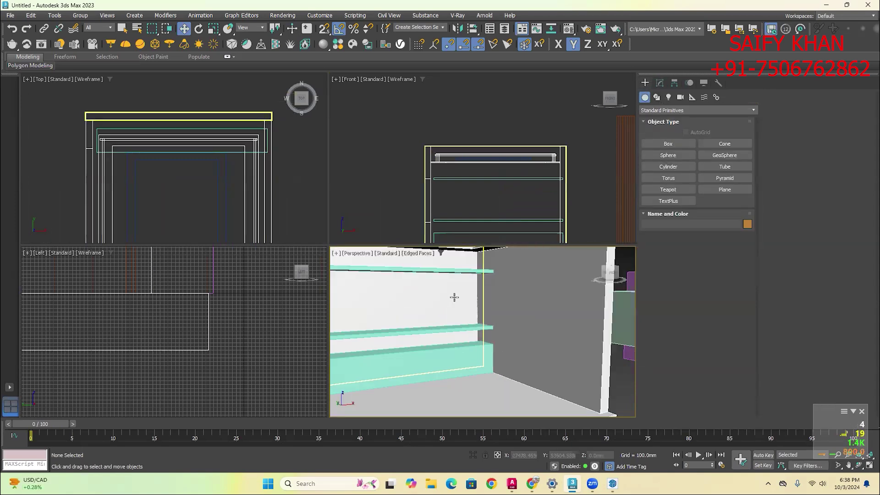
pyautogui.scroll(-6, 455, 283)
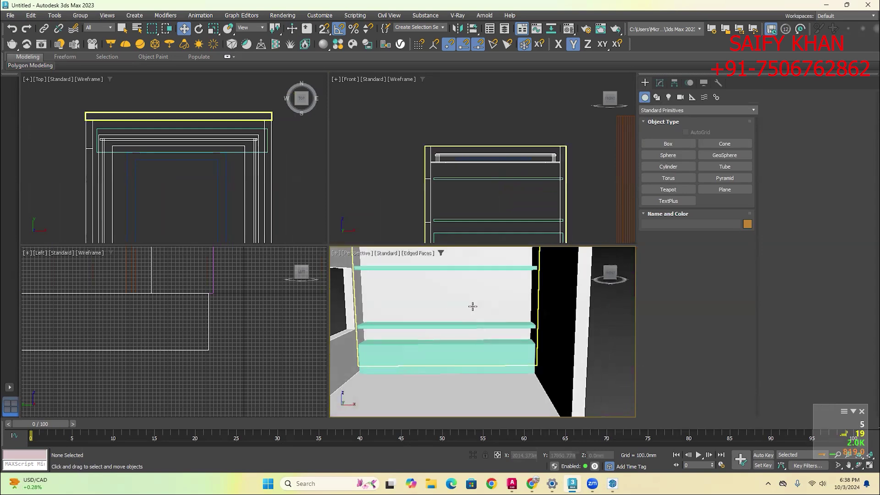
pyautogui.scroll(1, 479, 329)
pyautogui.hotkey('alt', 'w')
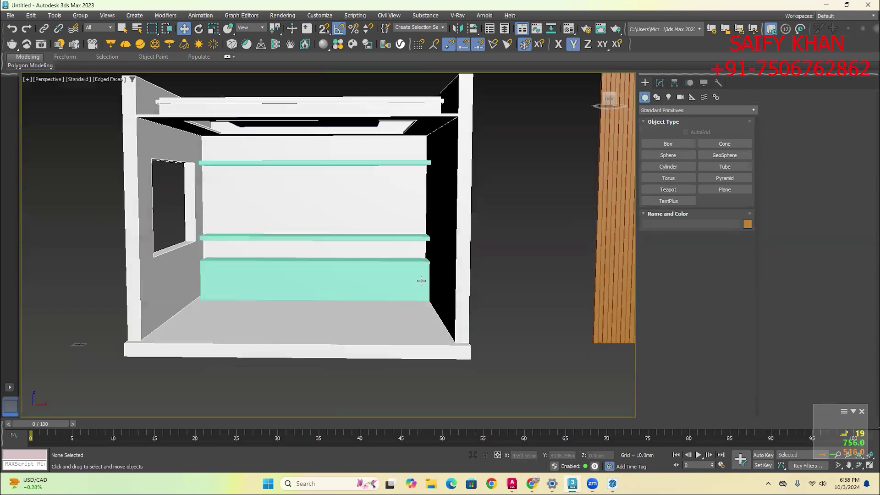
pyautogui.scroll(3, 421, 305)
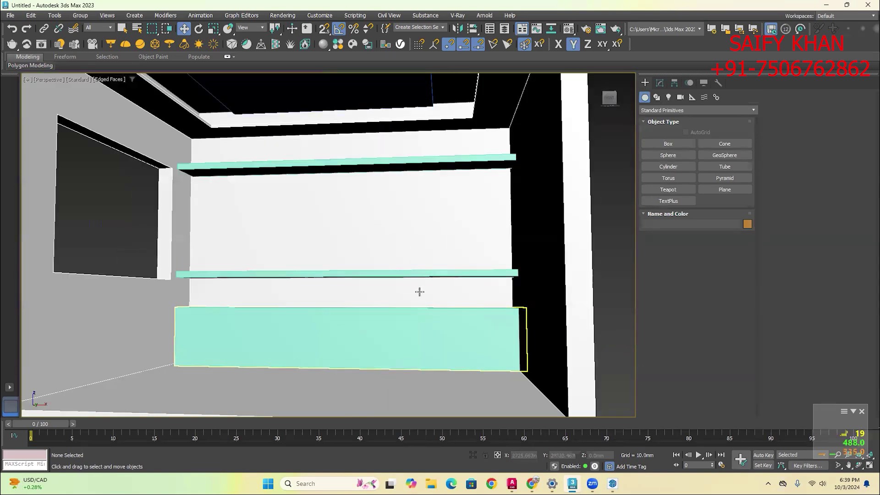
pyautogui.scroll(-3, 438, 267)
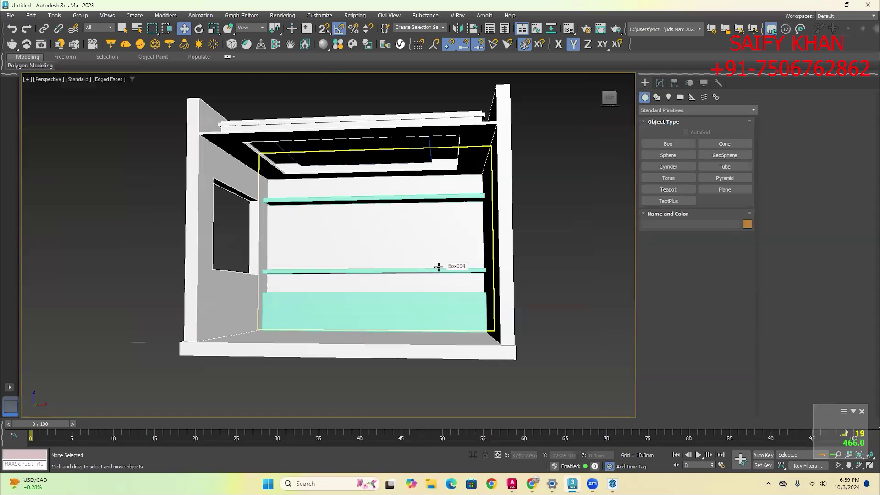